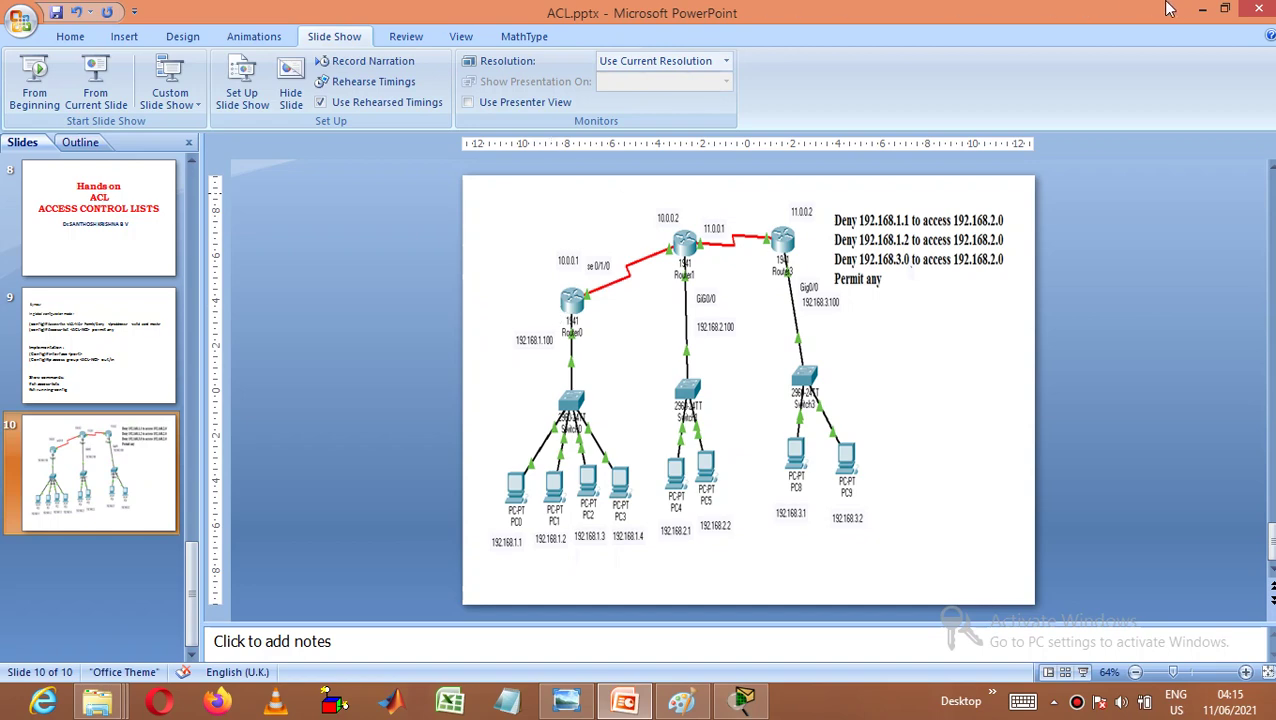
# - Switch to Cisco Packet Tracer and place three 1941 routers in a spaced row across the upper part of the workspace
pyautogui.click(1200, 10)
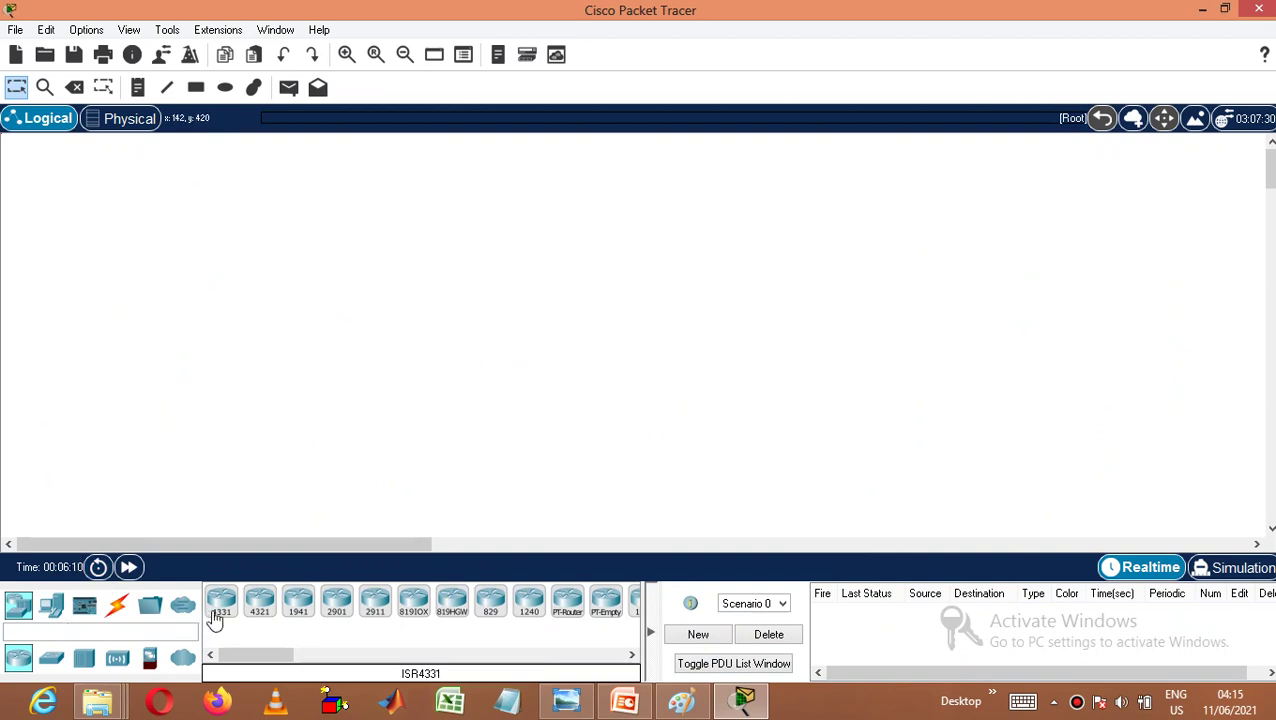
pyautogui.click(294, 606)
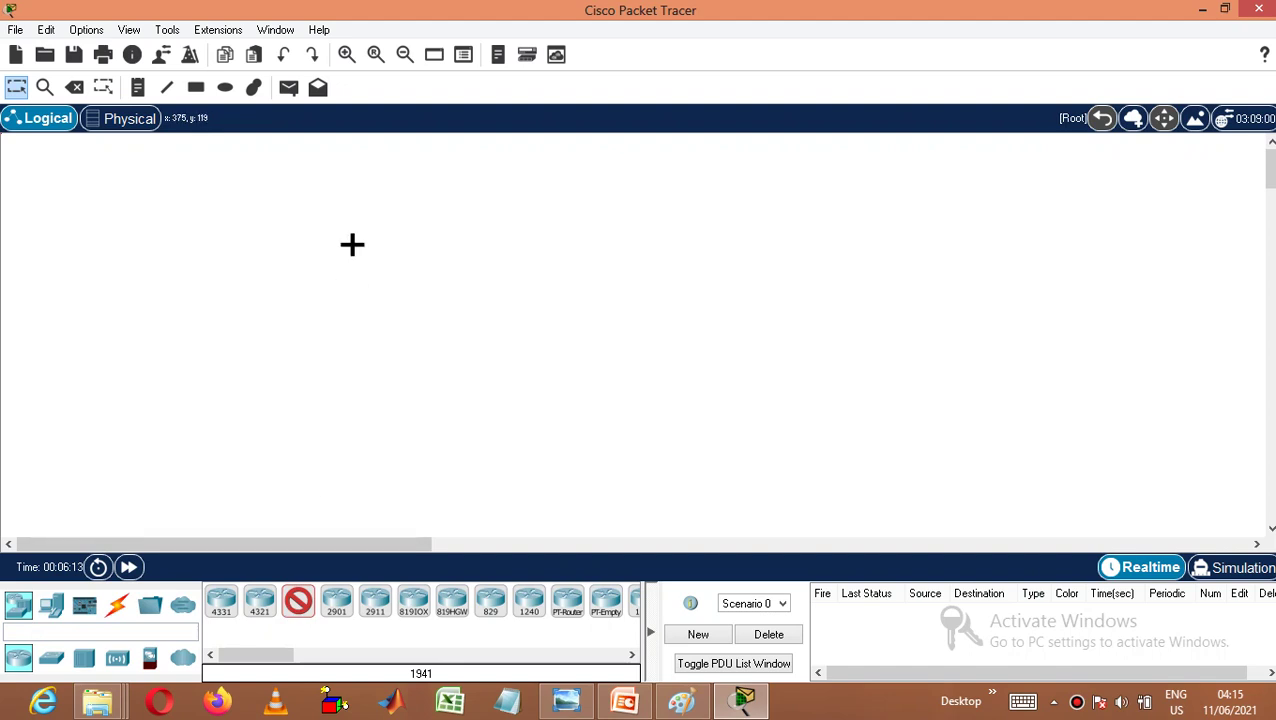
pyautogui.click(352, 244)
pyautogui.click(303, 606)
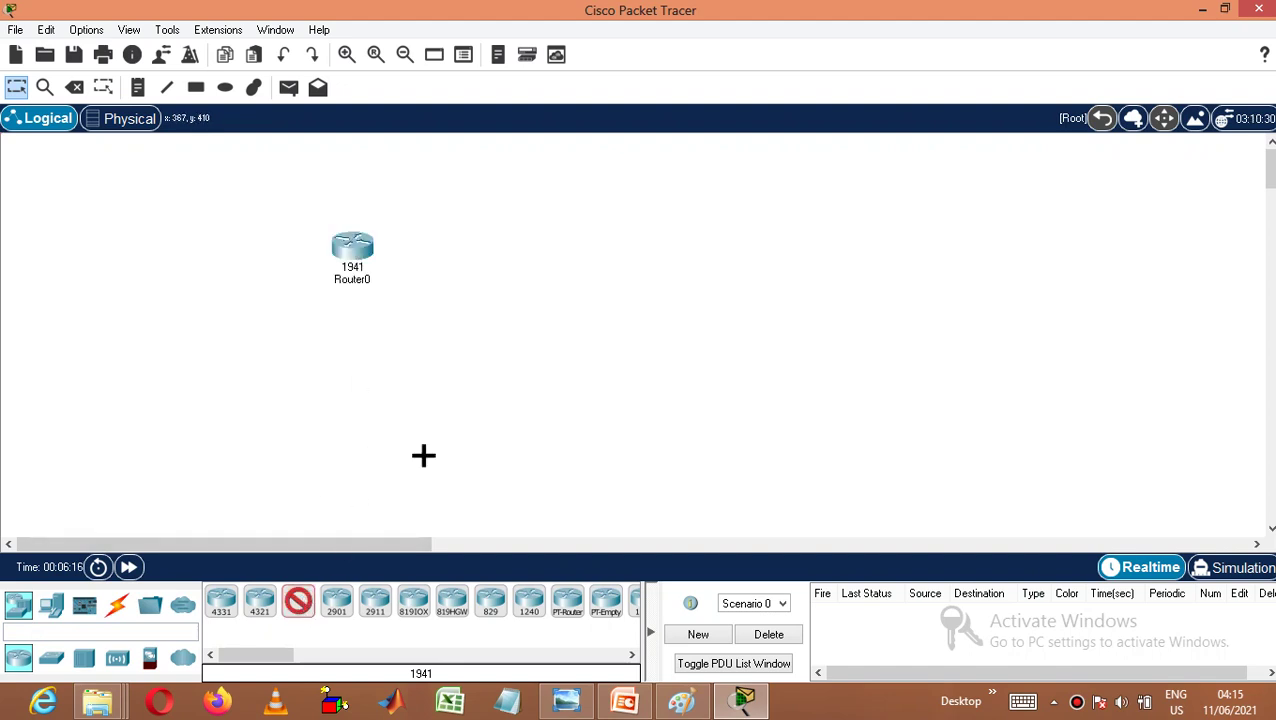
pyautogui.click(605, 250)
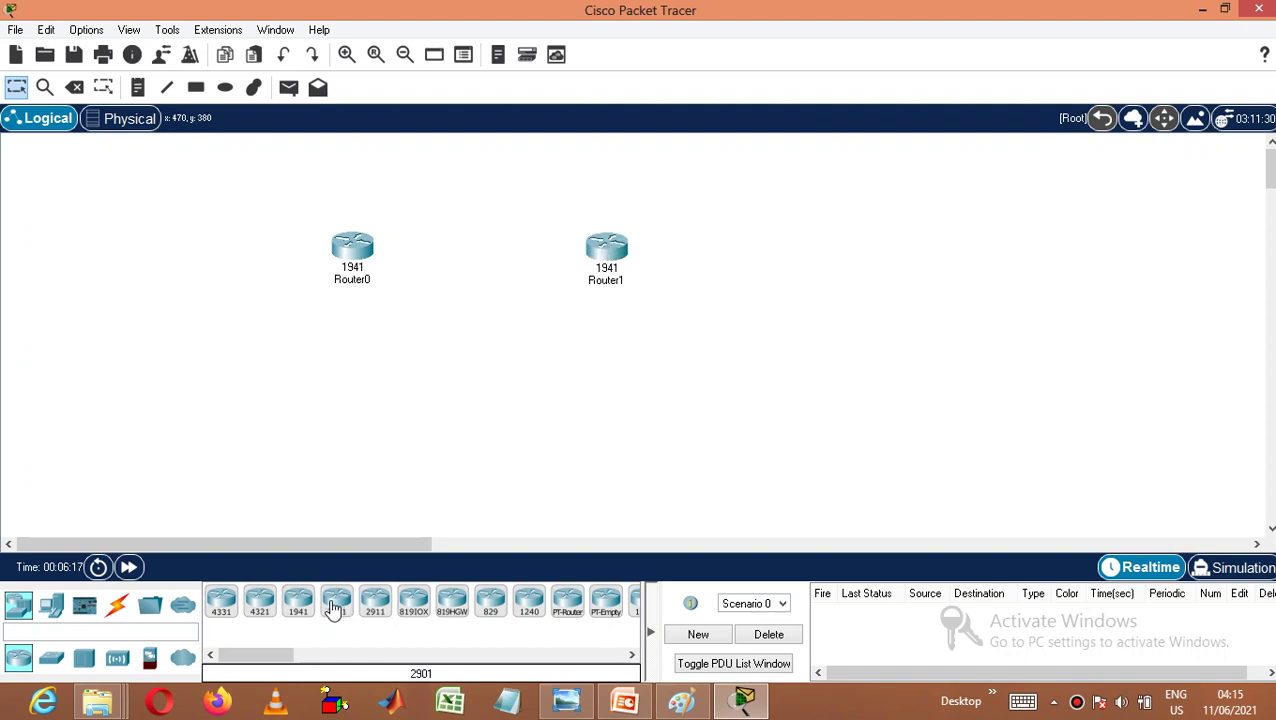
pyautogui.click(300, 604)
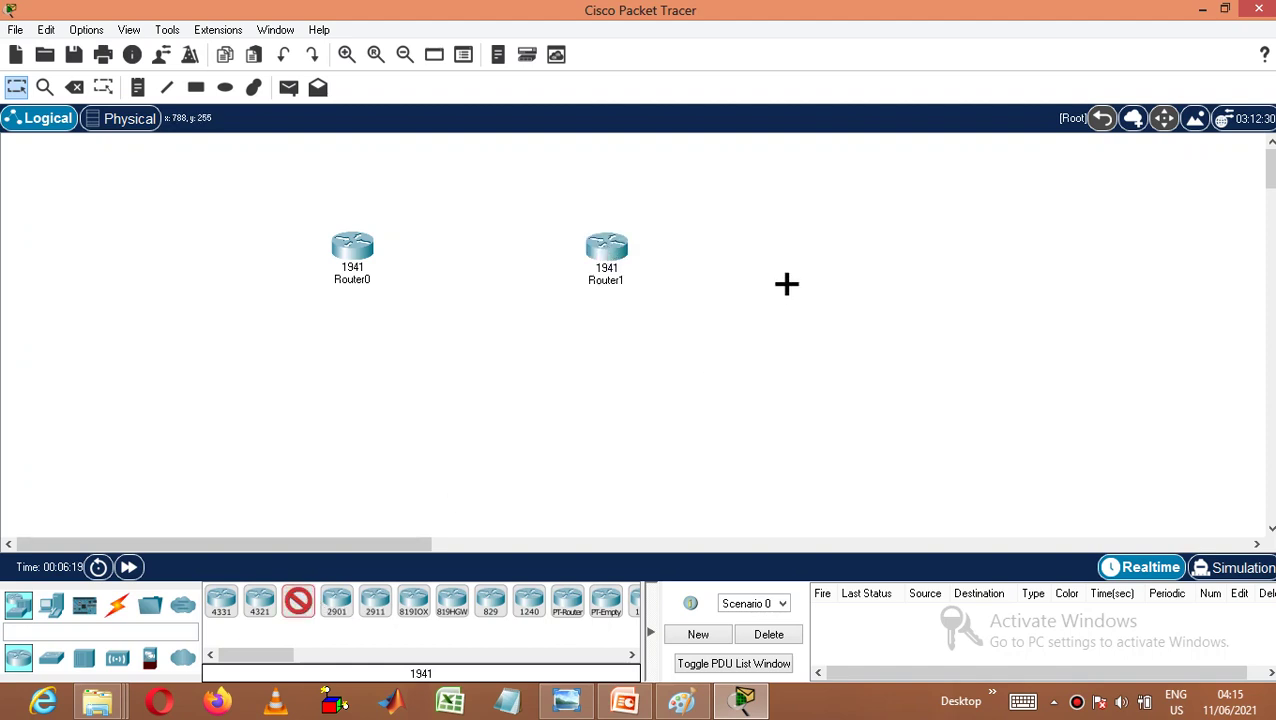
pyautogui.click(871, 250)
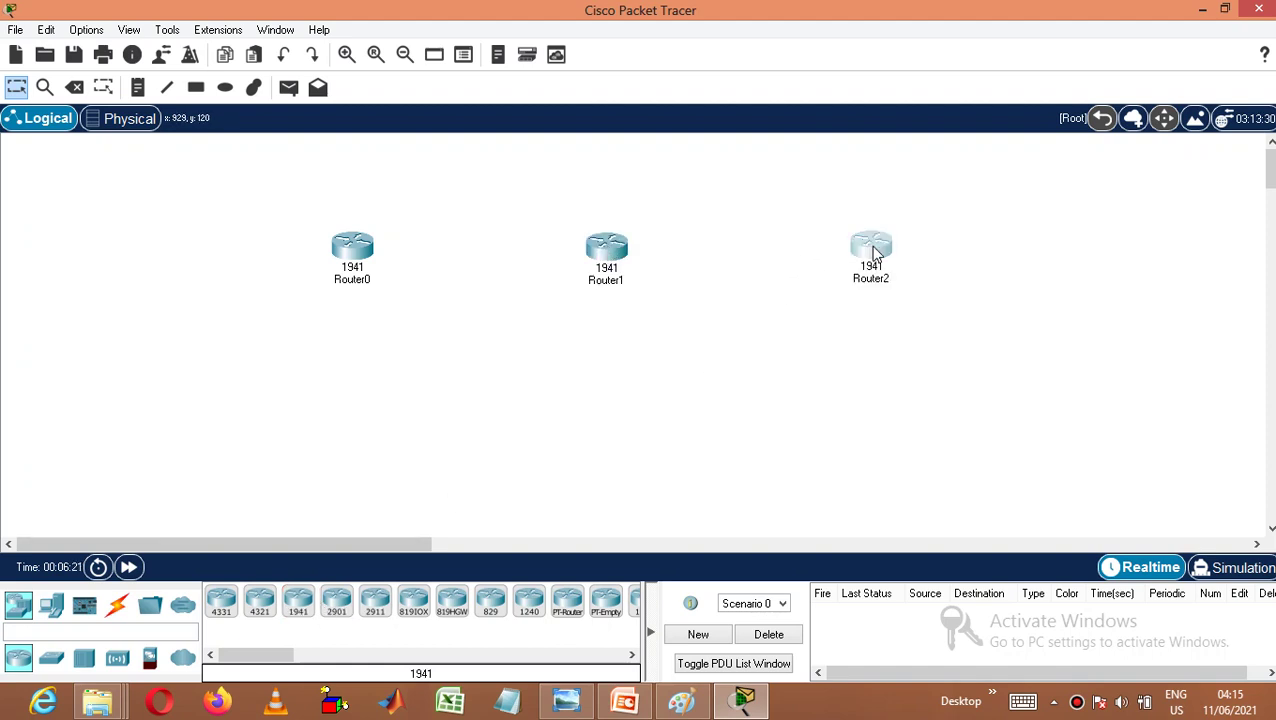
# - Move Router2, Router1 and Router0 slightly upward in the workspace
pyautogui.moveTo(874, 252); pyautogui.dragTo(874, 225)
pyautogui.moveTo(622, 256); pyautogui.dragTo(617, 232)
pyautogui.moveTo(362, 246); pyautogui.dragTo(359, 236)
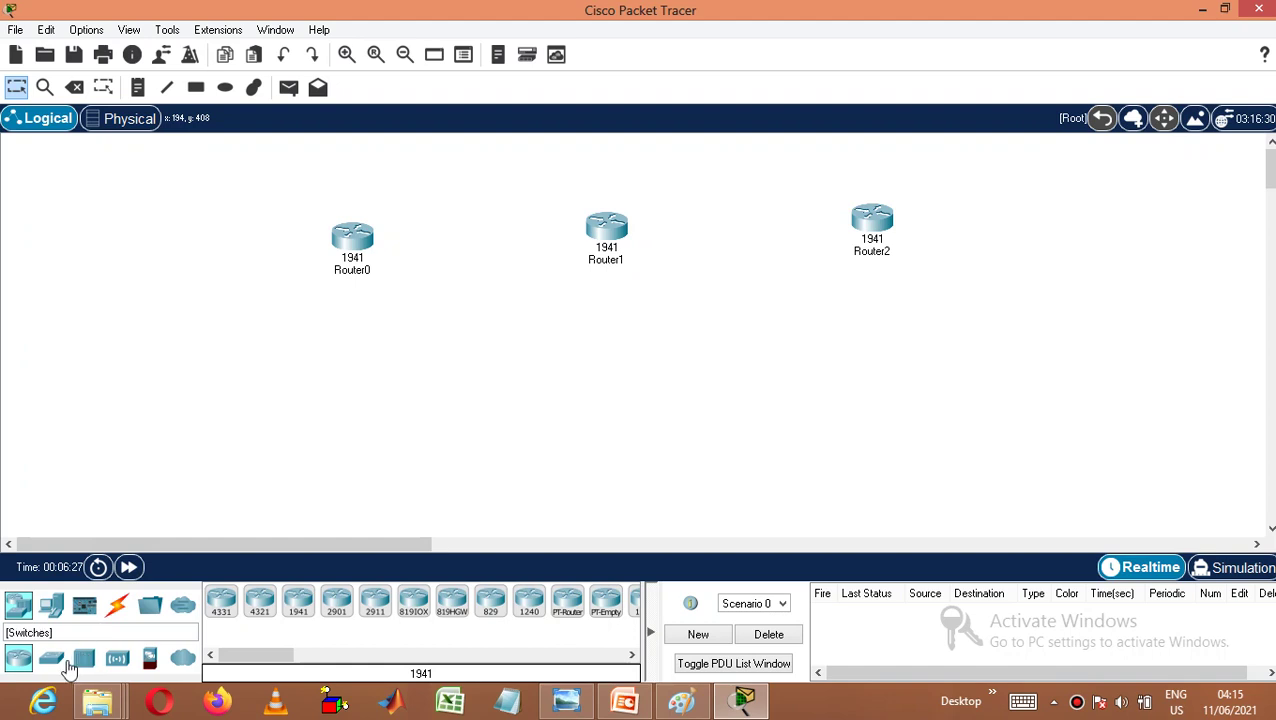
# - Place three 2960 switches in the workspace, one below each of the three routers
pyautogui.click(52, 659)
pyautogui.click(222, 602)
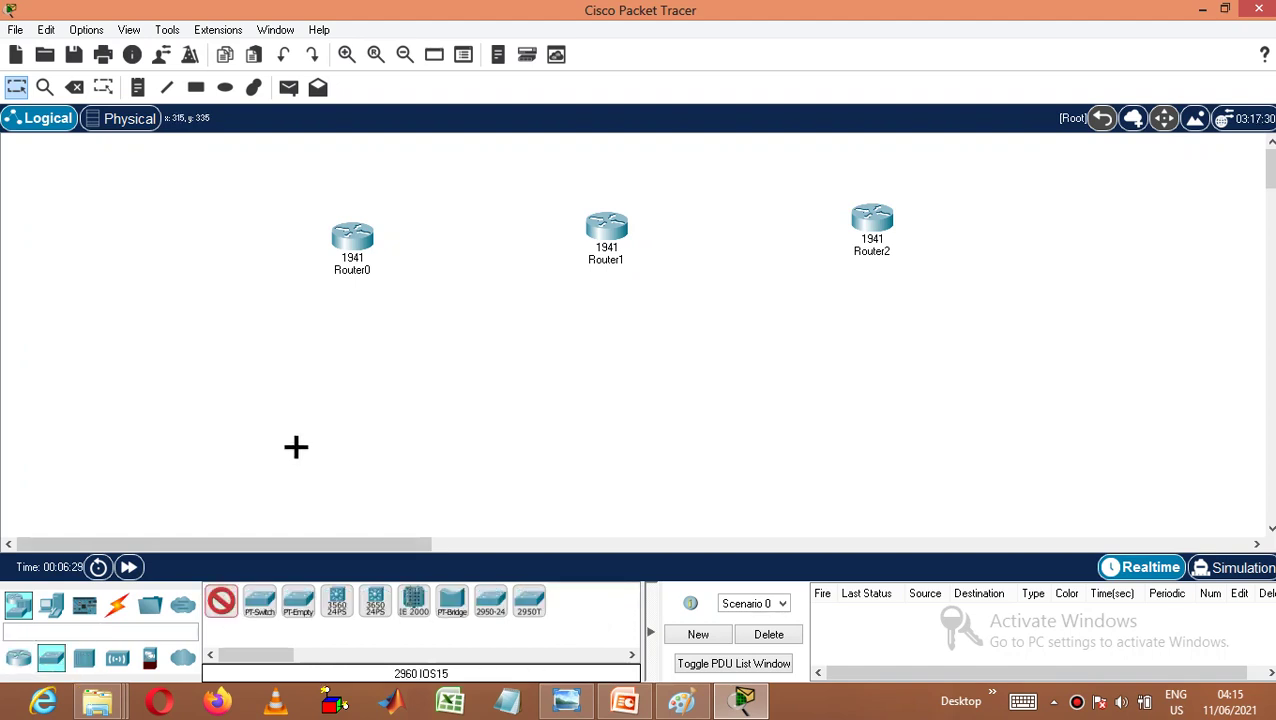
pyautogui.click(322, 362)
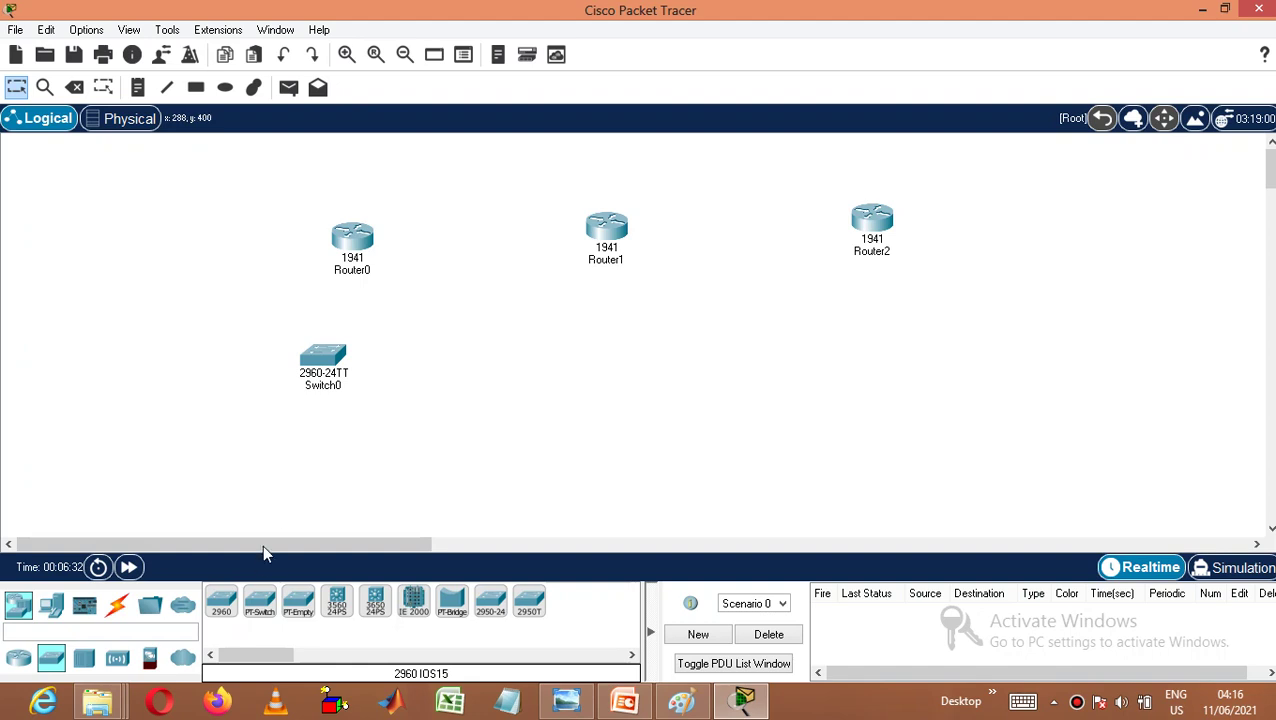
pyautogui.click(222, 610)
pyautogui.click(606, 350)
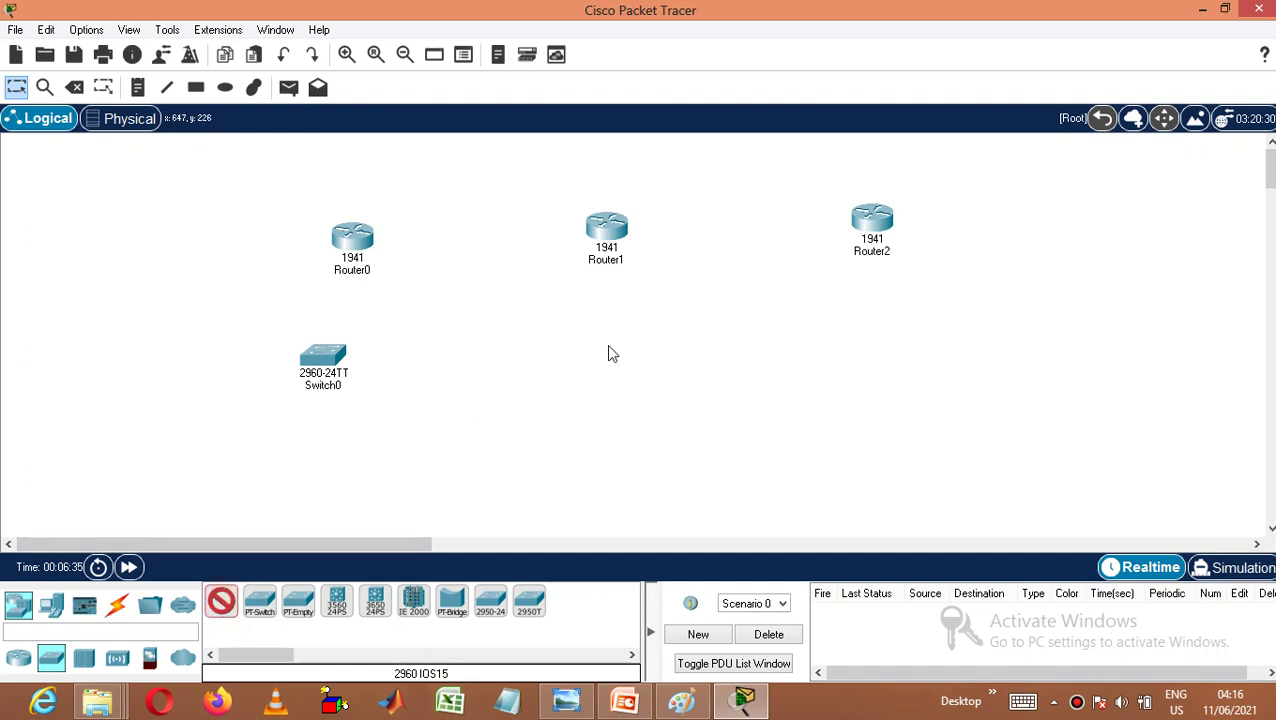
pyautogui.click(222, 604)
pyautogui.click(880, 348)
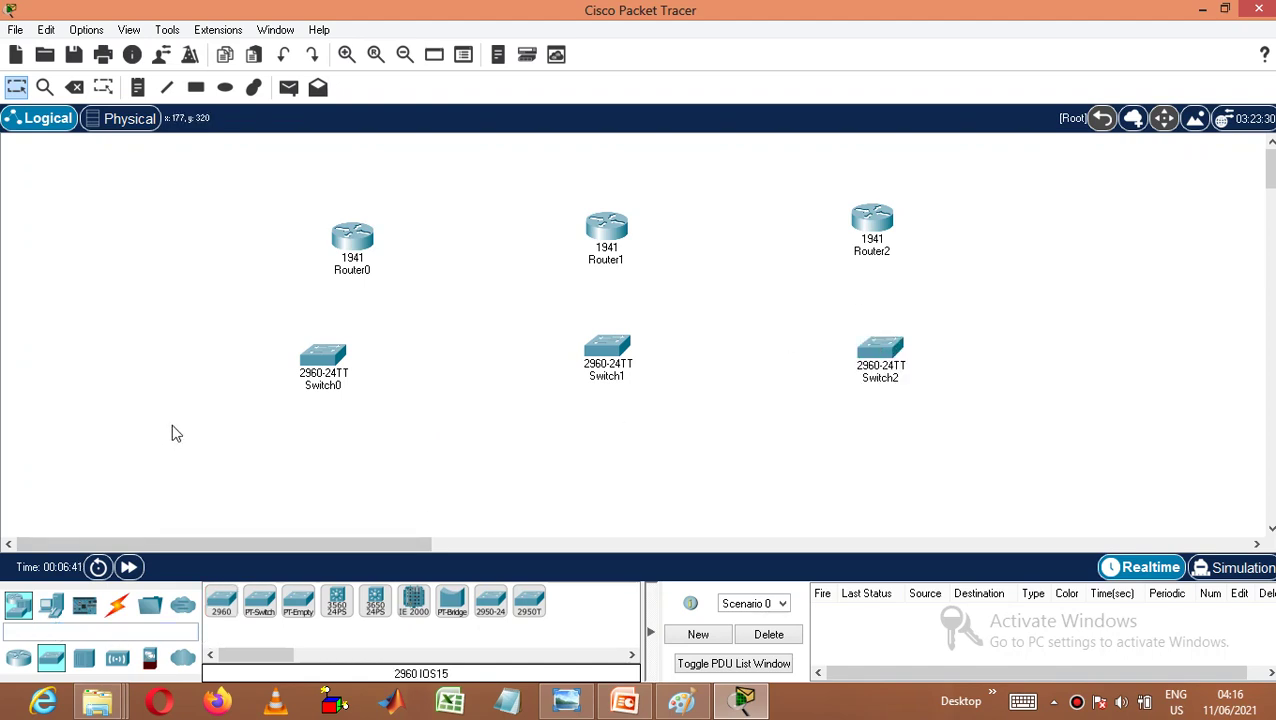
# - Place four PCs in a row below Switch0
pyautogui.click(55, 612)
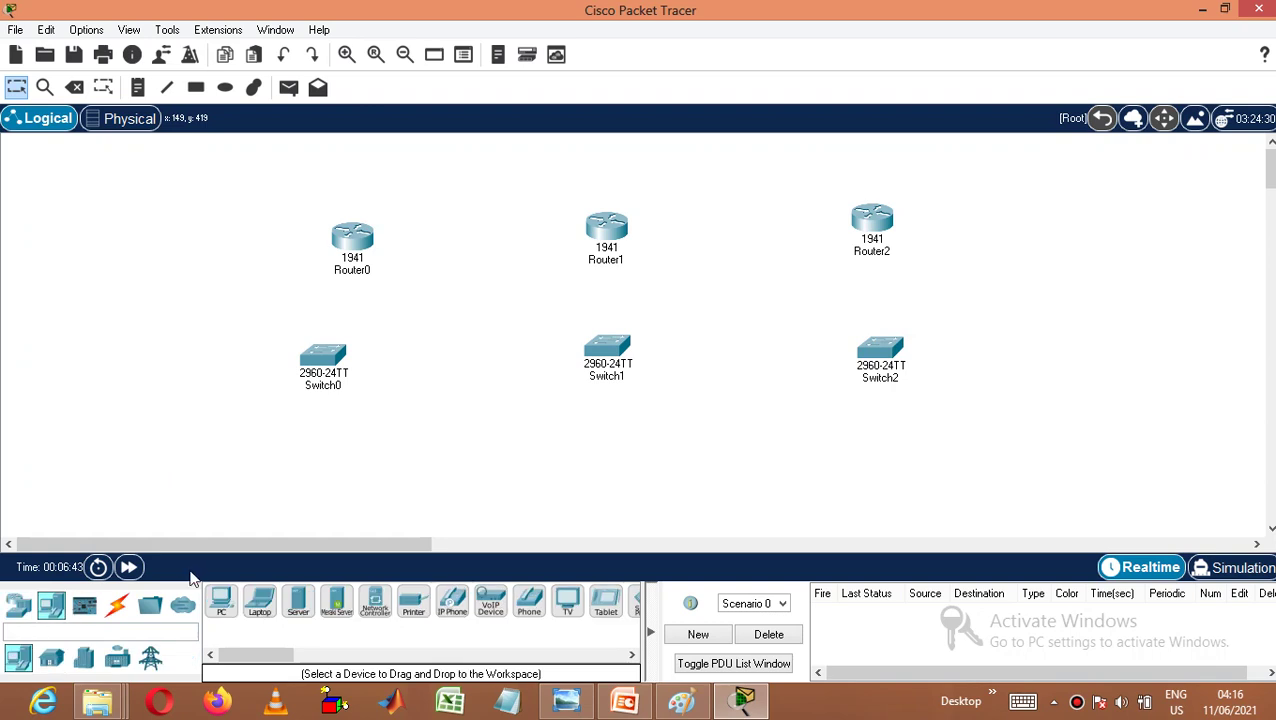
pyautogui.click(221, 600)
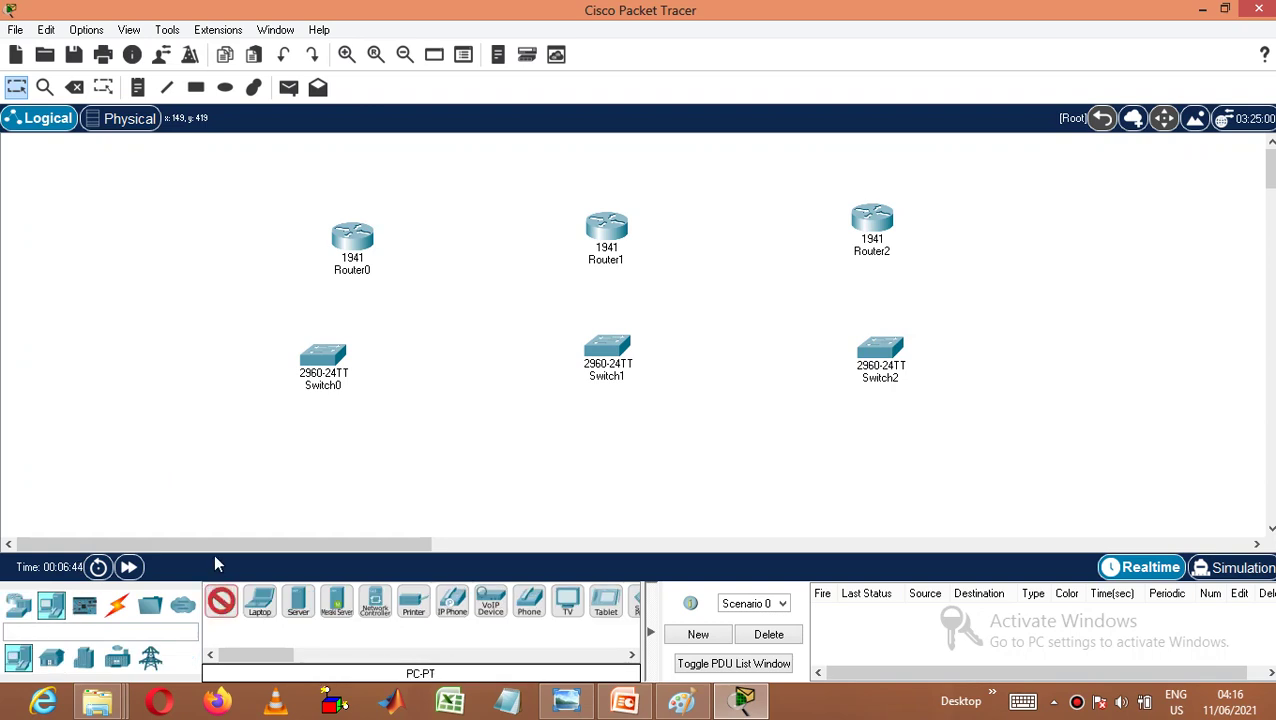
pyautogui.click(190, 443)
pyautogui.click(226, 606)
pyautogui.click(266, 446)
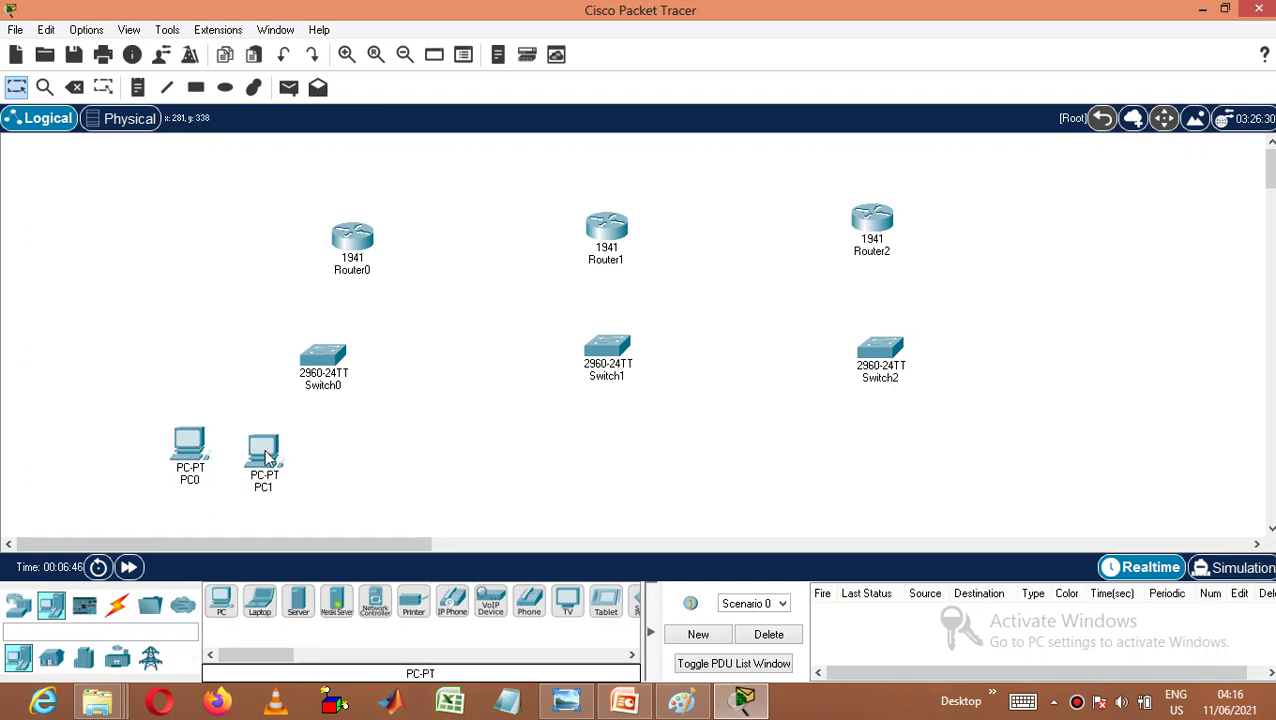
pyautogui.click(226, 600)
pyautogui.click(338, 455)
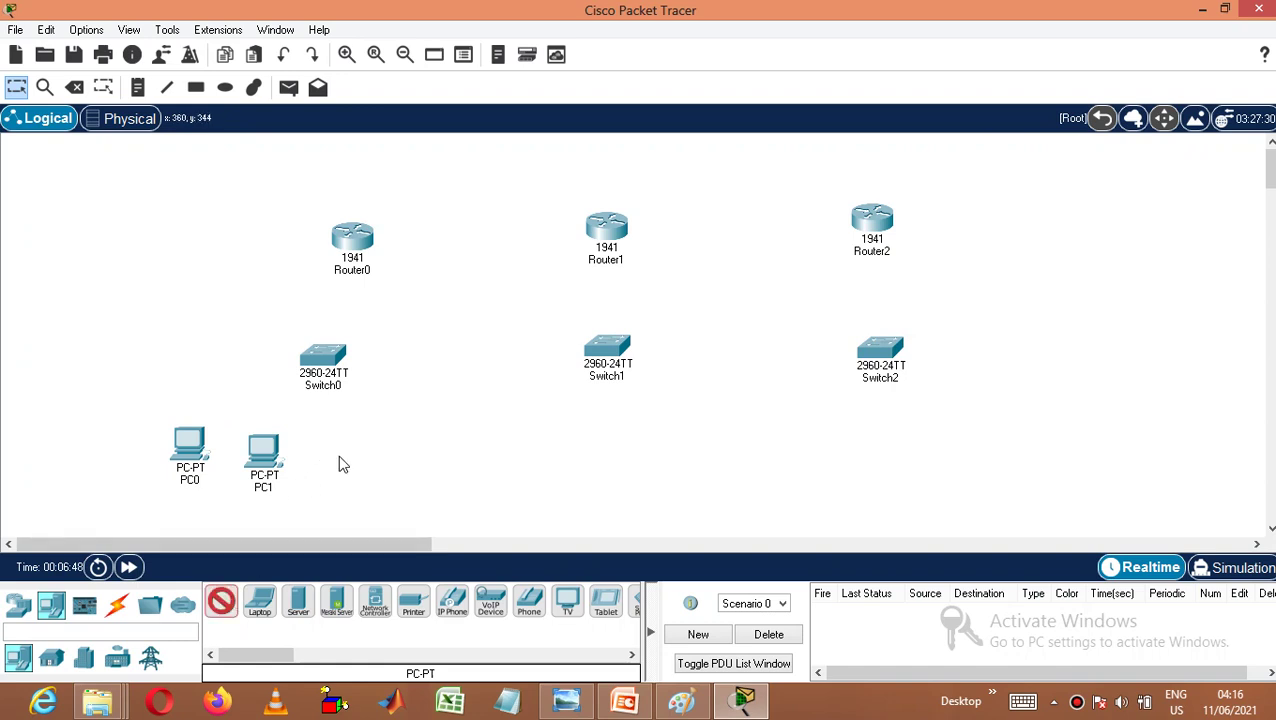
pyautogui.click(224, 608)
pyautogui.click(401, 446)
# - Place two PCs below Switch1 and two more below Switch2
pyautogui.click(222, 604)
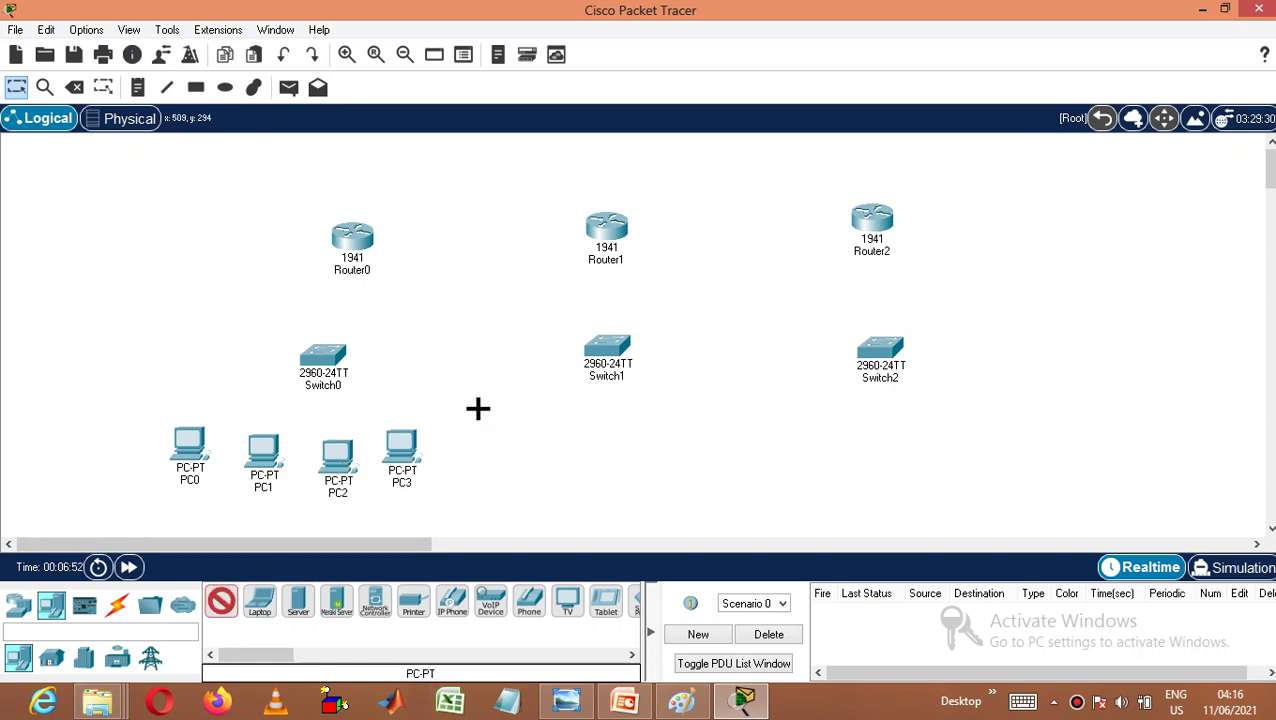
pyautogui.click(537, 440)
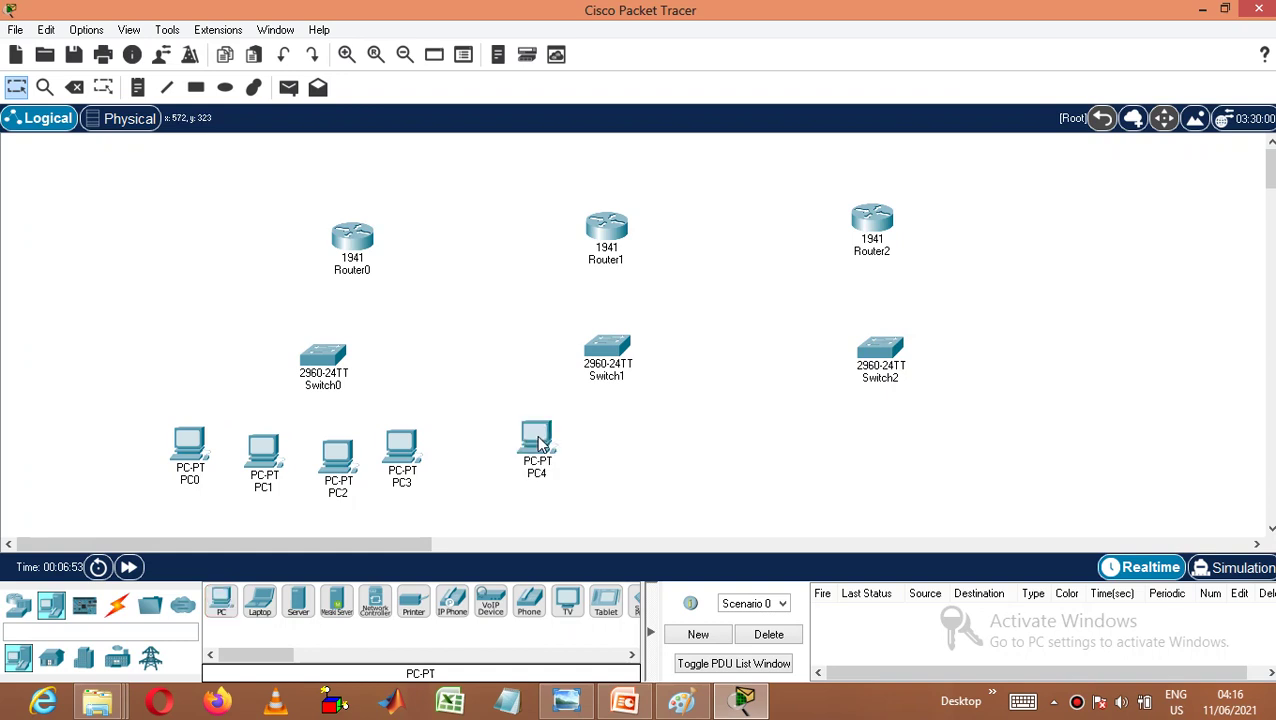
pyautogui.click(226, 605)
pyautogui.click(626, 440)
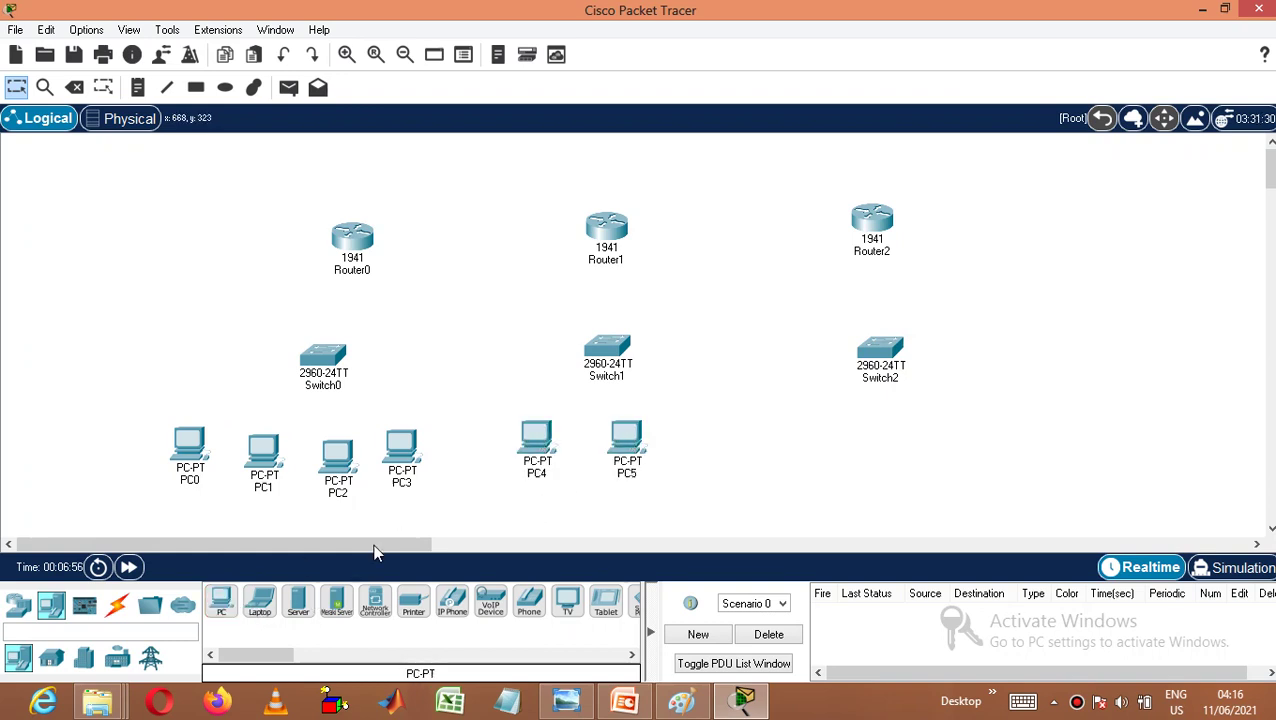
pyautogui.click(222, 602)
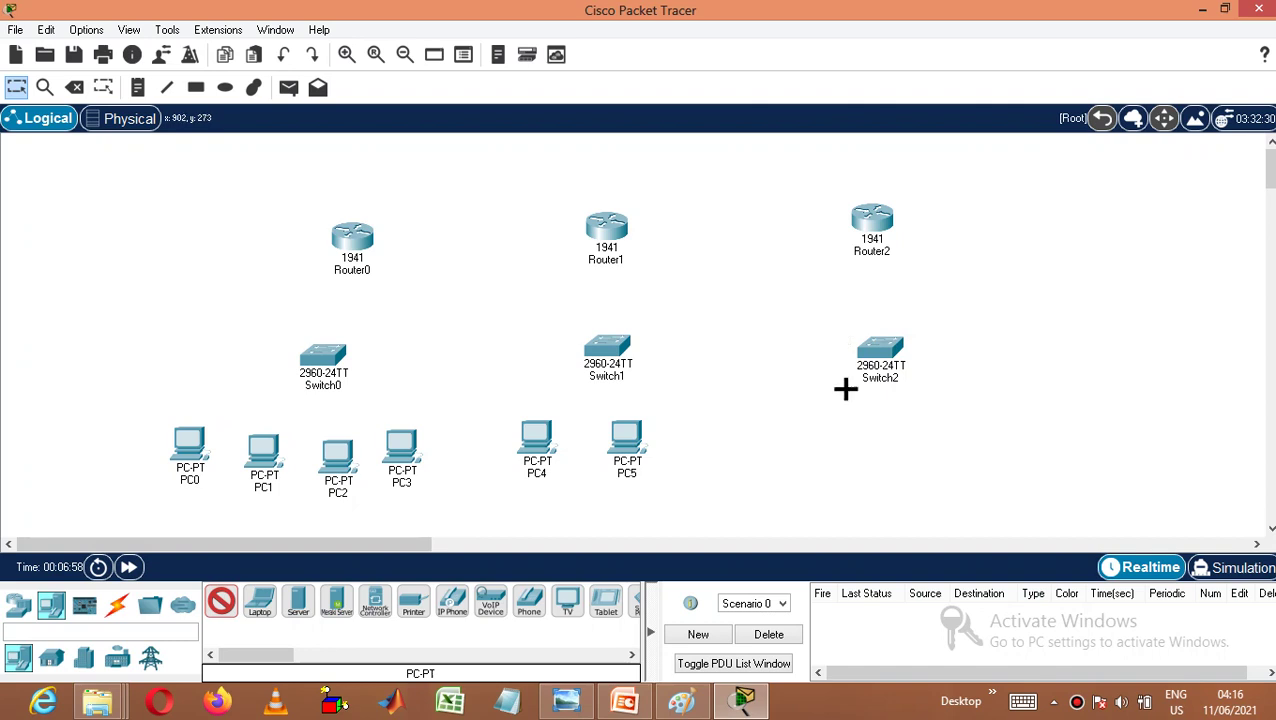
pyautogui.click(836, 438)
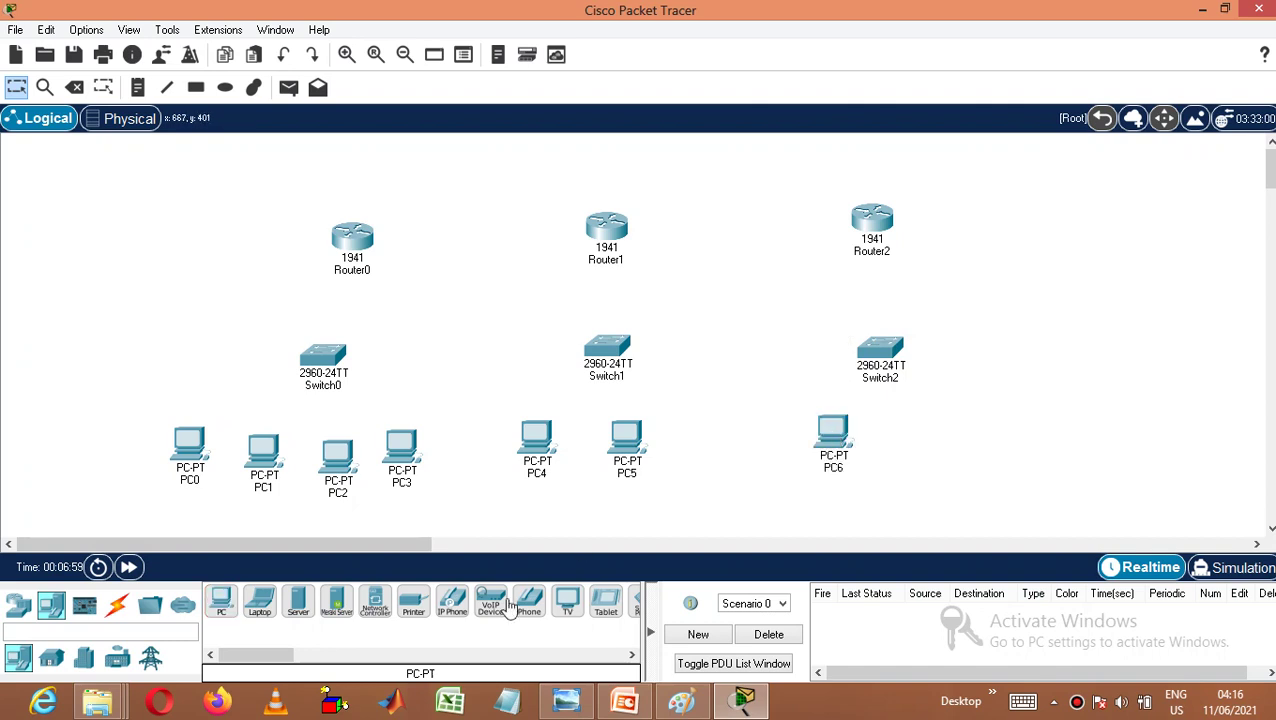
pyautogui.click(224, 612)
pyautogui.click(934, 432)
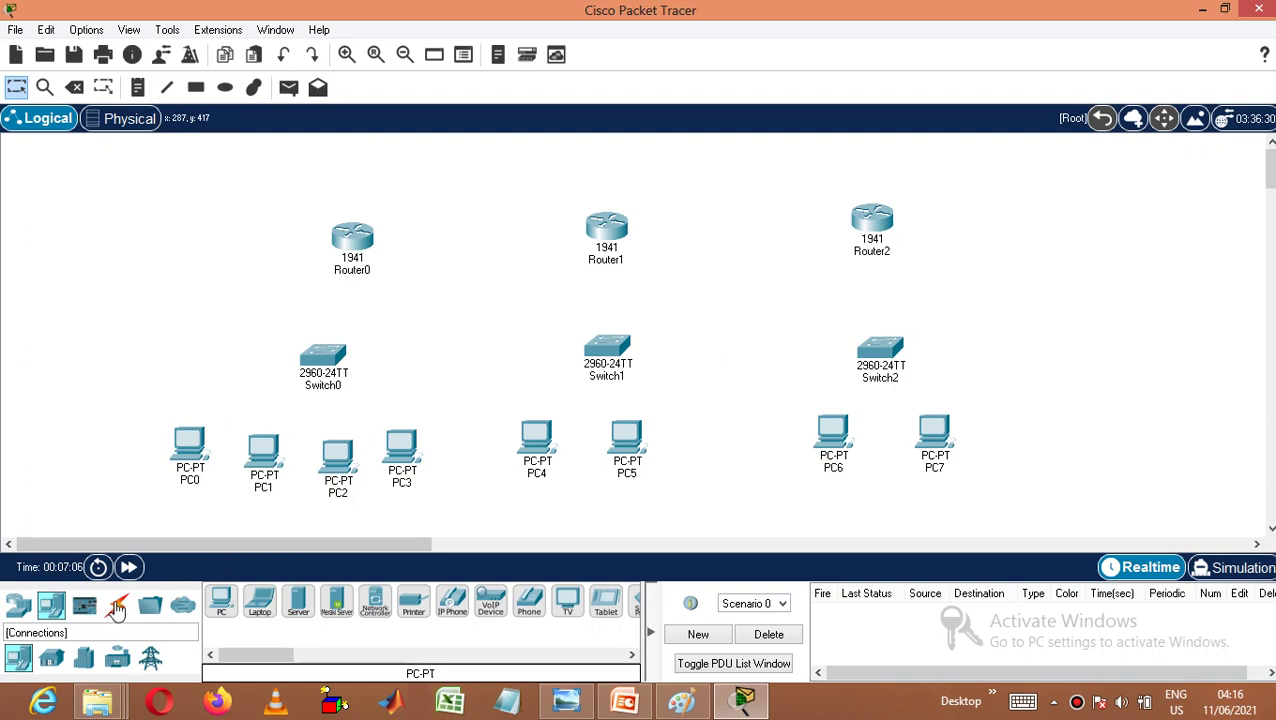
# - Connect FastEthernet0/1 on Switch0 to FastEthernet0 on PC0 with a copper straight-through cable
pyautogui.click(120, 610)
pyautogui.click(298, 601)
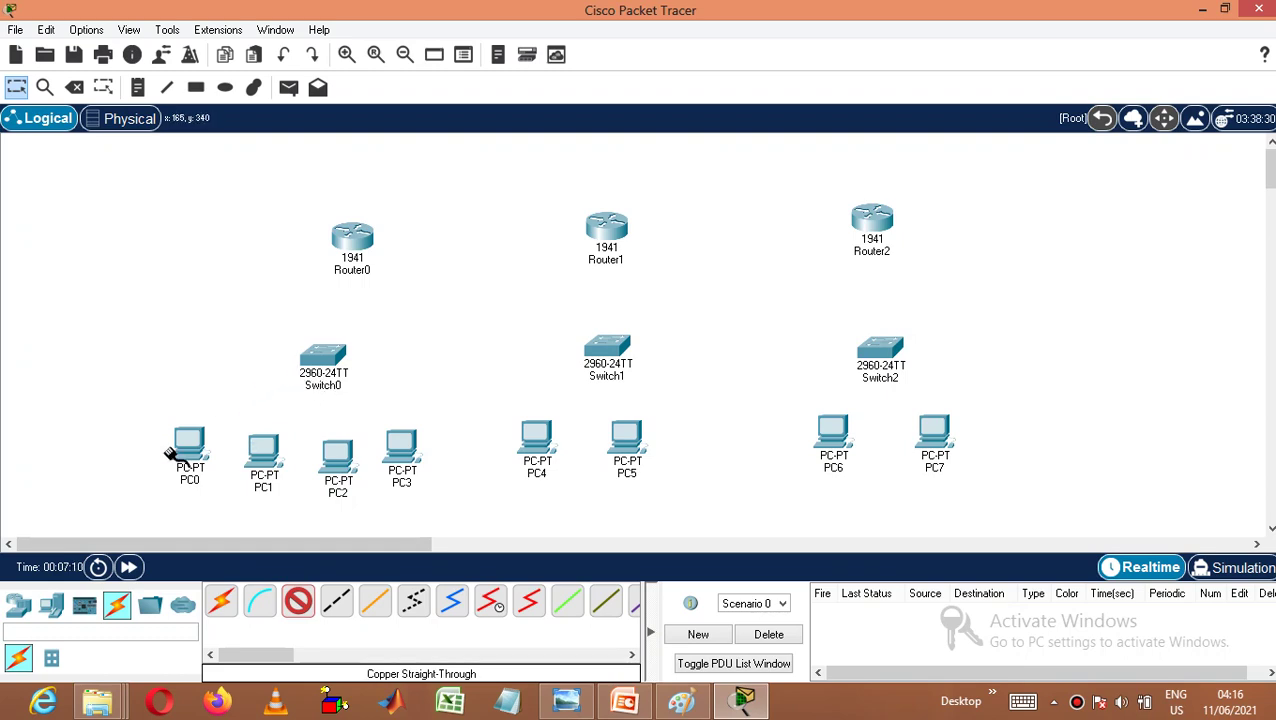
pyautogui.click(322, 360)
pyautogui.click(410, 34)
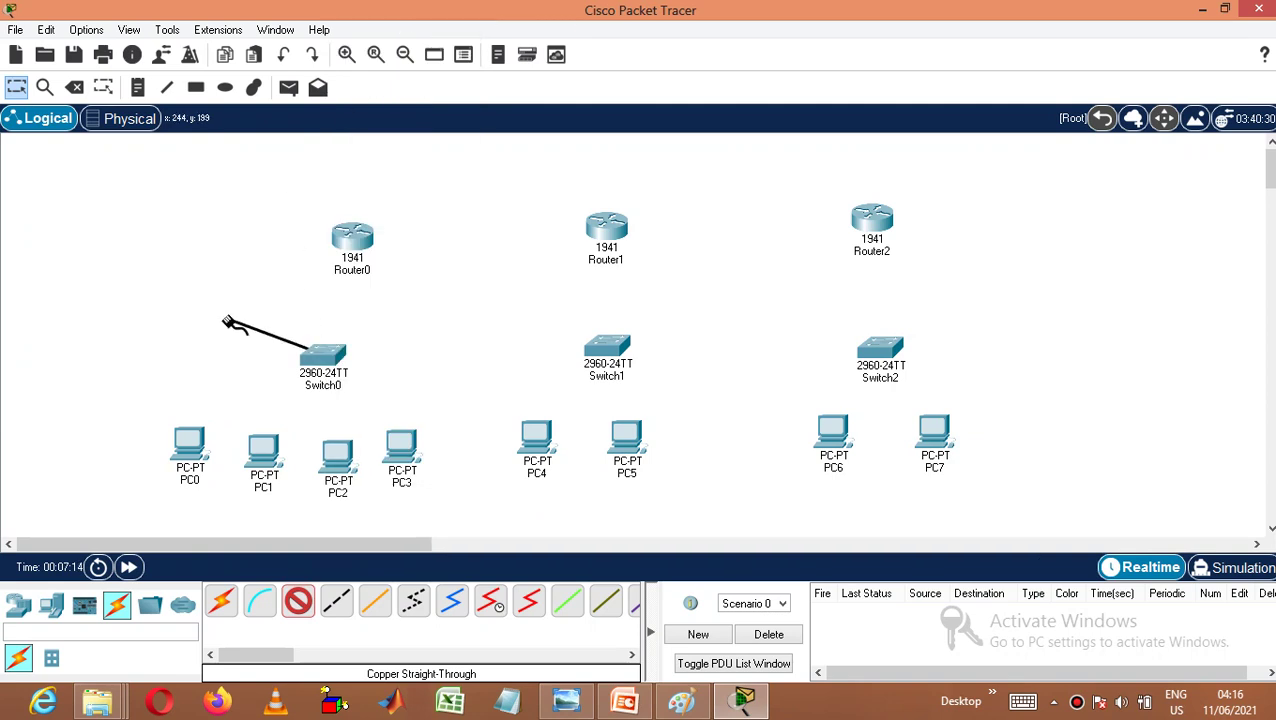
pyautogui.click(186, 440)
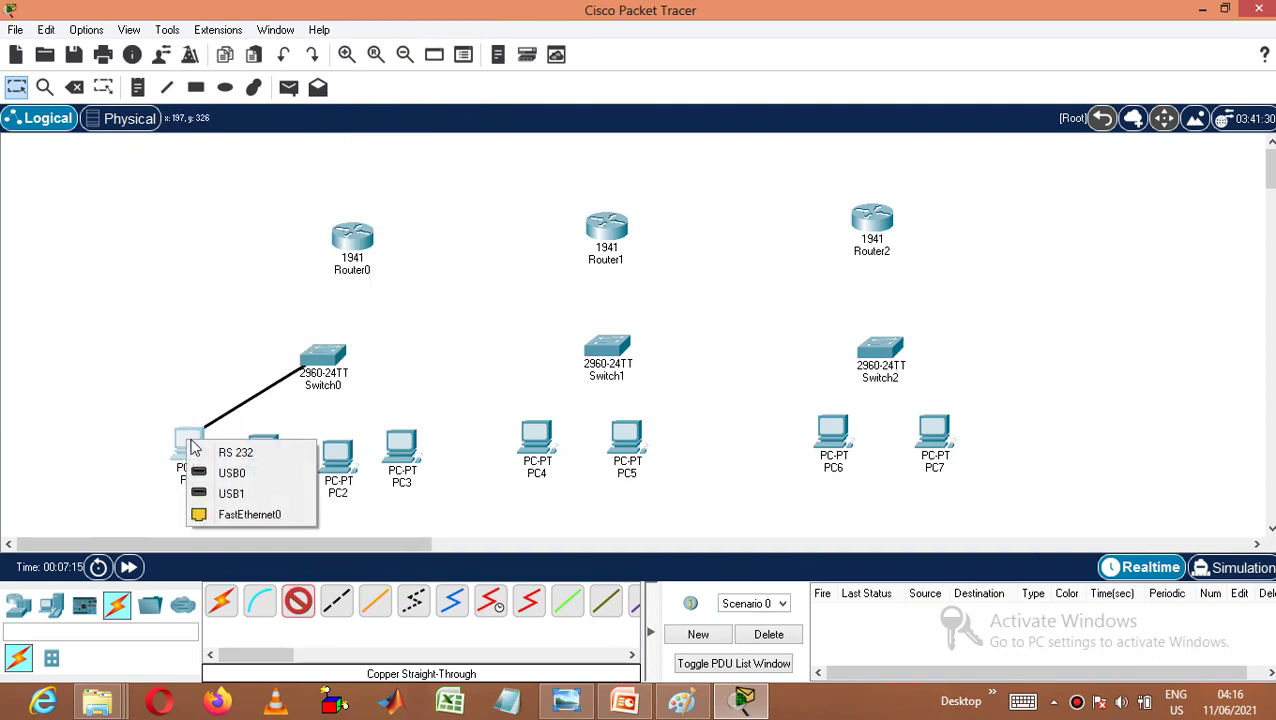
pyautogui.click(250, 514)
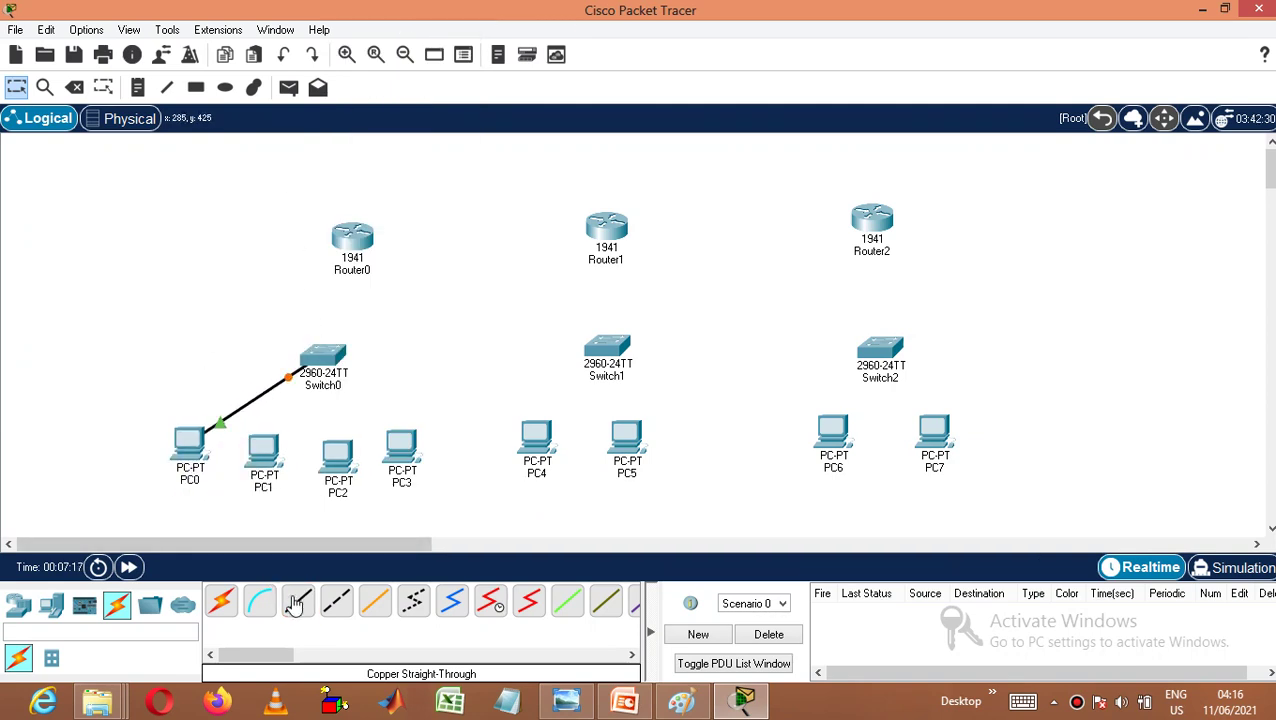
# - Connect FastEthernet0/2 on Switch0 to FastEthernet0 on PC1 with a copper straight-through cable
pyautogui.click(296, 604)
pyautogui.click(330, 360)
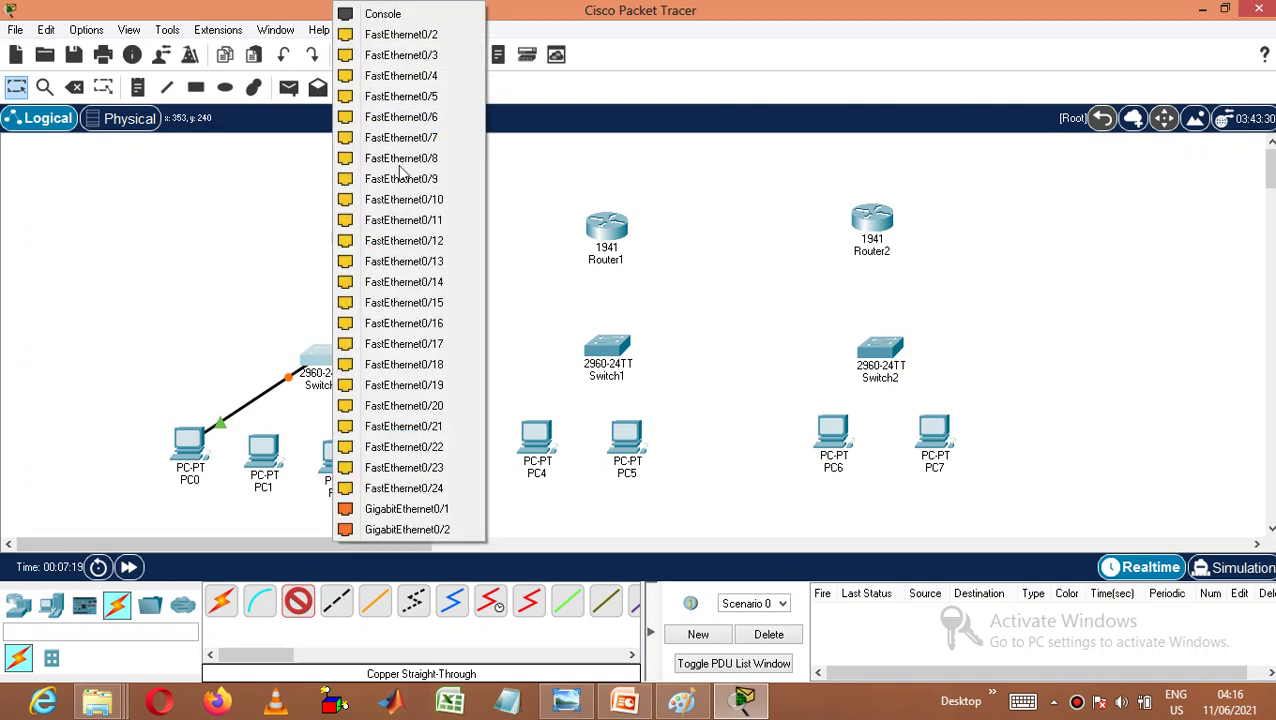
pyautogui.click(441, 34)
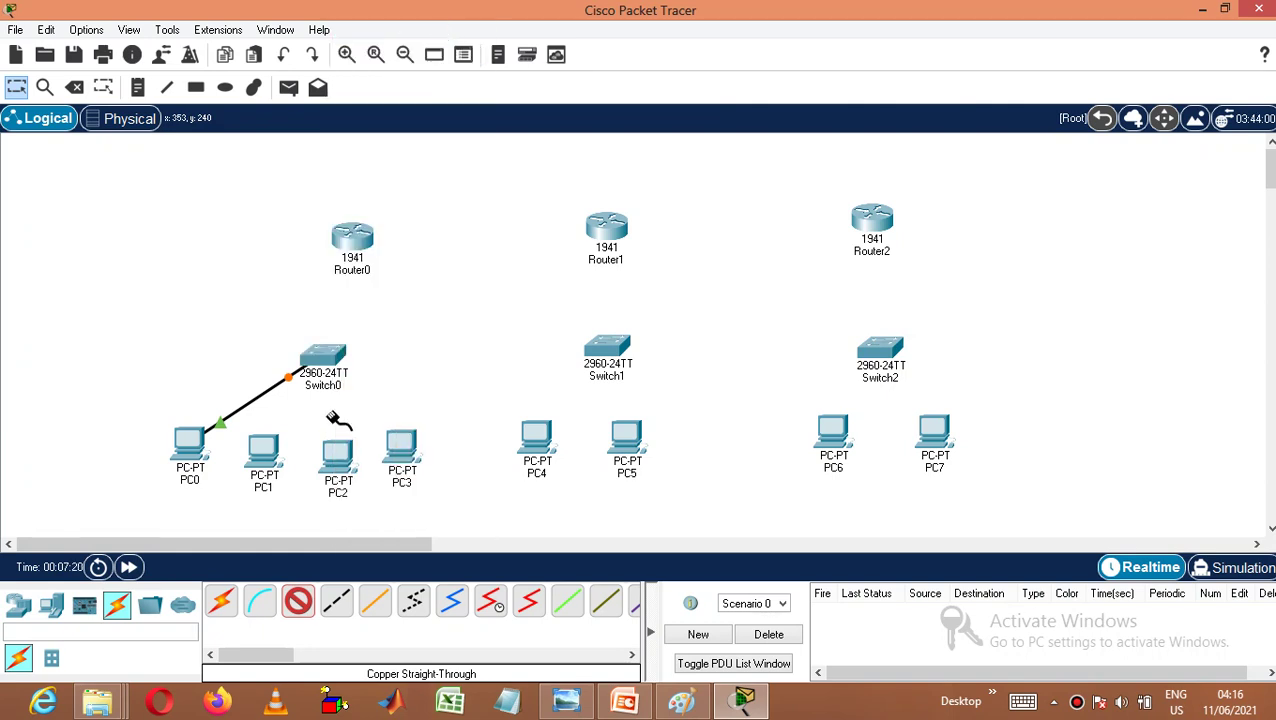
pyautogui.click(265, 452)
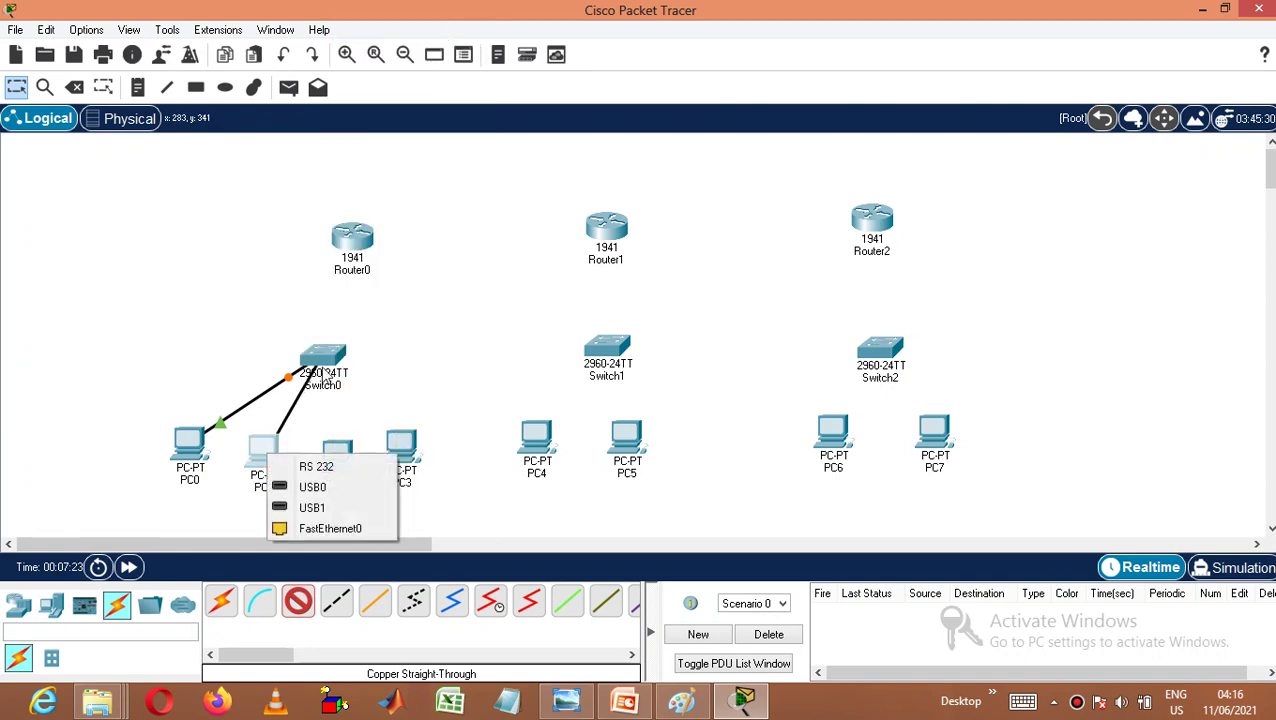
pyautogui.click(330, 528)
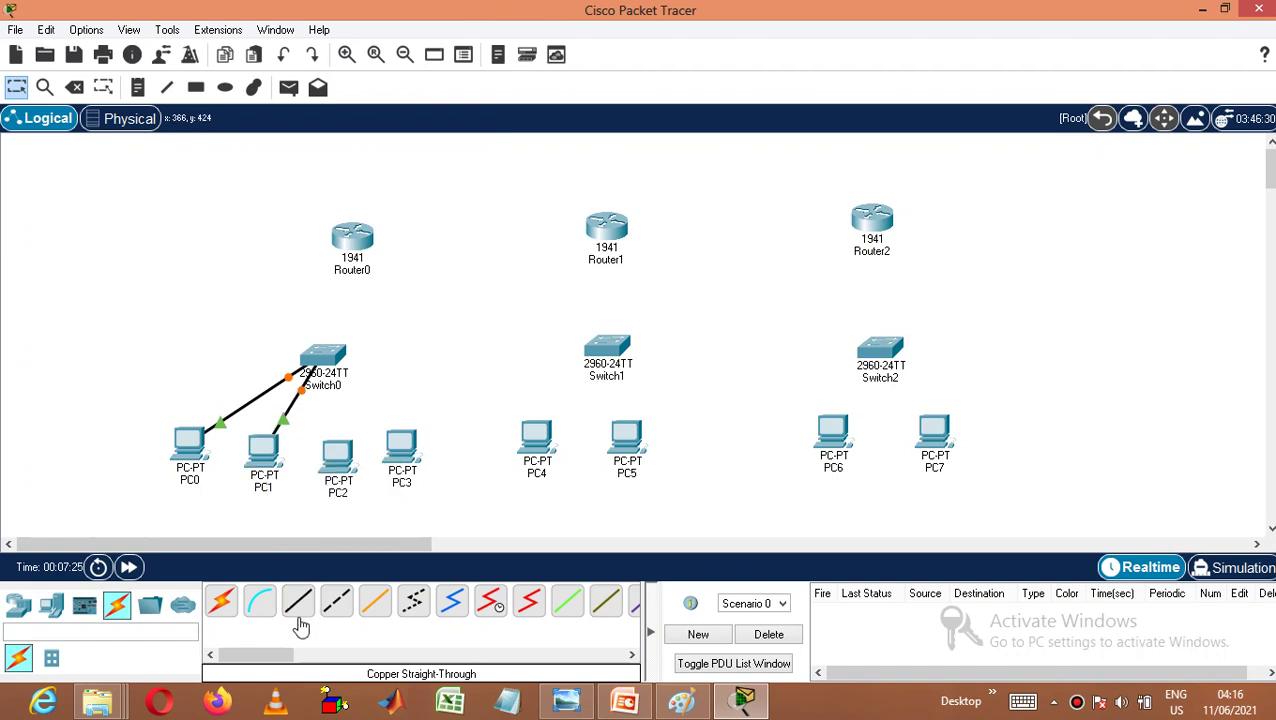
# - Connect FastEthernet0/3 on Switch0 to FastEthernet0 on PC2 with a copper straight-through cable
pyautogui.click(300, 605)
pyautogui.click(322, 362)
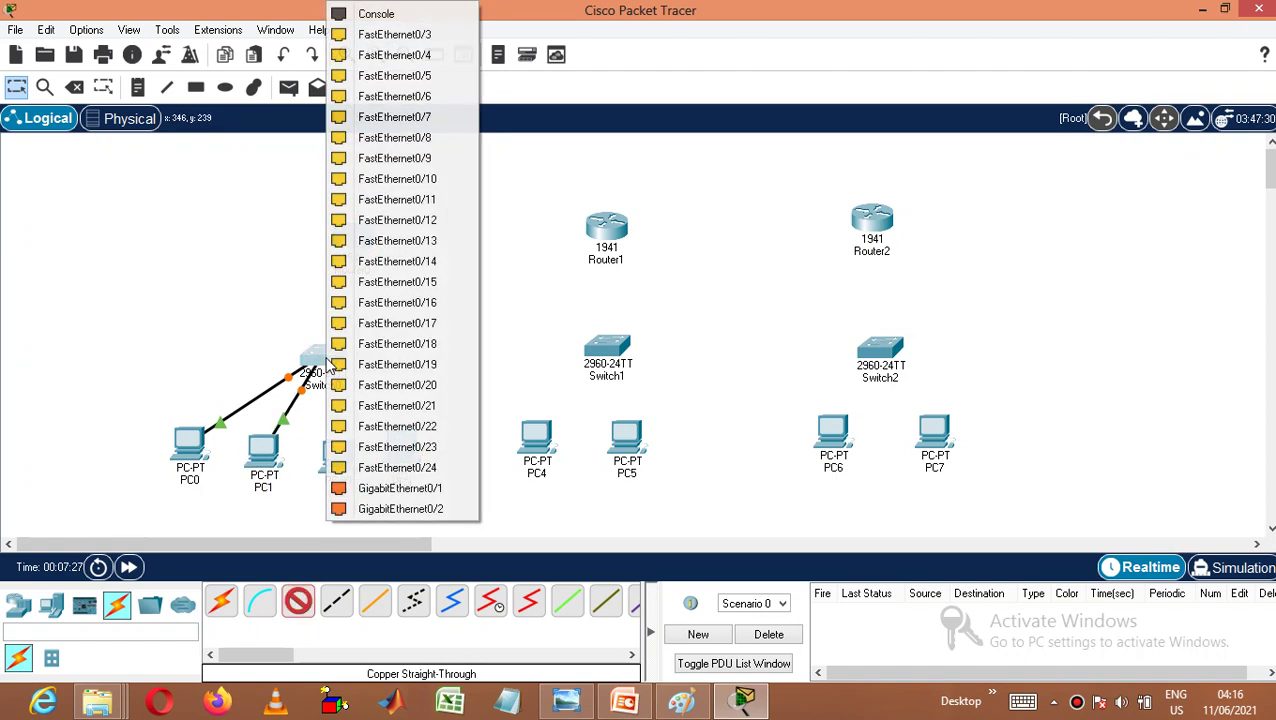
pyautogui.click(427, 34)
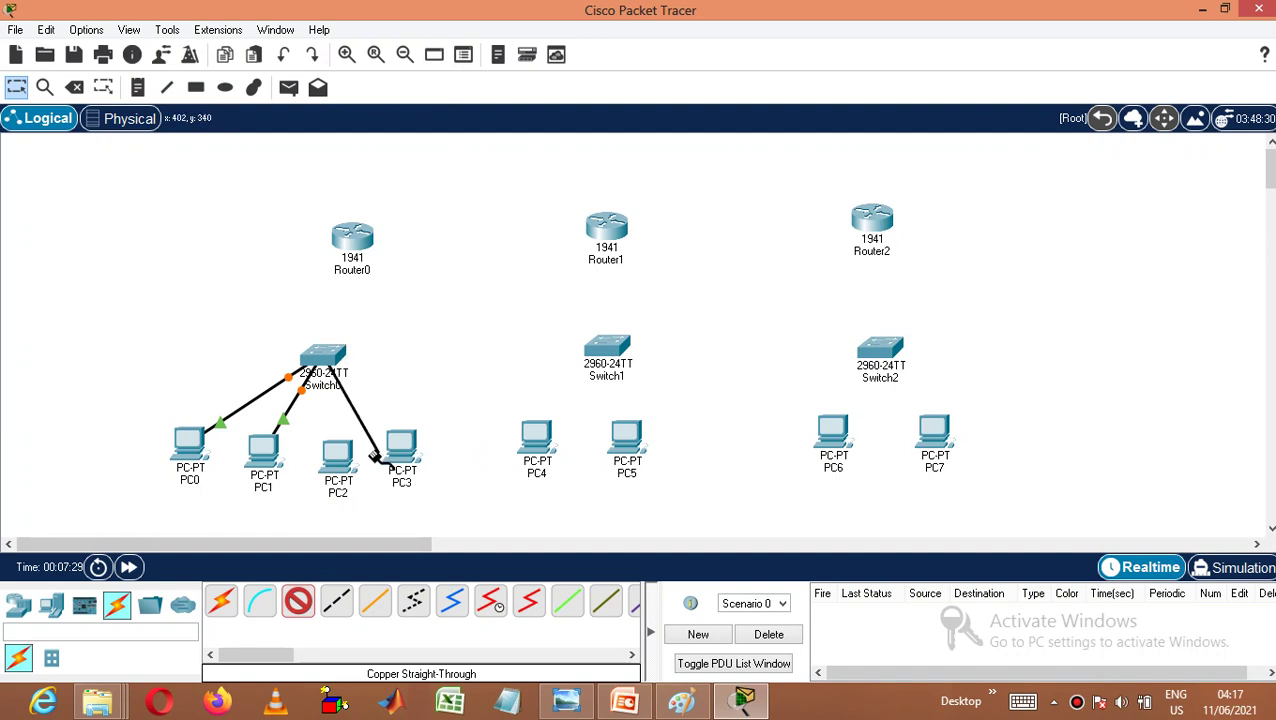
pyautogui.click(342, 458)
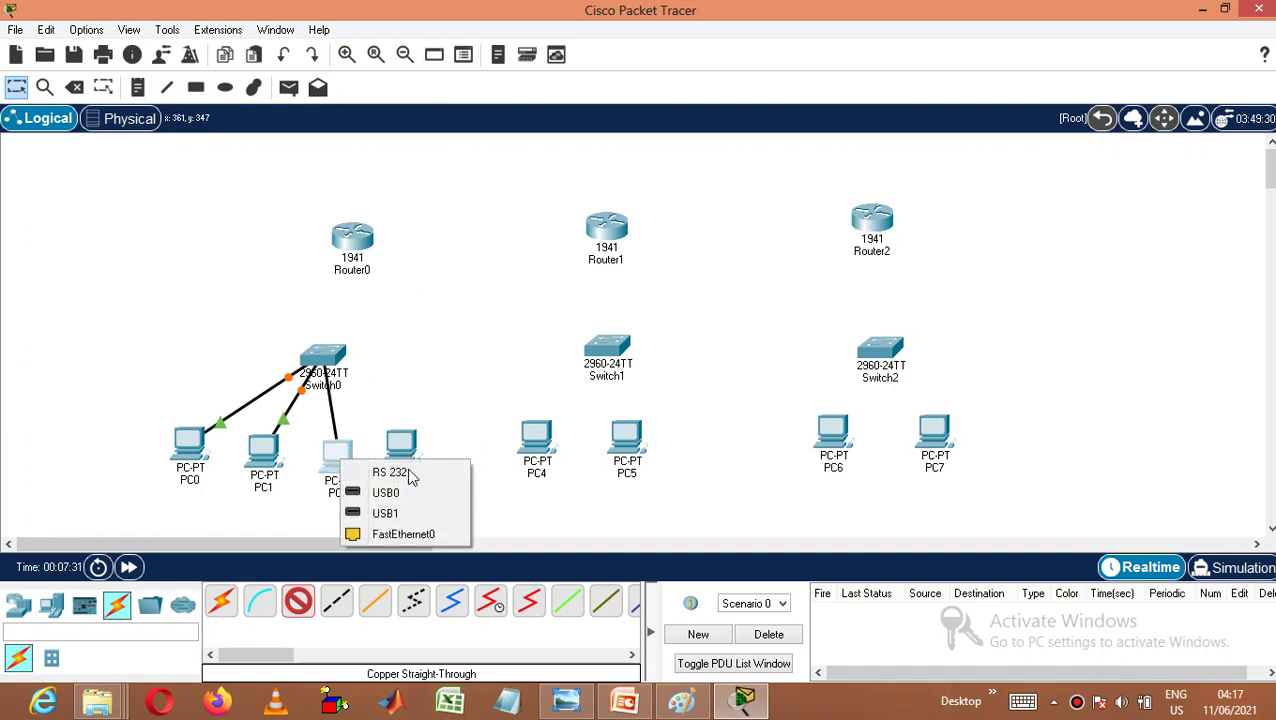
pyautogui.click(403, 534)
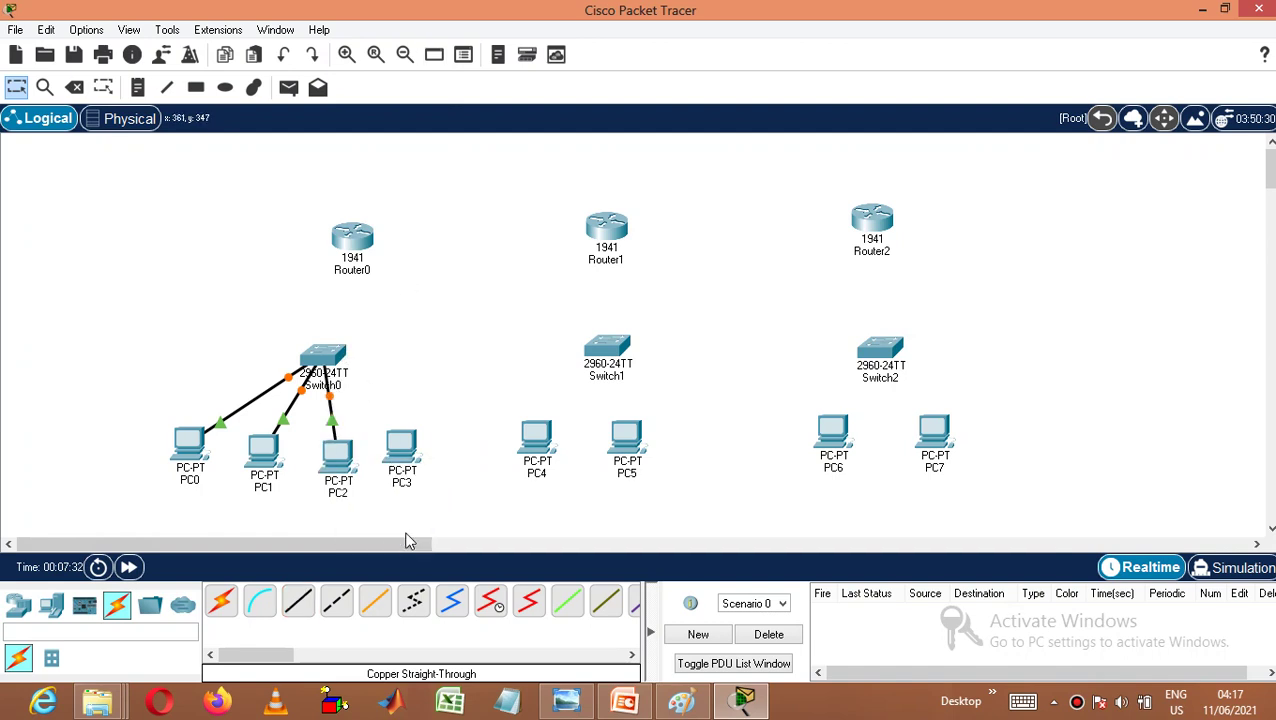
# - Connect FastEthernet0/4 on Switch0 to FastEthernet0 on PC3 with a copper straight-through cable
pyautogui.click(298, 601)
pyautogui.click(322, 356)
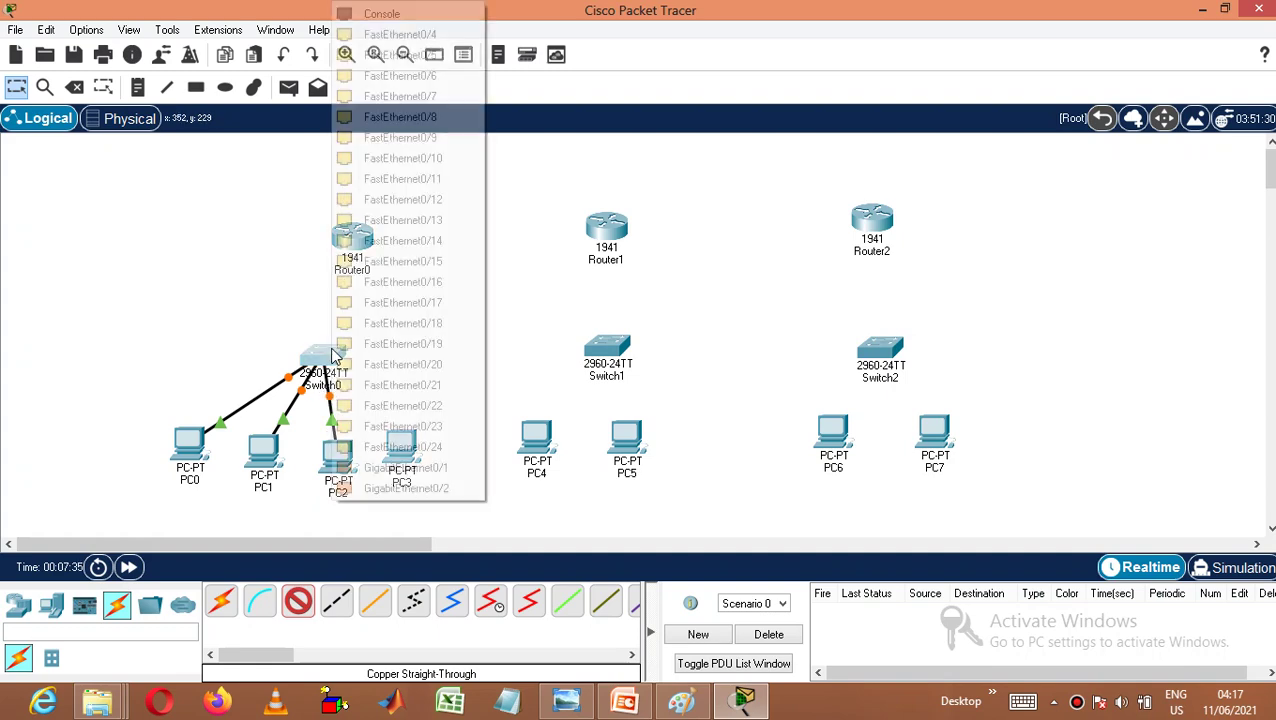
pyautogui.click(400, 34)
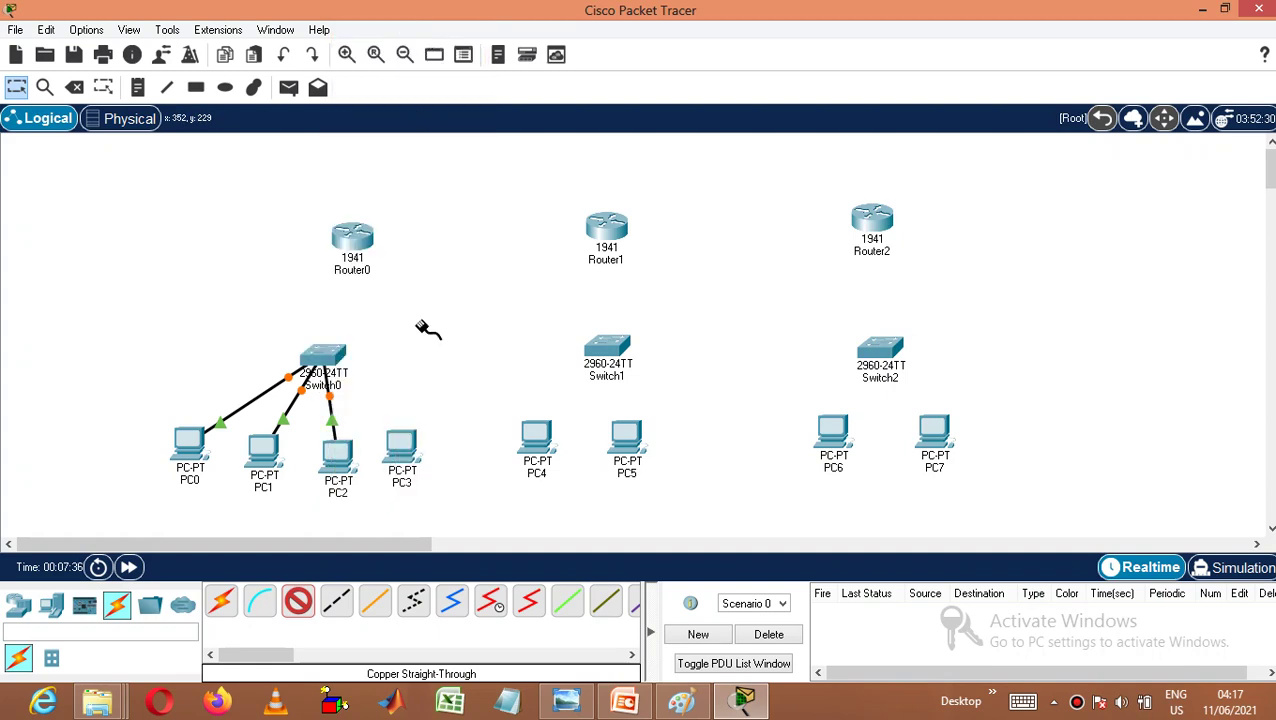
pyautogui.click(404, 457)
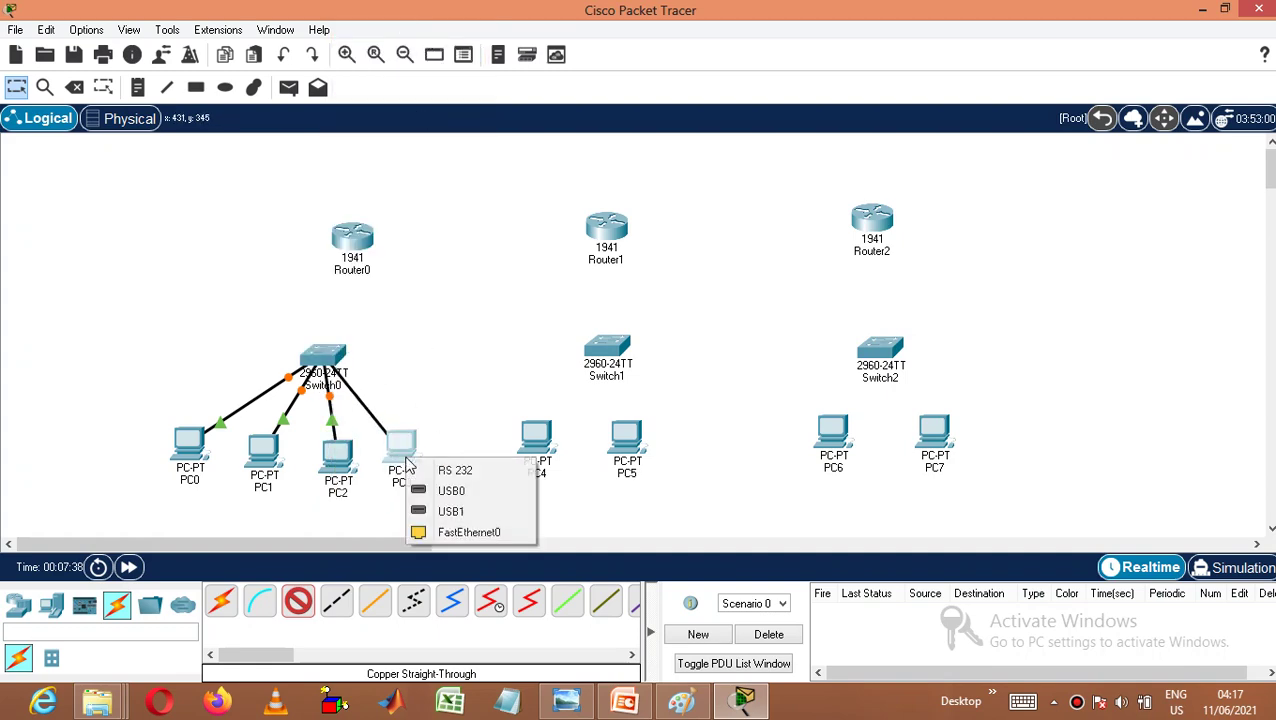
pyautogui.click(466, 532)
# - Connect FastEthernet0/1 on Switch1 to FastEthernet0 on PC4 with a copper straight-through cable
pyautogui.click(298, 602)
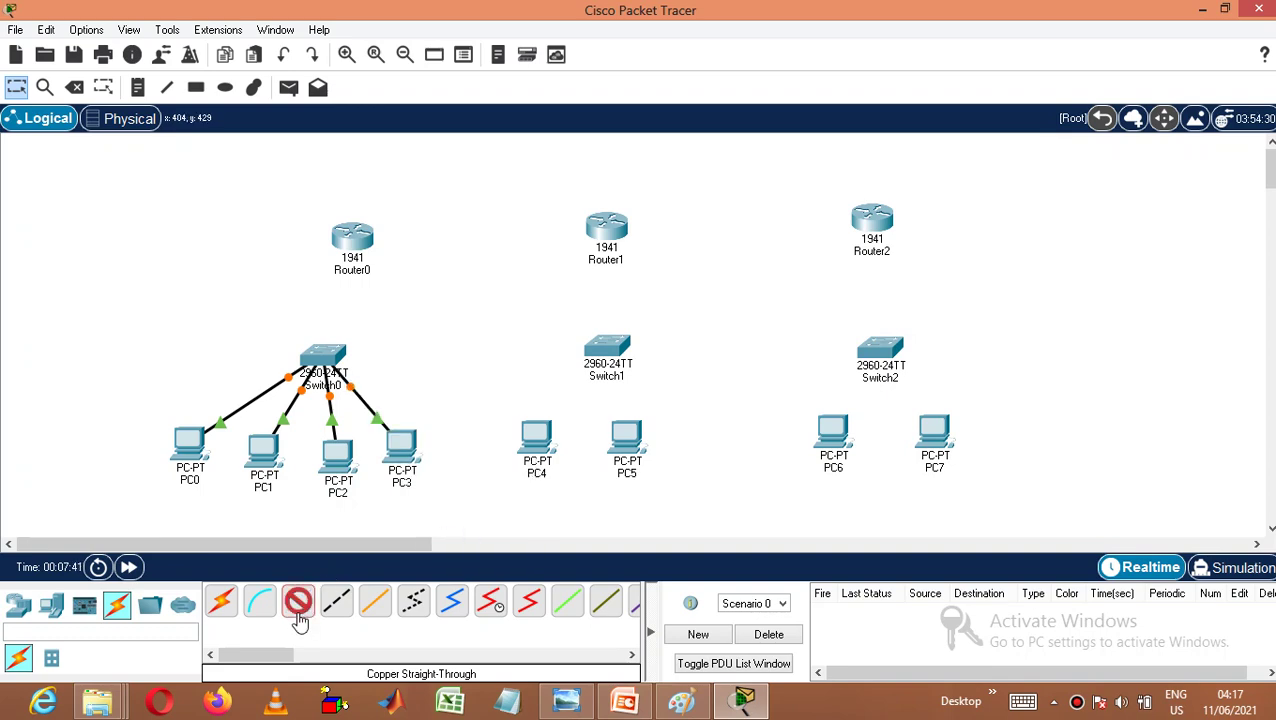
pyautogui.click(604, 352)
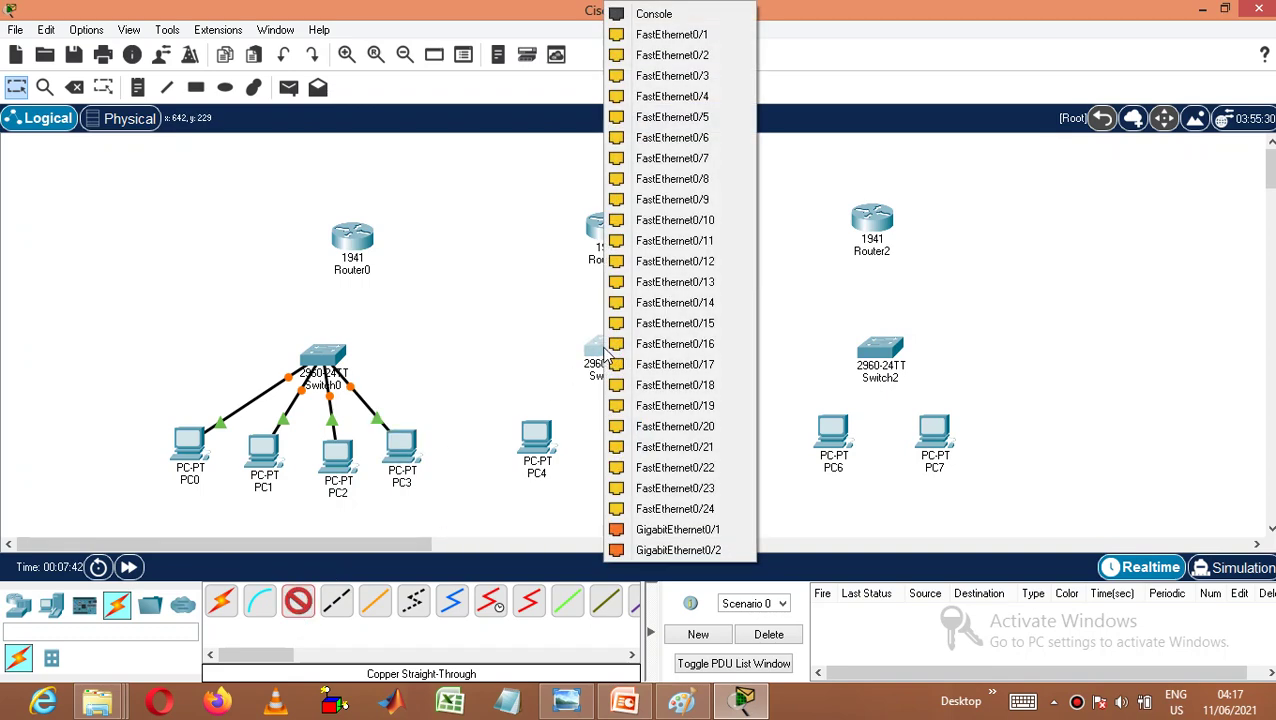
pyautogui.click(688, 37)
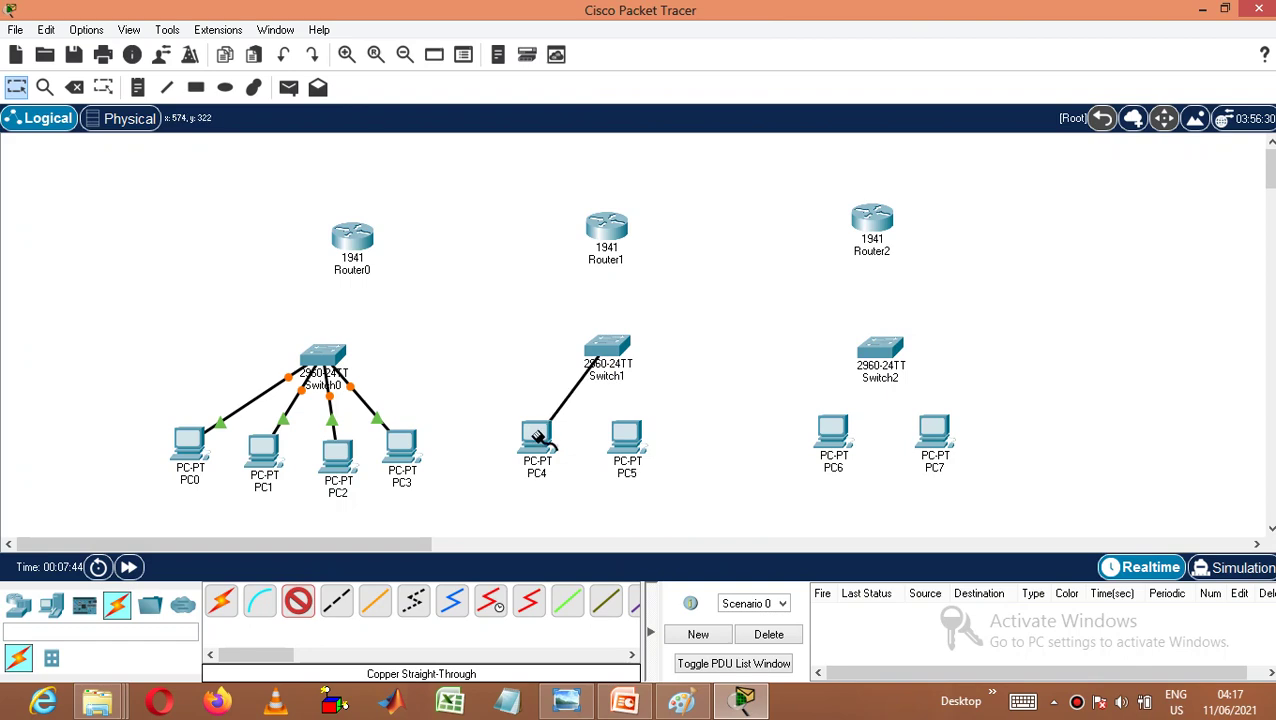
pyautogui.click(562, 420)
pyautogui.click(603, 510)
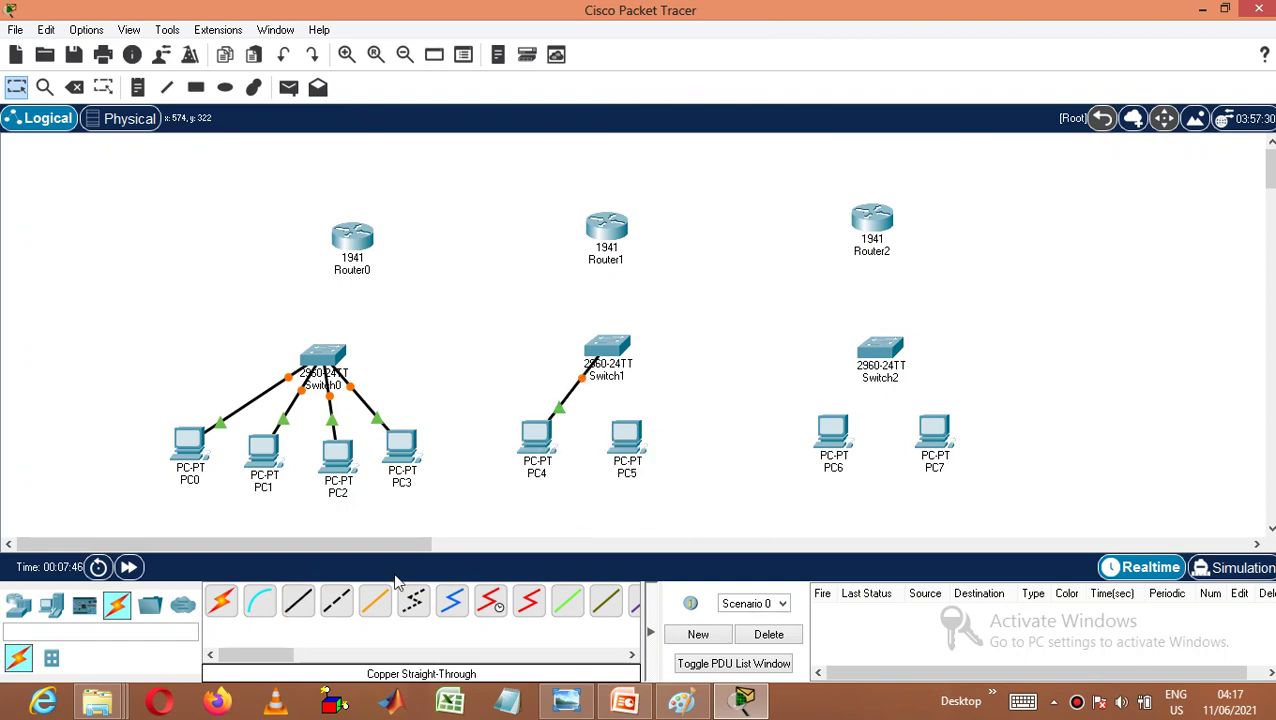
# - Connect FastEthernet0/2 on Switch1 to FastEthernet0 on PC5 with a copper straight-through cable
pyautogui.click(297, 601)
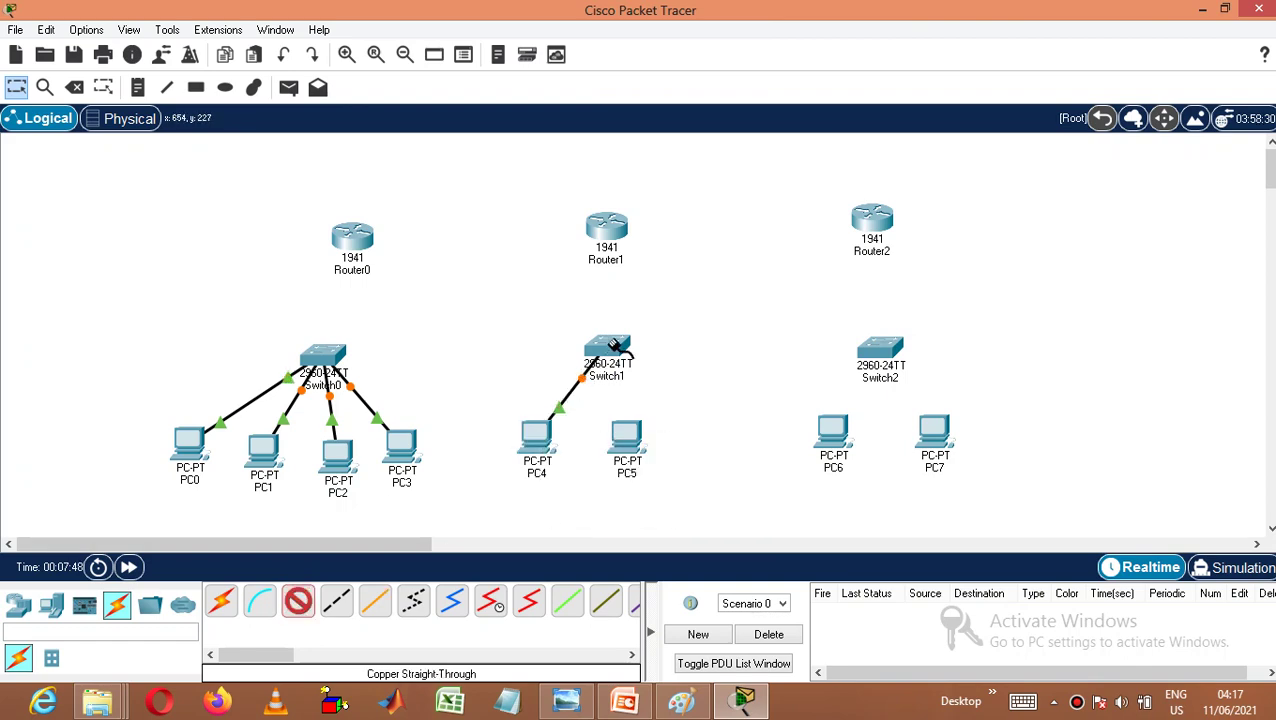
pyautogui.click(615, 350)
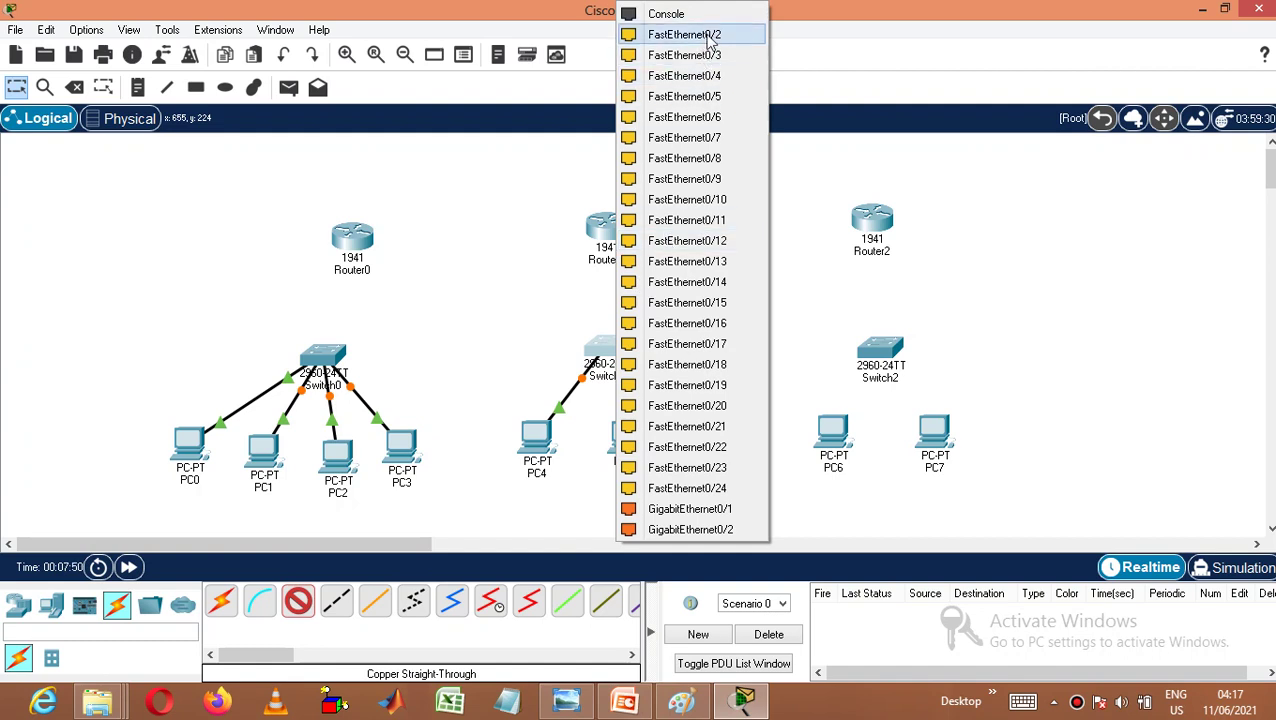
pyautogui.click(668, 35)
pyautogui.click(625, 436)
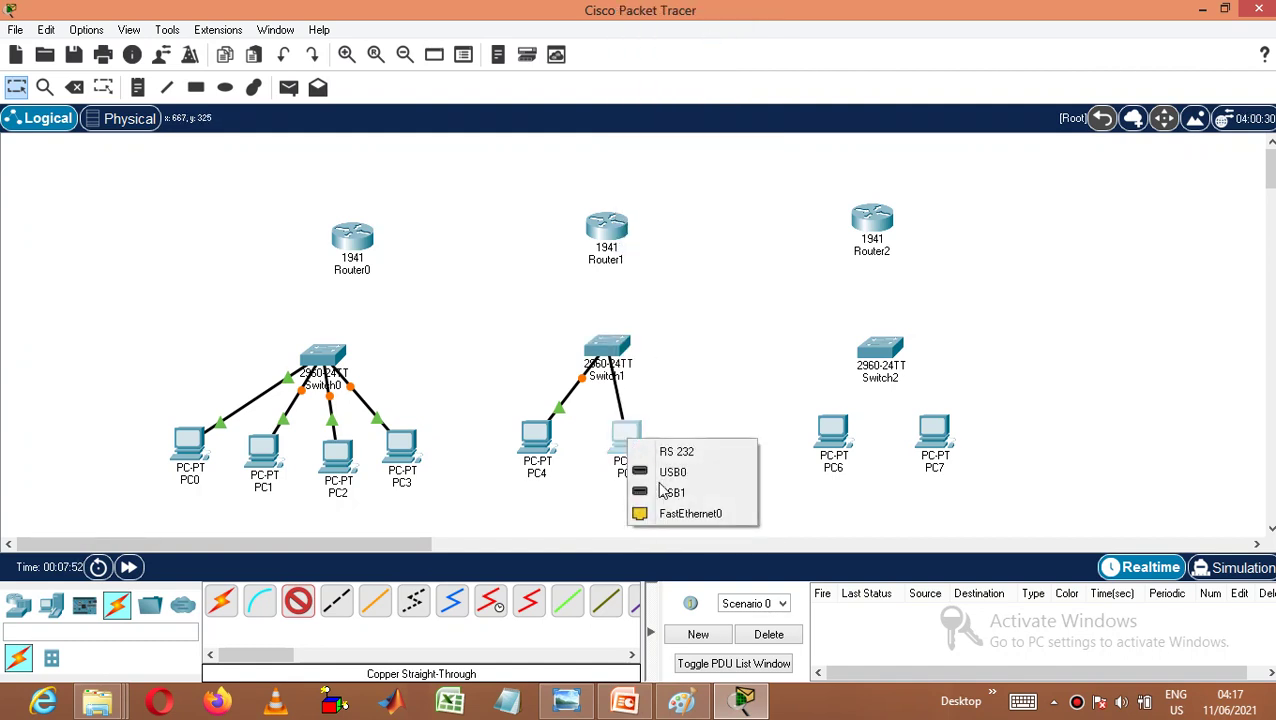
pyautogui.click(690, 513)
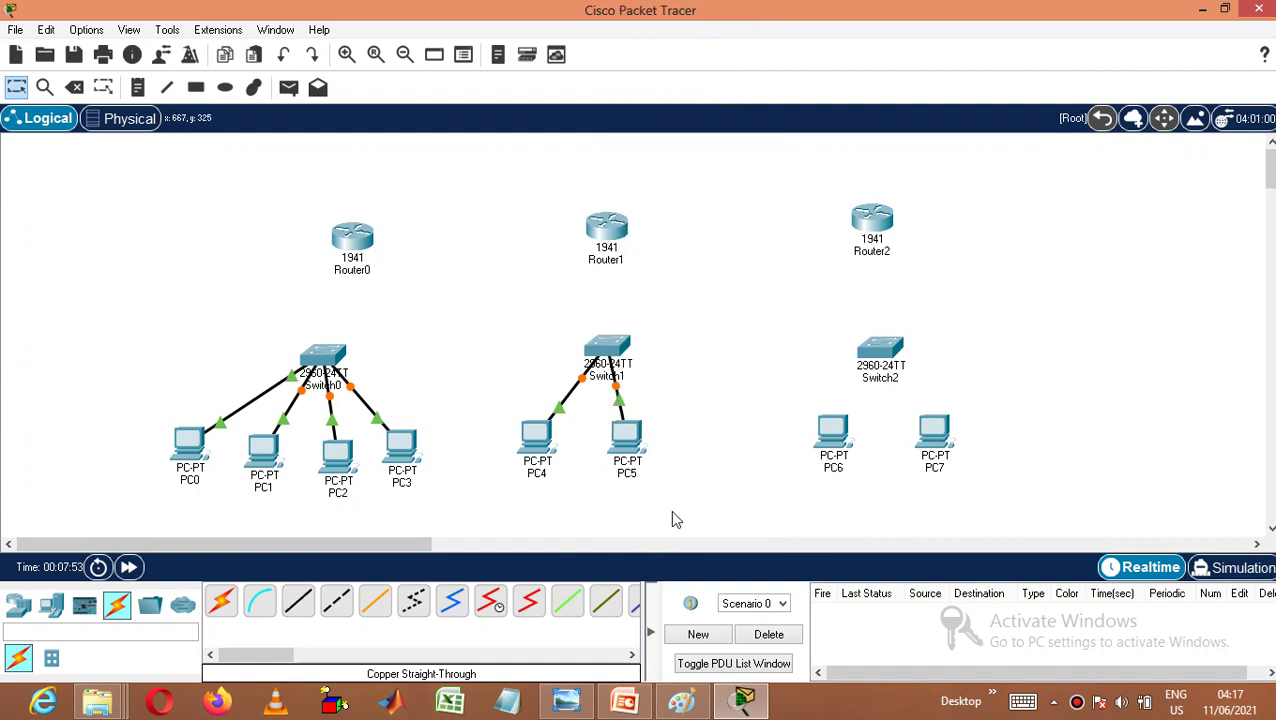
# - Connect FastEthernet0/1 on Switch2 to FastEthernet0 on PC6 with a copper straight-through cable
pyautogui.click(298, 601)
pyautogui.click(878, 352)
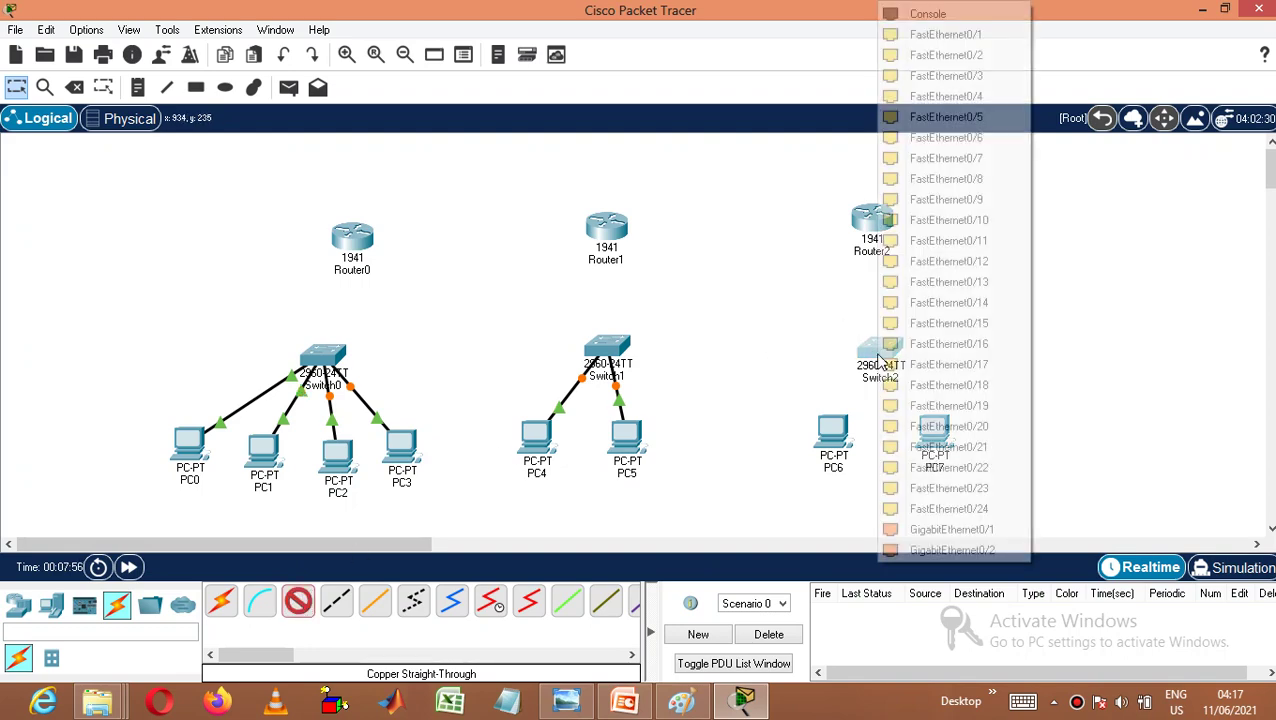
pyautogui.click(934, 38)
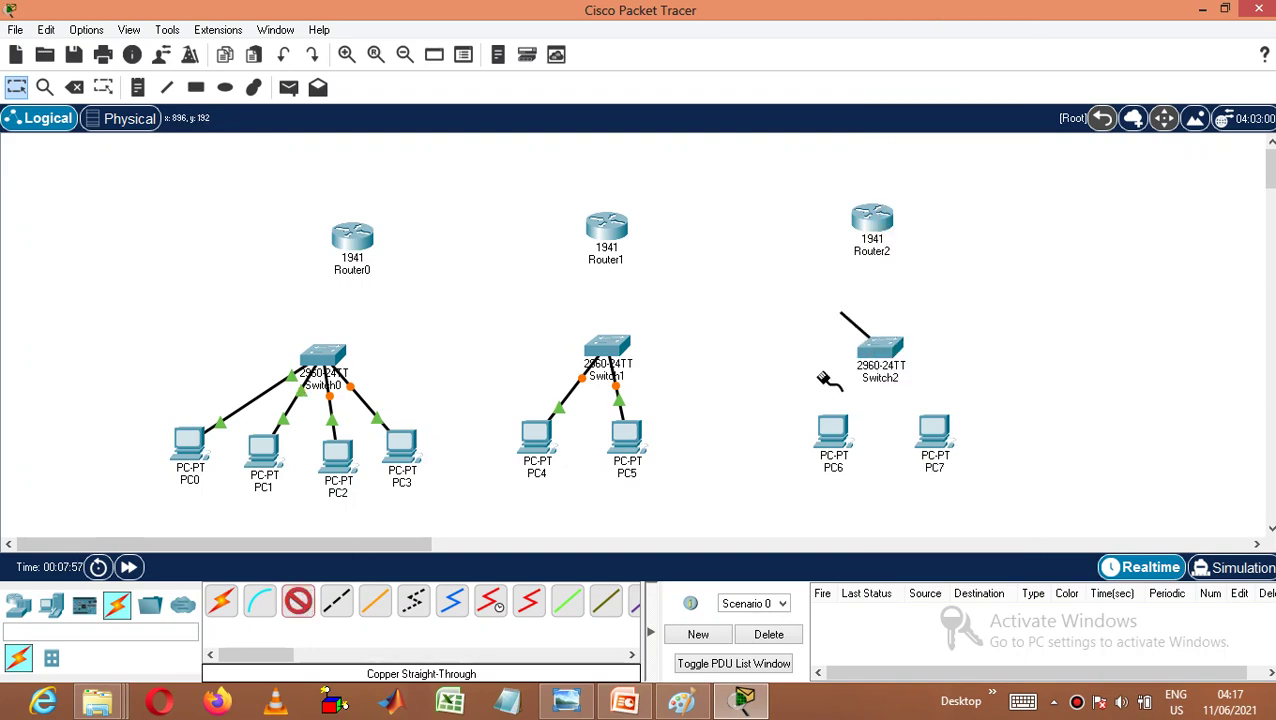
pyautogui.click(836, 432)
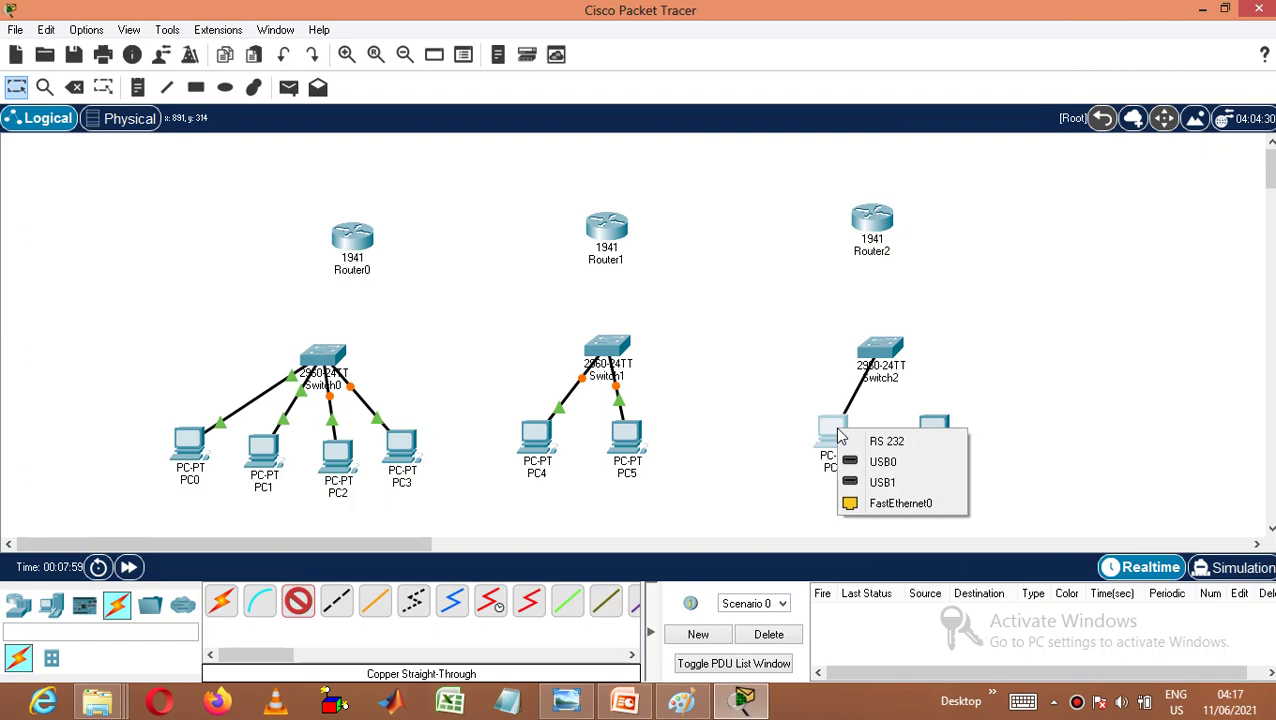
pyautogui.click(884, 504)
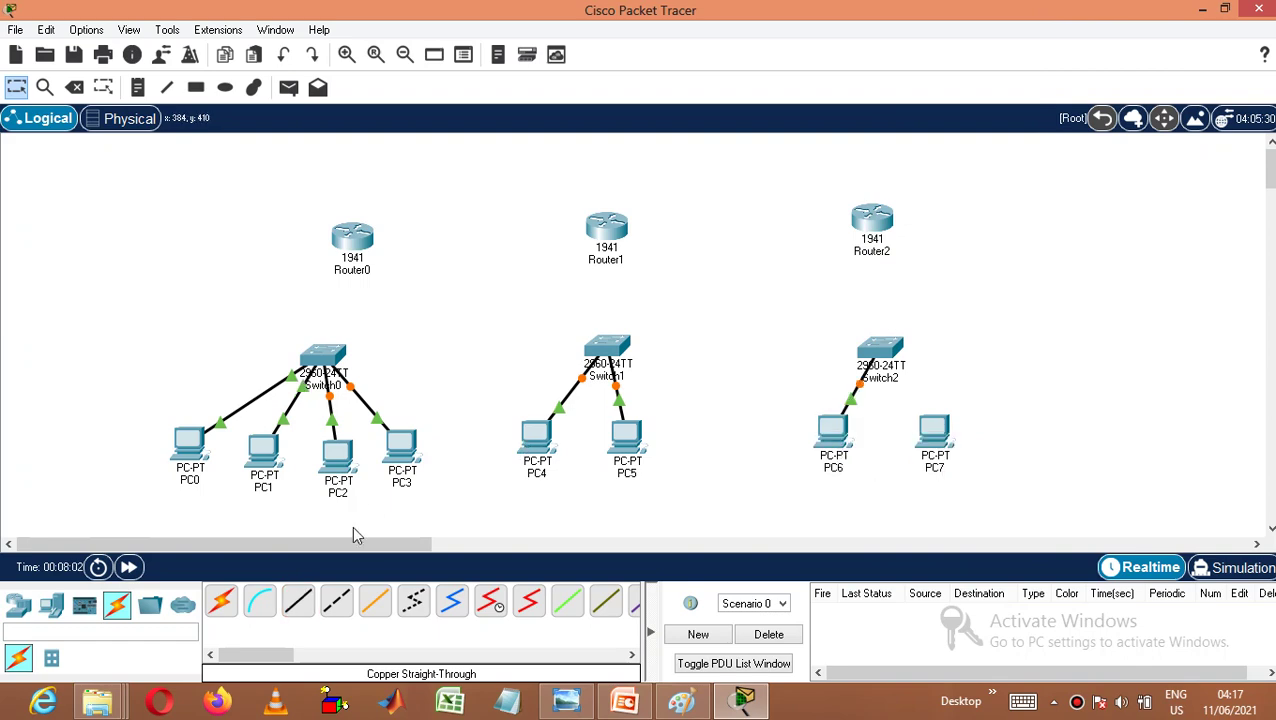
# - Connect FastEthernet0/2 on Switch2 to FastEthernet0 on PC7 with a copper straight-through cable
pyautogui.click(298, 600)
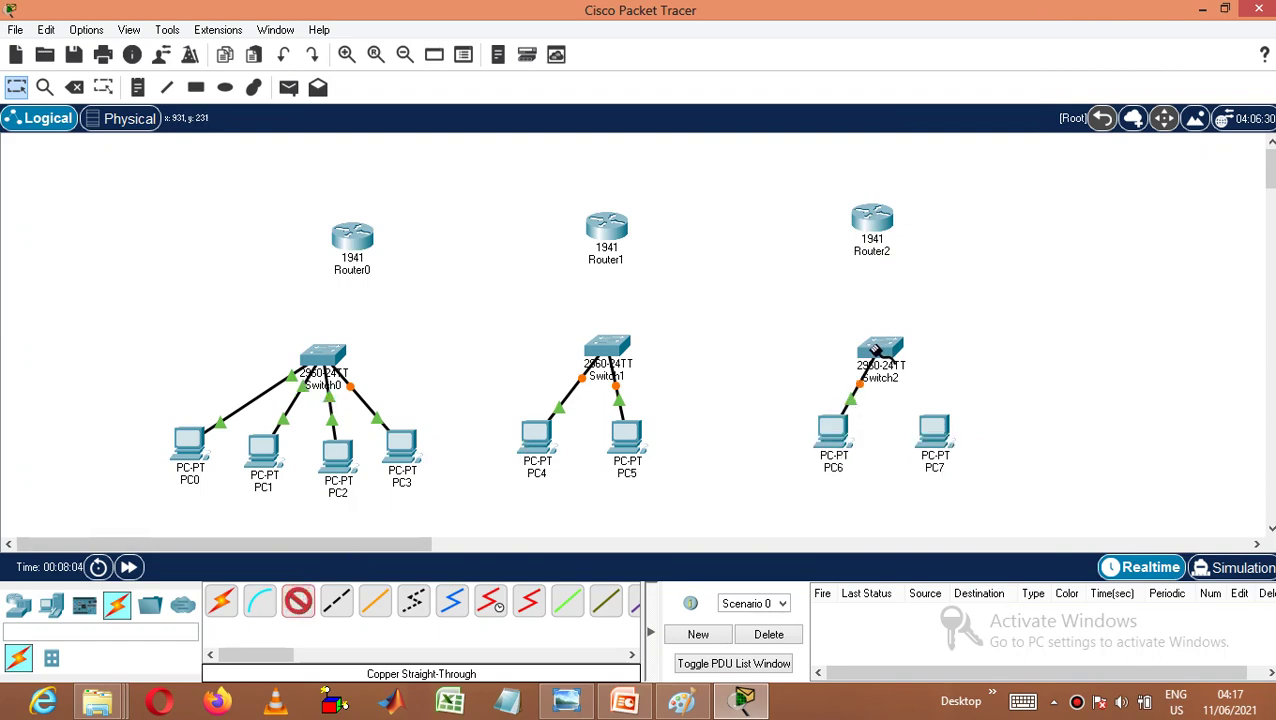
pyautogui.click(880, 350)
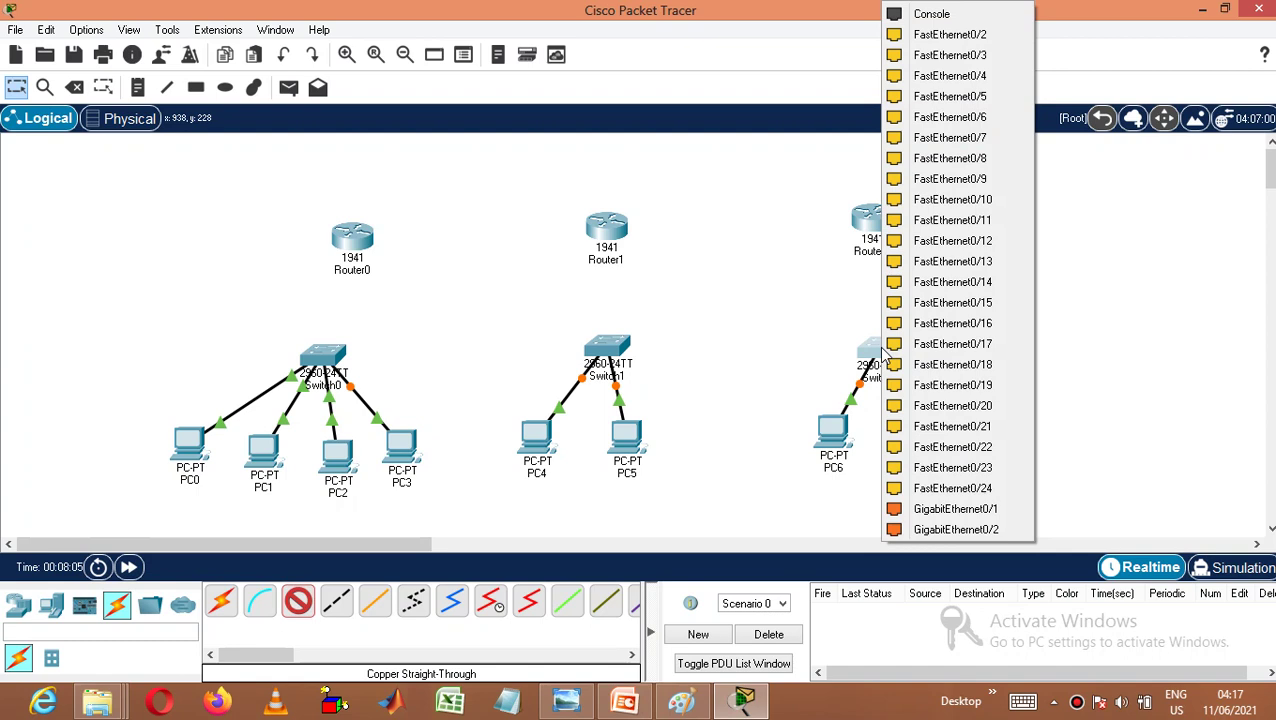
pyautogui.click(960, 48)
pyautogui.click(933, 432)
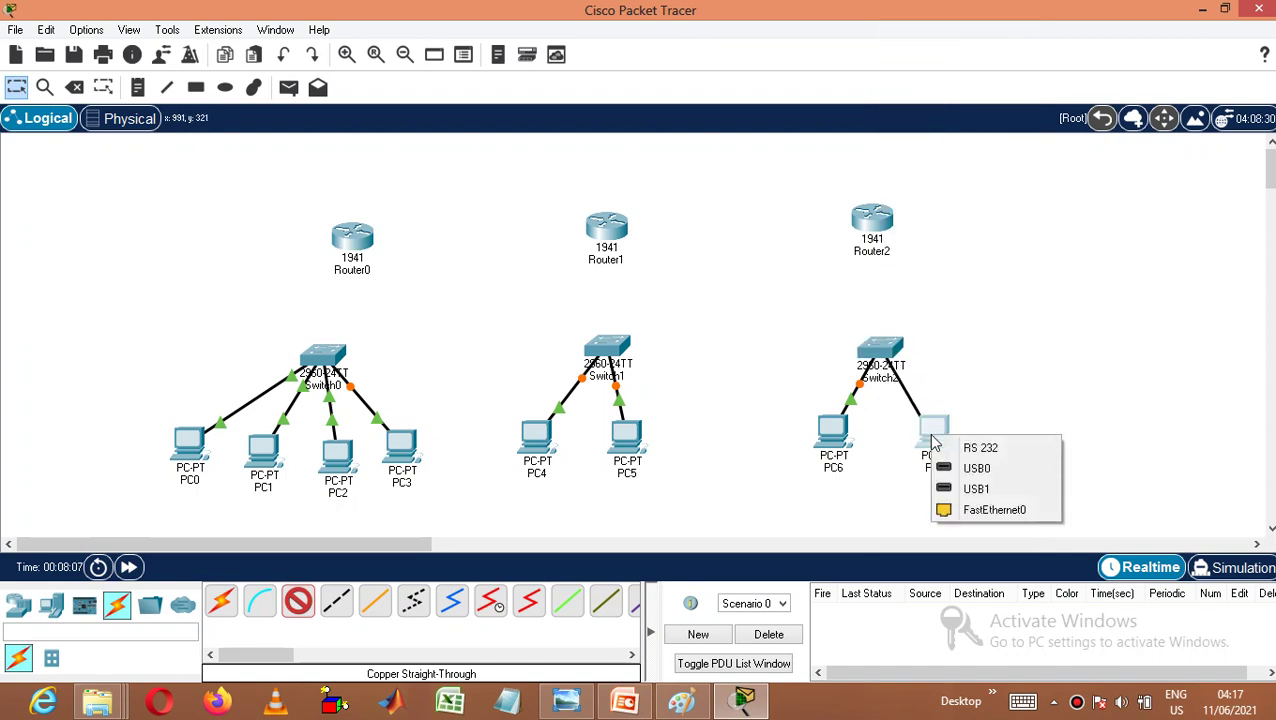
pyautogui.click(990, 510)
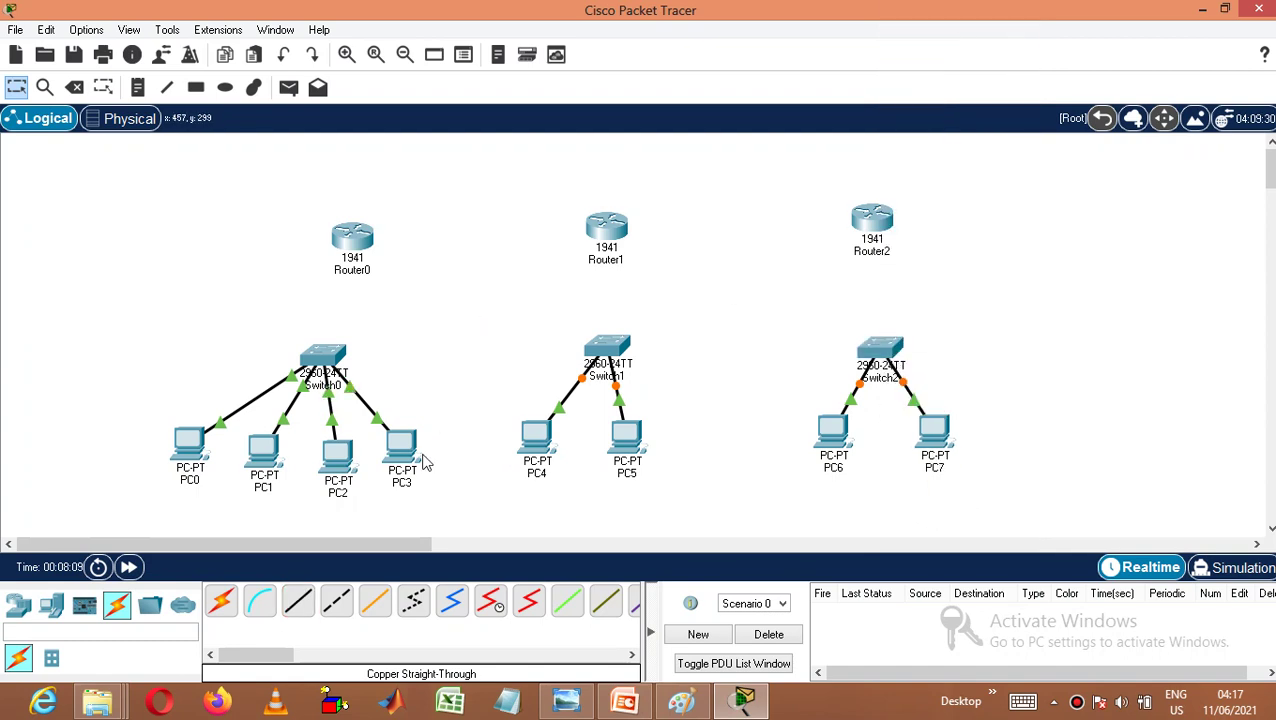
# - Connect GigabitEthernet0/1 on Switch0 to GigabitEthernet0/0 on Router0 with a copper straight-through cable
pyautogui.click(306, 605)
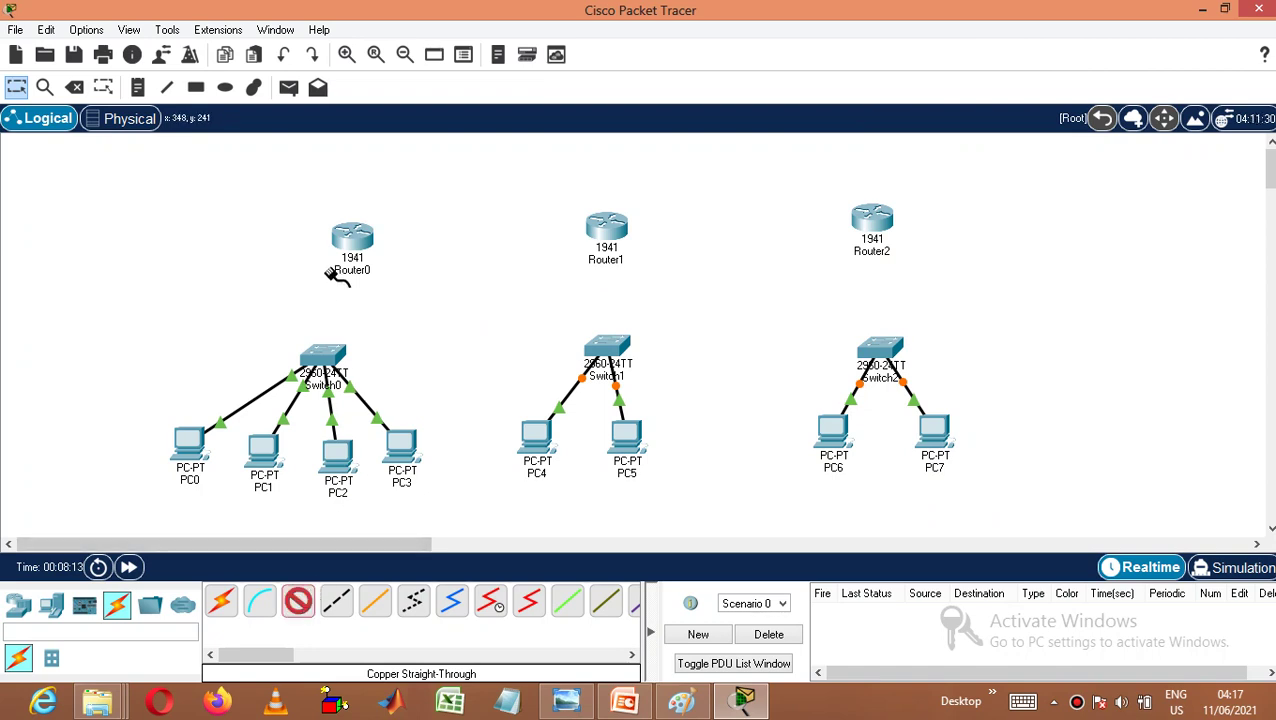
pyautogui.click(335, 360)
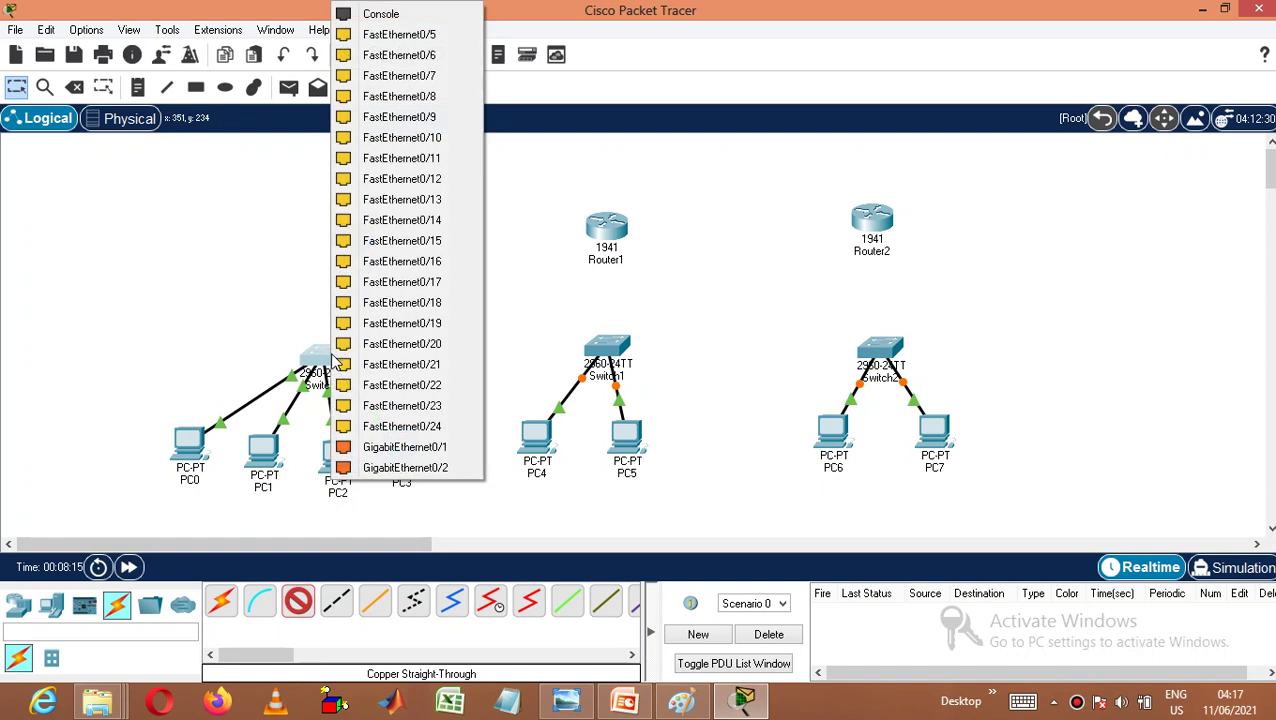
pyautogui.click(405, 447)
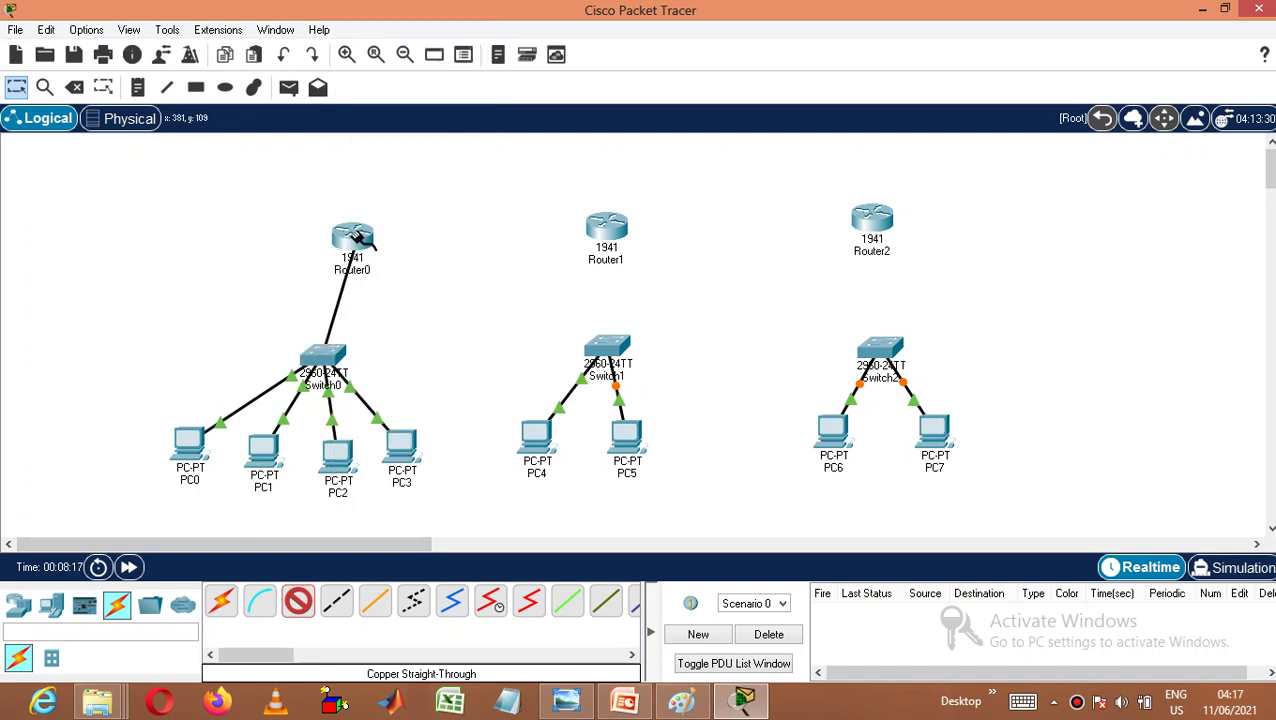
pyautogui.click(355, 238)
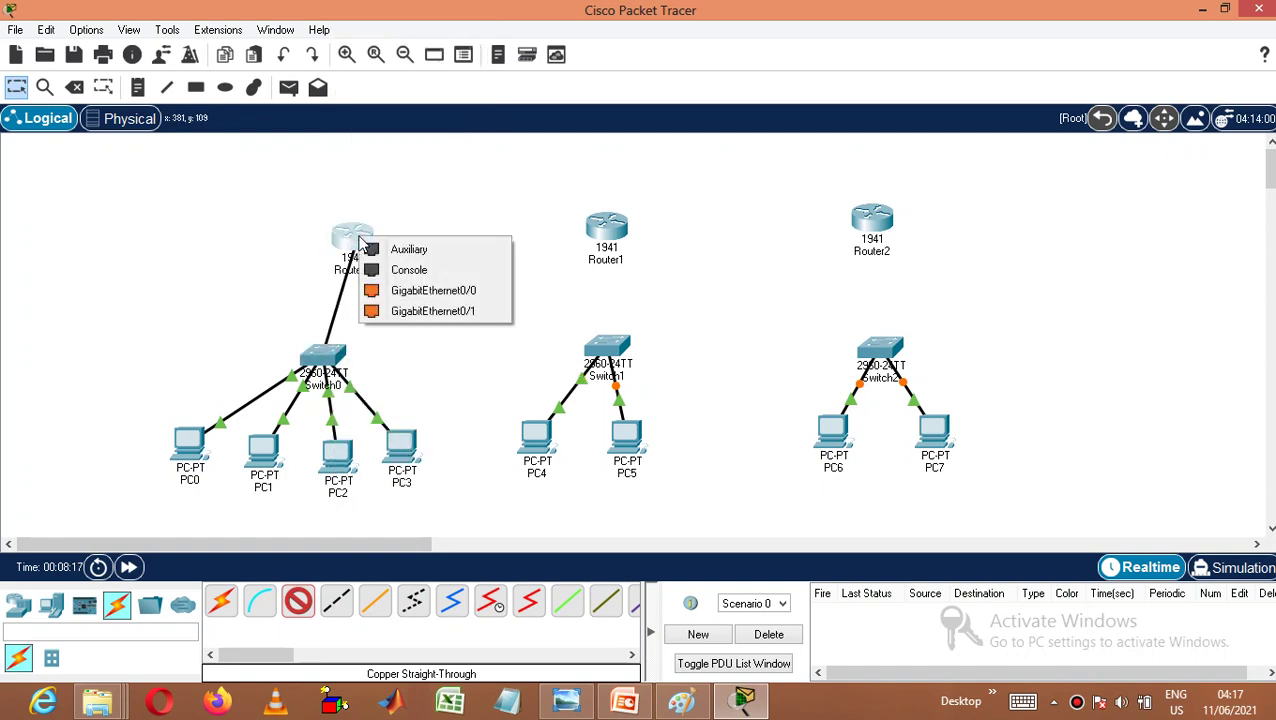
pyautogui.click(427, 291)
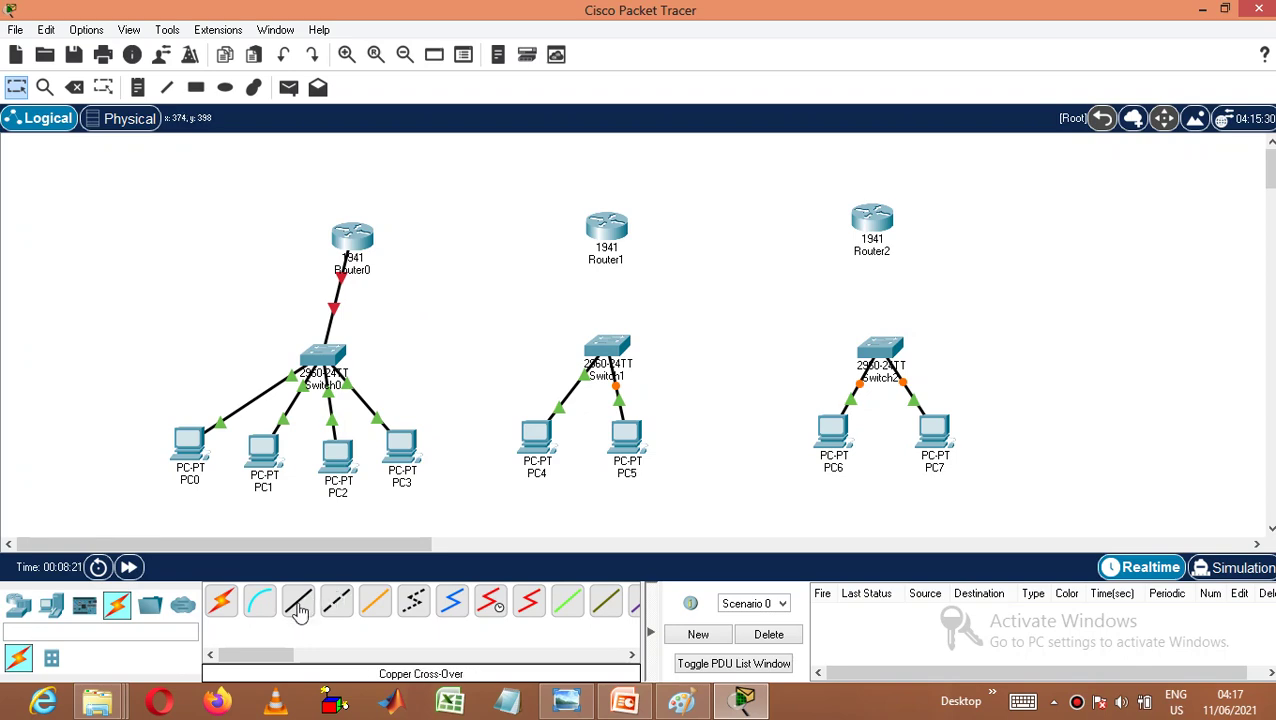
# - Connect GigabitEthernet0/1 on Switch1 to GigabitEthernet0/0 on Router1 with a copper straight-through cable
pyautogui.click(298, 605)
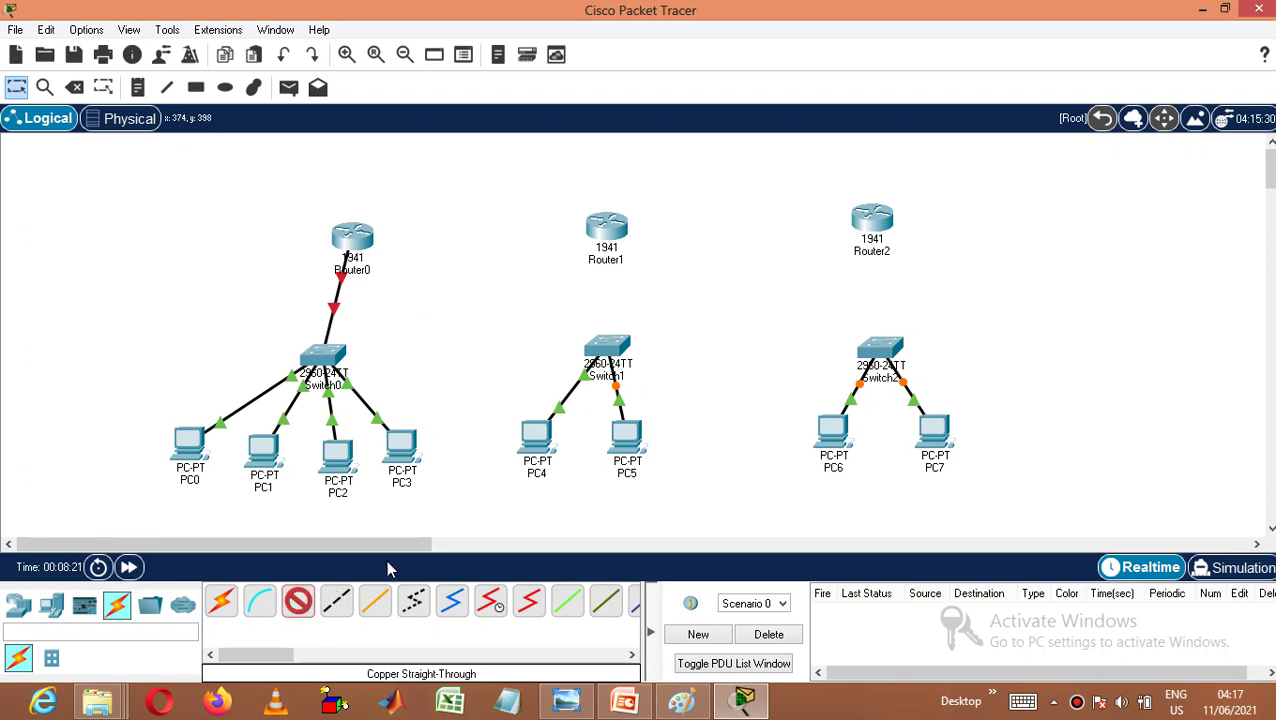
pyautogui.click(607, 350)
pyautogui.click(697, 495)
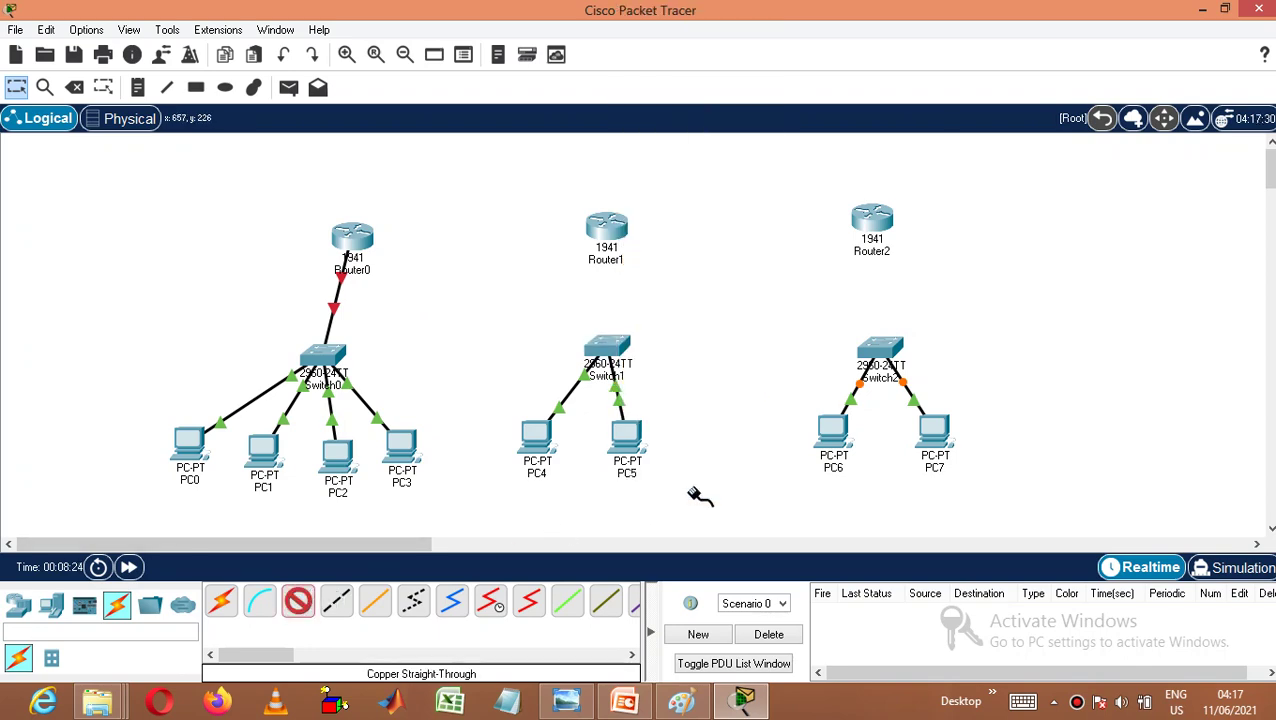
pyautogui.click(615, 236)
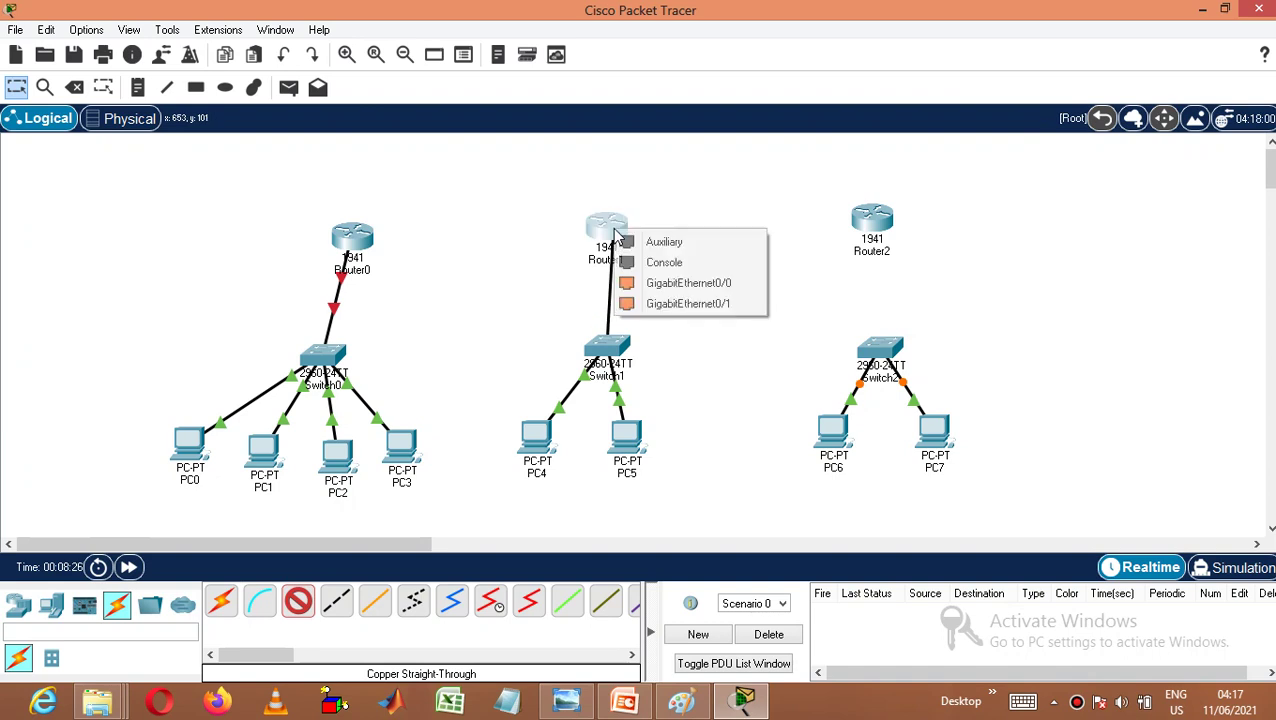
pyautogui.click(658, 283)
# - Connect GigabitEthernet0/1 on Switch2 to GigabitEthernet0/0 on Router2 with a copper straight-through cable
pyautogui.click(298, 603)
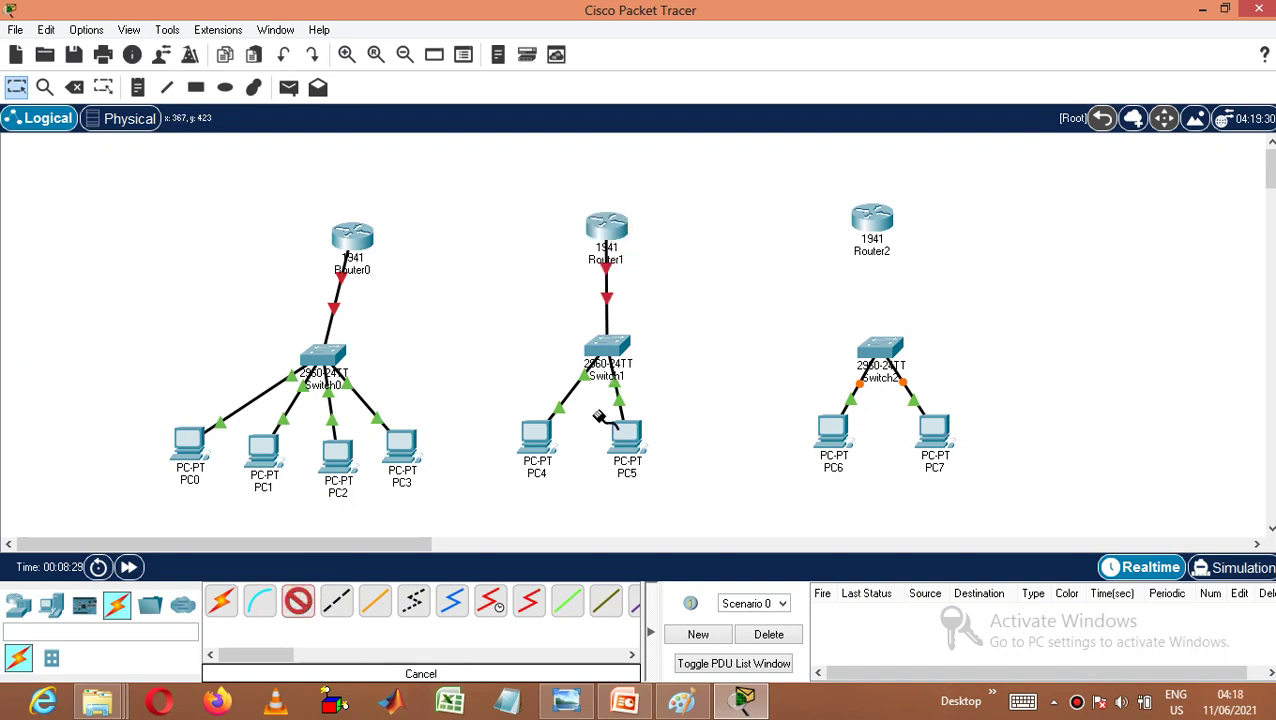
pyautogui.click(886, 349)
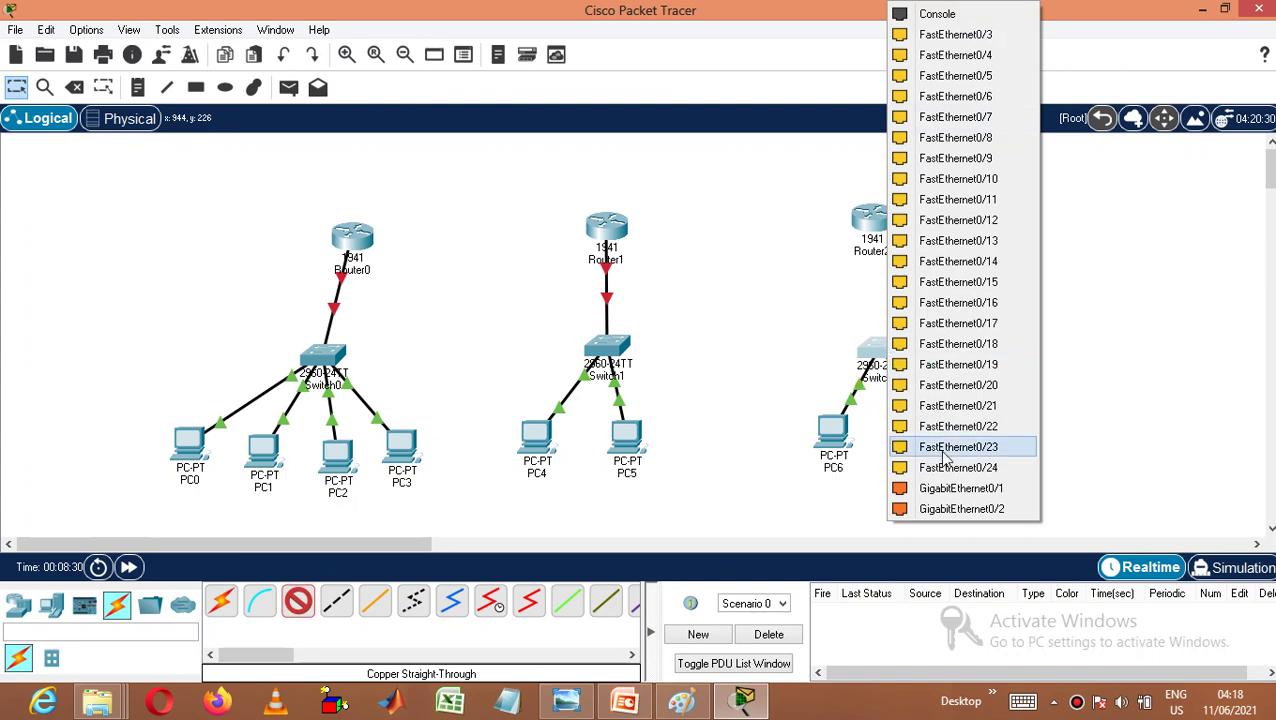
pyautogui.click(960, 488)
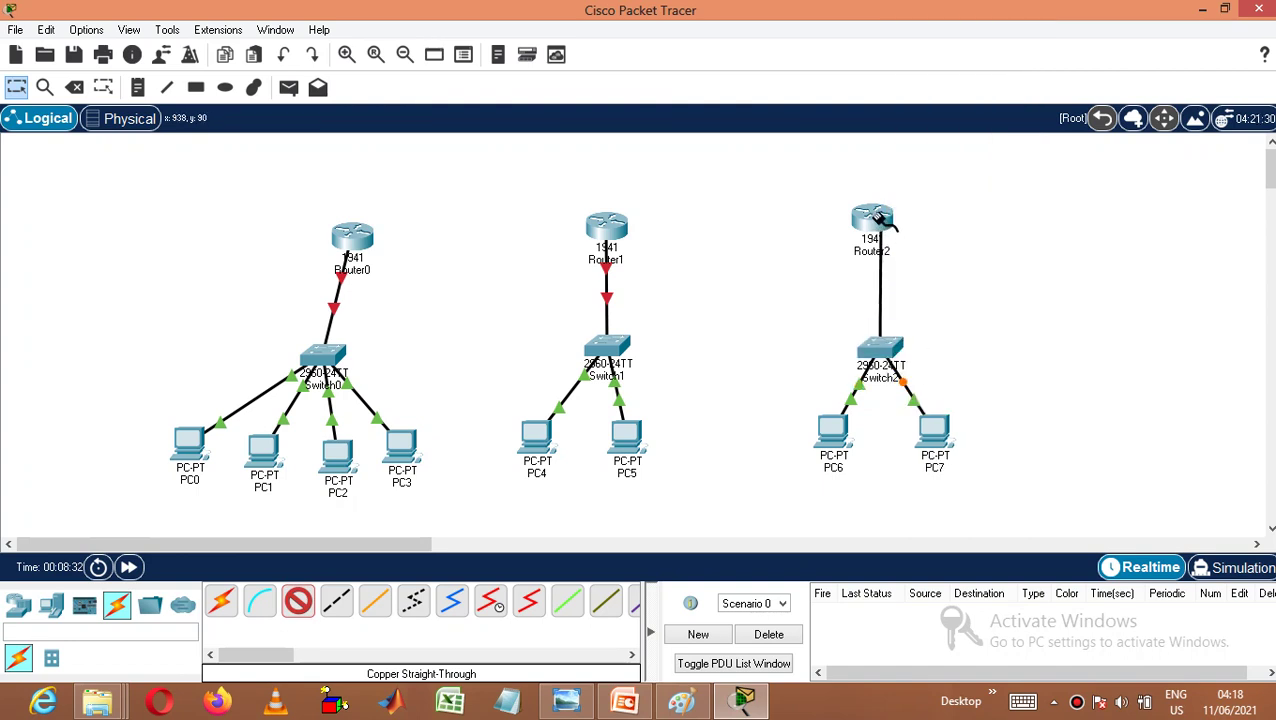
pyautogui.click(871, 217)
pyautogui.click(926, 270)
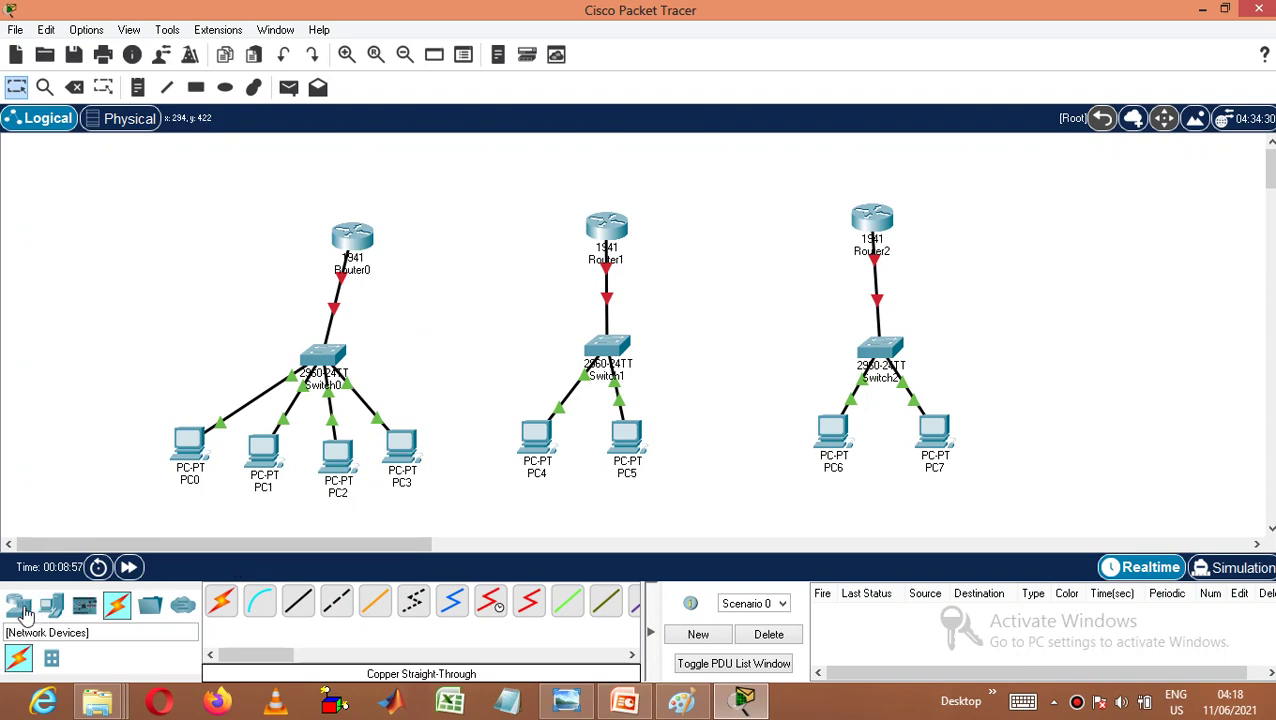
# - Install an HWIC-2T serial module in each of Router0's two empty expansion slots and close its device window
pyautogui.click(350, 240)
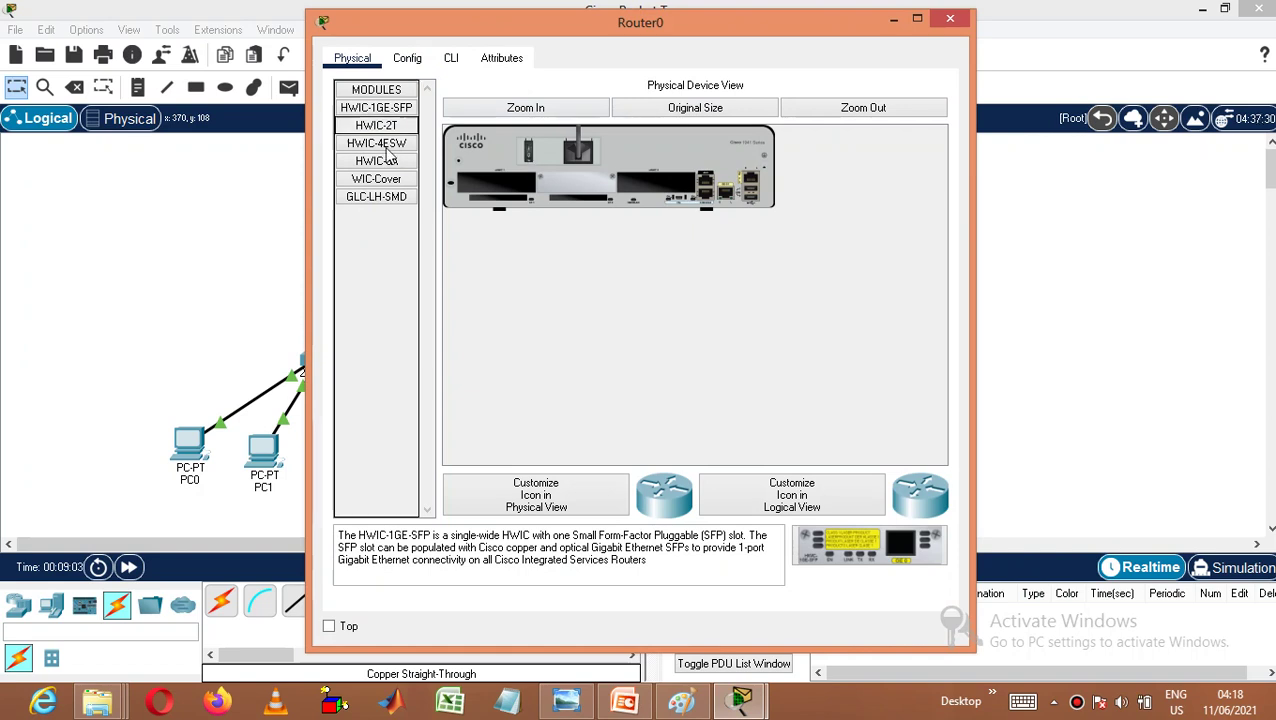
pyautogui.moveTo(392, 128); pyautogui.dragTo(486, 200)
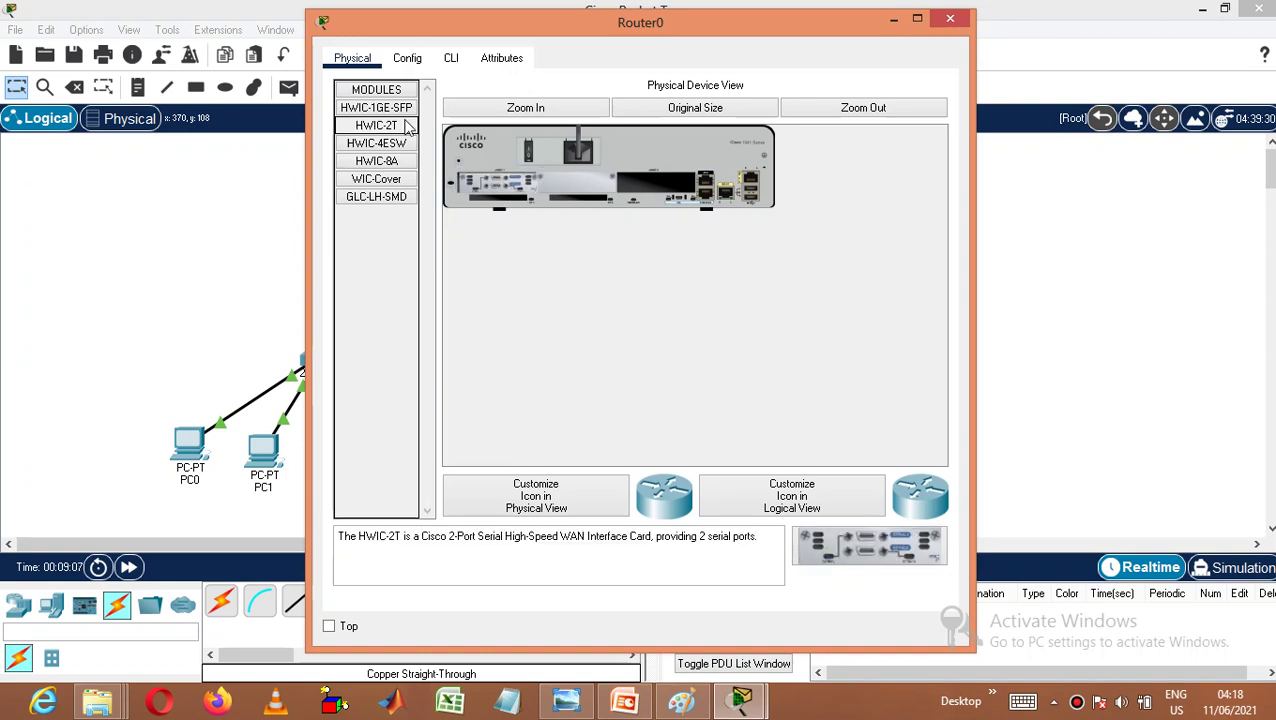
pyautogui.moveTo(407, 123); pyautogui.dragTo(596, 225)
pyautogui.moveTo(679, 122); pyautogui.dragTo(651, 191)
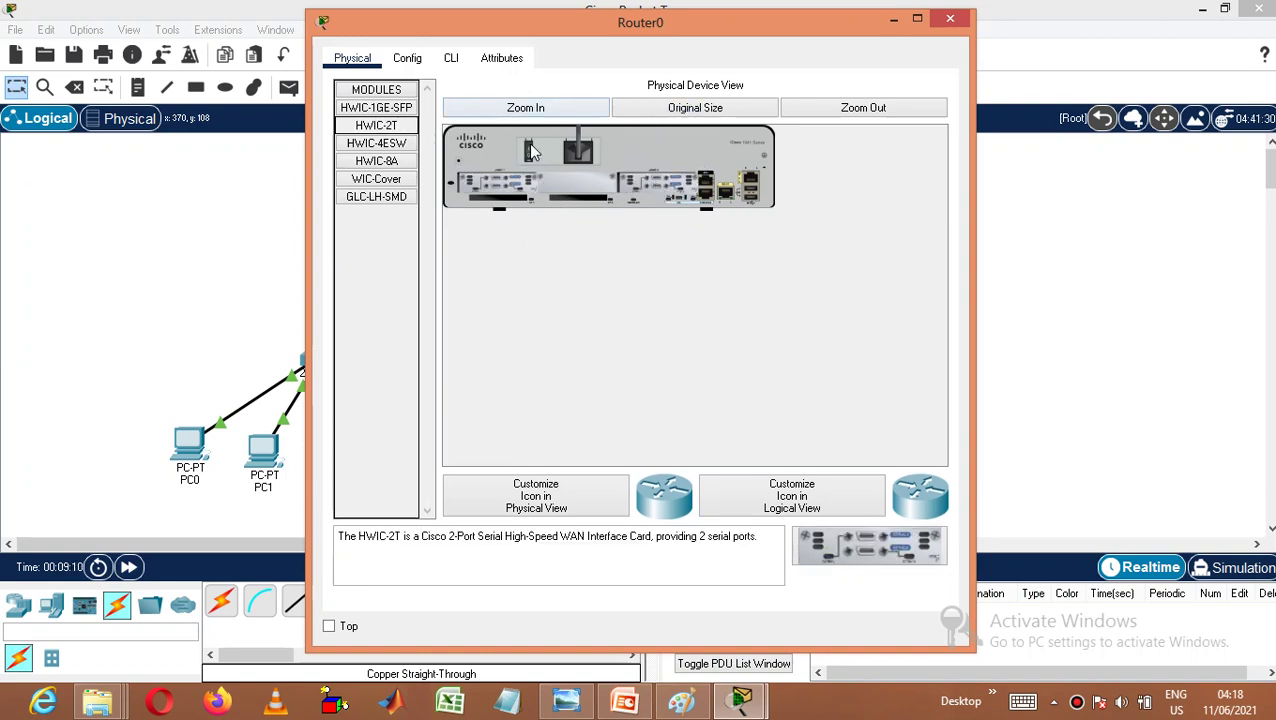
pyautogui.click(949, 19)
# - Install an HWIC-2T serial module in each of Router1's two empty expansion slots and power the router back on
pyautogui.click(604, 232)
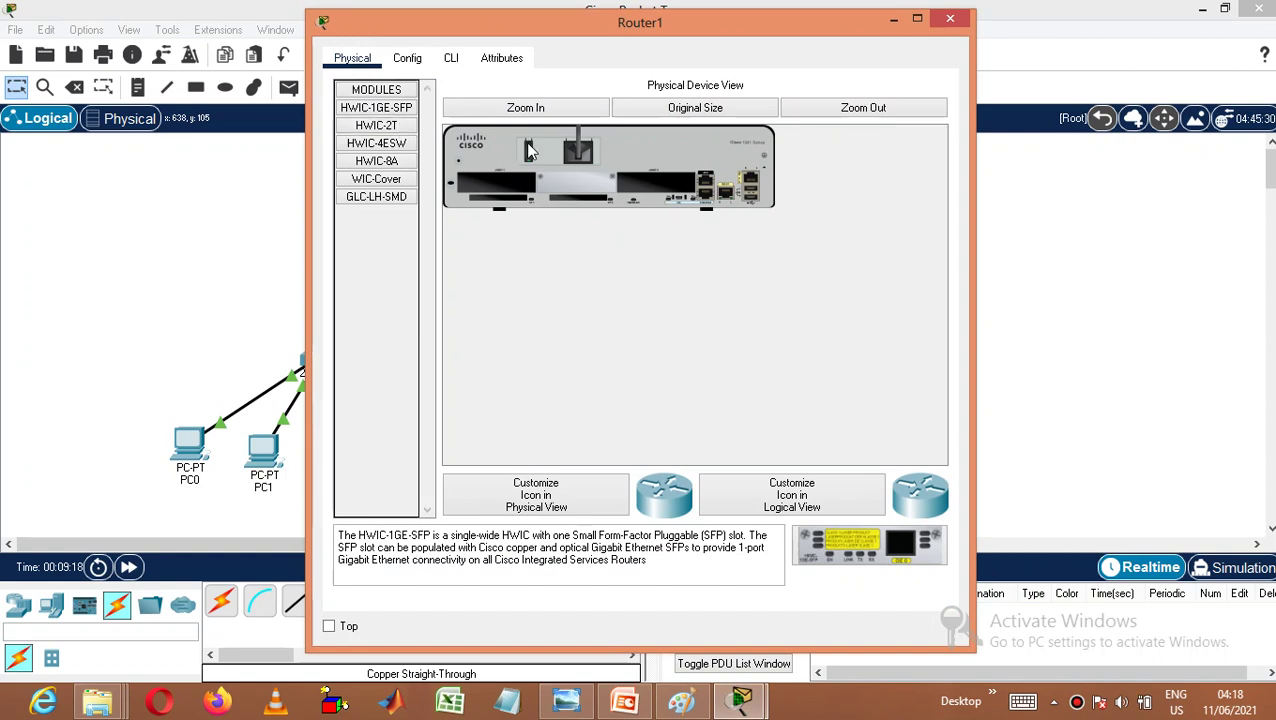
pyautogui.moveTo(383, 138); pyautogui.dragTo(491, 178)
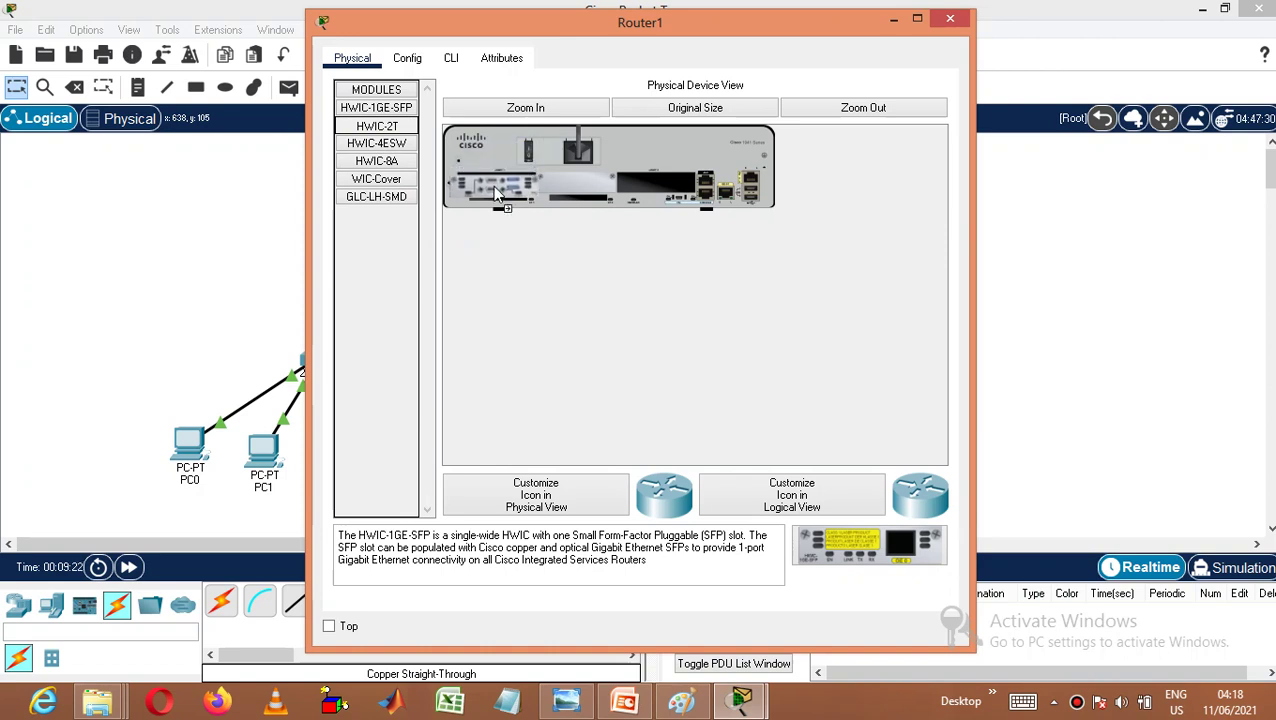
pyautogui.moveTo(393, 124); pyautogui.dragTo(656, 178)
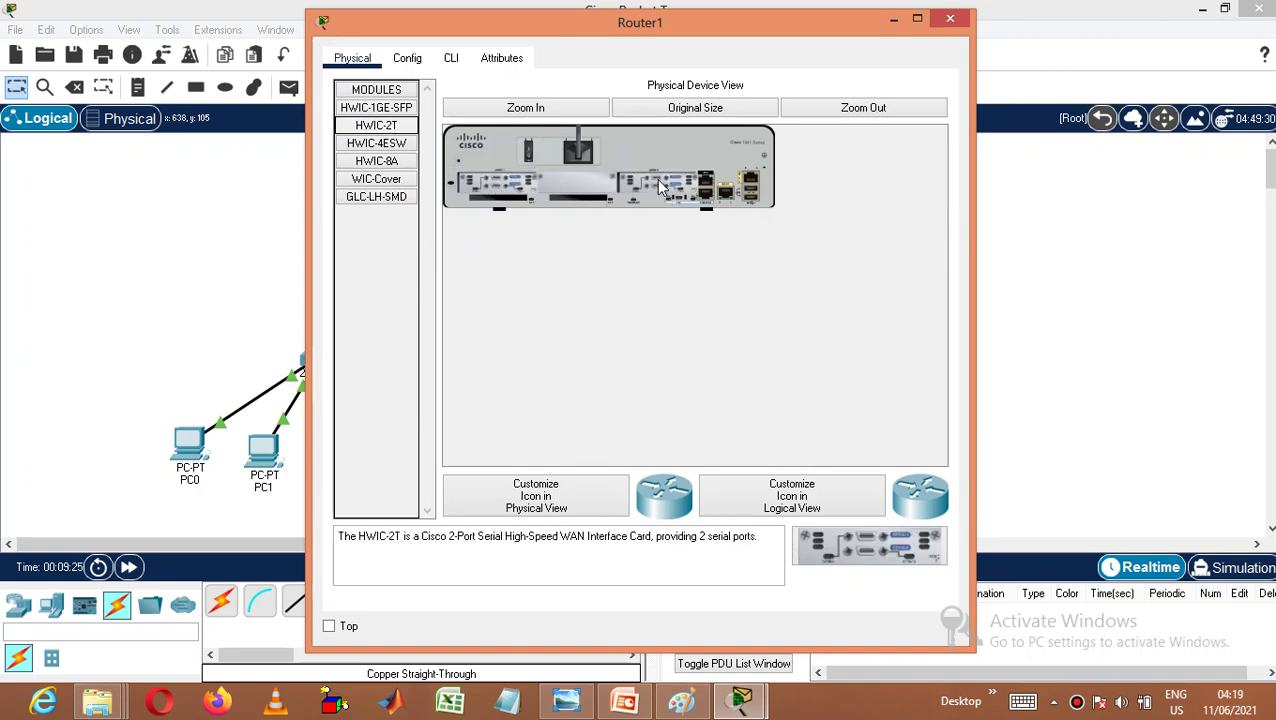
pyautogui.click(526, 142)
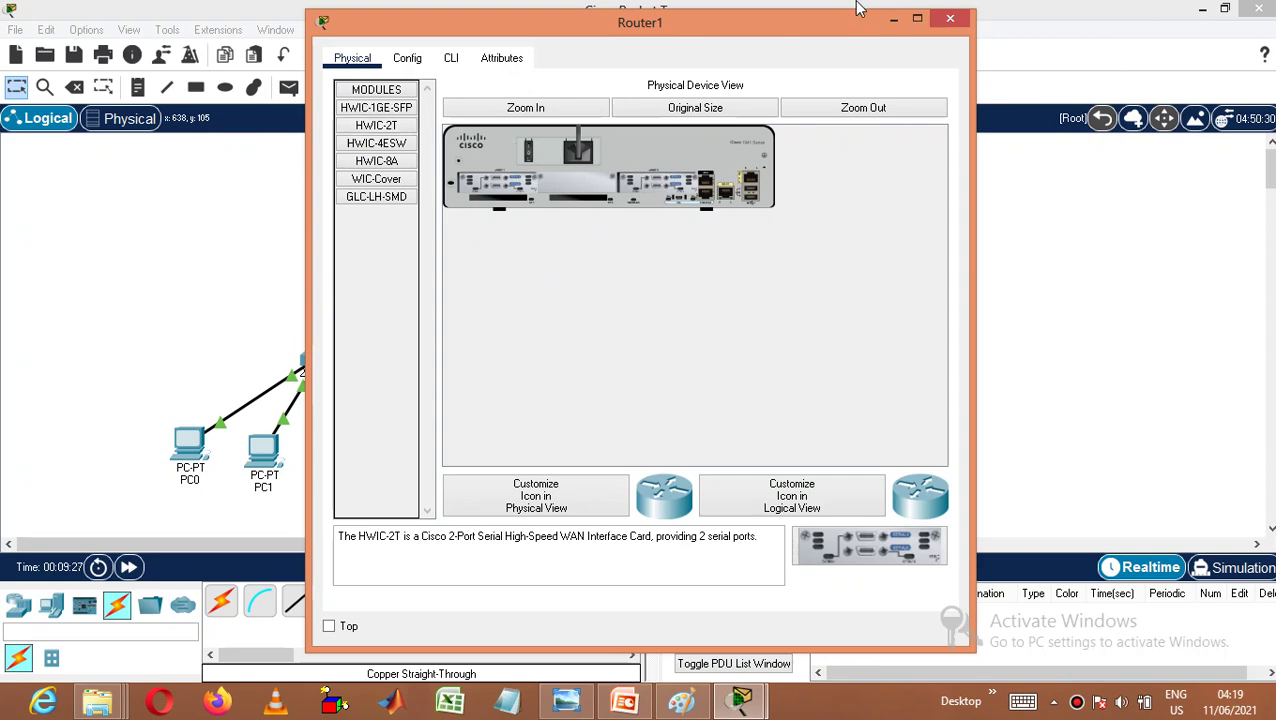
pyautogui.click(949, 19)
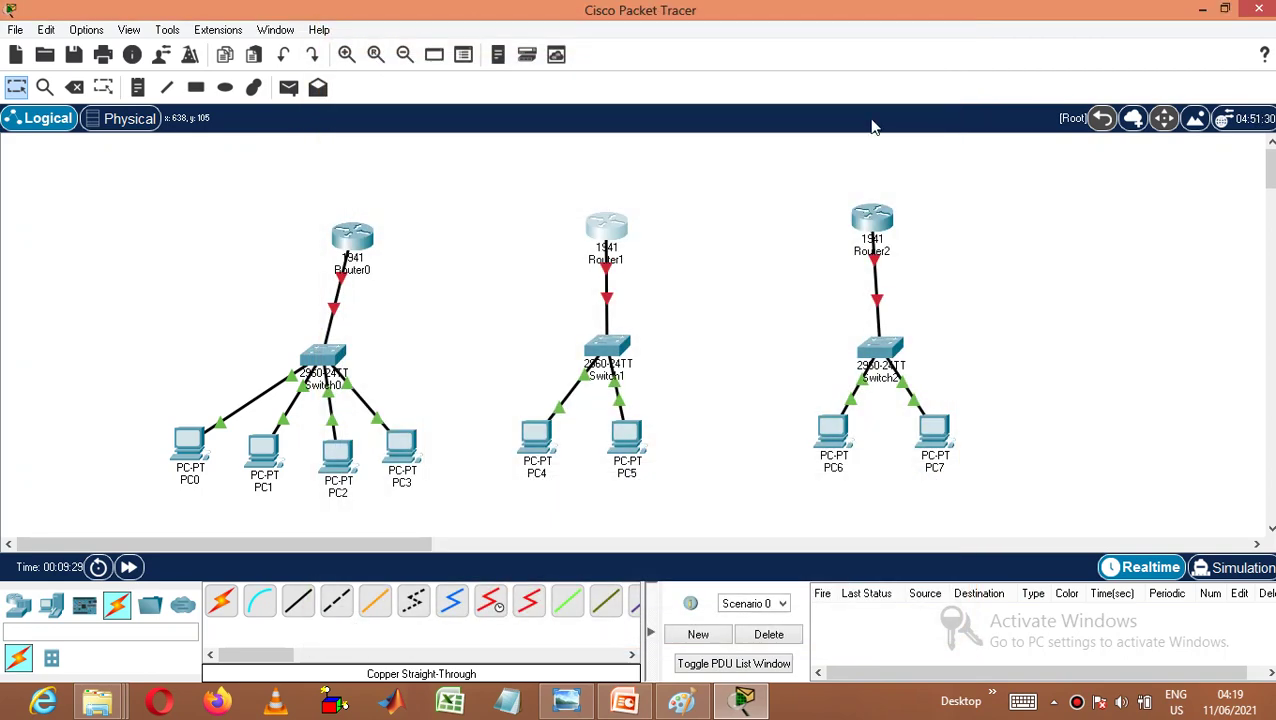
# - Install an HWIC-2T serial module in each of Router2's two empty expansion slots and power the router back on
pyautogui.click(869, 218)
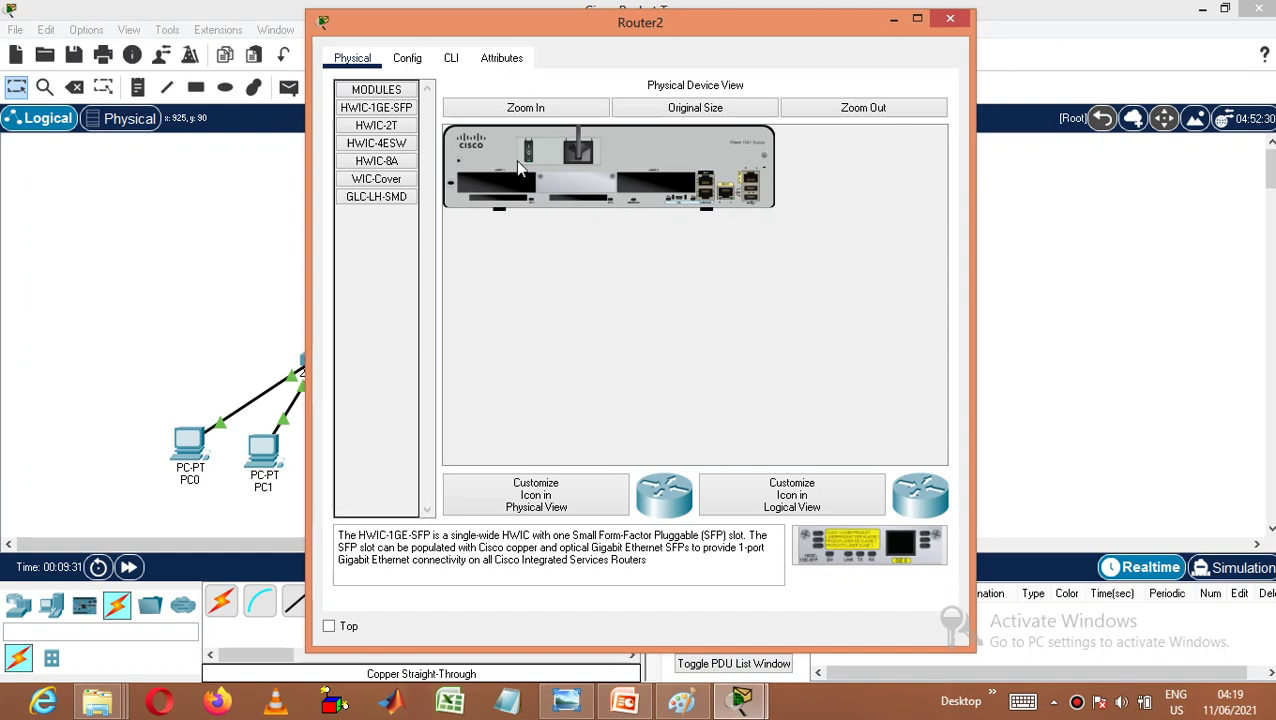
pyautogui.moveTo(362, 126); pyautogui.dragTo(478, 186)
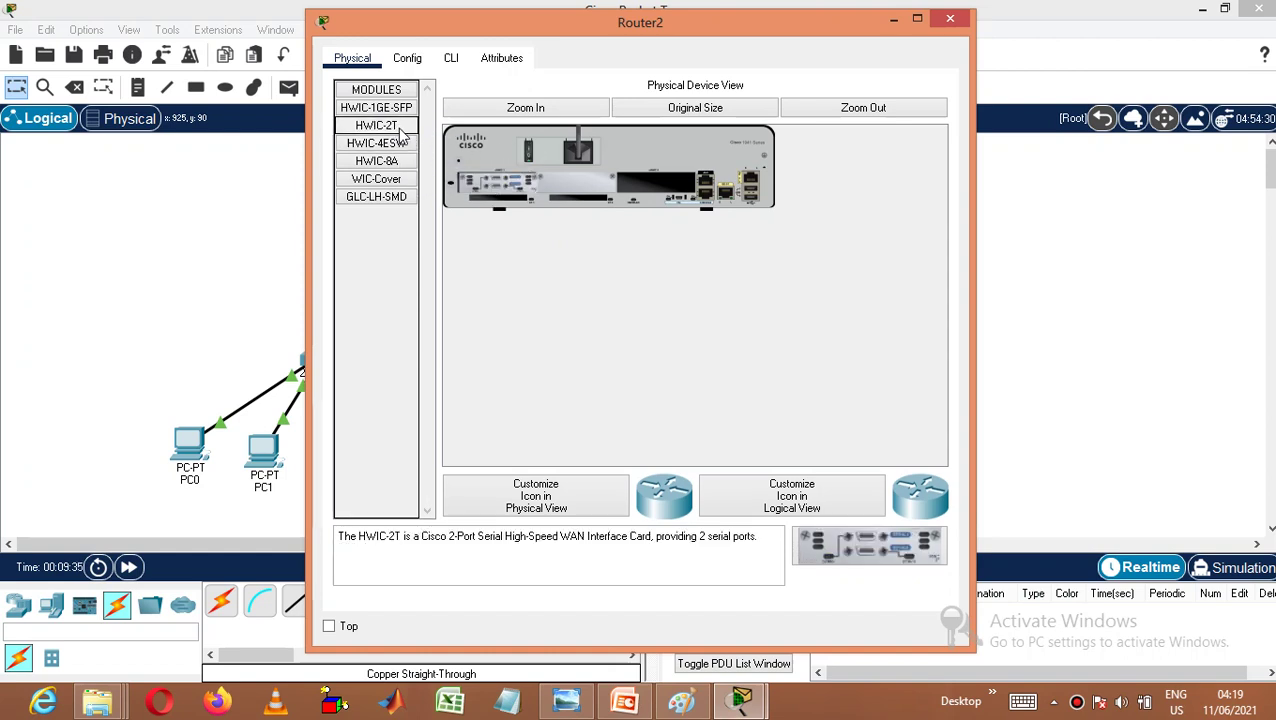
pyautogui.moveTo(405, 130); pyautogui.dragTo(650, 190)
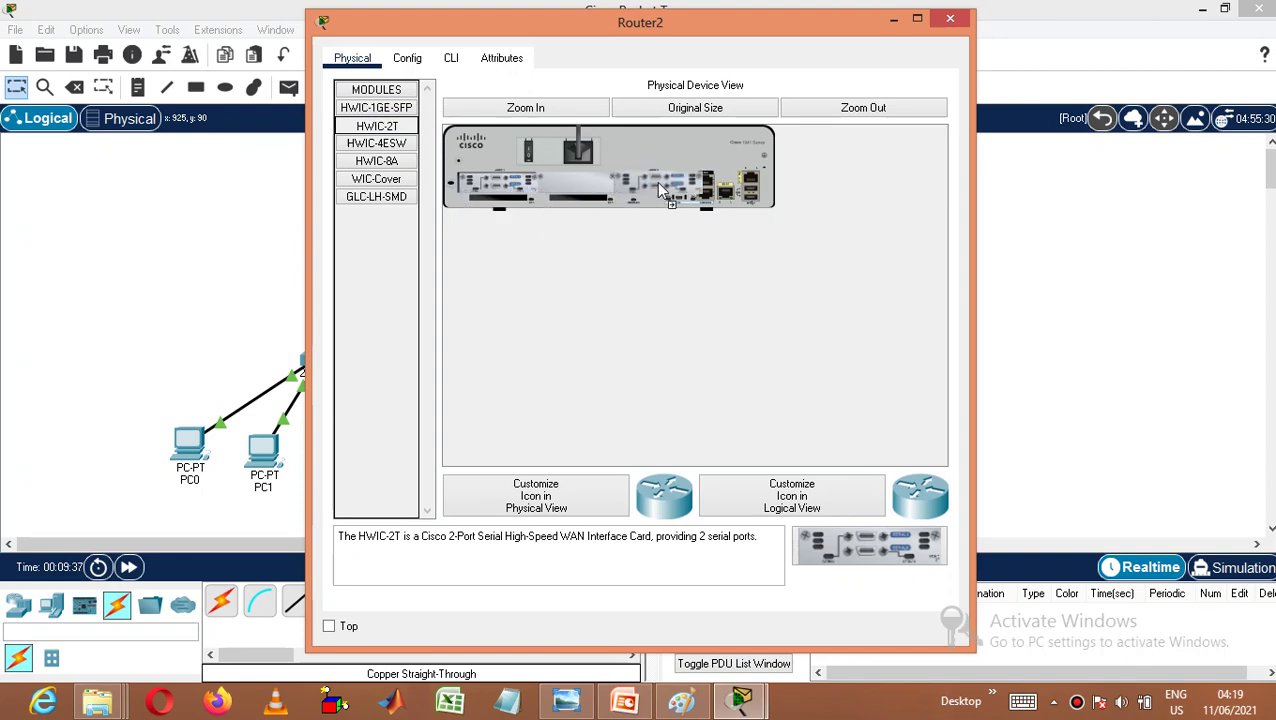
pyautogui.click(532, 152)
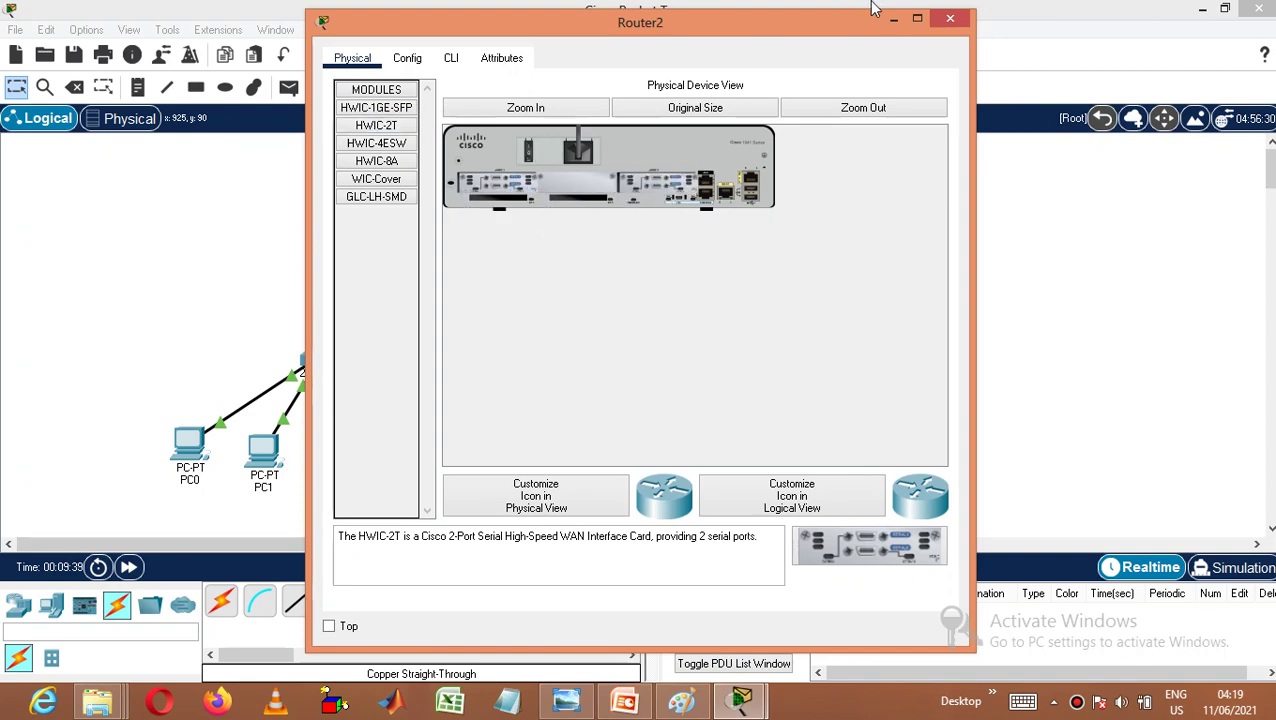
pyautogui.click(951, 19)
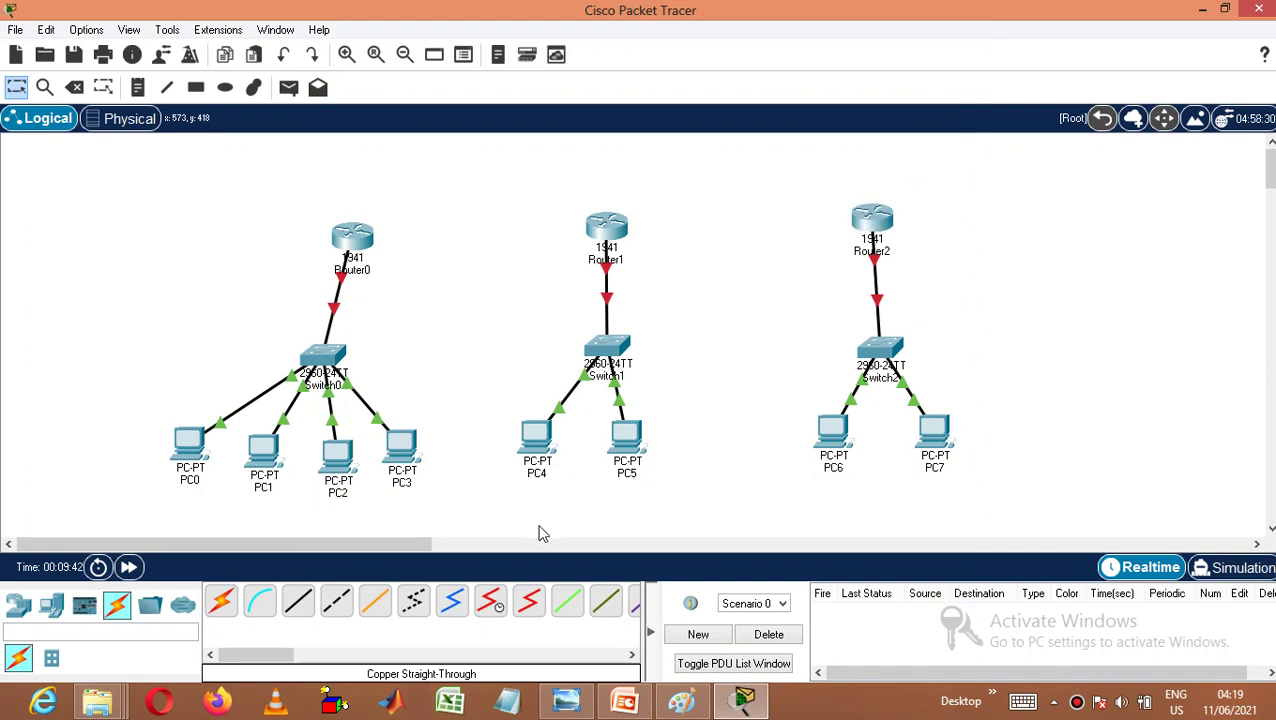
# - Connect Serial0/0/0 on Router0 to Serial0/0/0 on Router1 with a Serial DTE cable
pyautogui.click(530, 601)
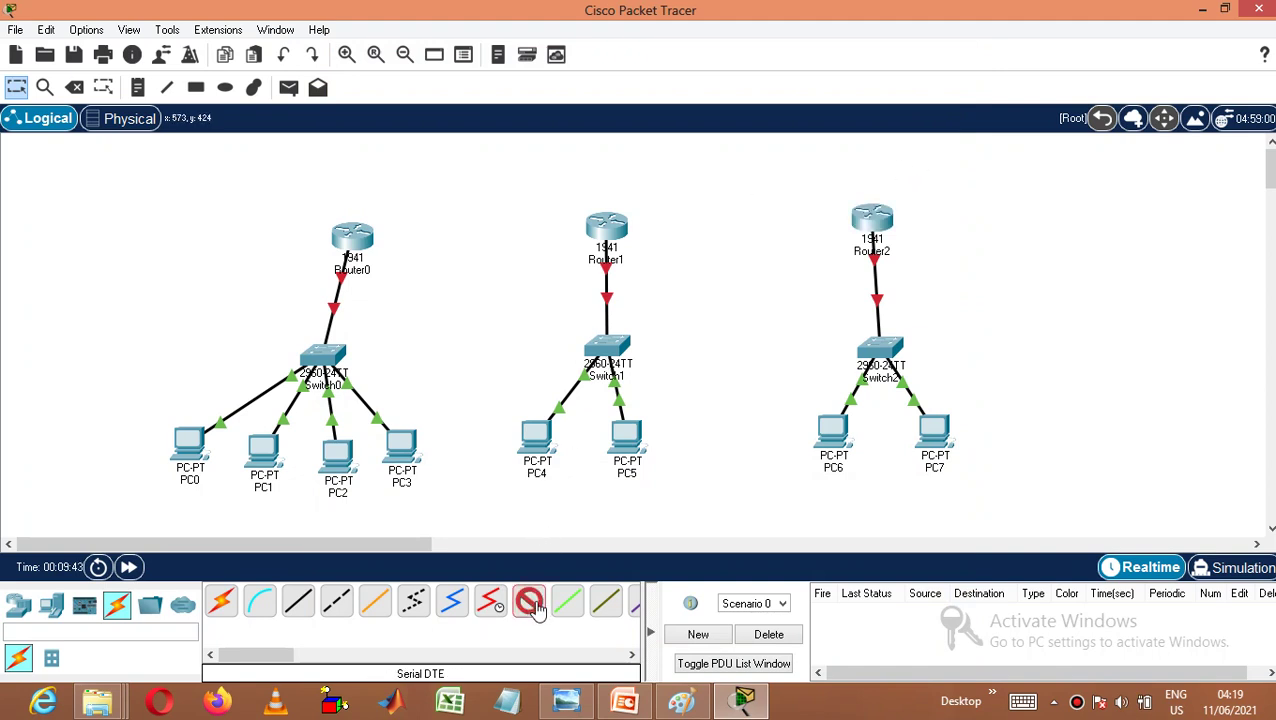
pyautogui.click(352, 238)
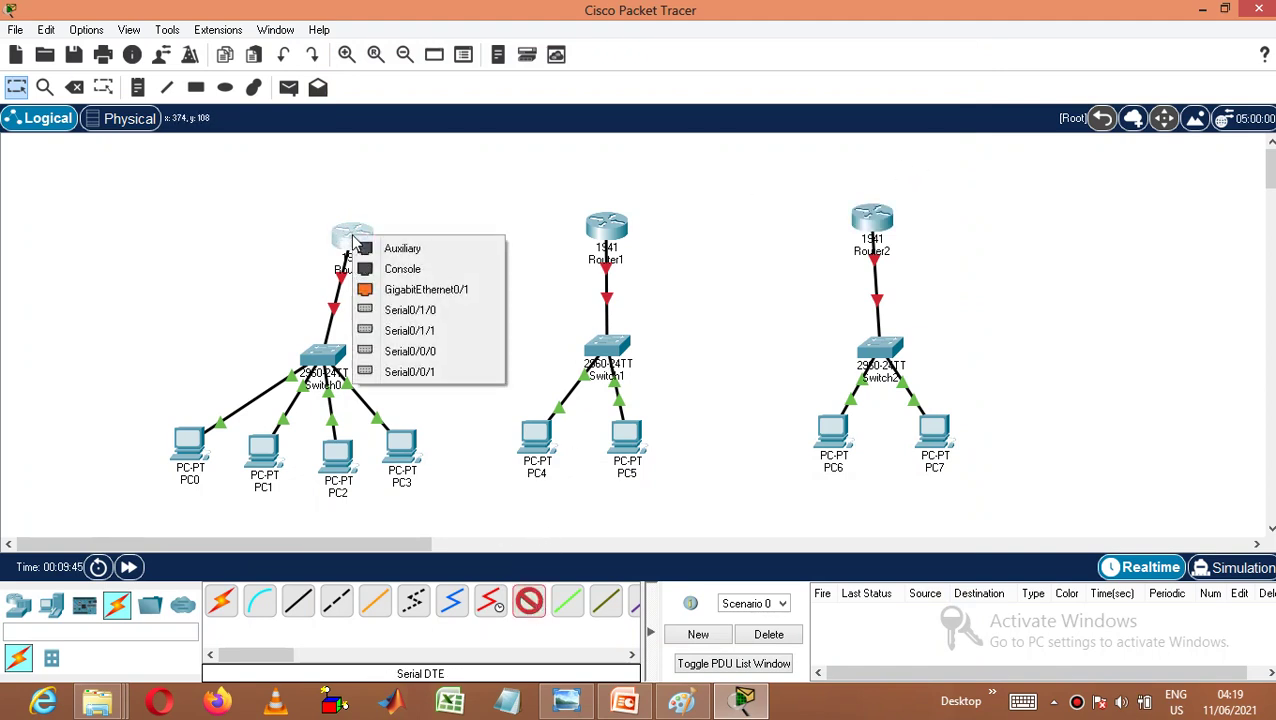
pyautogui.click(421, 350)
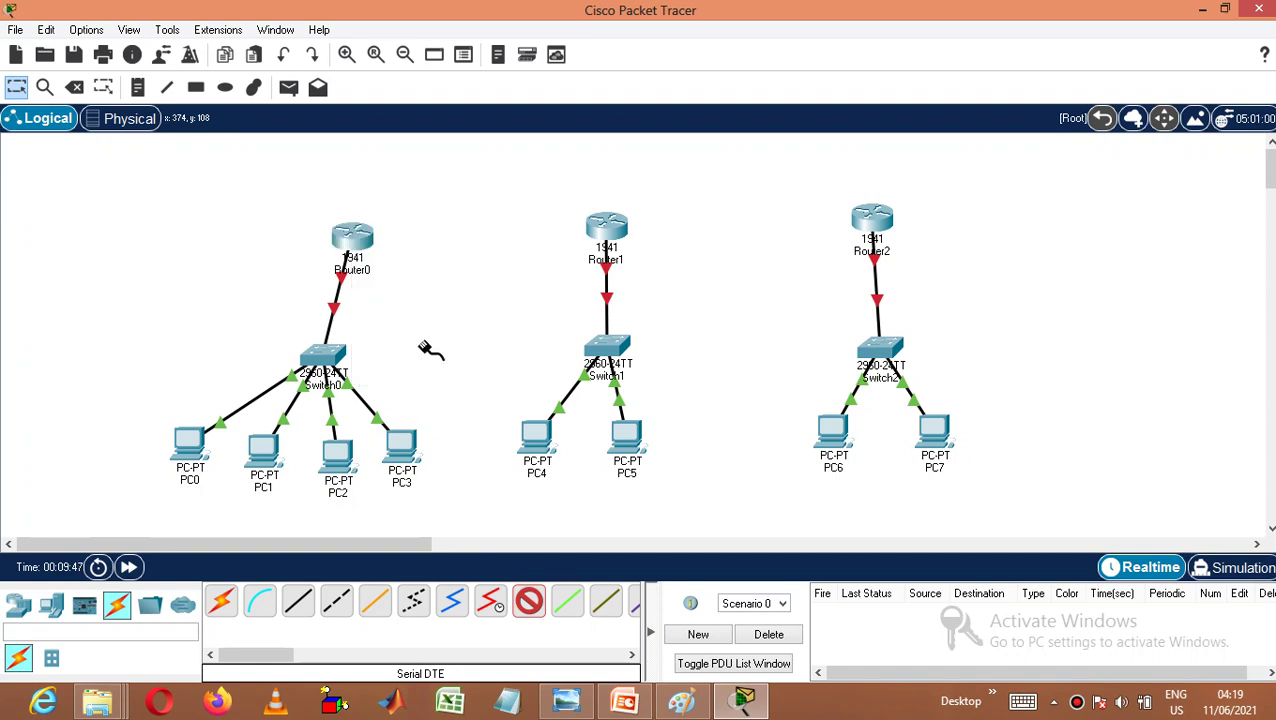
pyautogui.click(617, 232)
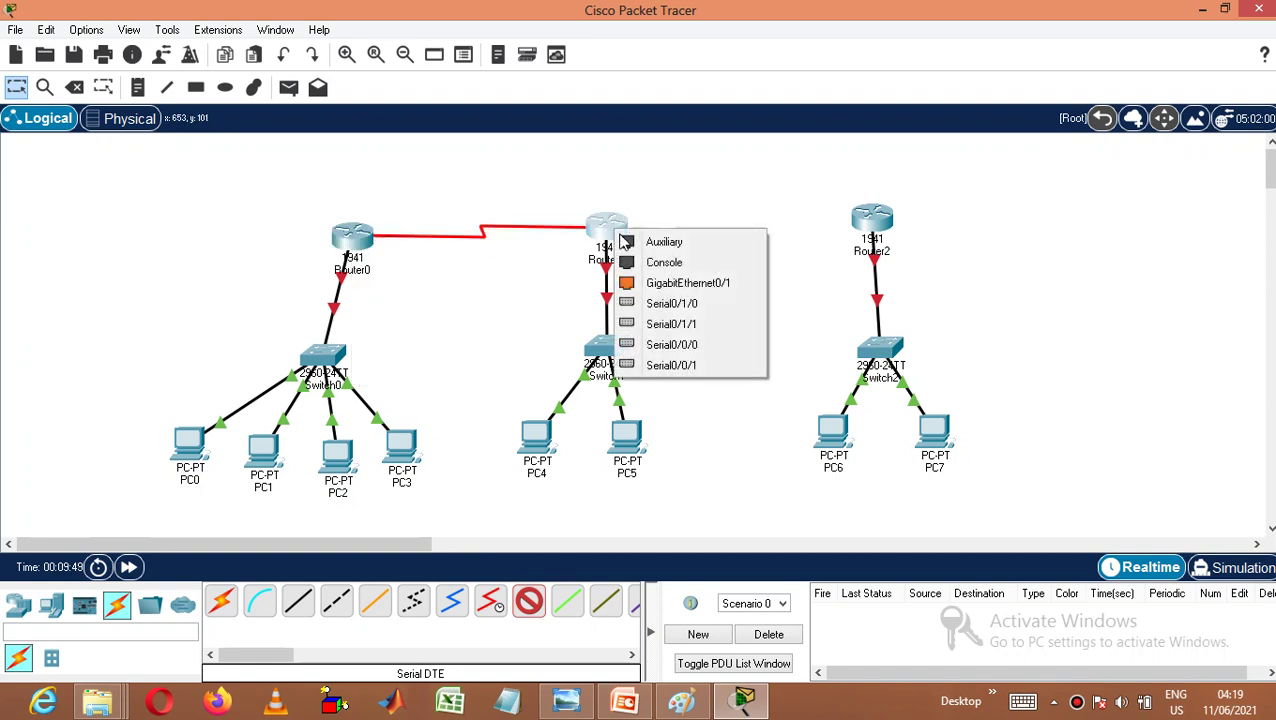
pyautogui.click(672, 344)
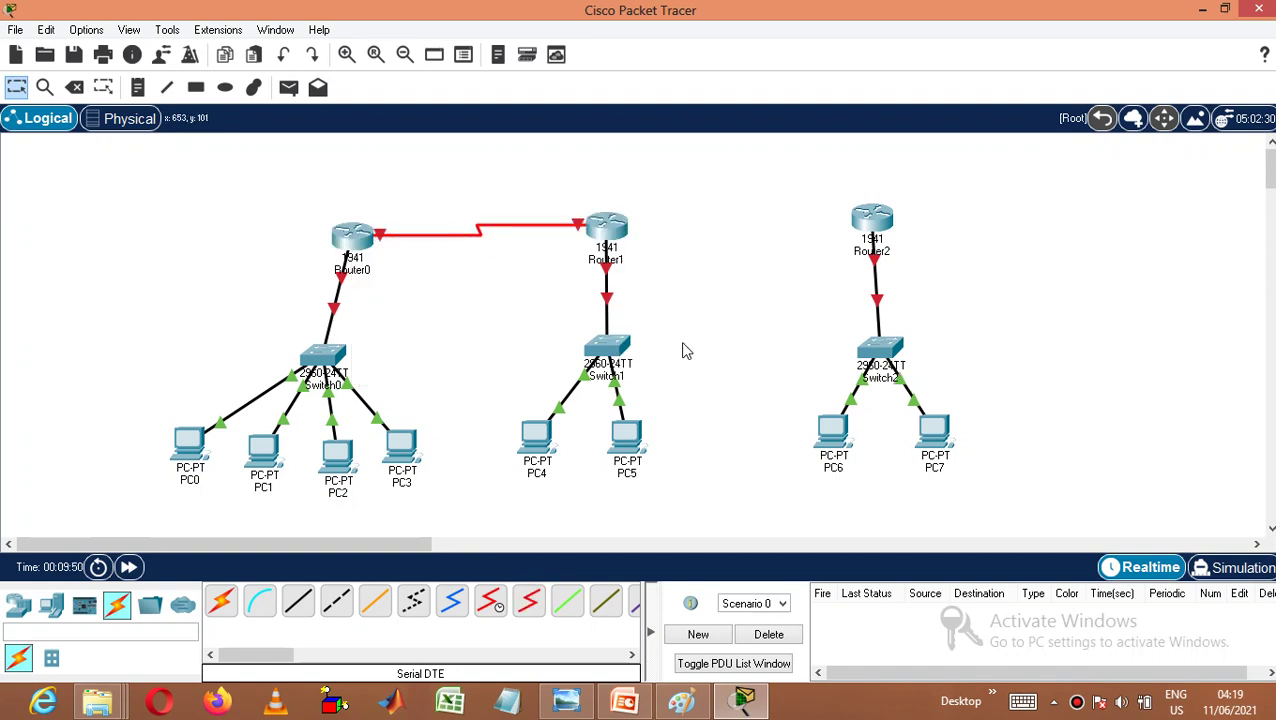
# - Connect Serial0/0/1 on Router1 to Serial0/0/1 on Router2 with a Serial DTE cable
pyautogui.click(529, 601)
pyautogui.click(613, 225)
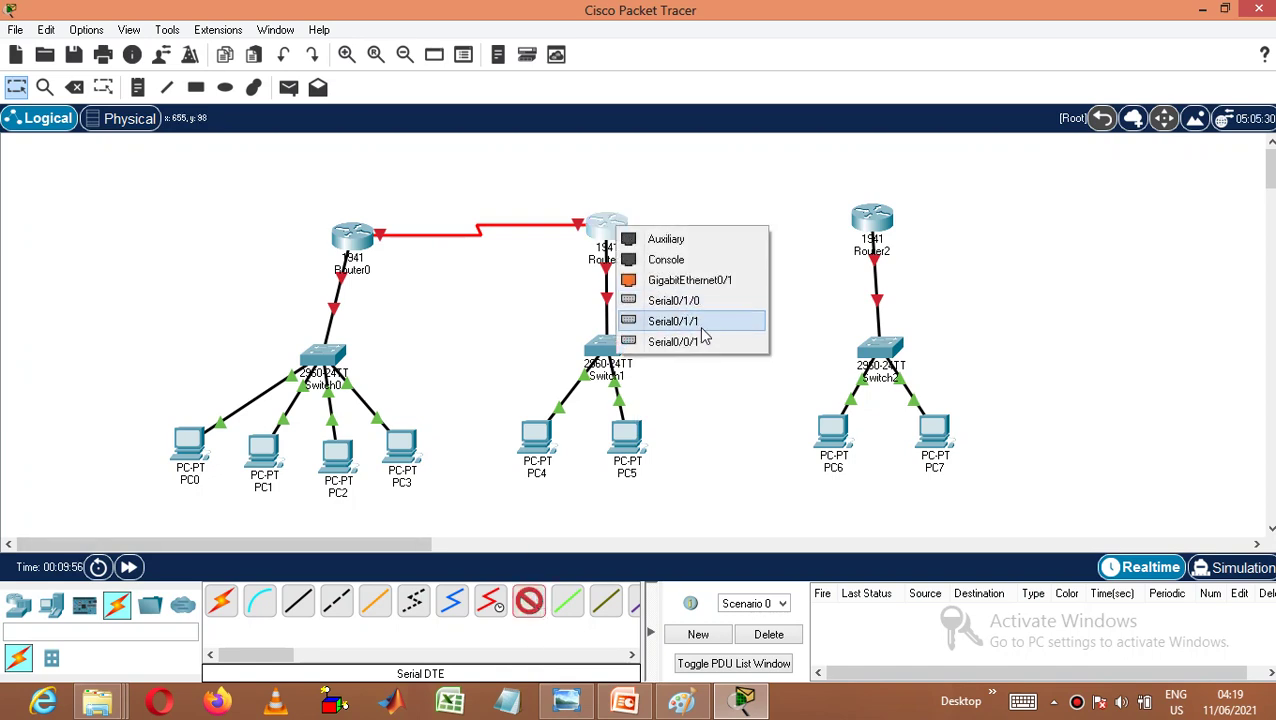
pyautogui.click(672, 341)
pyautogui.click(874, 218)
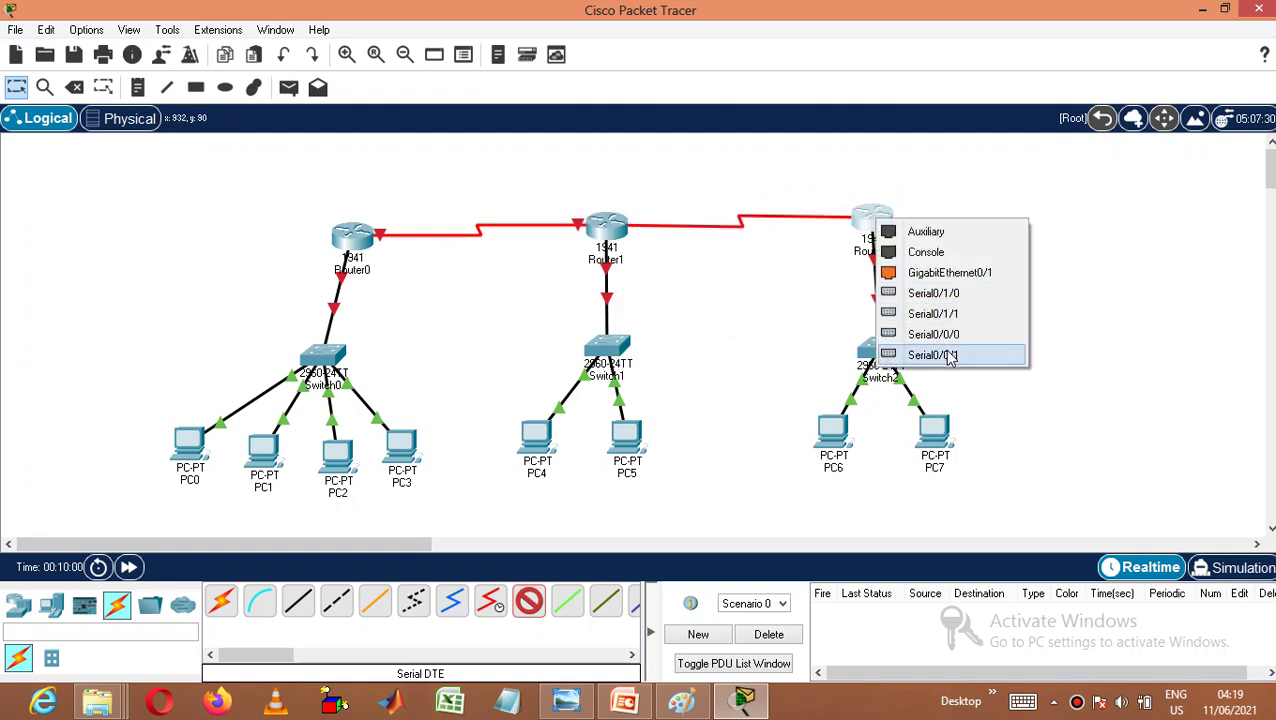
pyautogui.click(940, 355)
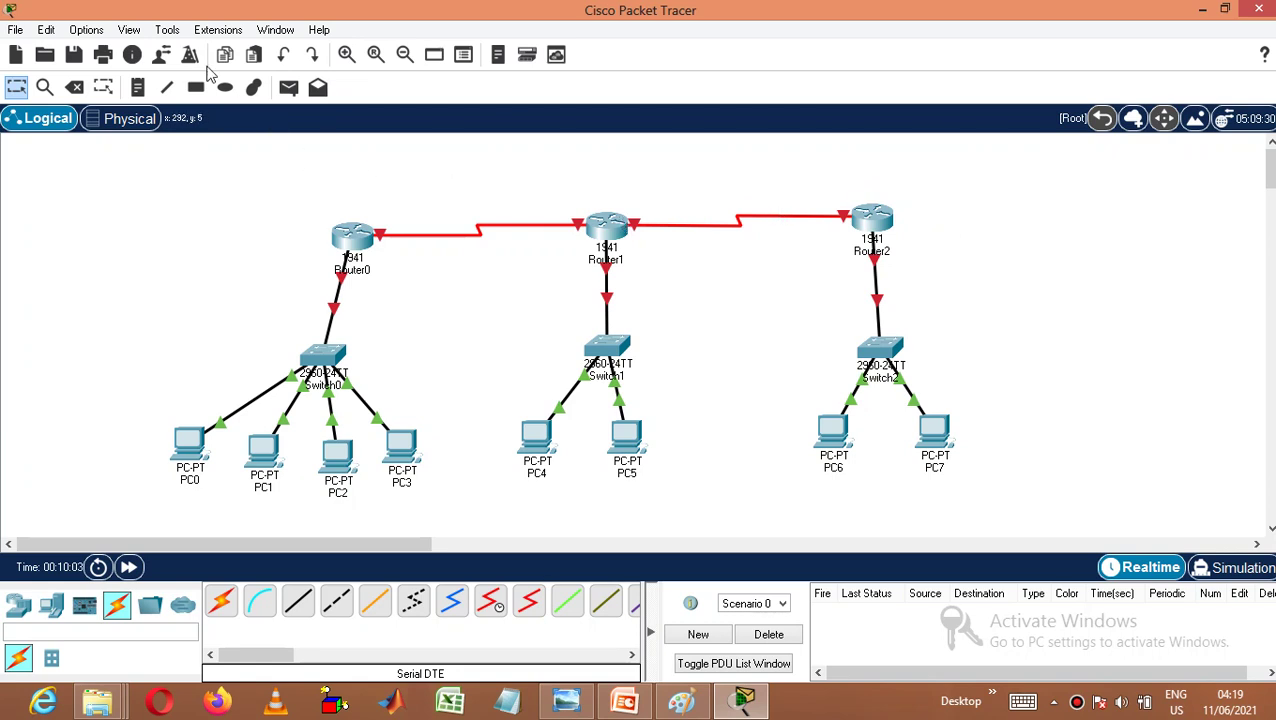
# - Add network address notes beside the three LANs: 192.168.1.0 near Switch0, 192.168.2.0 near Switch1 and 192.168.3.0 near Switch2
pyautogui.click(140, 90)
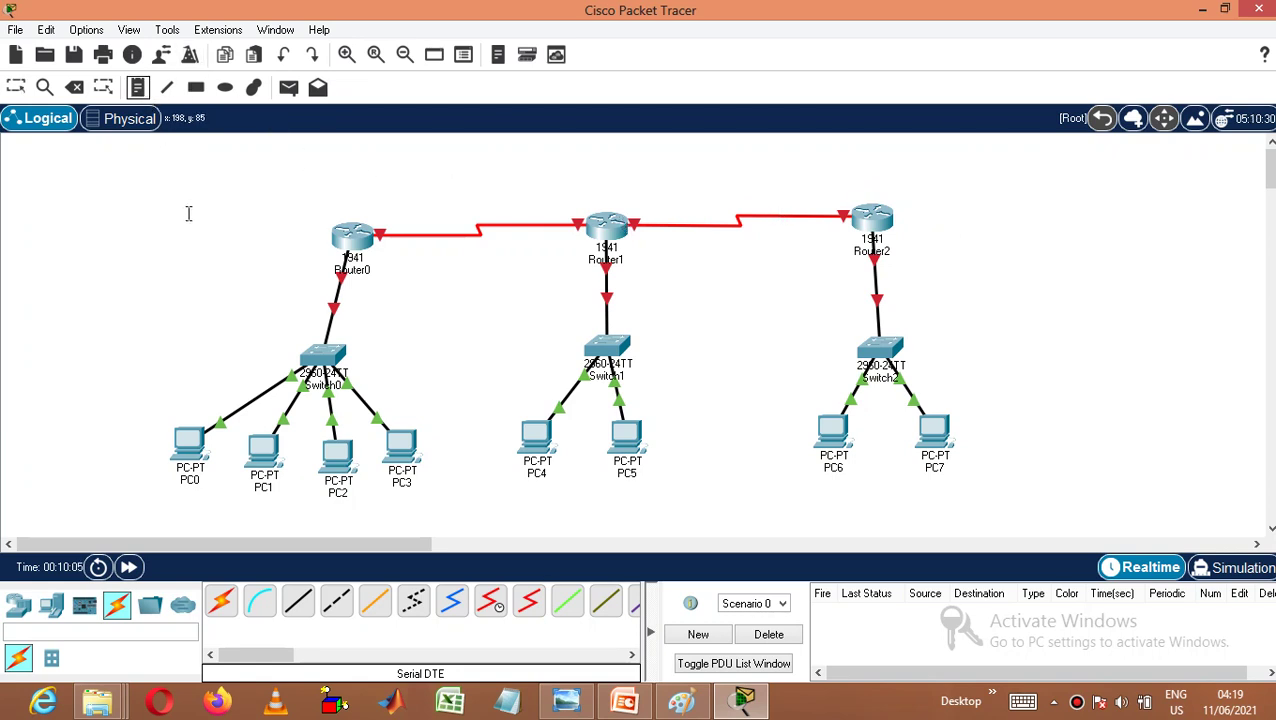
pyautogui.click(139, 298)
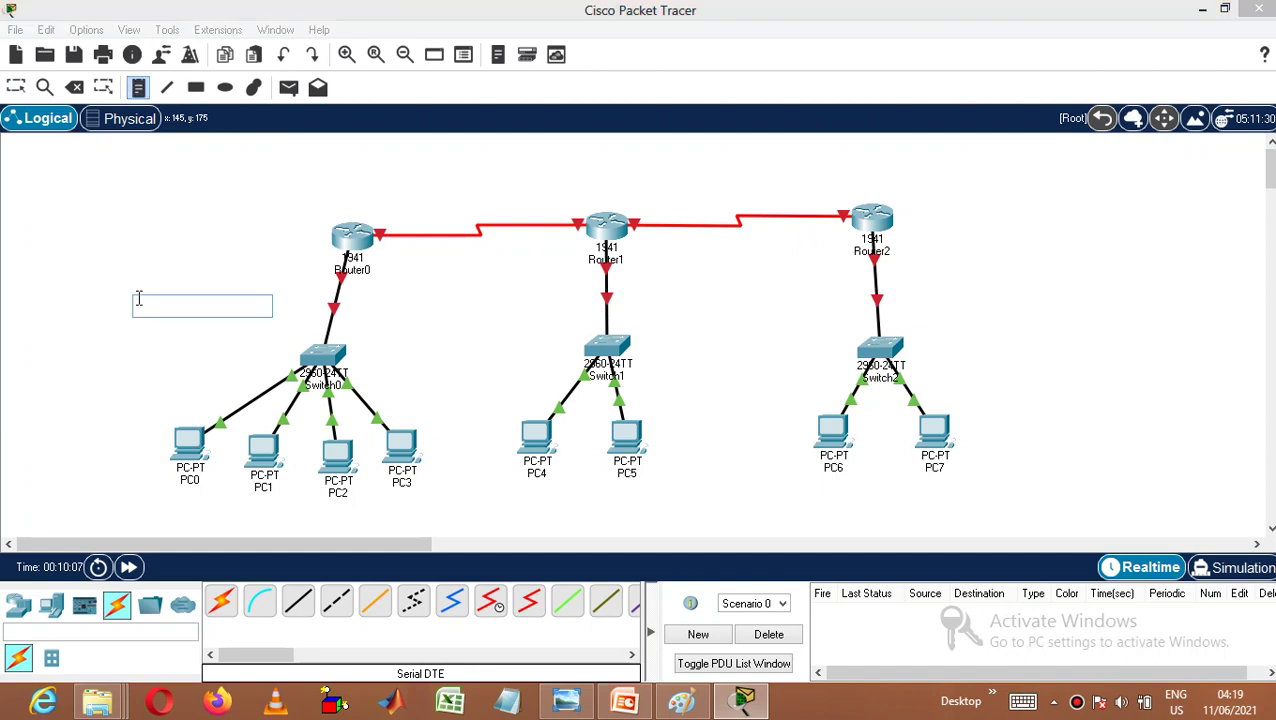
pyautogui.write('S92.168.1.0')
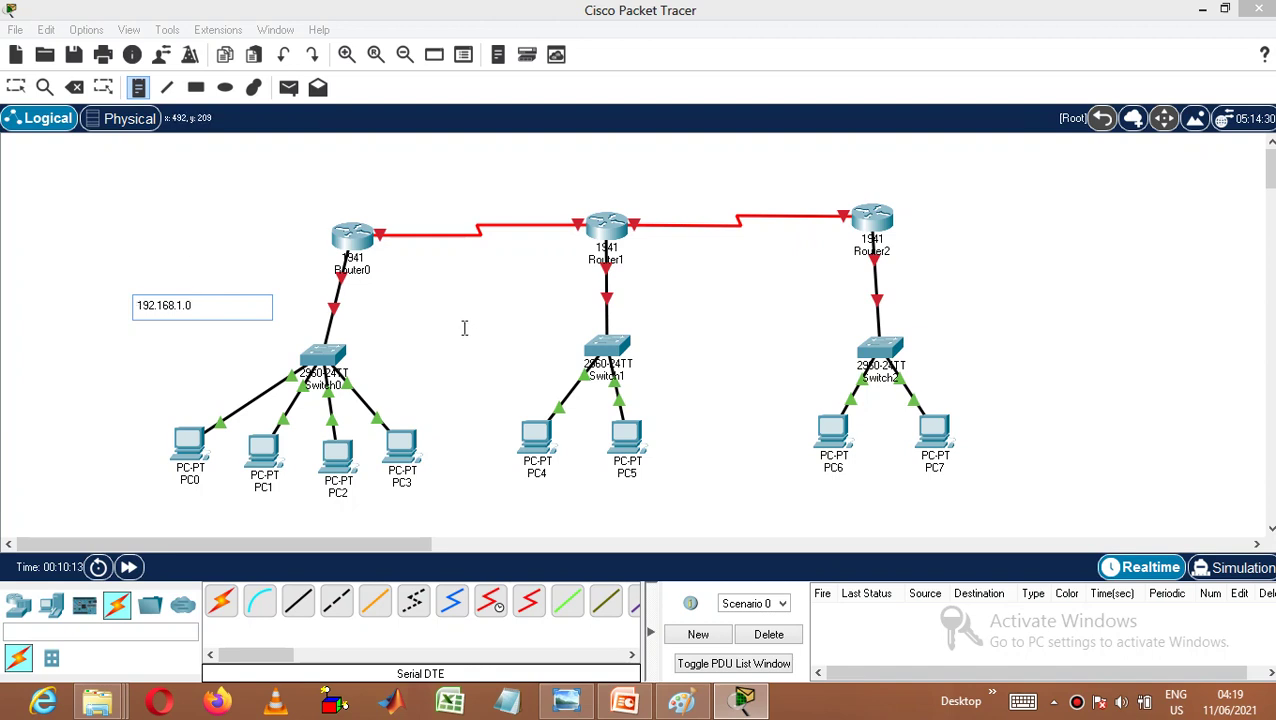
pyautogui.click(463, 330)
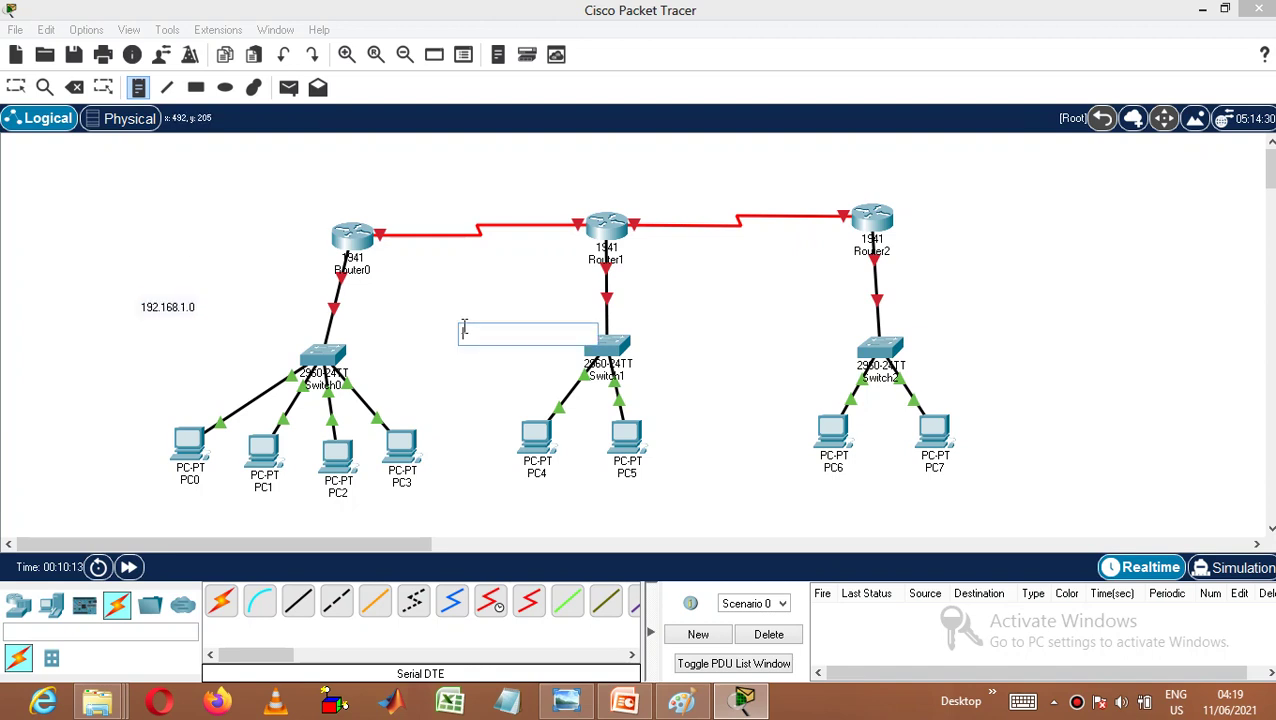
pyautogui.write('1')
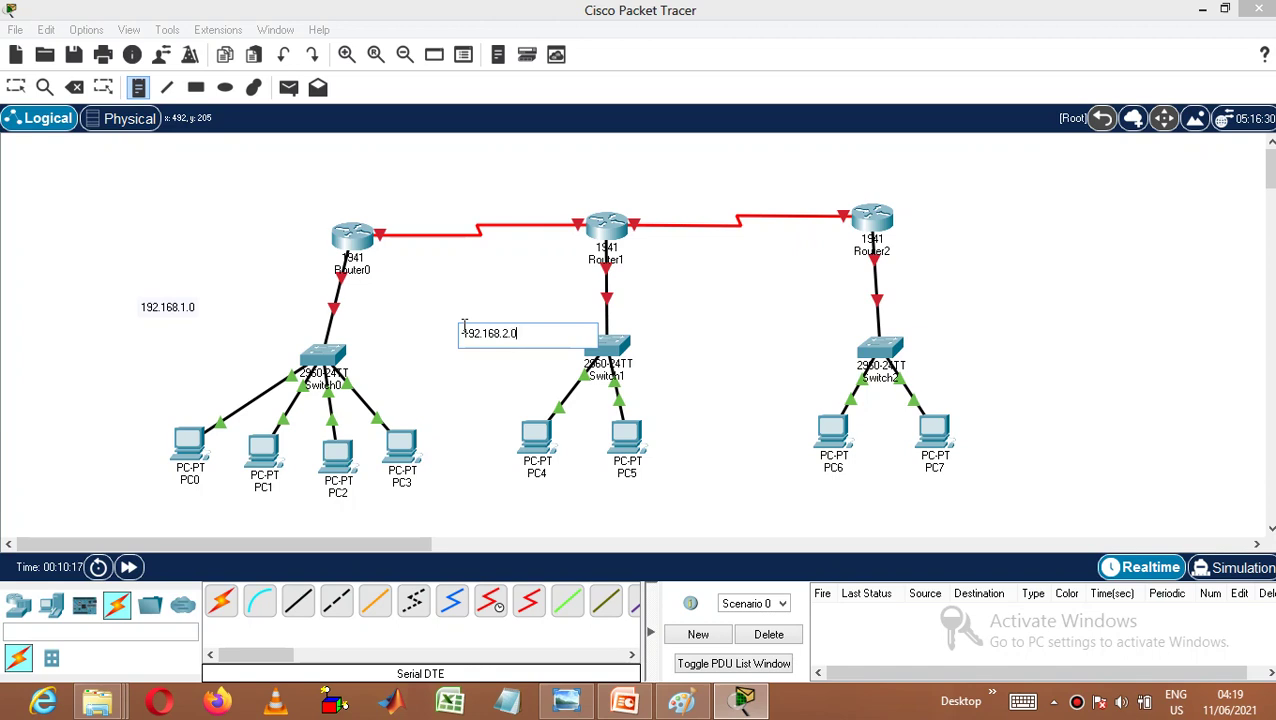
pyautogui.write('92.168.2.0')
pyautogui.click(727, 325)
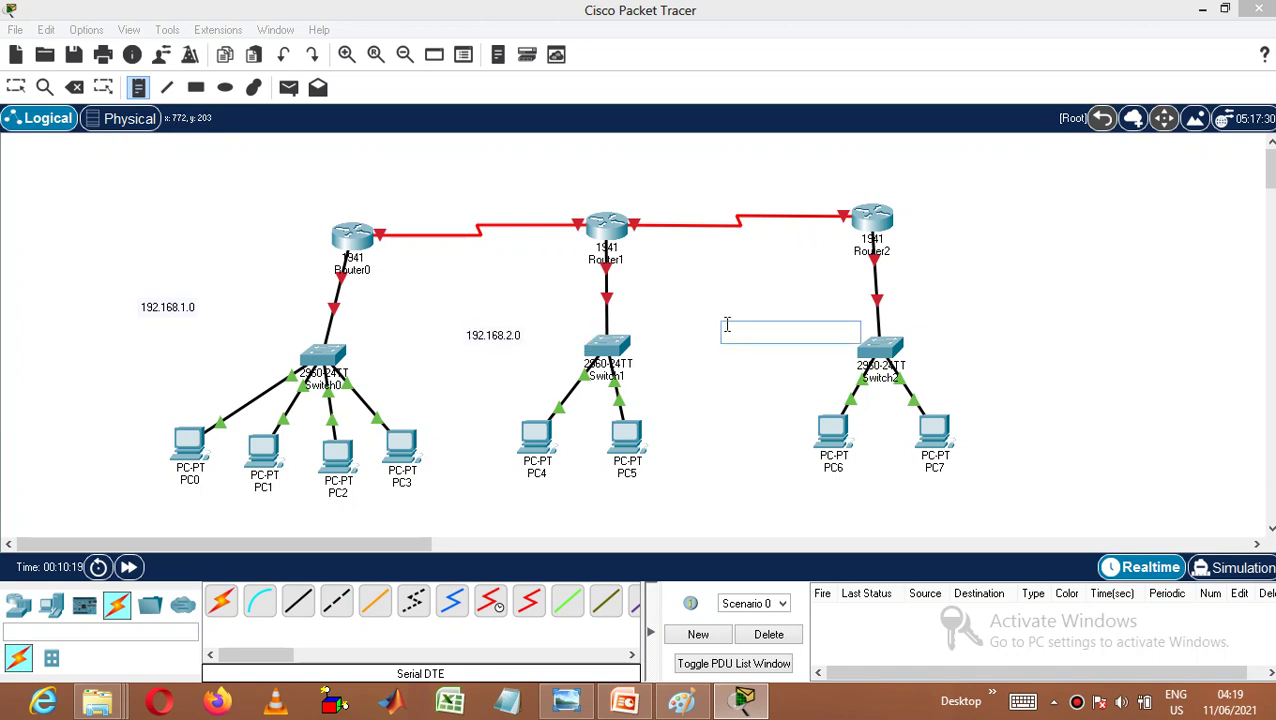
pyautogui.write('192.168.3.0')
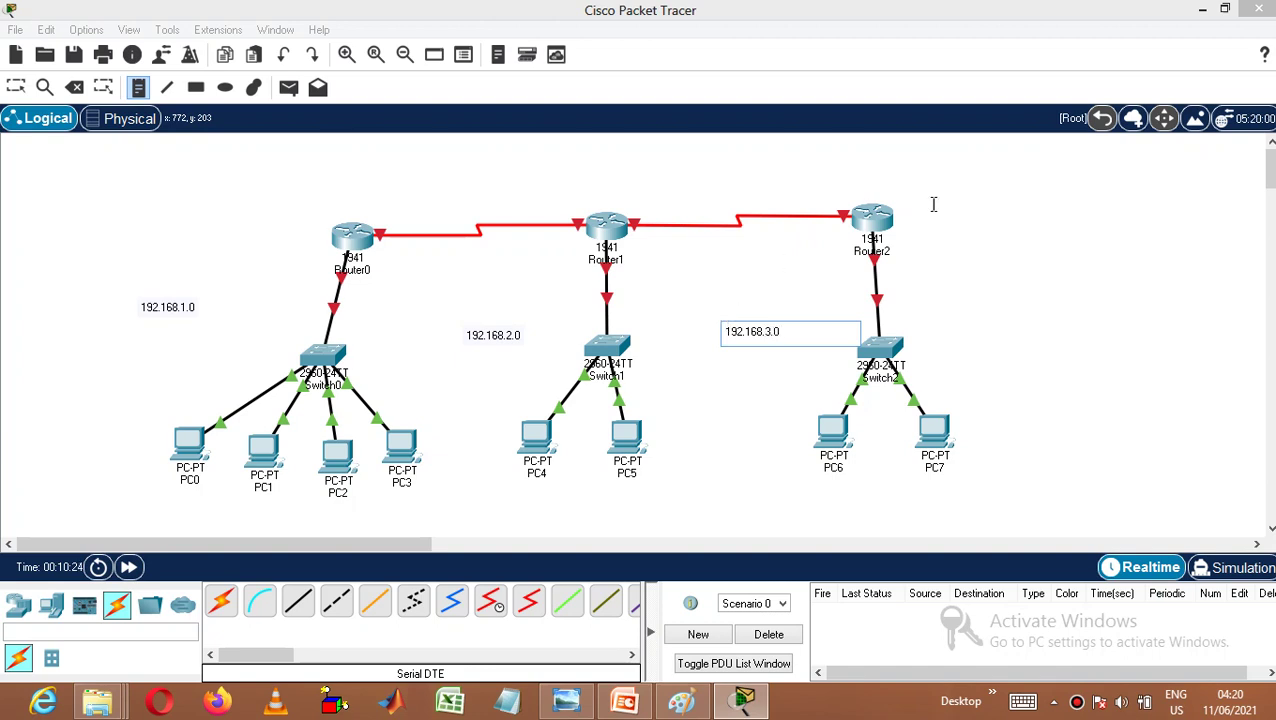
# - Label the serial link between Router0 and Router1 with notes 10.0.0.1 at Router0's end and 10.0.0.2 at Router1's end
pyautogui.click(967, 241)
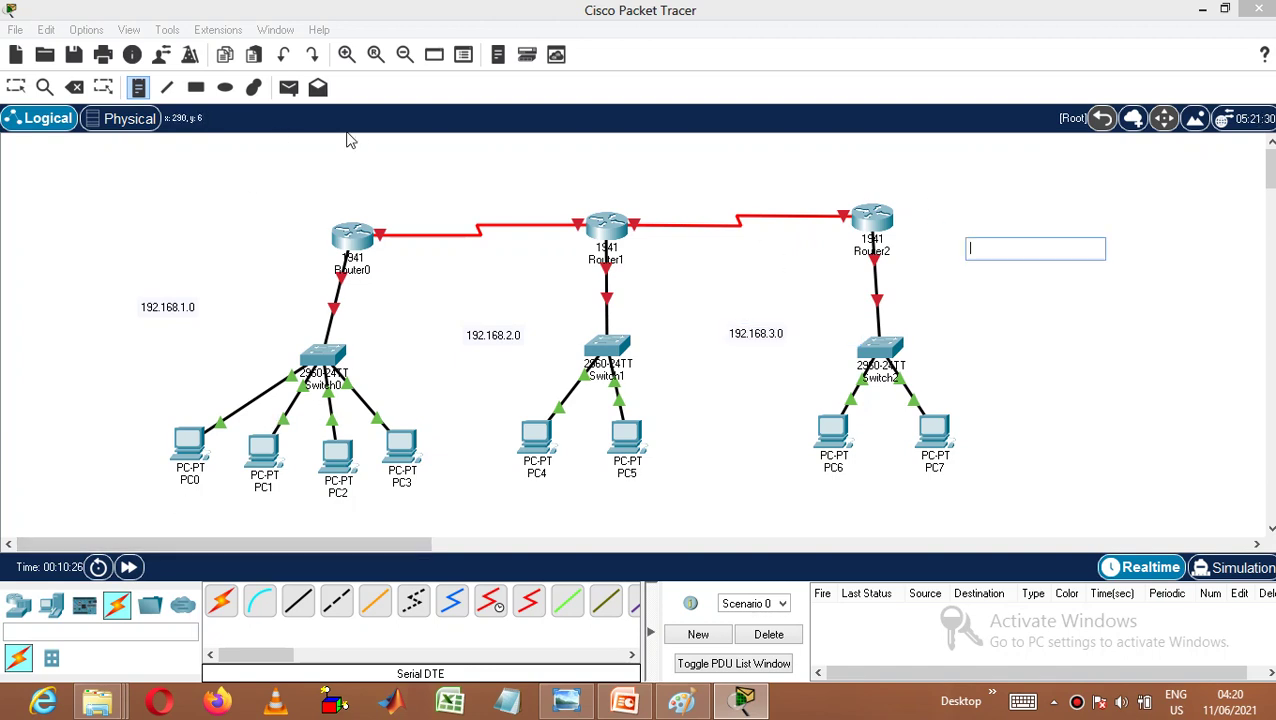
pyautogui.click(369, 200)
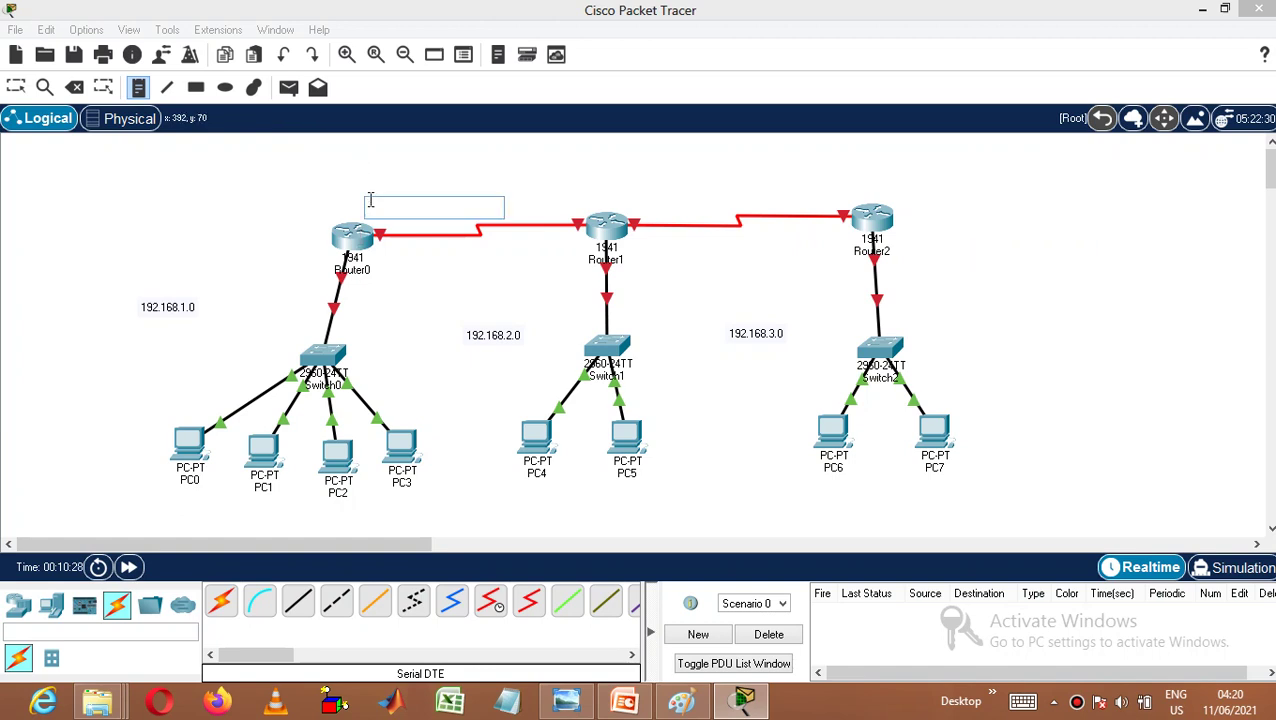
pyautogui.write('10.0.0.1')
pyautogui.click(519, 199)
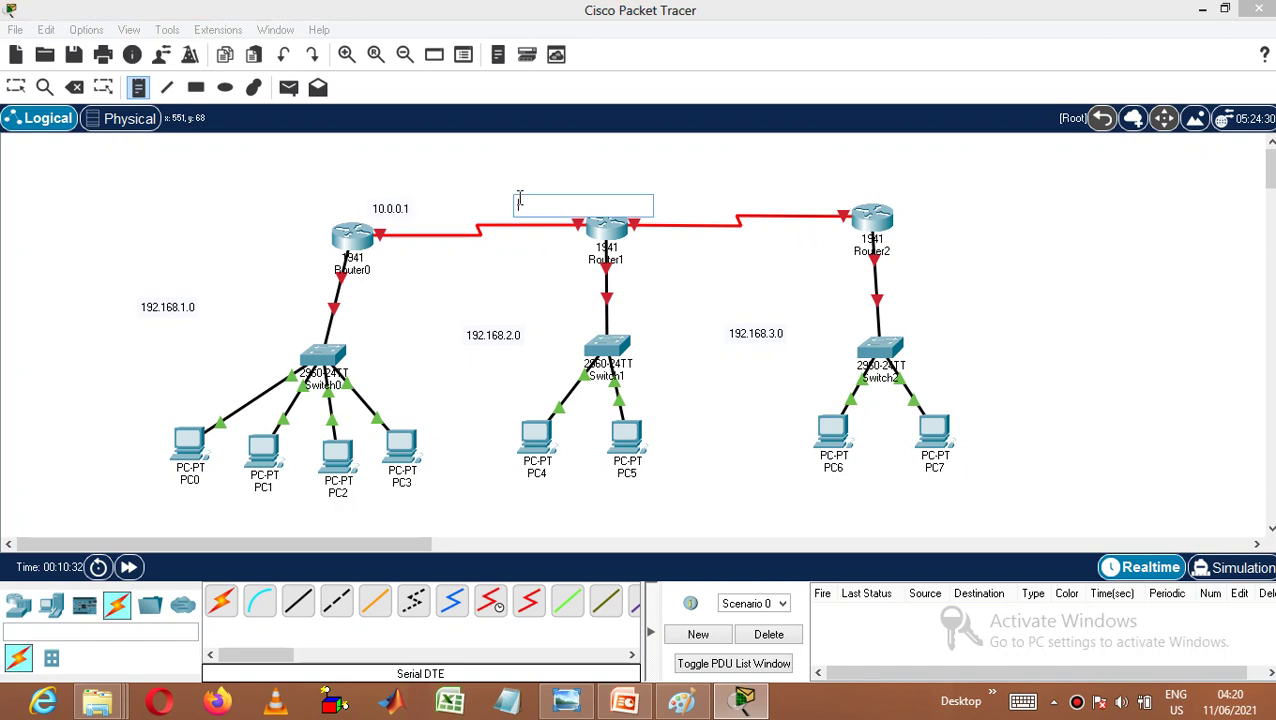
pyautogui.write('10.0.0.2')
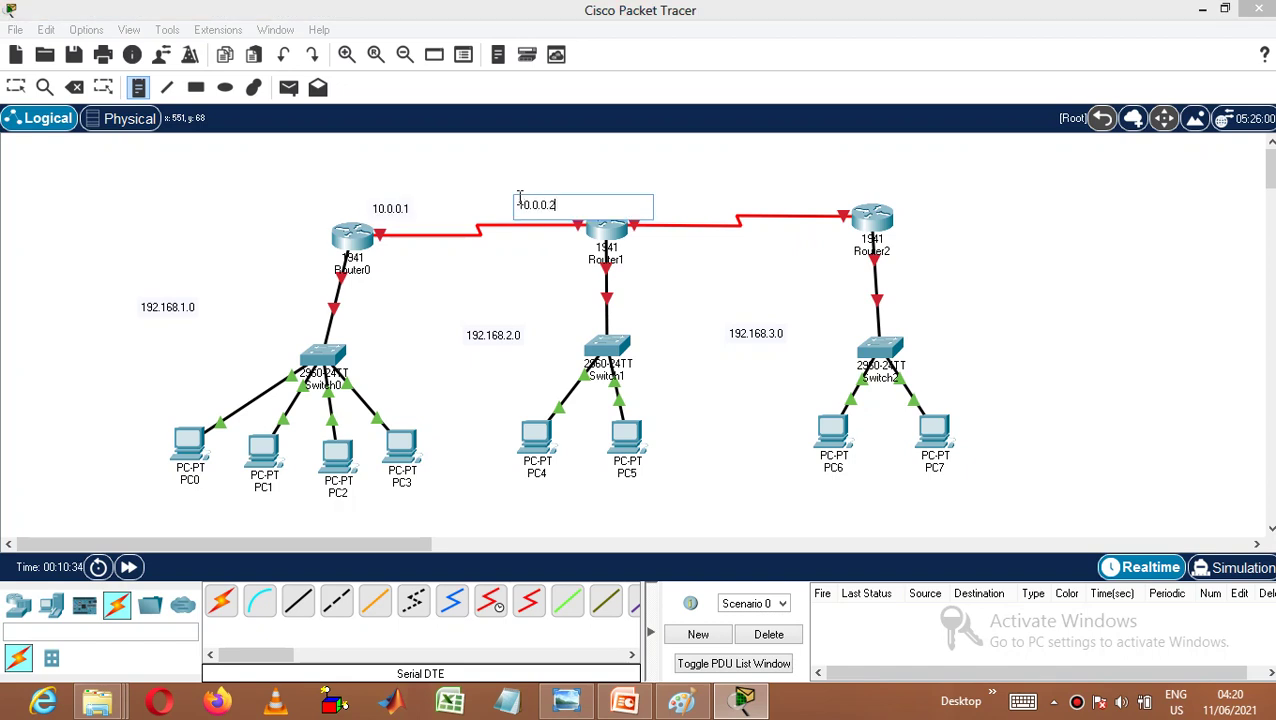
# - Add the note 11.0.0.1 at Router1's end of the serial link to Router2
pyautogui.click(659, 191)
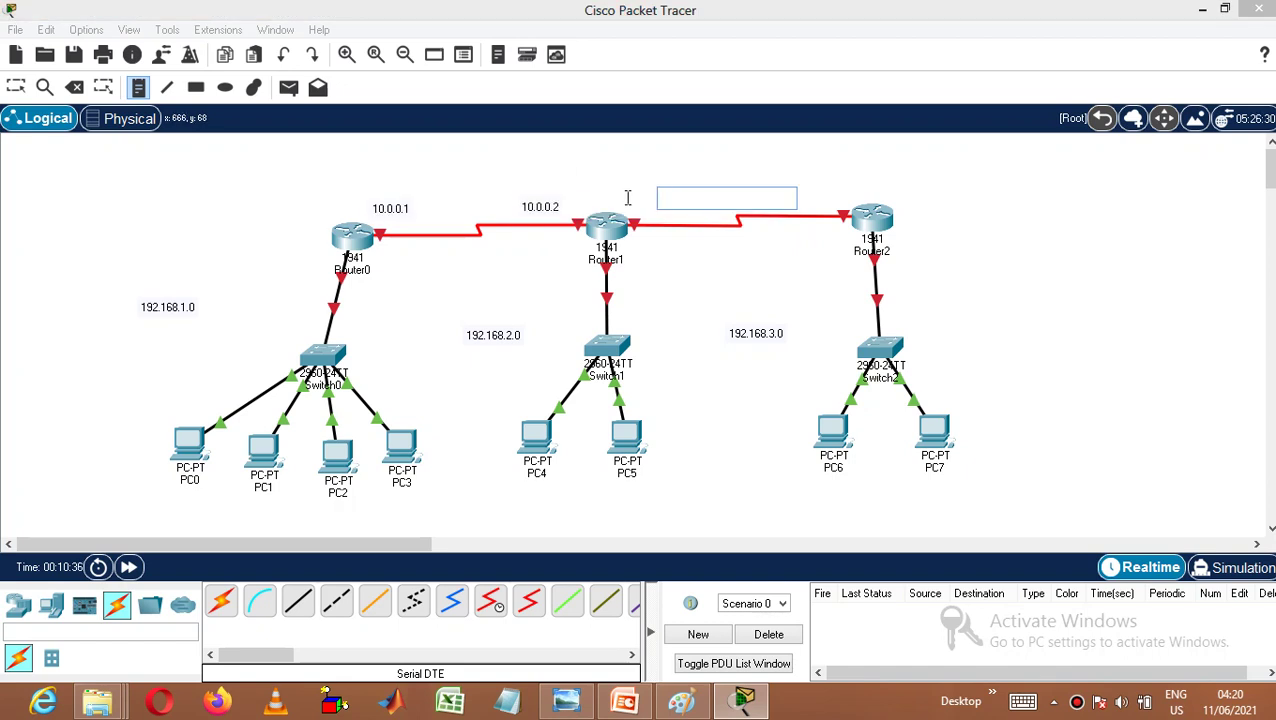
pyautogui.click(627, 198)
pyautogui.write('11.0')
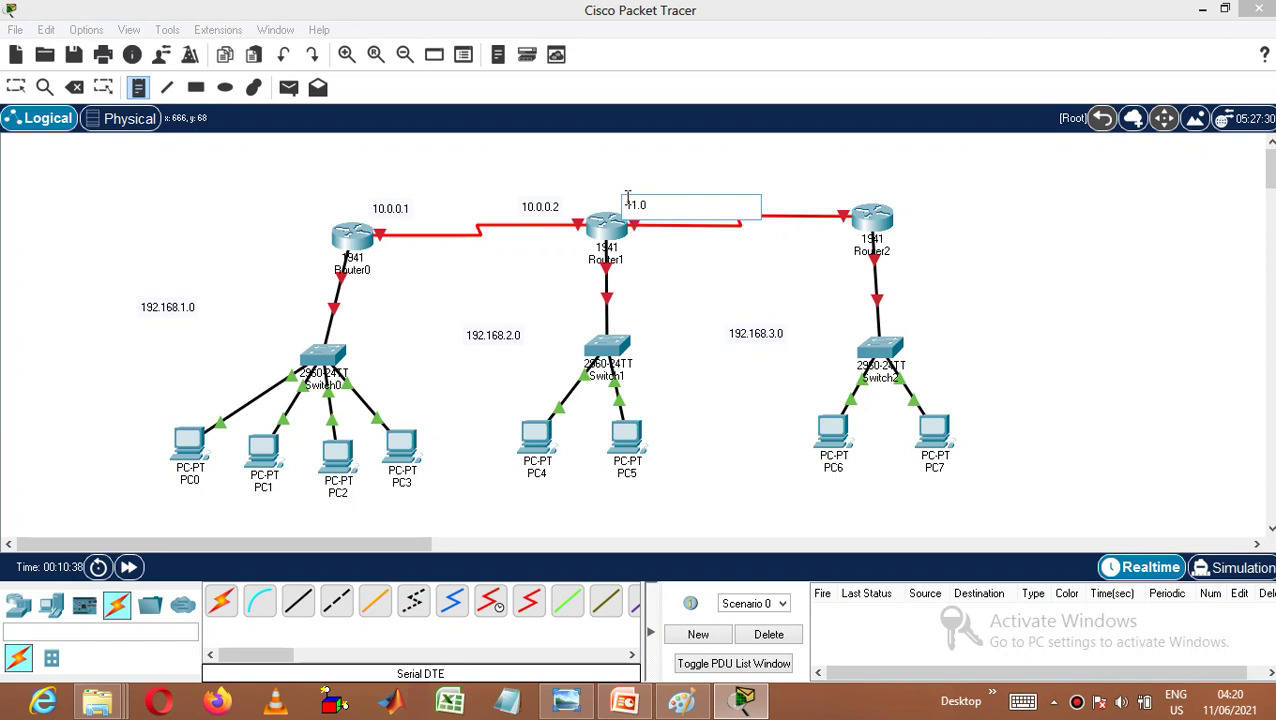
pyautogui.write('.0.1')
# - Add the note 11.0.0.2 at Router2's end of the serial link to Router1
pyautogui.click(782, 185)
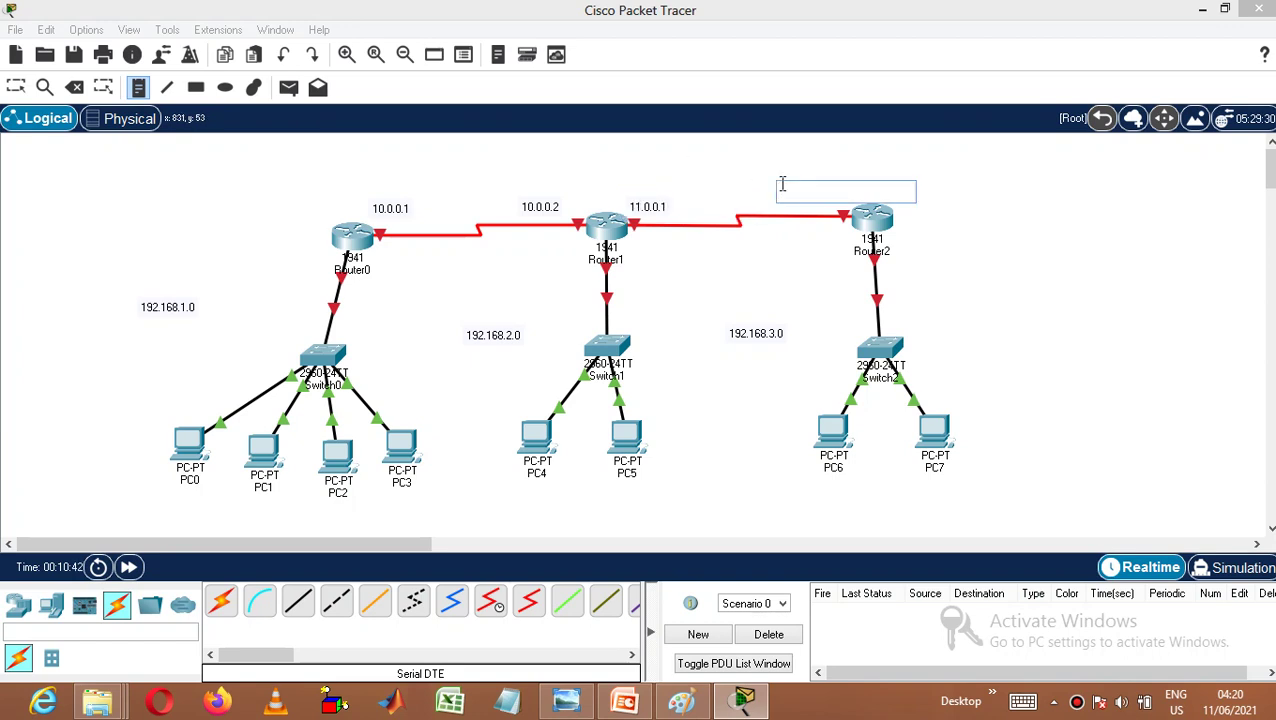
pyautogui.write('11.0.0.')
pyautogui.click(782, 185)
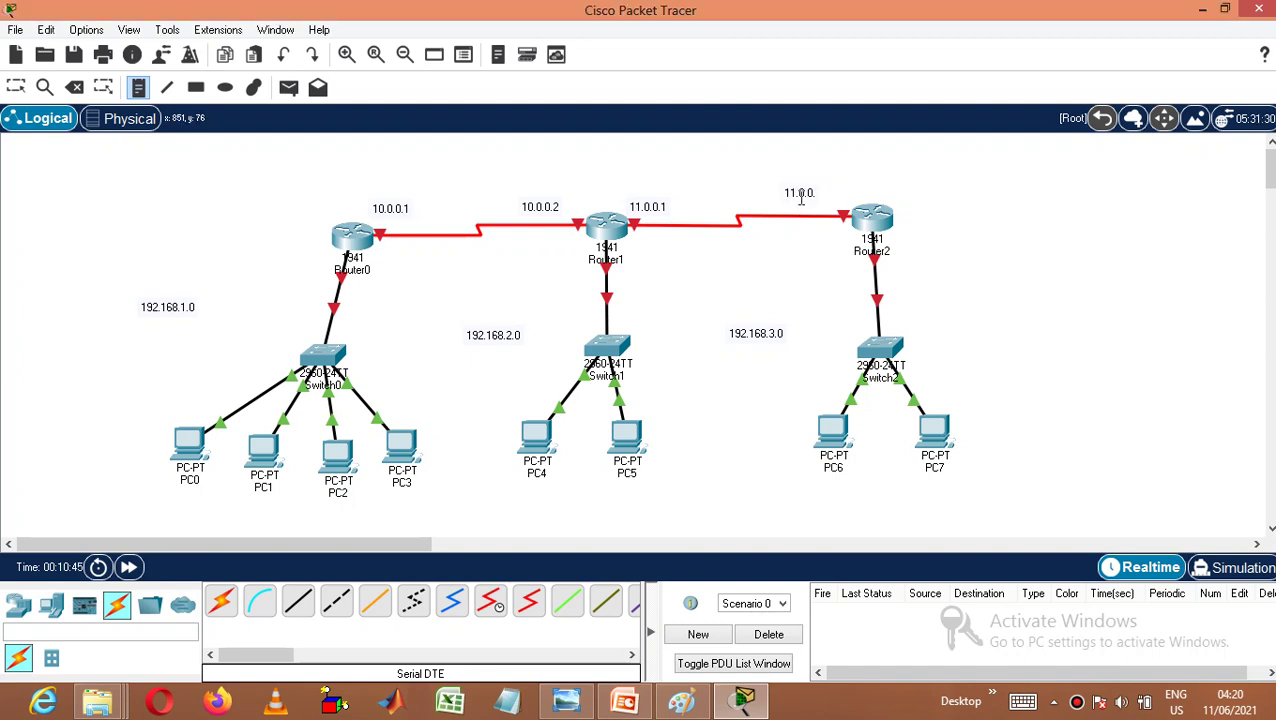
pyautogui.click(797, 192)
pyautogui.press('BackSpace')
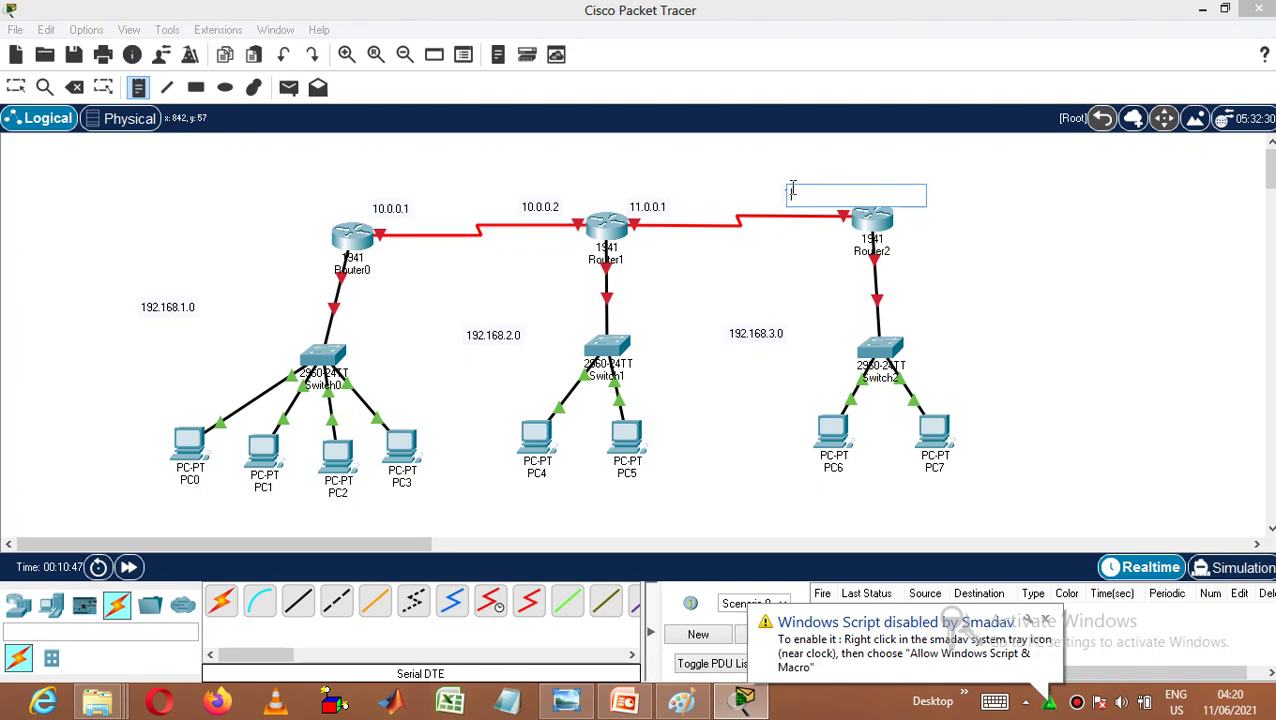
pyautogui.press('Escape')
pyautogui.click(786, 190)
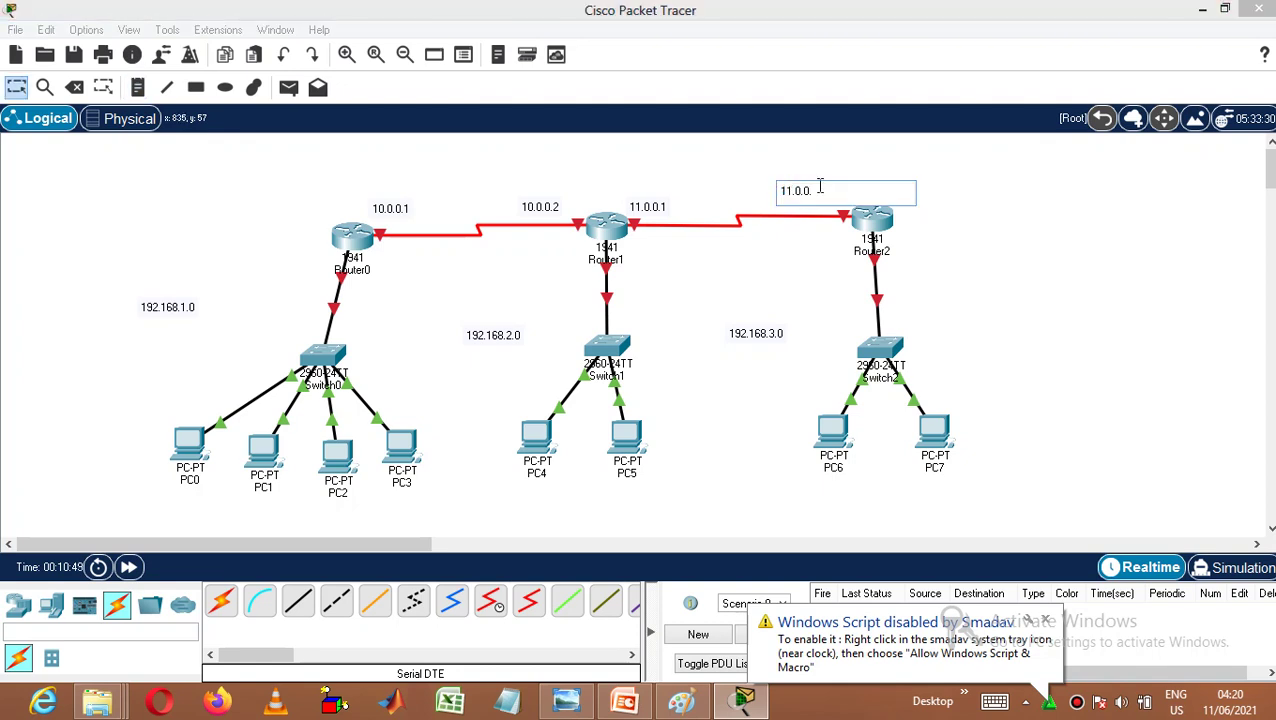
pyautogui.click(1022, 150)
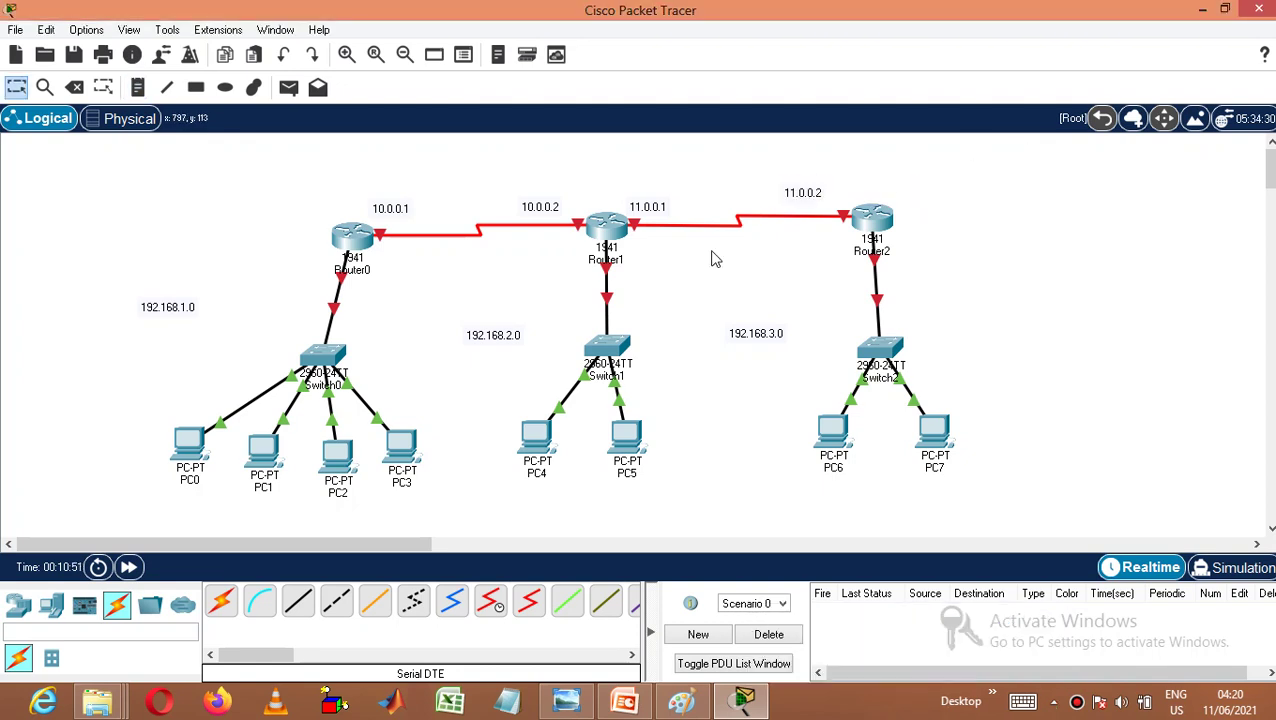
# - Add IP address notes below the first two PCs on Switch0: 192.168.1.1 for PC0 and 192.168.1.2 for PC1
pyautogui.click(138, 87)
pyautogui.click(128, 510)
pyautogui.write('192.168.1.1')
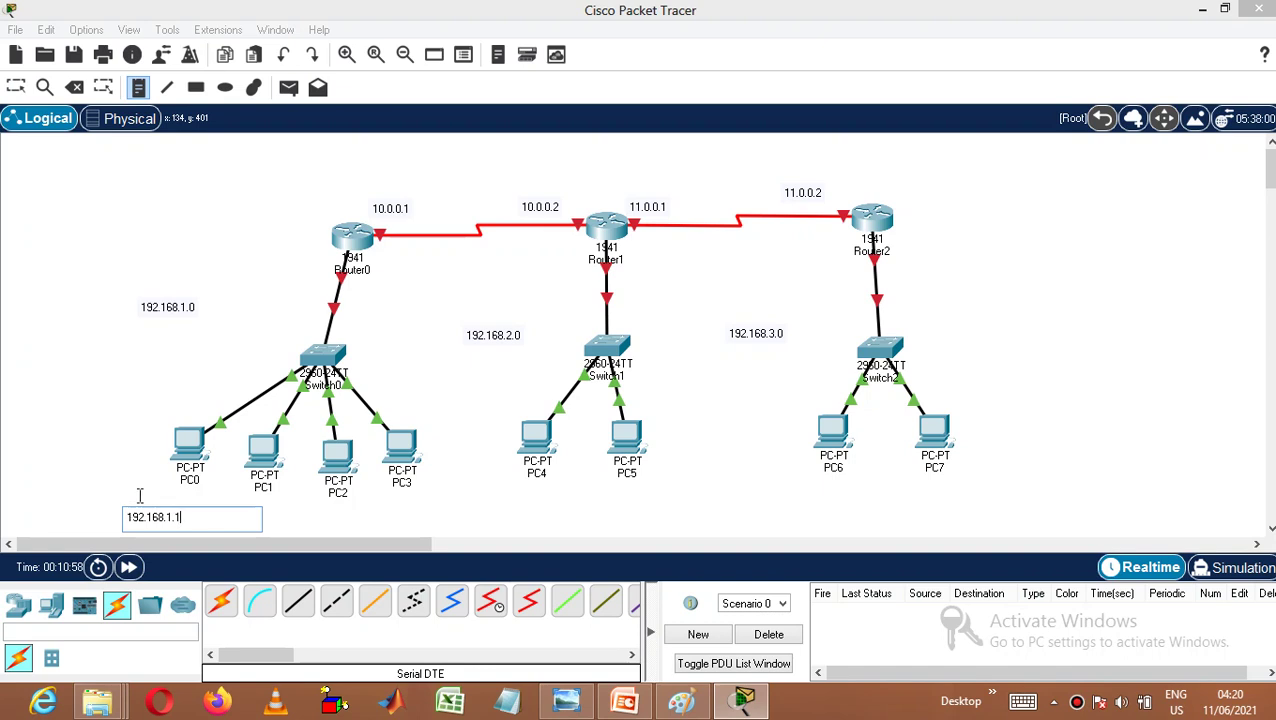
pyautogui.click(272, 519)
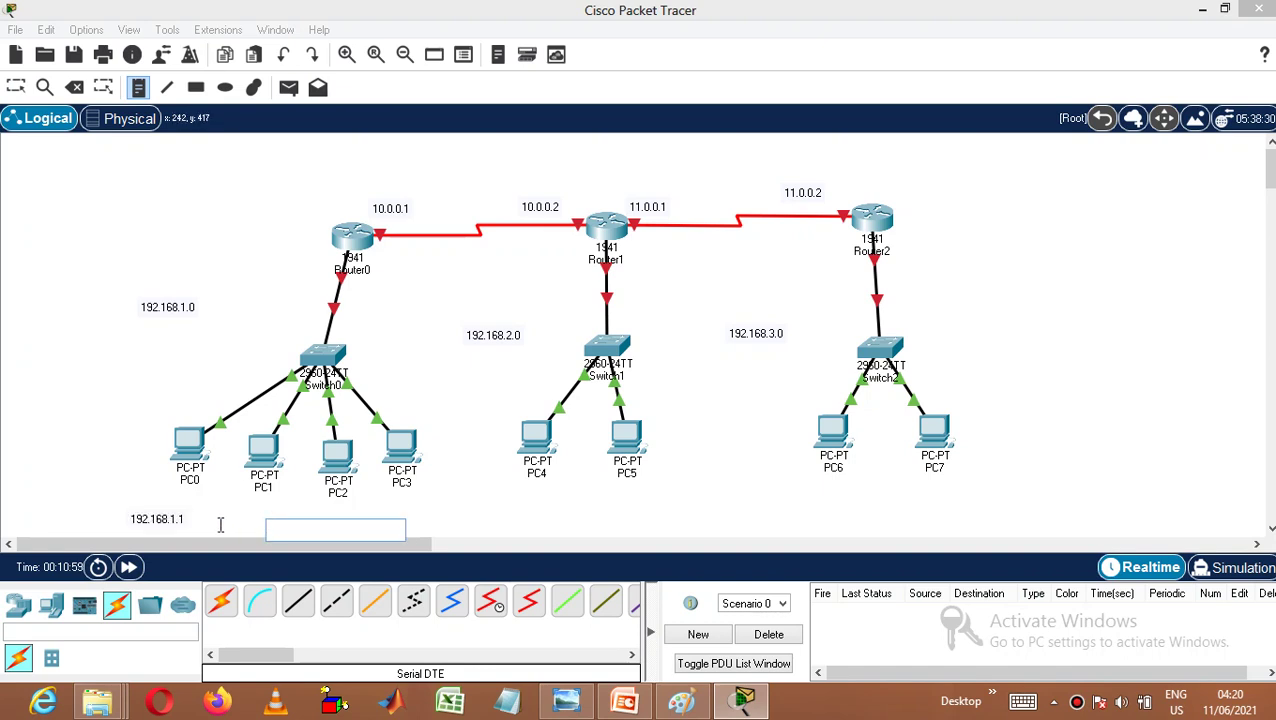
pyautogui.click(214, 516)
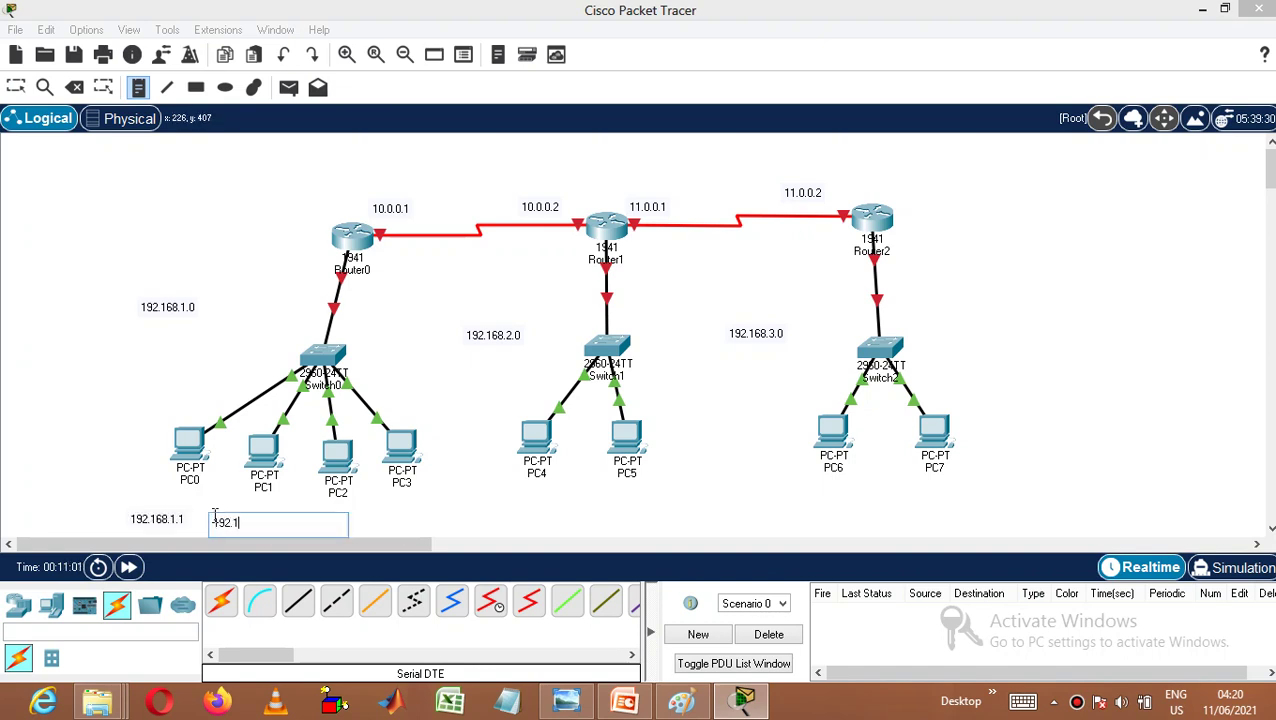
pyautogui.write('192.168.1.2')
pyautogui.click(366, 516)
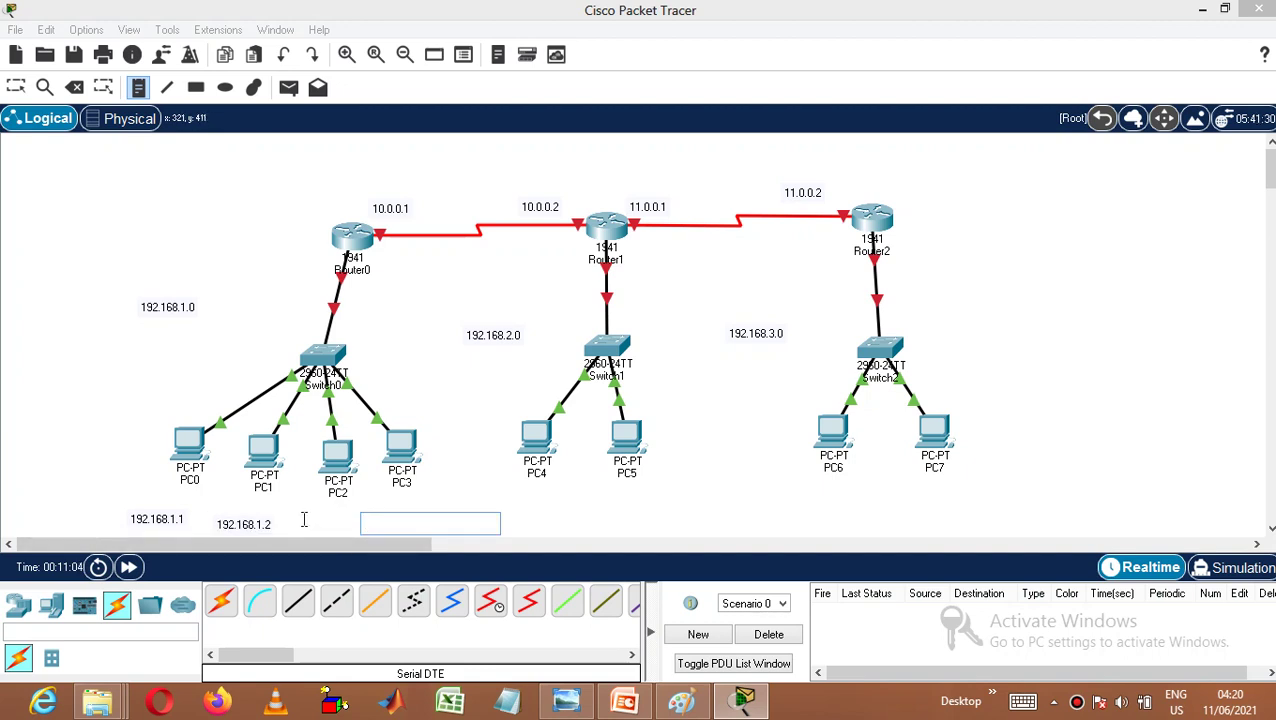
# - Add IP address notes below the other two PCs on Switch0: 192.168.1.3 for PC2 and 192.168.1.4 for PC3
pyautogui.click(304, 519)
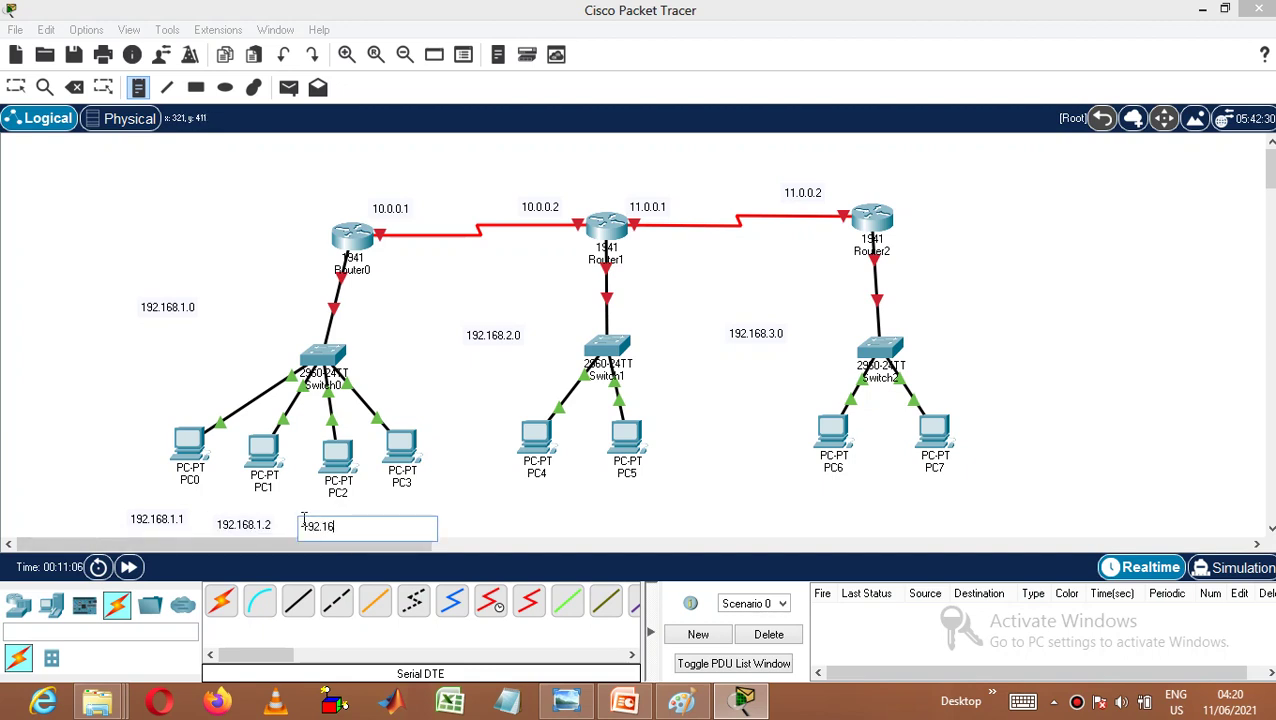
pyautogui.write('192.168.1.3')
pyautogui.click(481, 467)
pyautogui.click(373, 506)
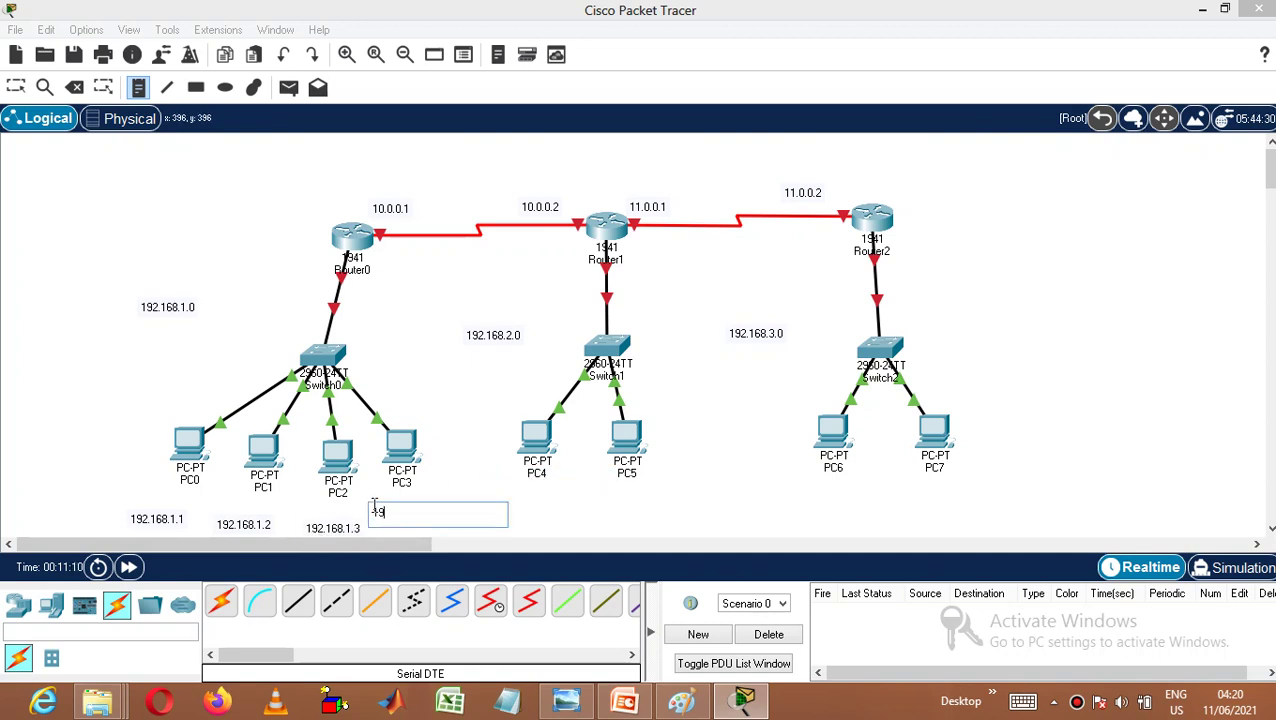
pyautogui.write('192.168.1.4')
pyautogui.click(575, 493)
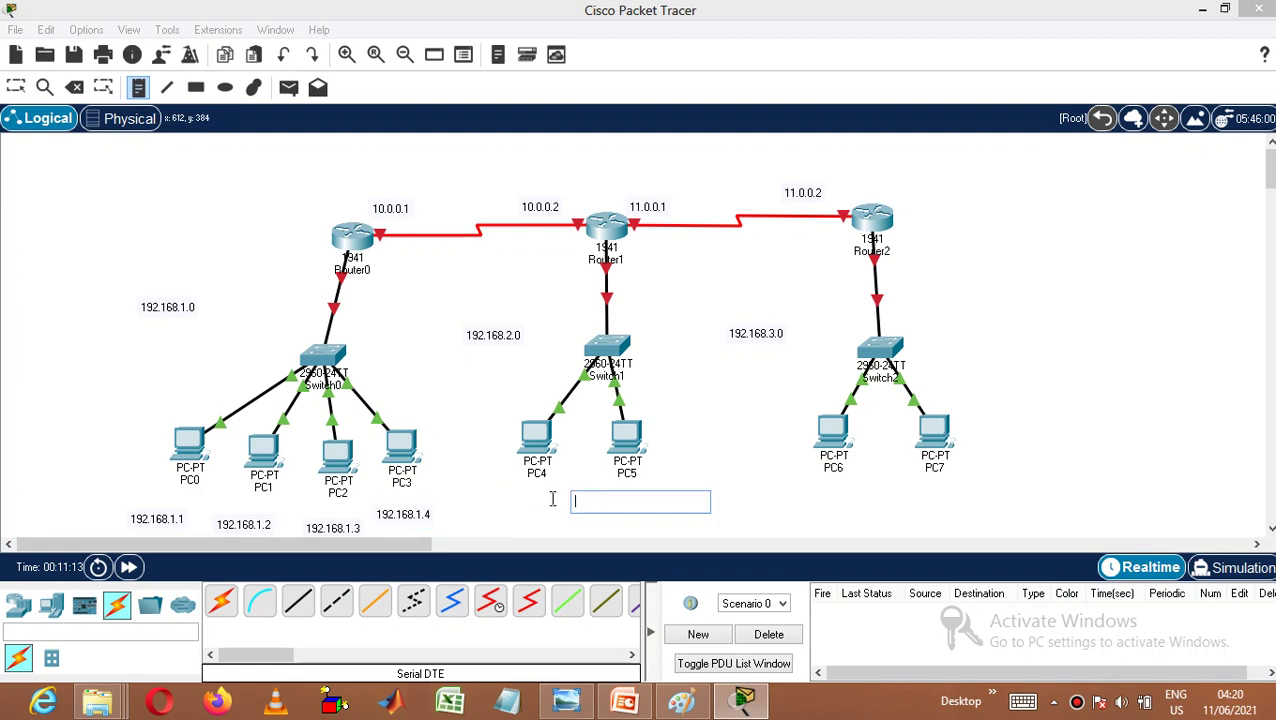
# - Add IP address notes below the PCs on Switch1: 192.168.2.1 for PC4 and 192.168.2.2 for PC5
pyautogui.click(495, 493)
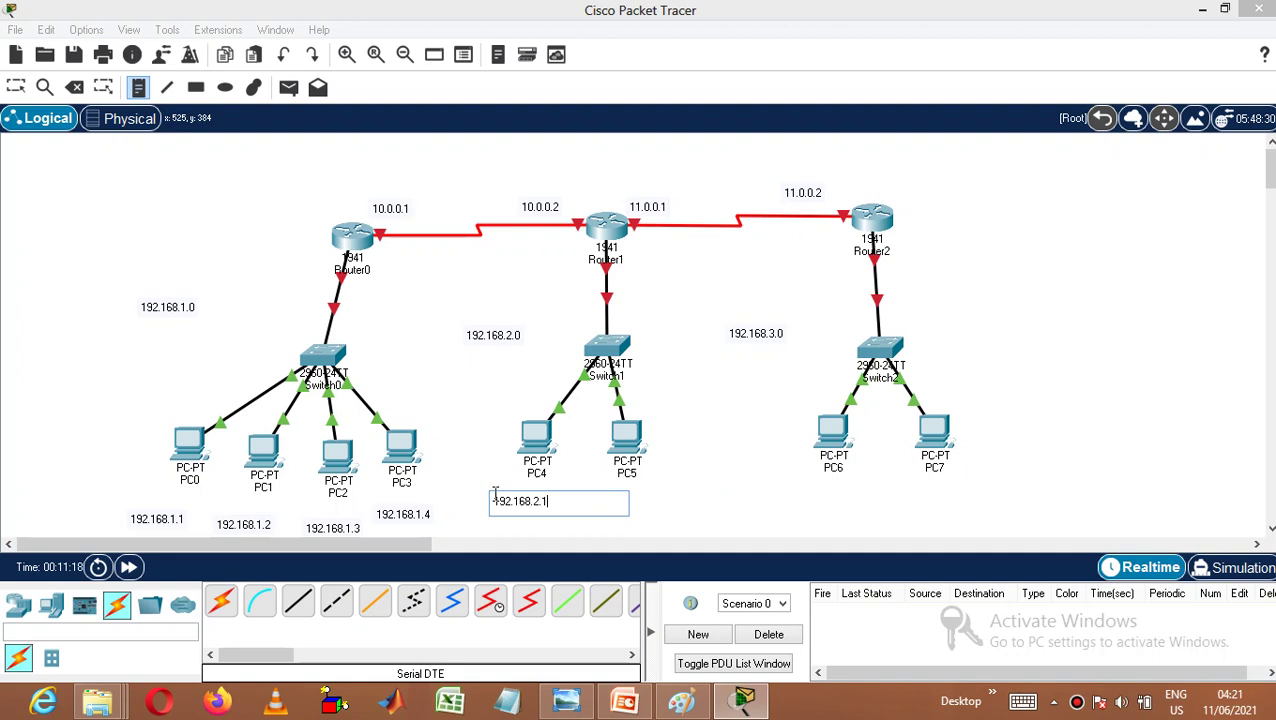
pyautogui.click(680, 496)
pyautogui.click(592, 493)
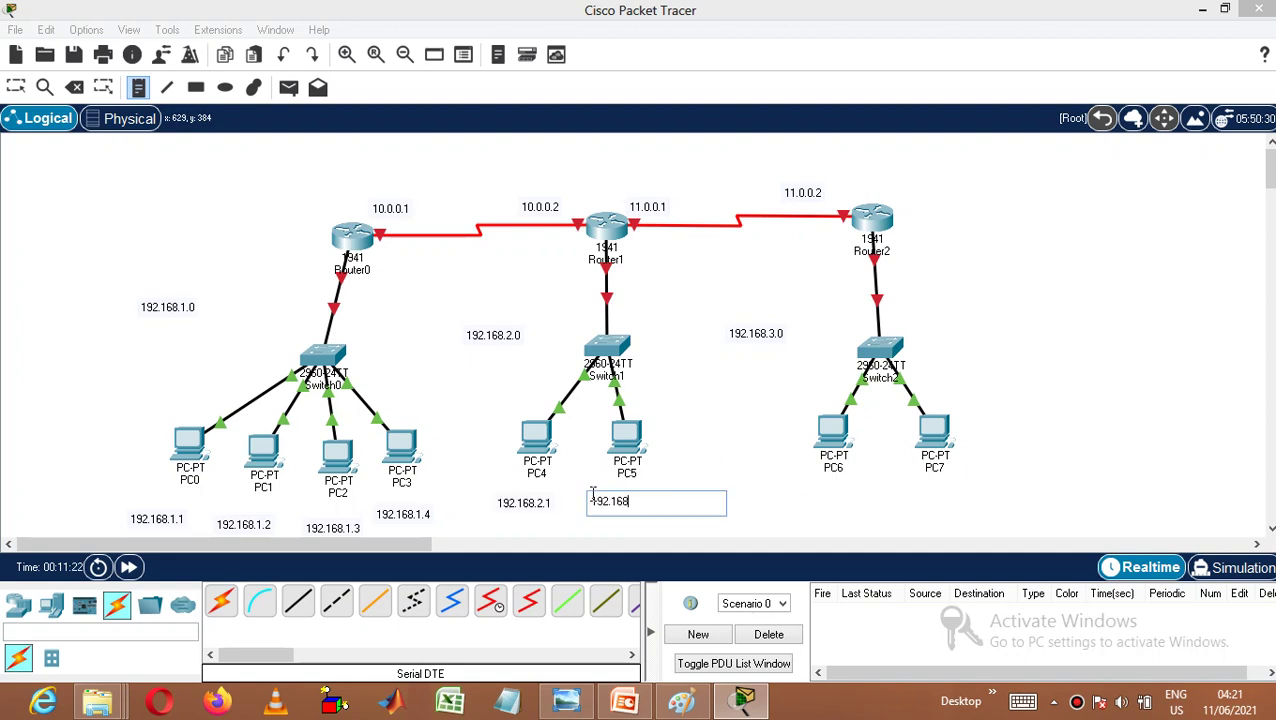
pyautogui.write('192.168.2.21')
pyautogui.press('BackSpace')
# - Add IP address notes below the PCs on Switch2: 192.168.3.1 for PC6 and 192.168.3.2 for PC7
pyautogui.click(781, 486)
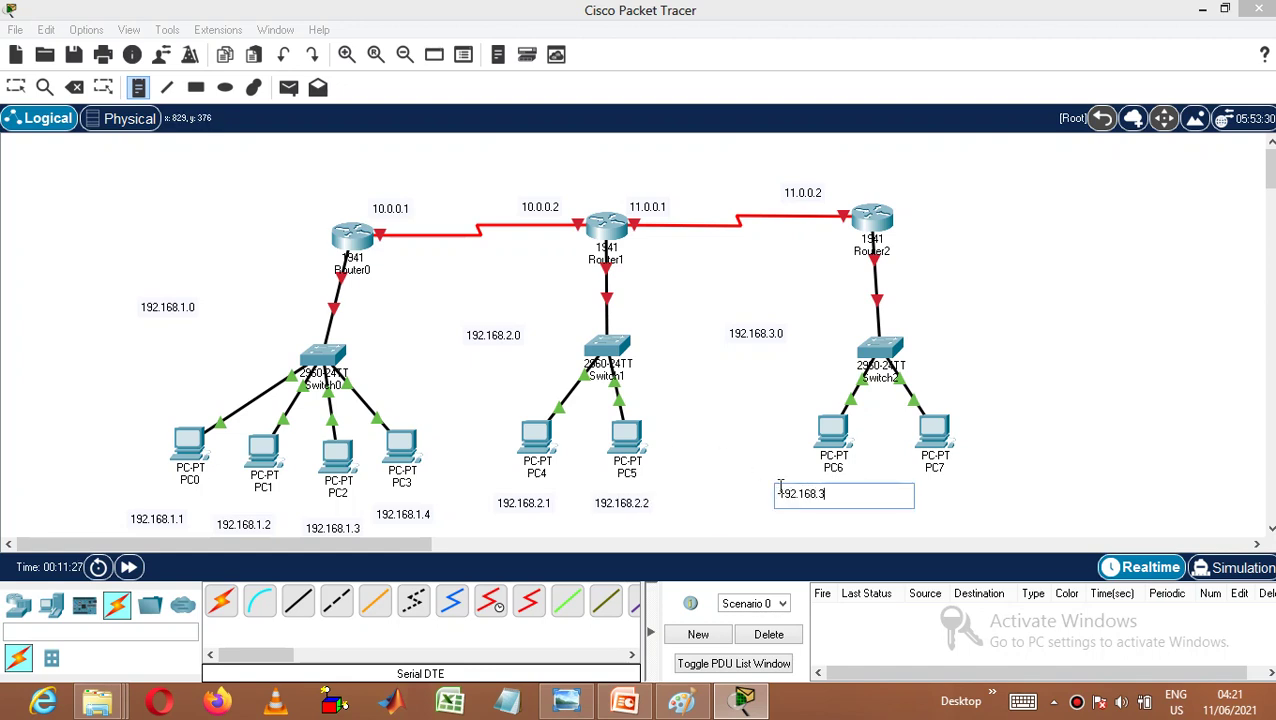
pyautogui.click(926, 488)
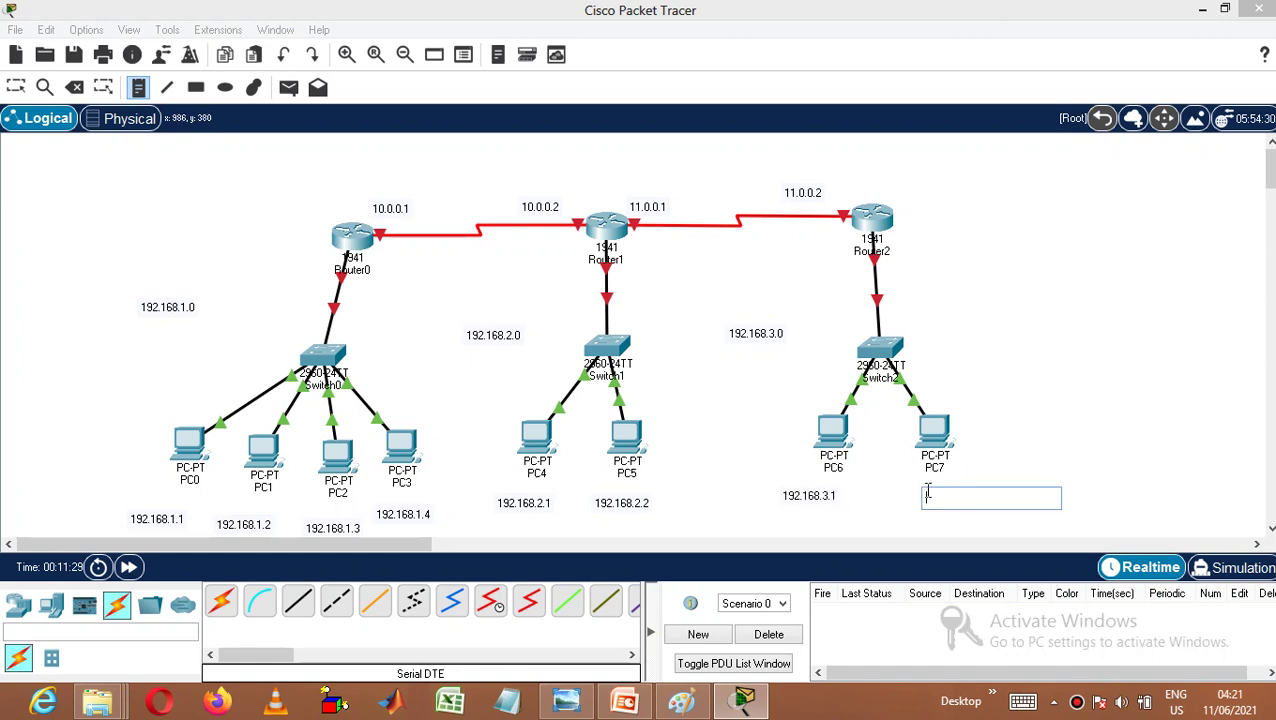
pyautogui.write('192.168.3.2')
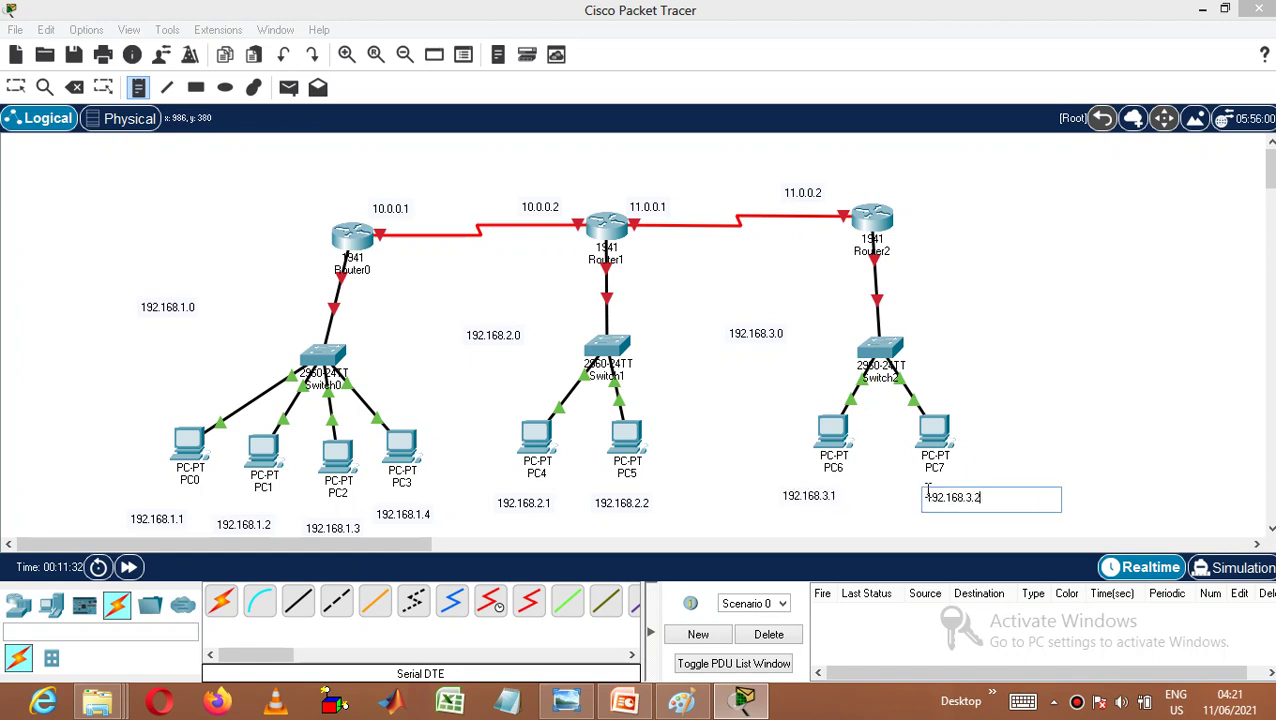
pyautogui.click(1156, 327)
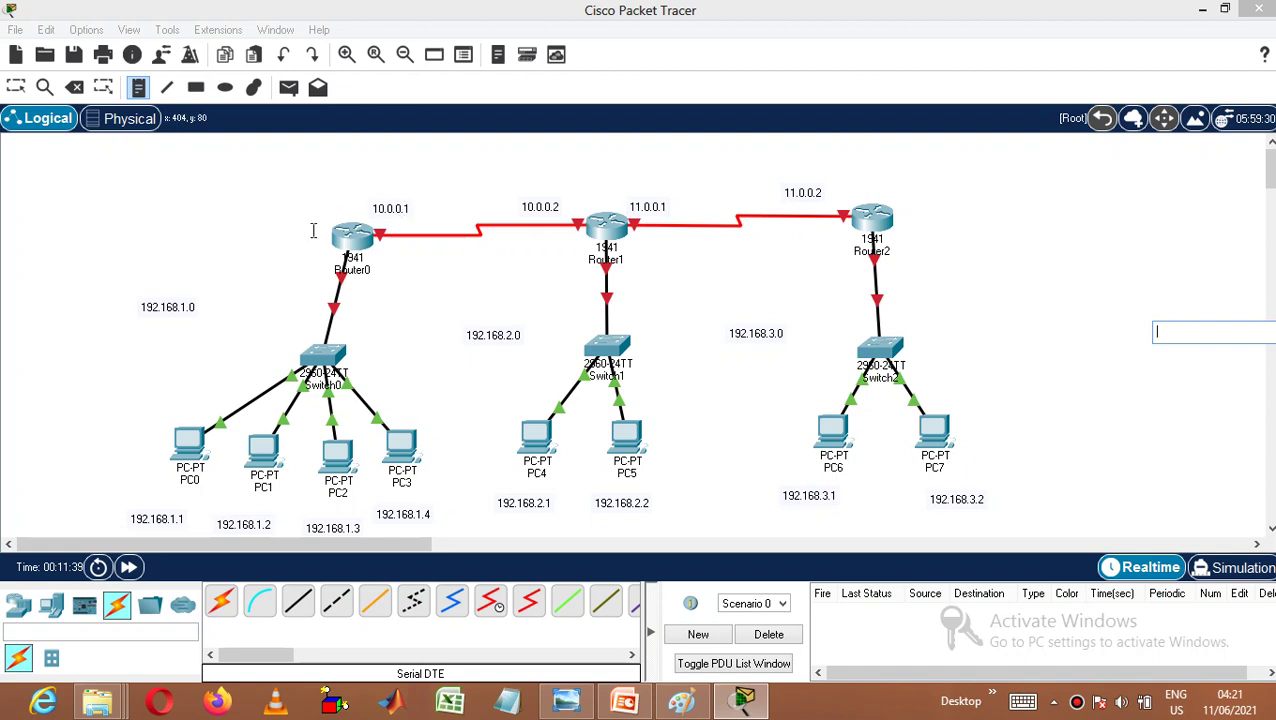
# - Add gateway address notes beside the router-to-switch links: 192.168.1.100 at Router0, 192.168.2.100 at Router1 and 192.168.3.100 at Router2
pyautogui.click(263, 276)
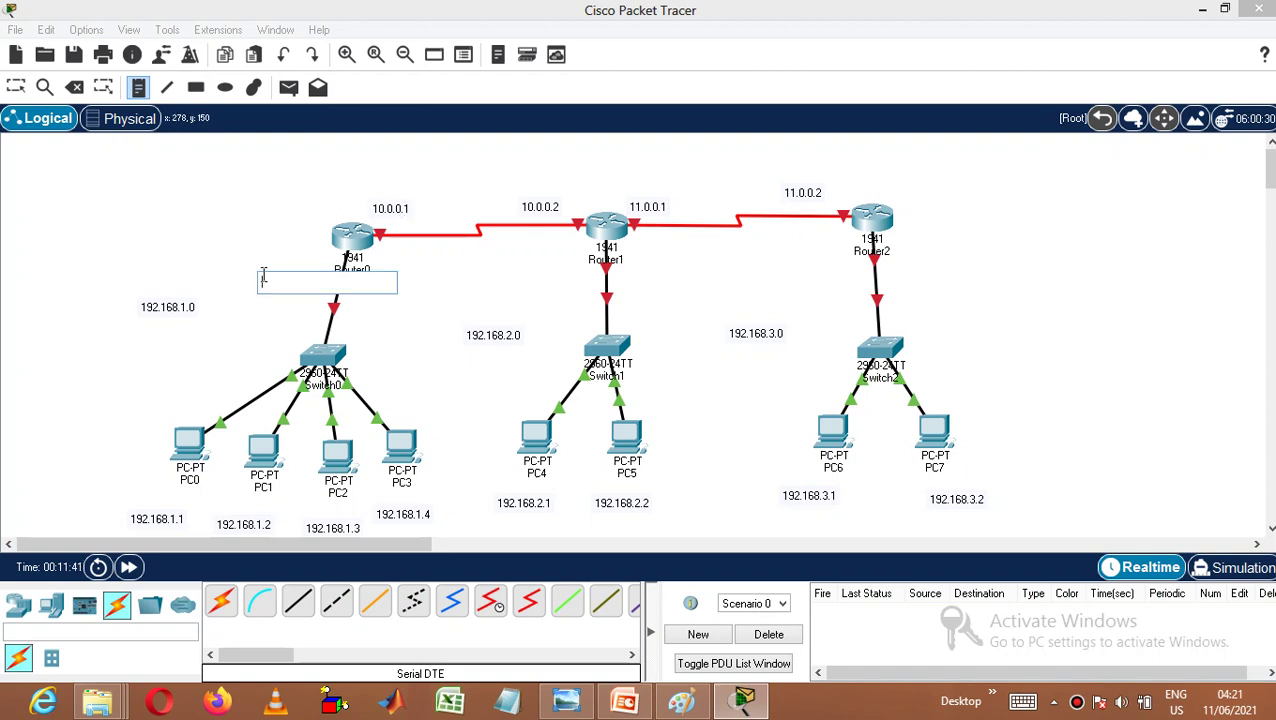
pyautogui.write('192.168.1.100')
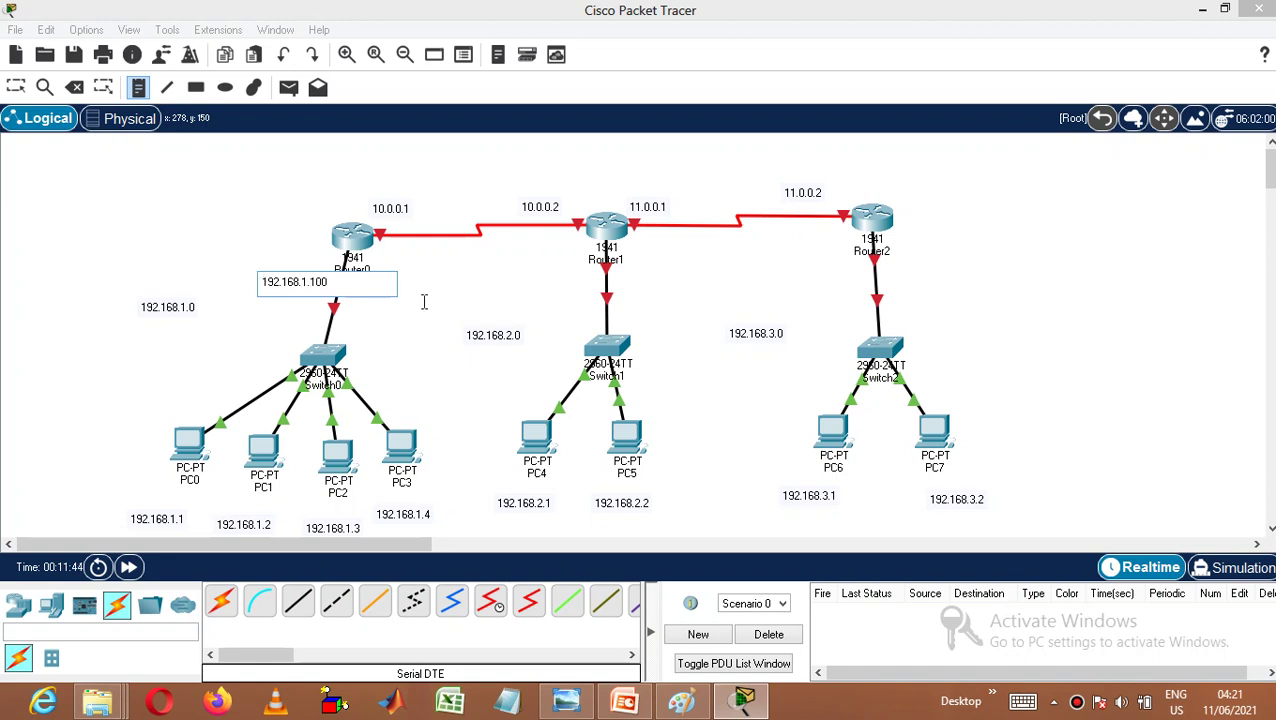
pyautogui.click(514, 272)
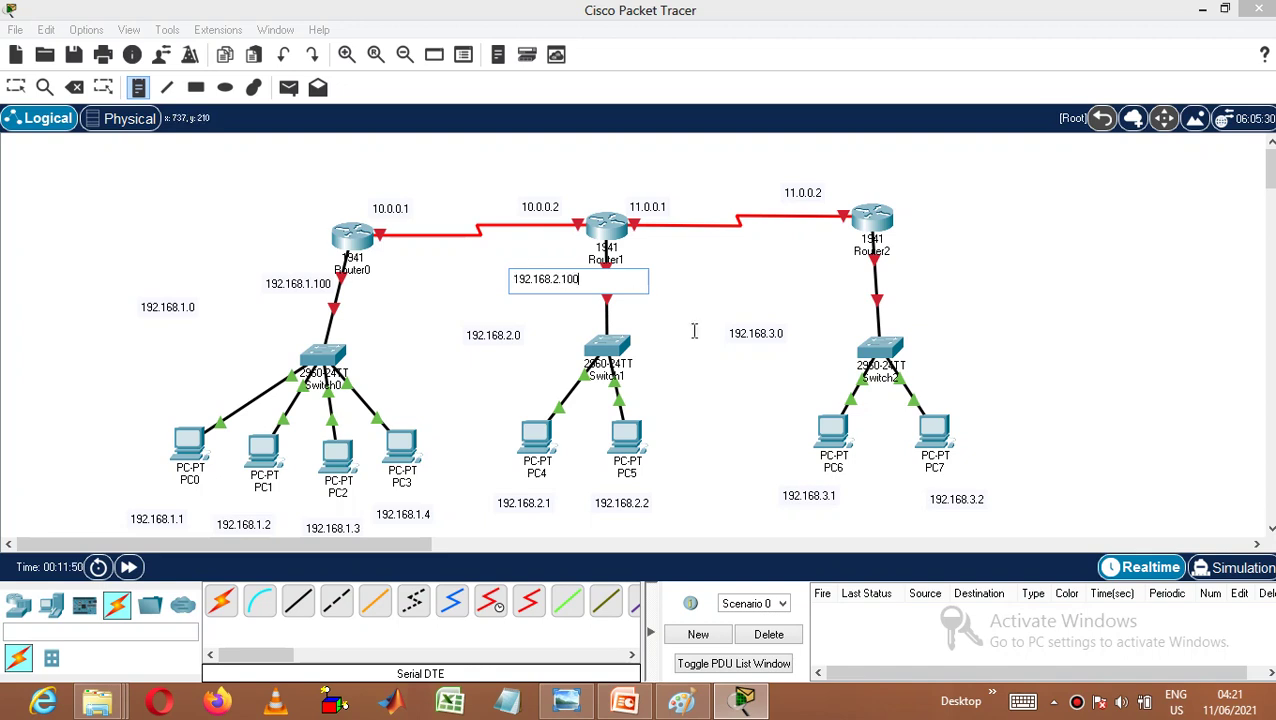
pyautogui.click(758, 256)
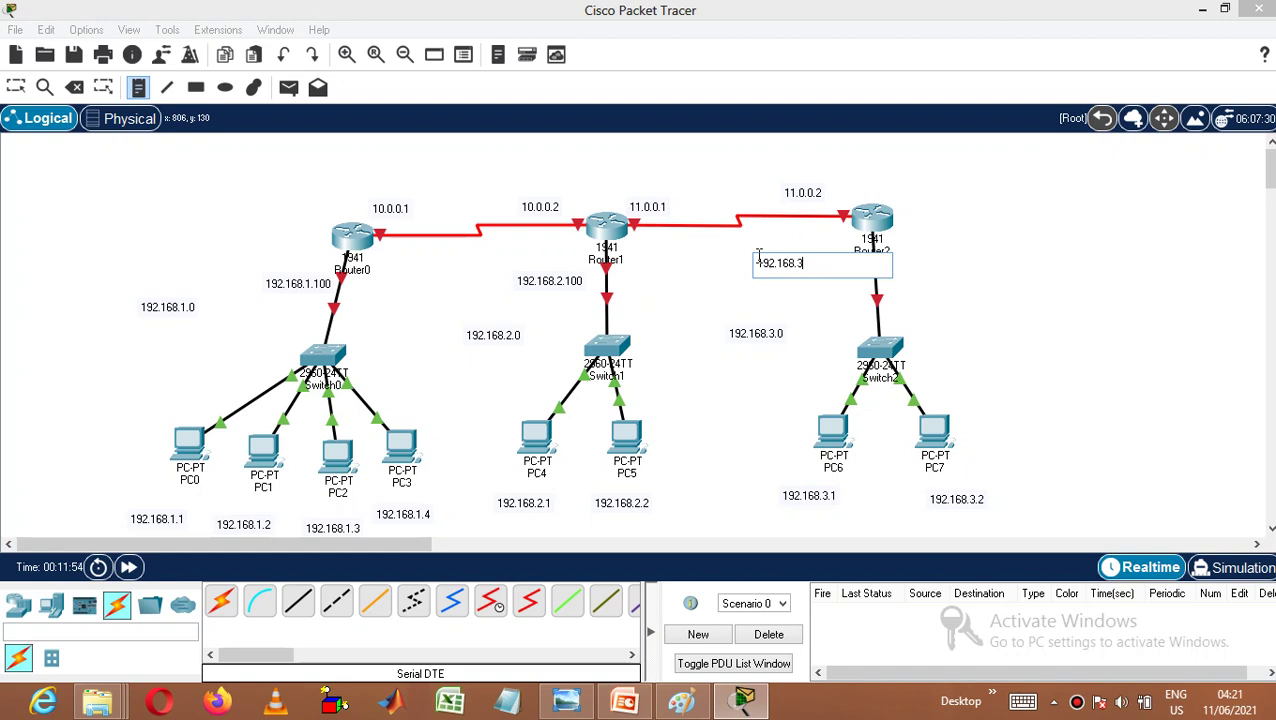
pyautogui.write('192.168.3.100')
pyautogui.click(977, 276)
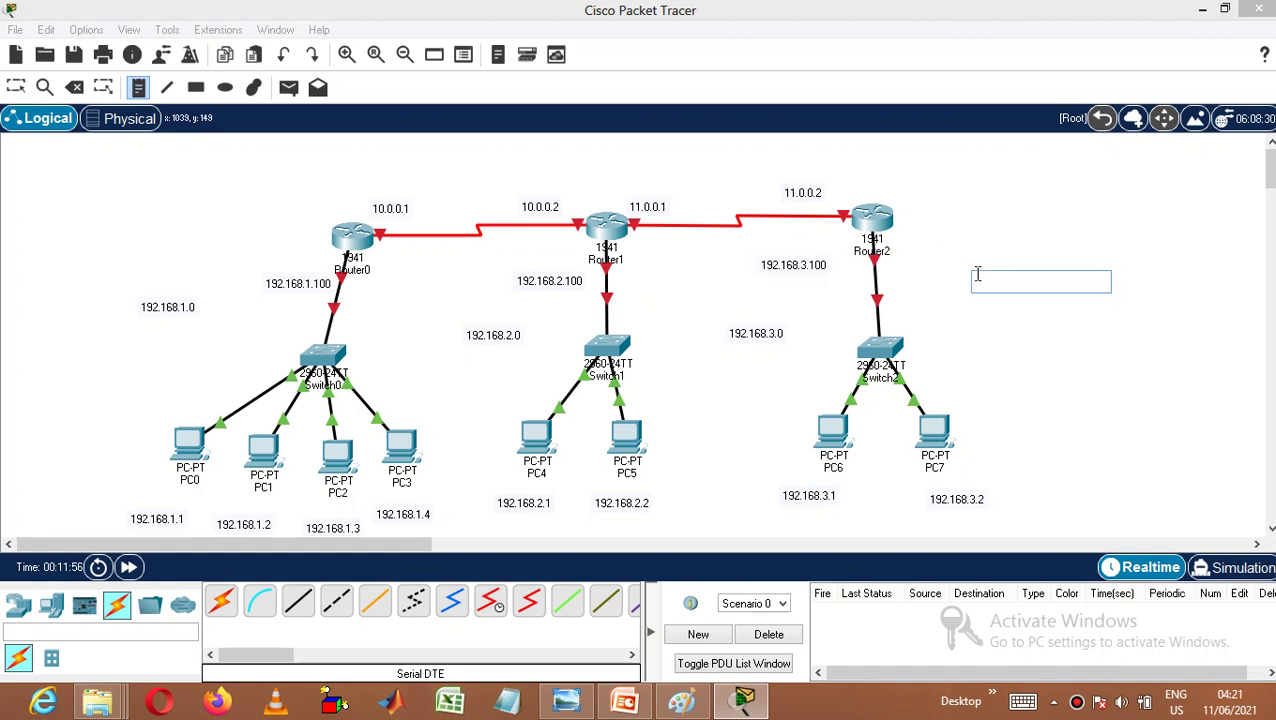
pyautogui.press('Escape')
pyautogui.press('Escape')
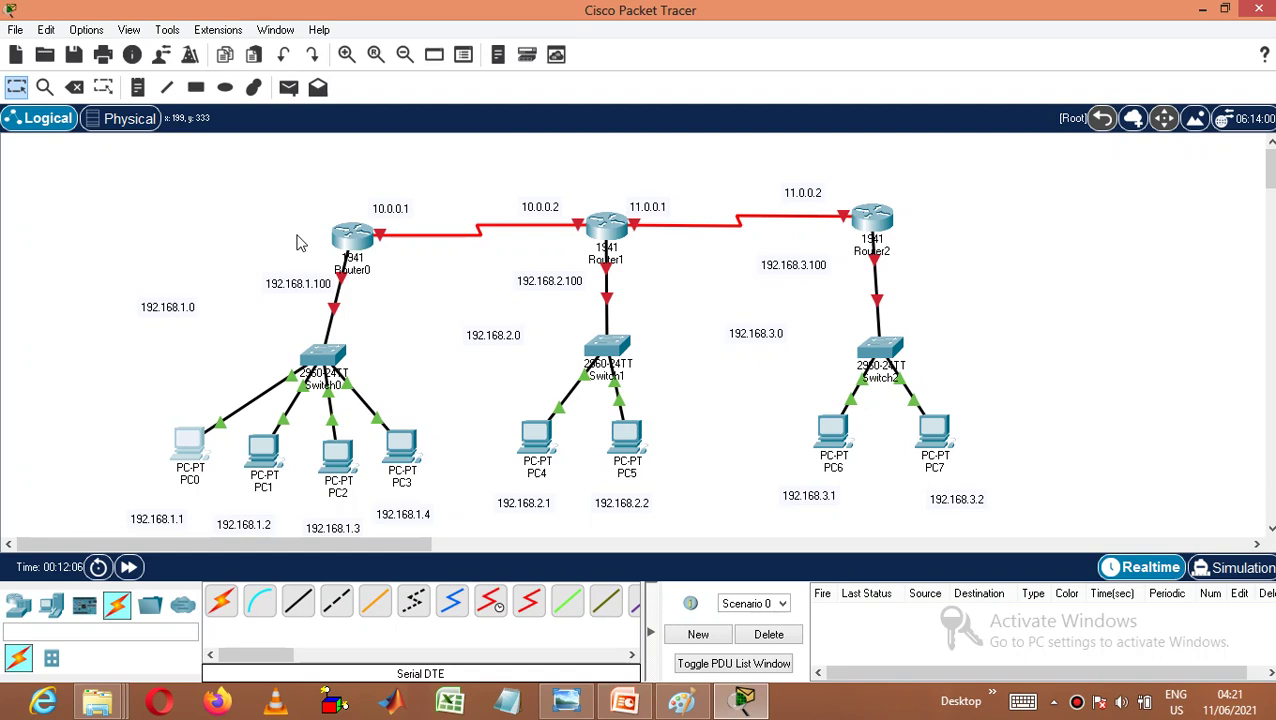
# - Assign PC0 the static IPv4 address 192.168.1.1 with subnet mask 255.255.255.0
pyautogui.click(196, 440)
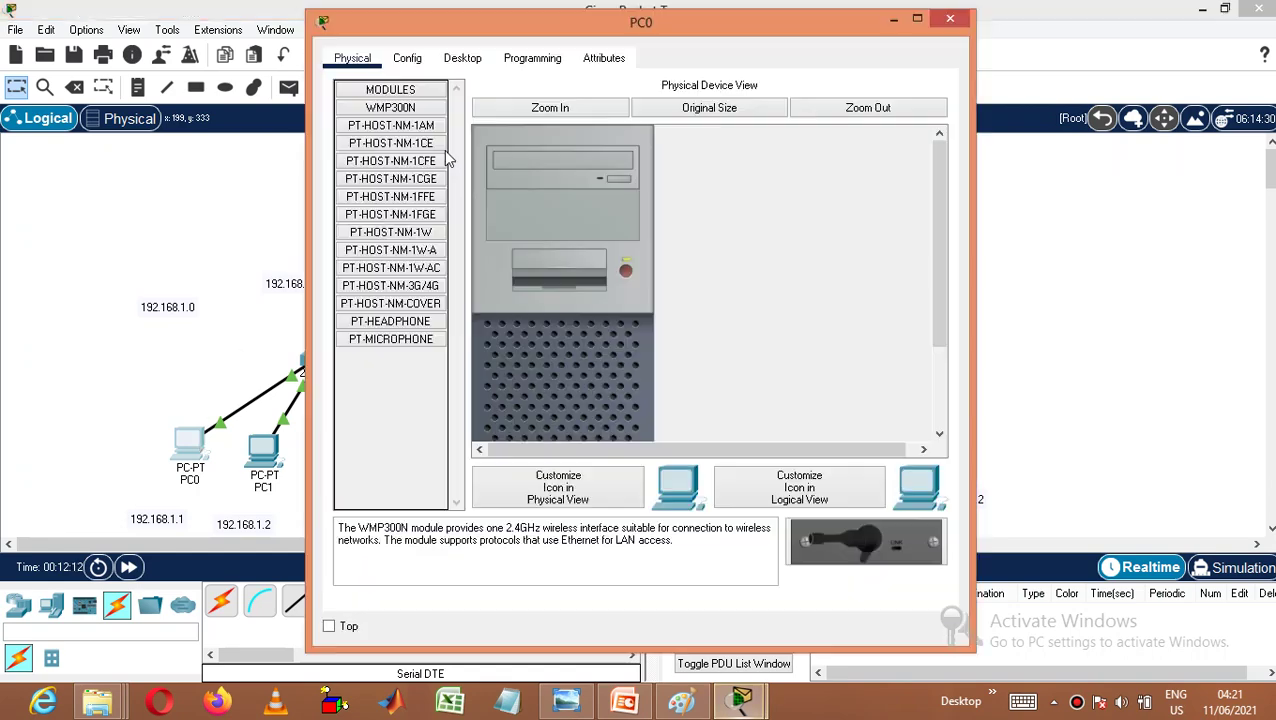
pyautogui.click(418, 62)
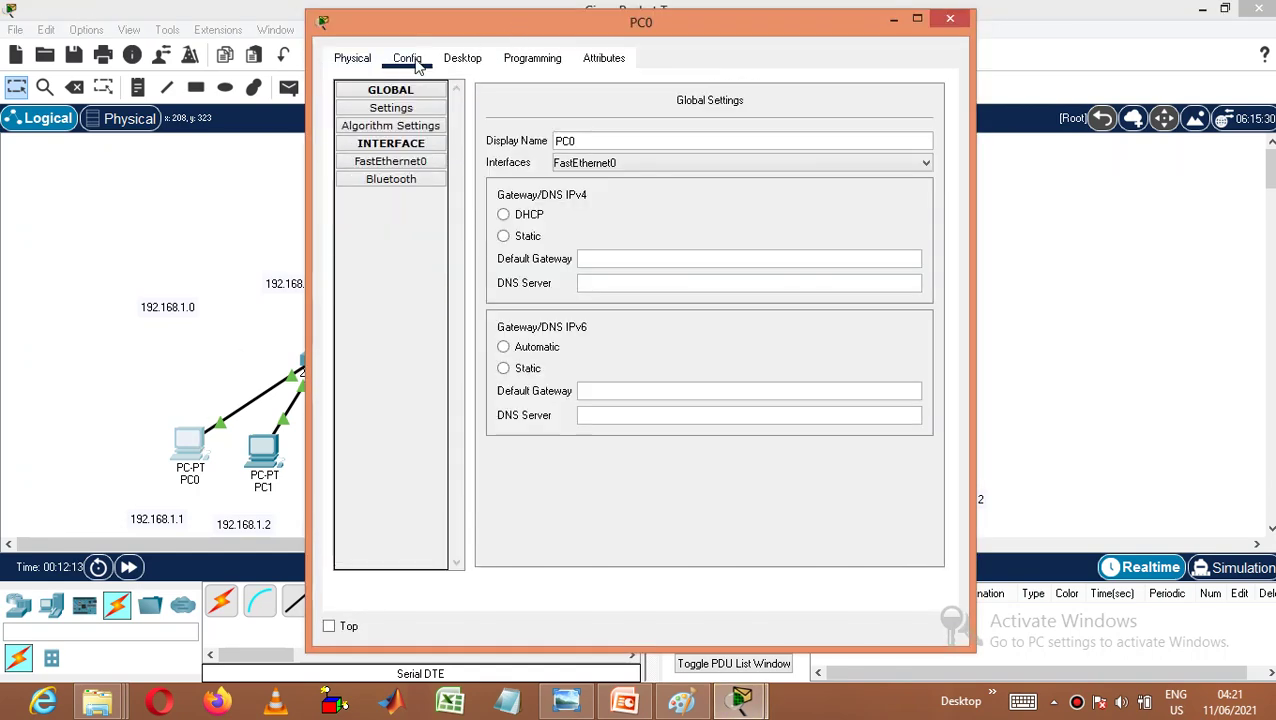
pyautogui.click(463, 58)
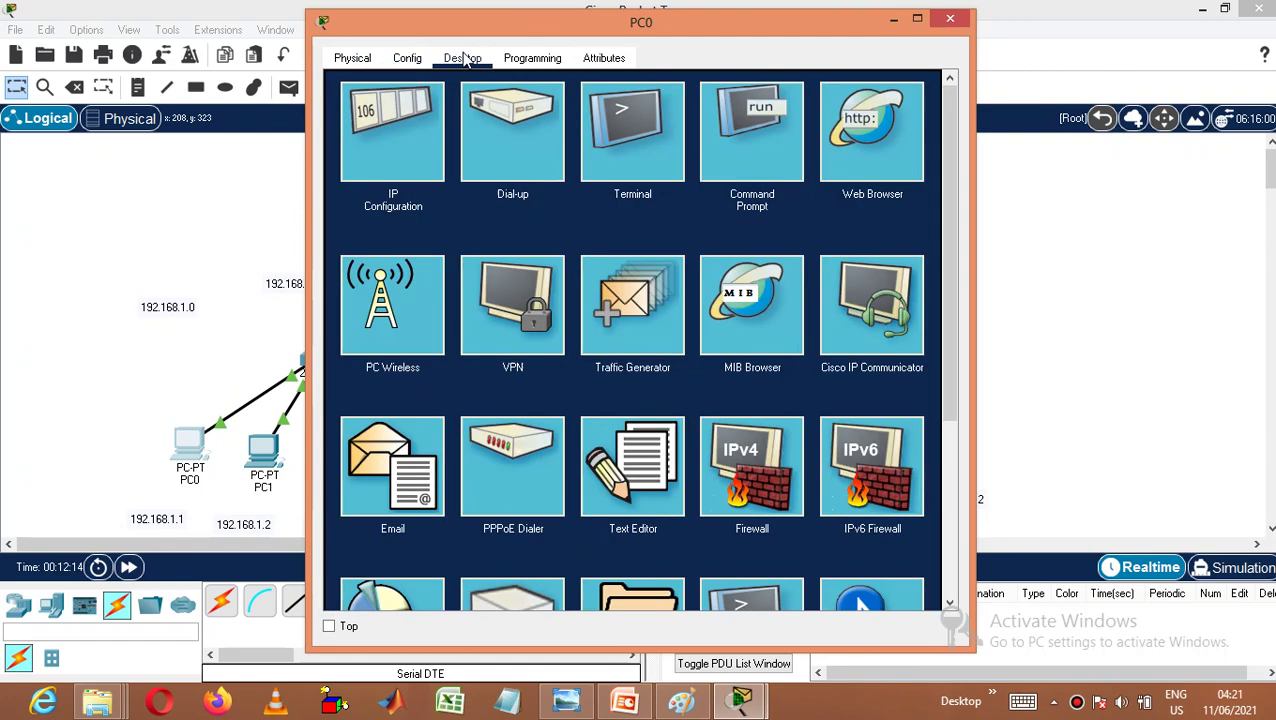
pyautogui.click(398, 185)
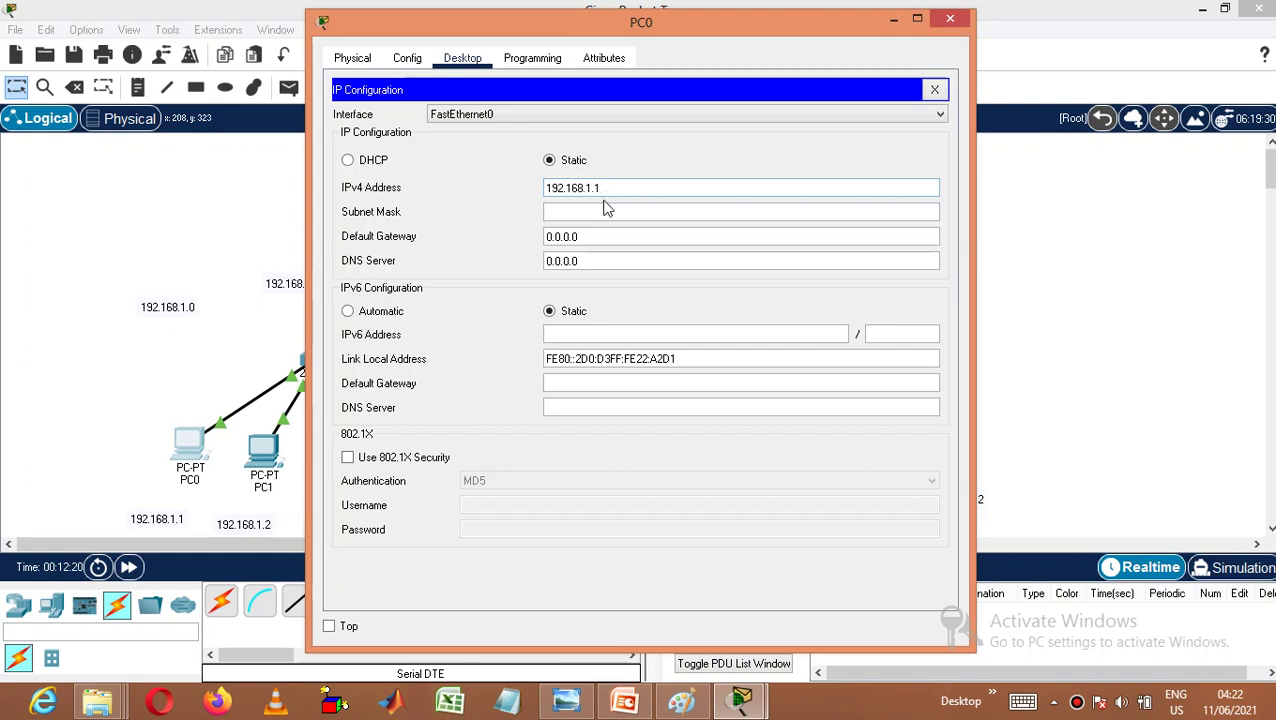
pyautogui.click(600, 211)
# - Set PC0's IPv4 default gateway to 192.168.1.100 and close its configuration window
pyautogui.click(600, 237)
pyautogui.press('BackSpace')
pyautogui.press('BackSpace')
pyautogui.press('BackSpace')
pyautogui.press('BackSpace')
pyautogui.press('BackSpace')
pyautogui.press('BackSpace')
pyautogui.press('BackSpace')
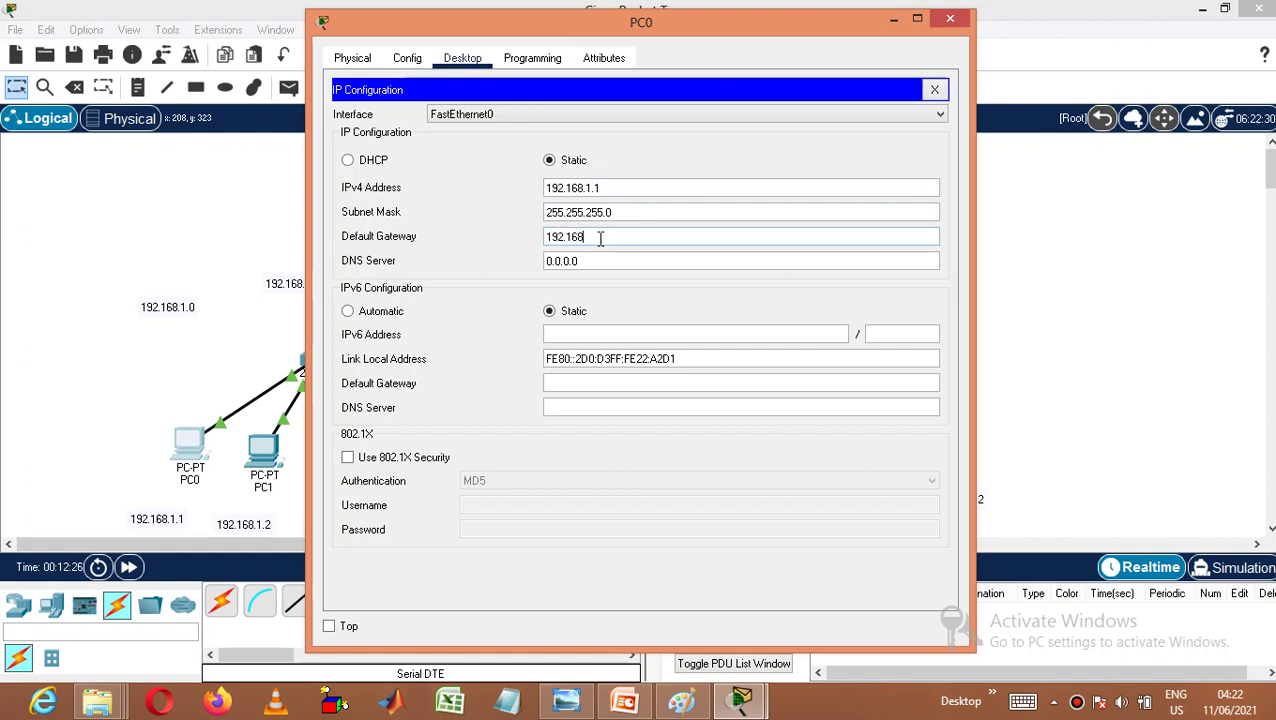
pyautogui.write('192.168.1.100')
pyautogui.click(609, 261)
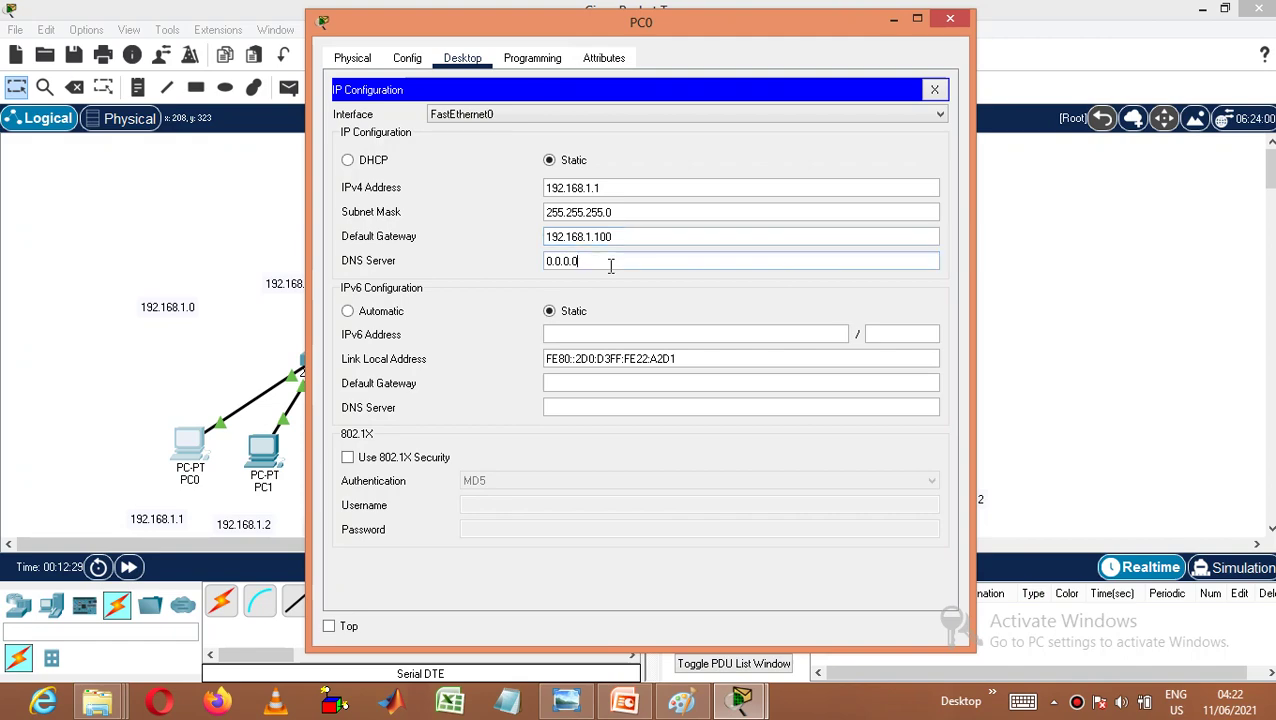
pyautogui.click(950, 18)
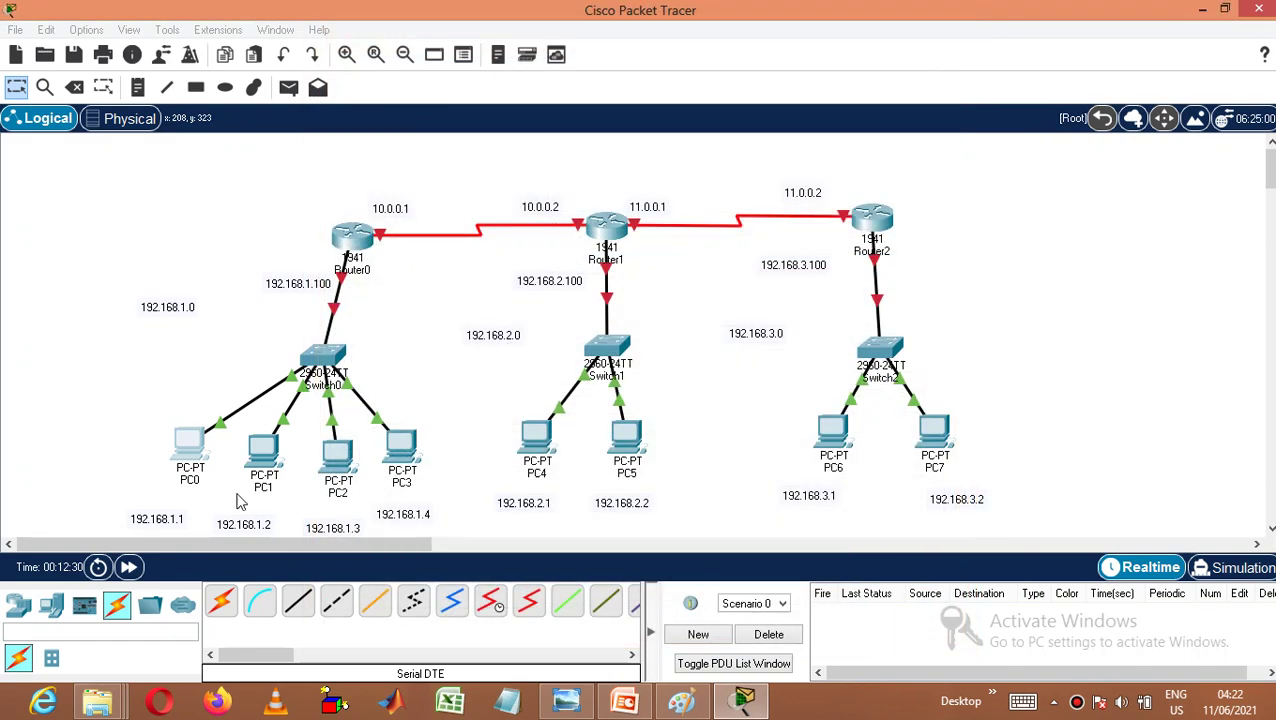
# - Assign PC1 the static IPv4 address 192.168.1.2 with subnet mask 255.255.255.0
pyautogui.click(272, 455)
pyautogui.click(462, 58)
pyautogui.click(378, 122)
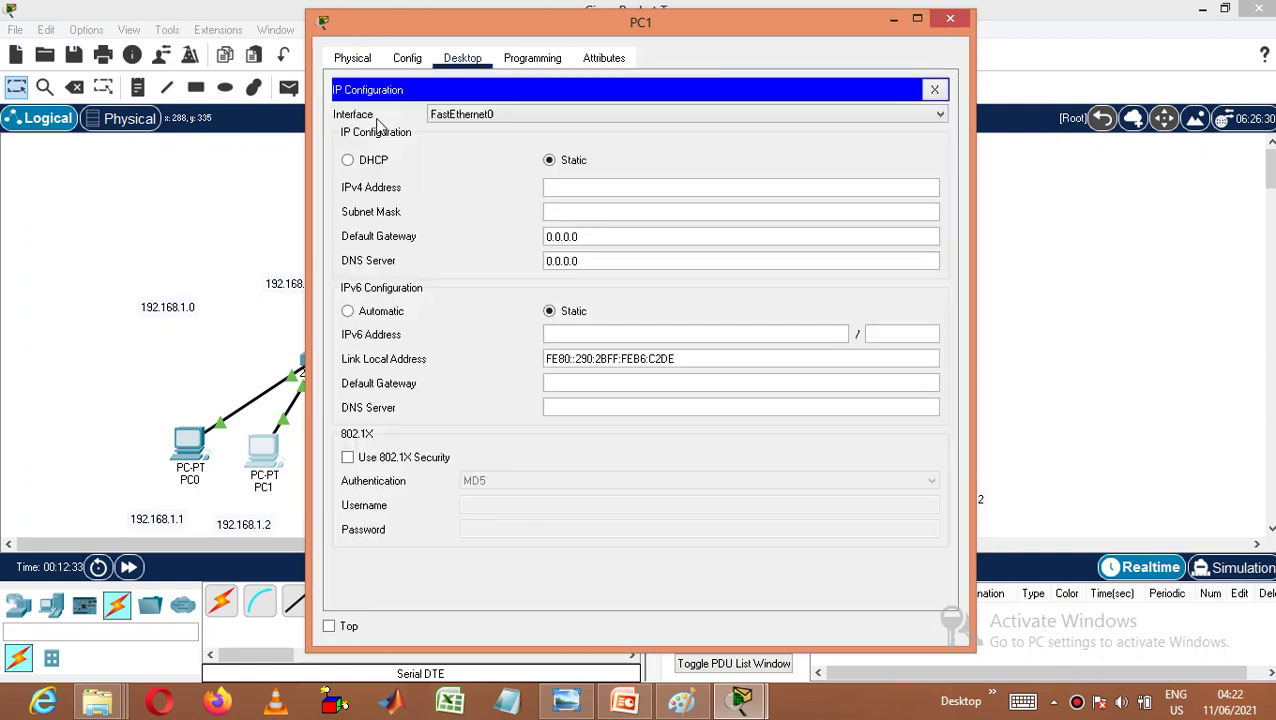
pyautogui.click(564, 184)
pyautogui.write('192.168.1.2')
pyautogui.click(584, 210)
# - Set PC1's IPv4 default gateway to 192.168.1.100 and close its configuration window
pyautogui.click(594, 237)
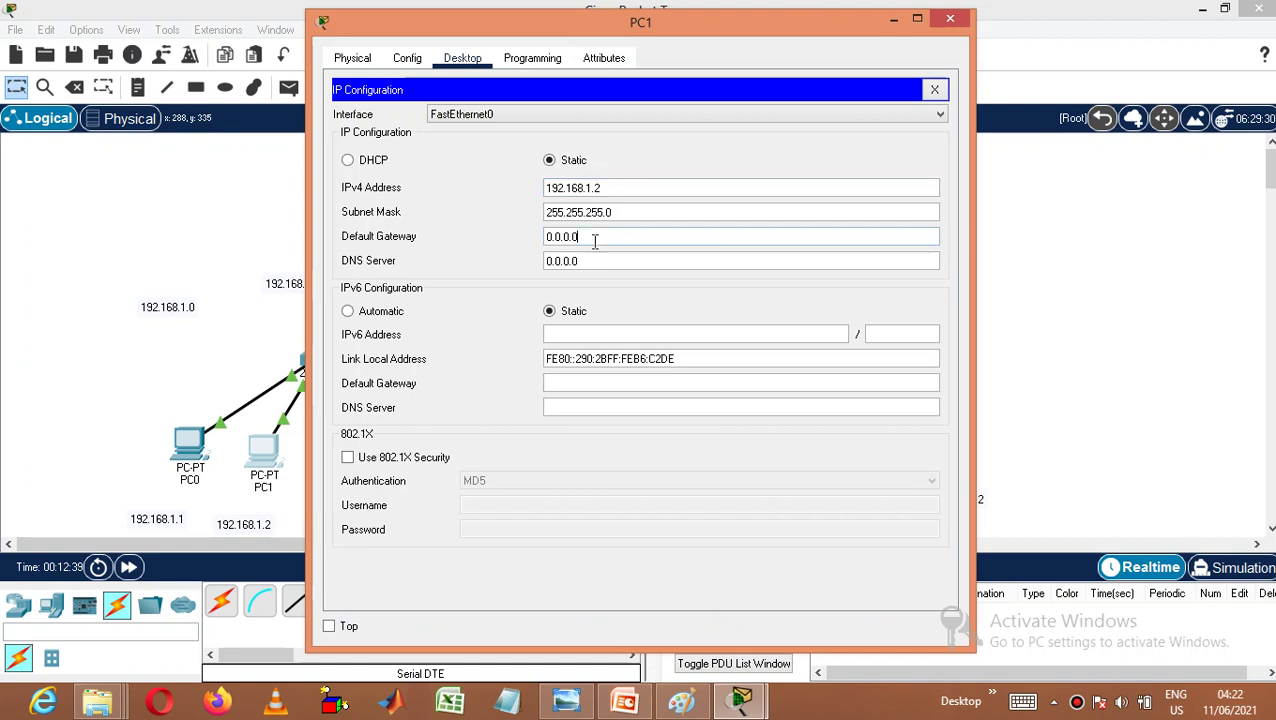
pyautogui.press('BackSpace')
pyautogui.press('BackSpace')
pyautogui.press('BackSpace')
pyautogui.press('BackSpace')
pyautogui.press('BackSpace')
pyautogui.write('192.168.1.100')
pyautogui.click(605, 259)
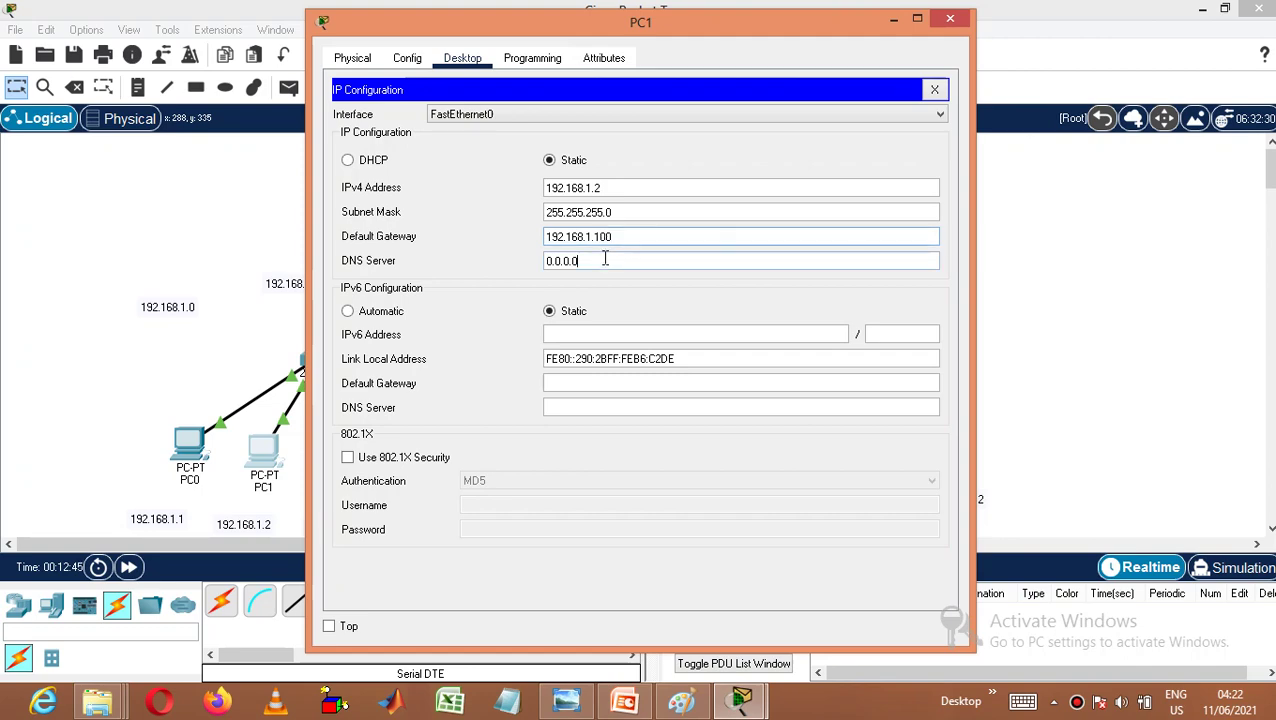
pyautogui.click(949, 18)
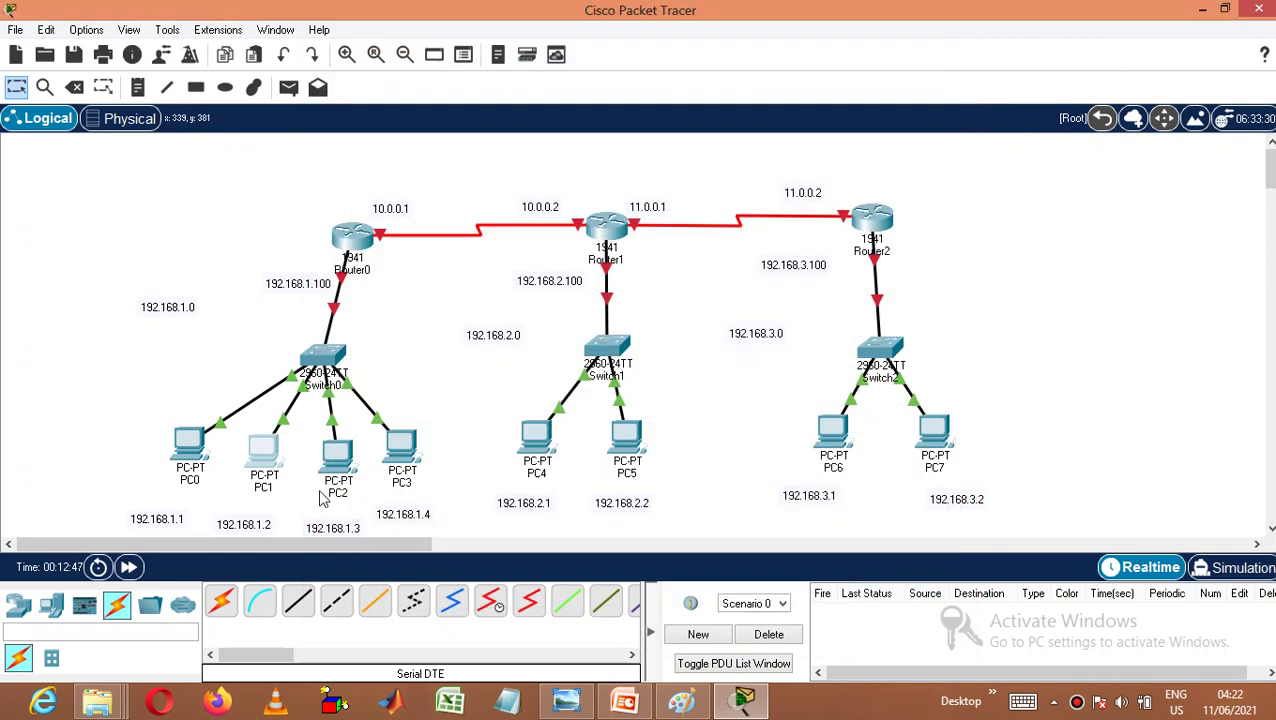
# - Assign PC2 the static IPv4 address 192.168.1.3 with subnet mask 255.255.255.0
pyautogui.click(340, 458)
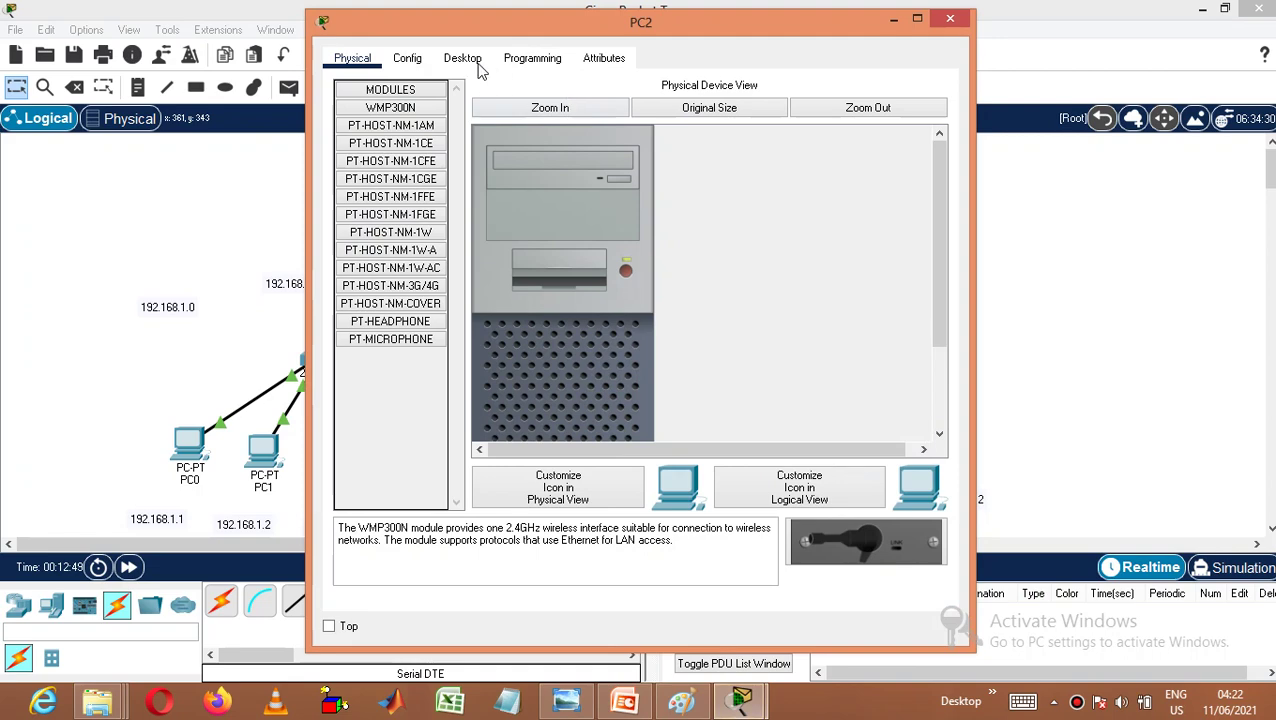
pyautogui.click(472, 59)
pyautogui.click(423, 150)
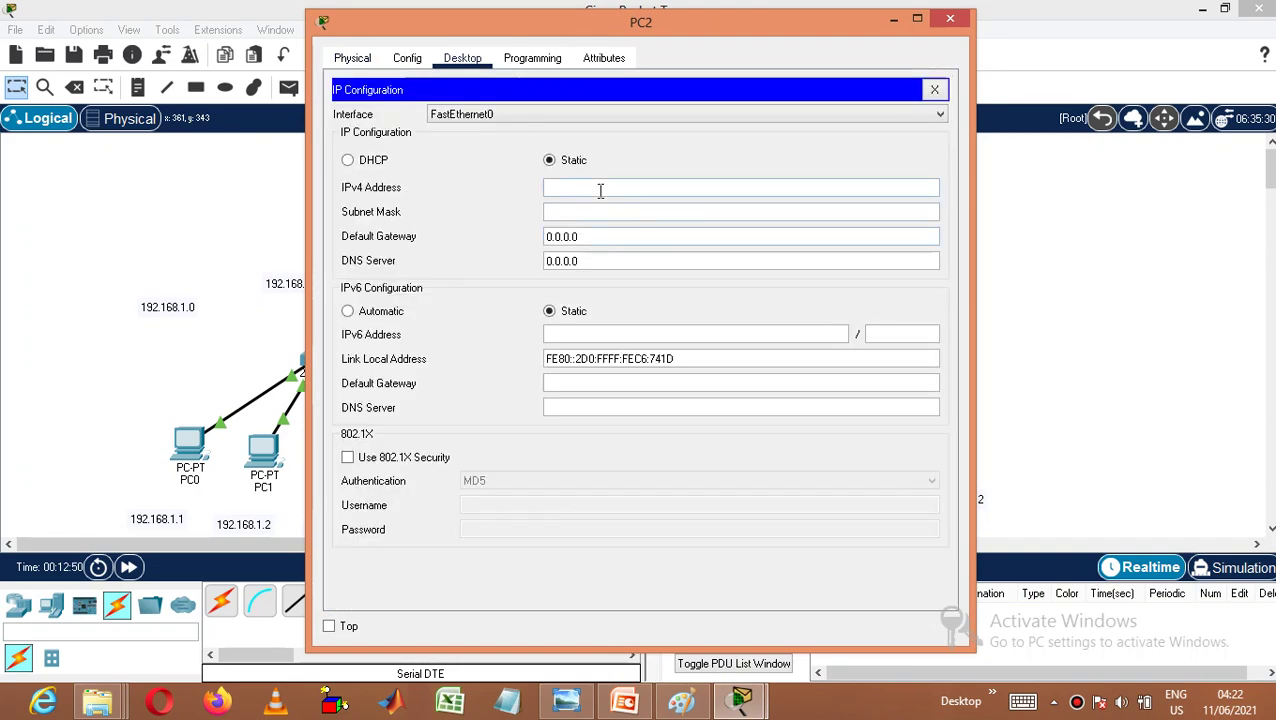
pyautogui.click(600, 190)
pyautogui.write('192.168.1.3')
pyautogui.click(609, 220)
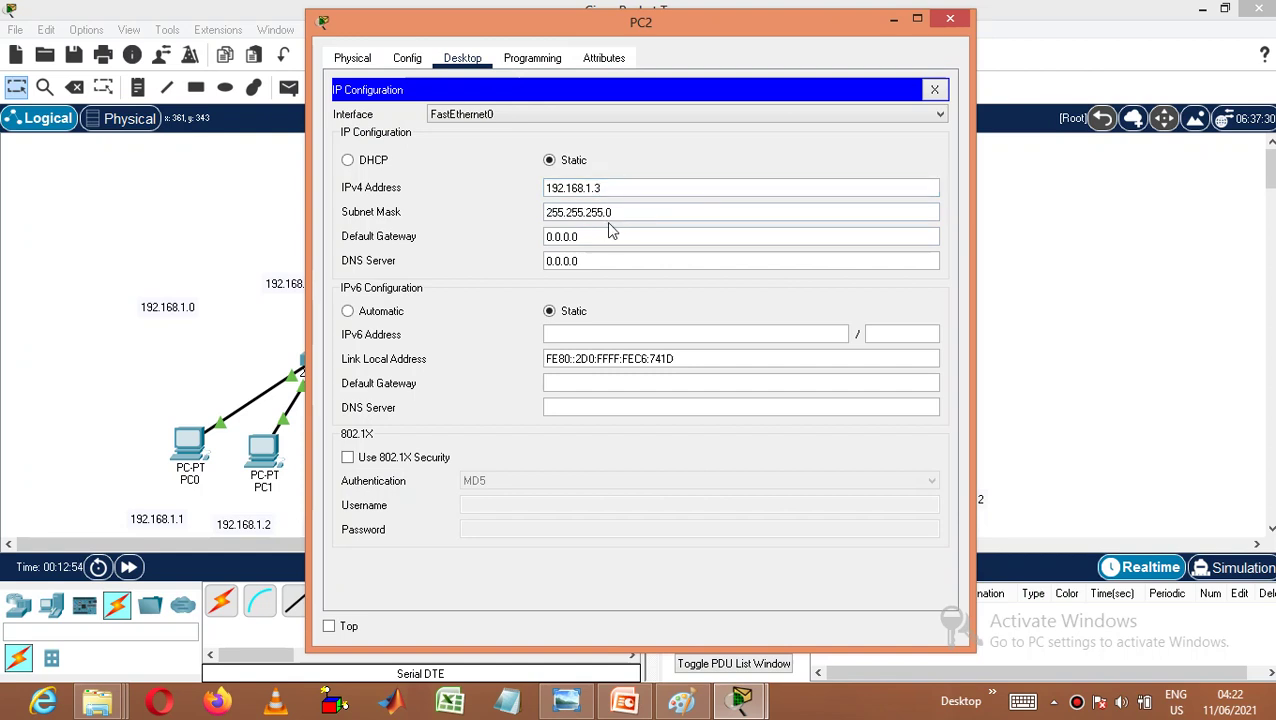
# - Set PC2's IPv4 default gateway to 192.168.1.100 and close its configuration window
pyautogui.click(610, 234)
pyautogui.press('BackSpace')
pyautogui.press('BackSpace')
pyautogui.press('BackSpace')
pyautogui.press('BackSpace')
pyautogui.press('BackSpace')
pyautogui.write('192.168.1.100')
pyautogui.press('Tab')
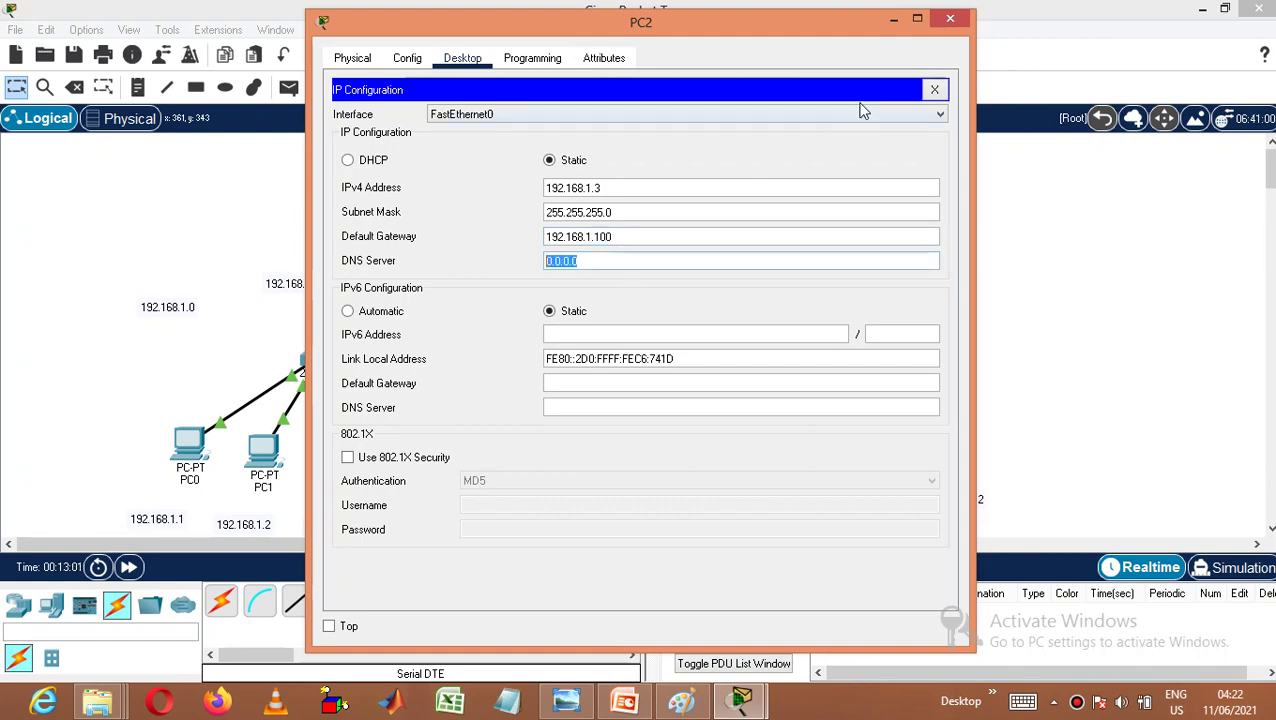
pyautogui.click(950, 20)
# - Assign PC3 the static IPv4 address 192.168.1.4 with subnet mask 255.255.255.0
pyautogui.click(418, 453)
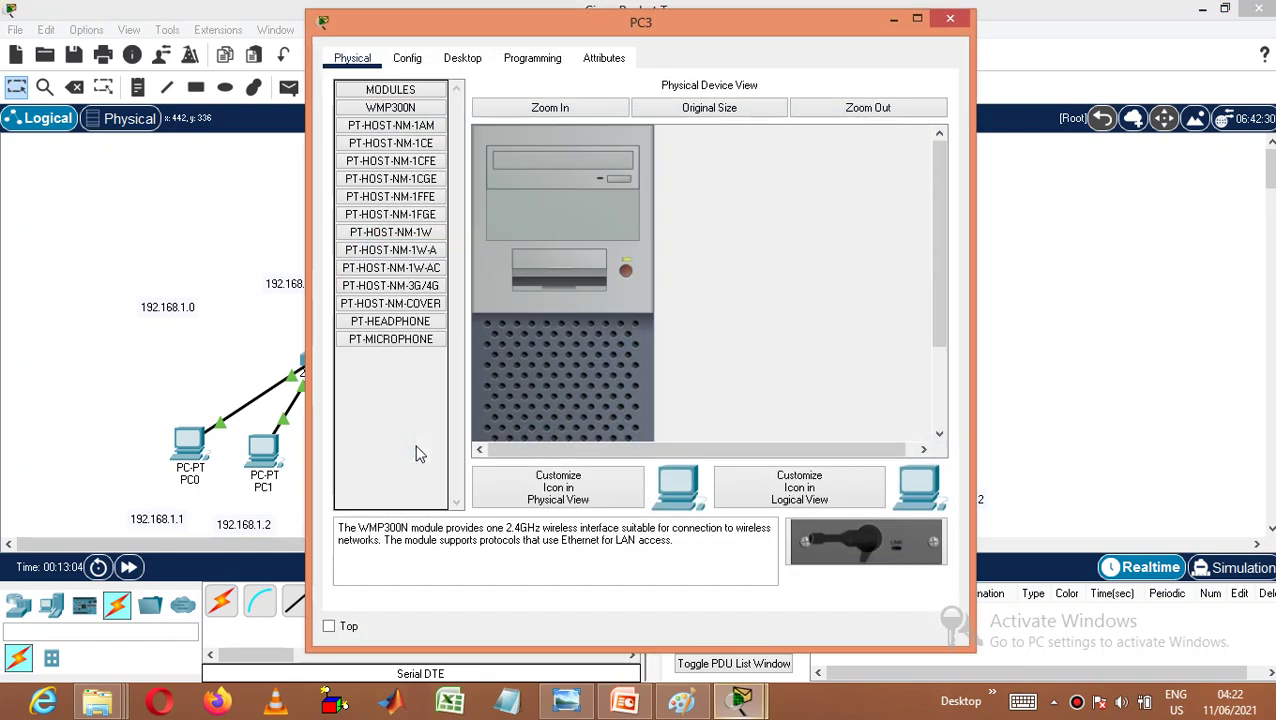
pyautogui.click(462, 58)
pyautogui.click(403, 141)
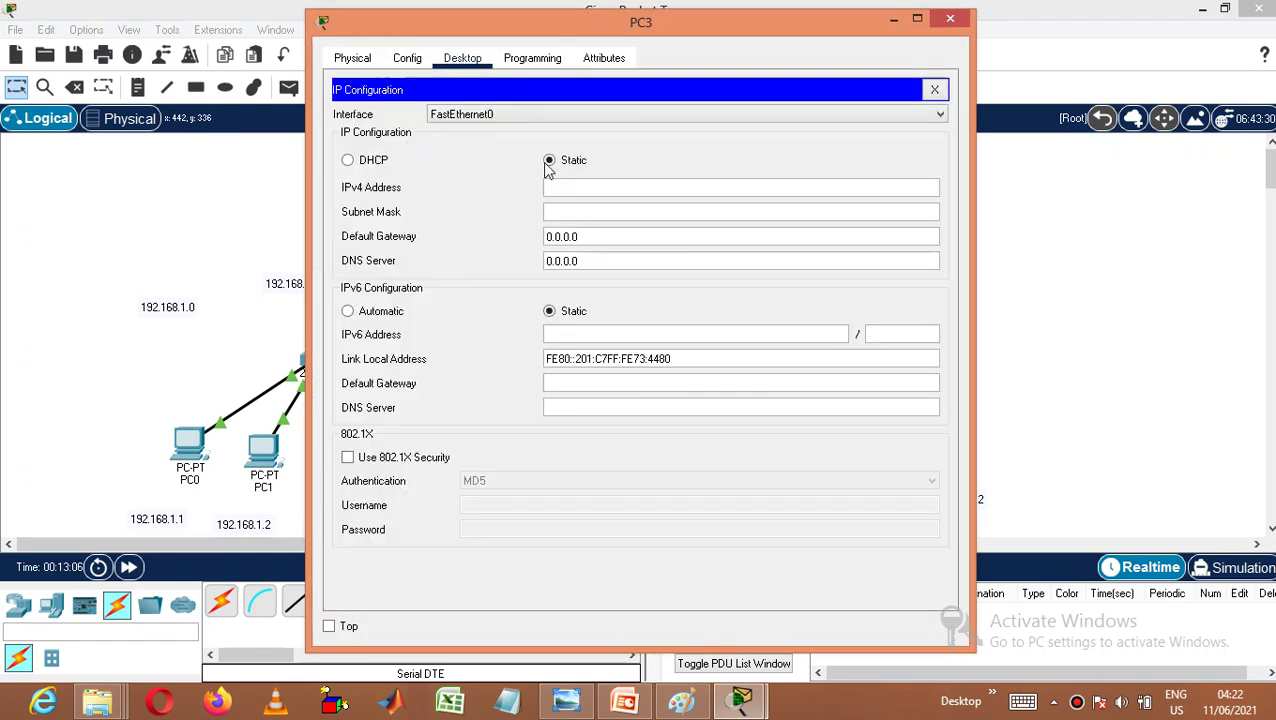
pyautogui.click(561, 187)
pyautogui.write('192.168.1.4')
pyautogui.click(568, 211)
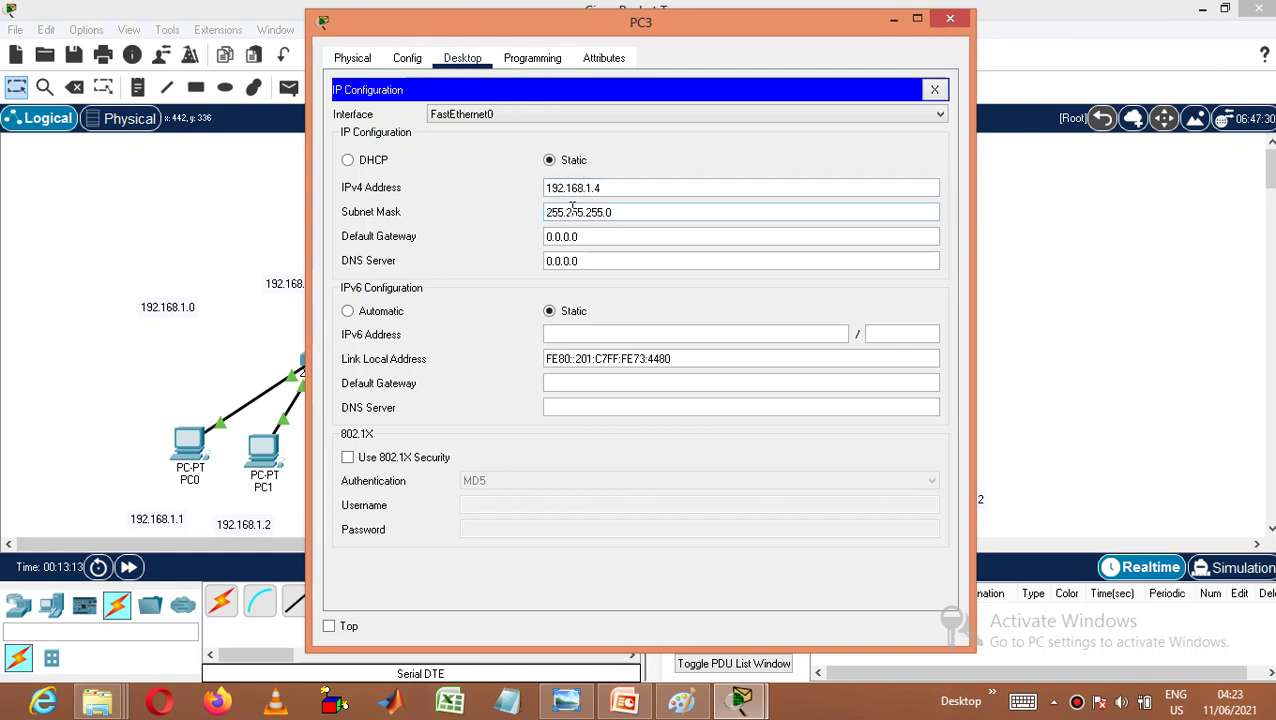
# - Set PC3's IPv4 default gateway to 192.168.1.100 and close its configuration window
pyautogui.click(591, 233)
pyautogui.press('BackSpace')
pyautogui.press('BackSpace')
pyautogui.press('BackSpace')
pyautogui.press('BackSpace')
pyautogui.press('BackSpace')
pyautogui.press('BackSpace')
pyautogui.press('BackSpace')
pyautogui.write('192.168.')
pyautogui.write('1.100')
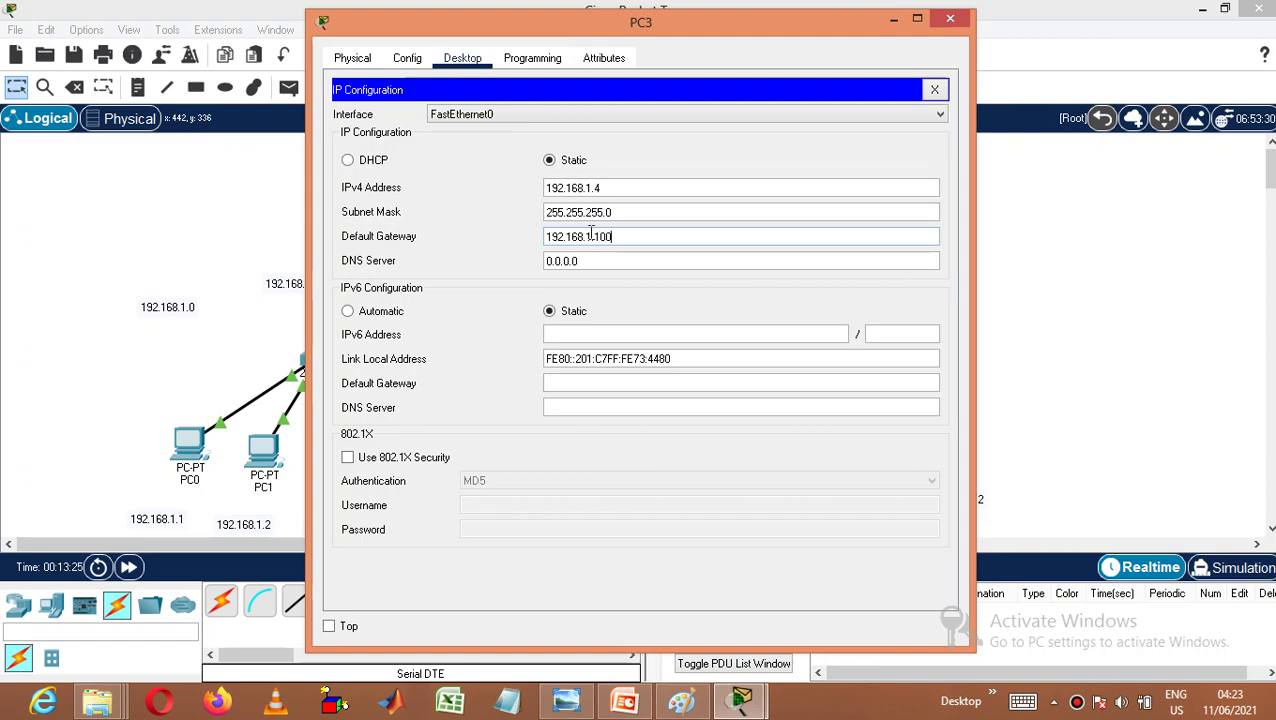
pyautogui.click(610, 260)
pyautogui.click(949, 18)
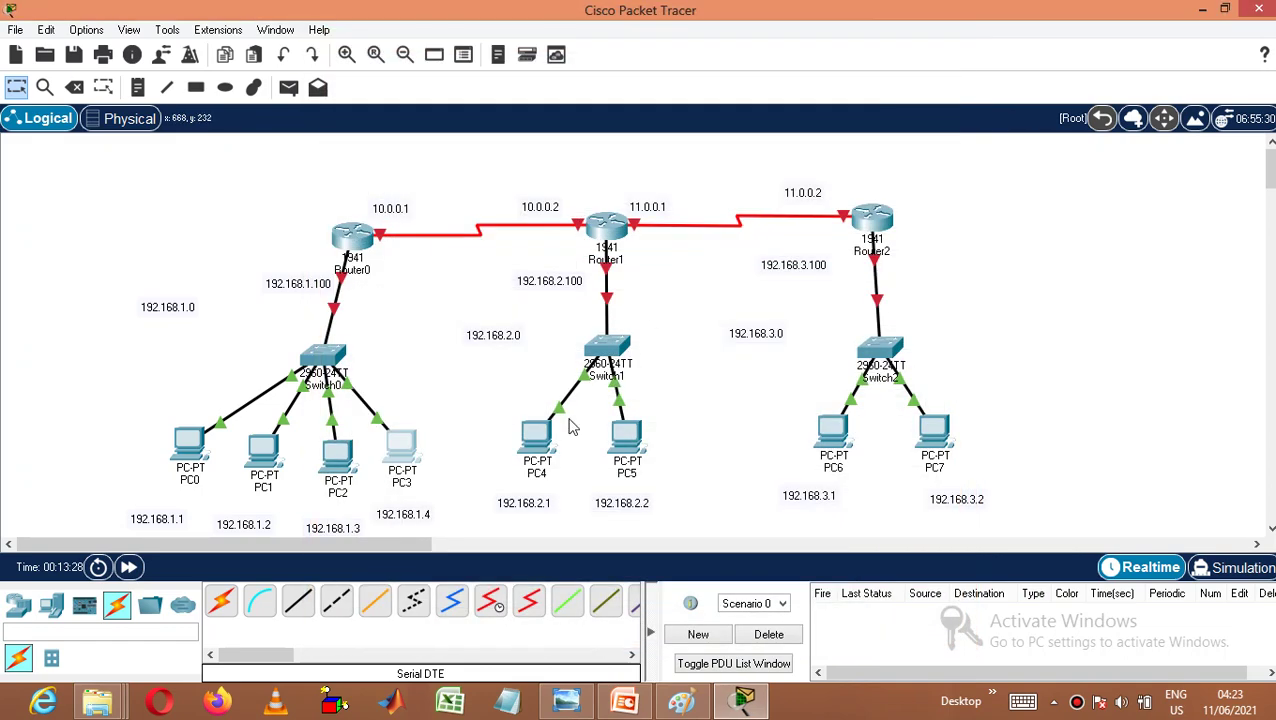
# - Assign PC4 the static IPv4 address 192.168.2.1 with subnet mask 255.255.255.0
pyautogui.click(530, 436)
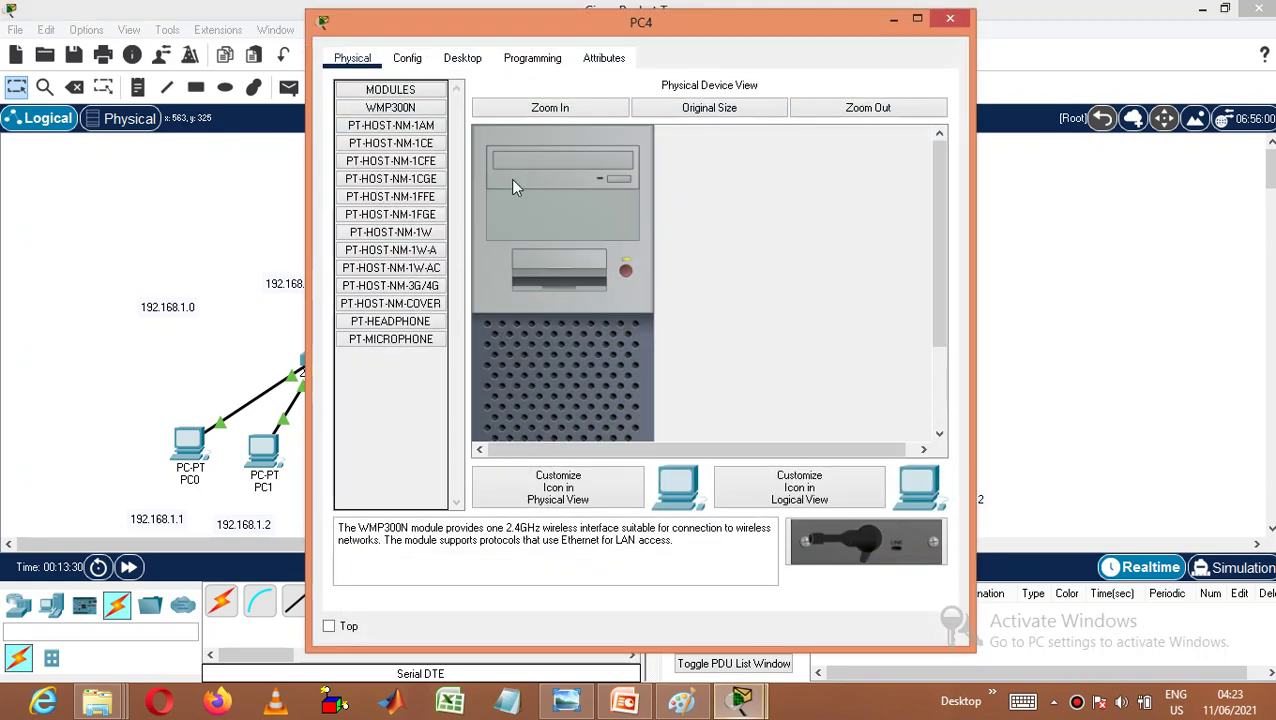
pyautogui.click(465, 57)
pyautogui.click(415, 132)
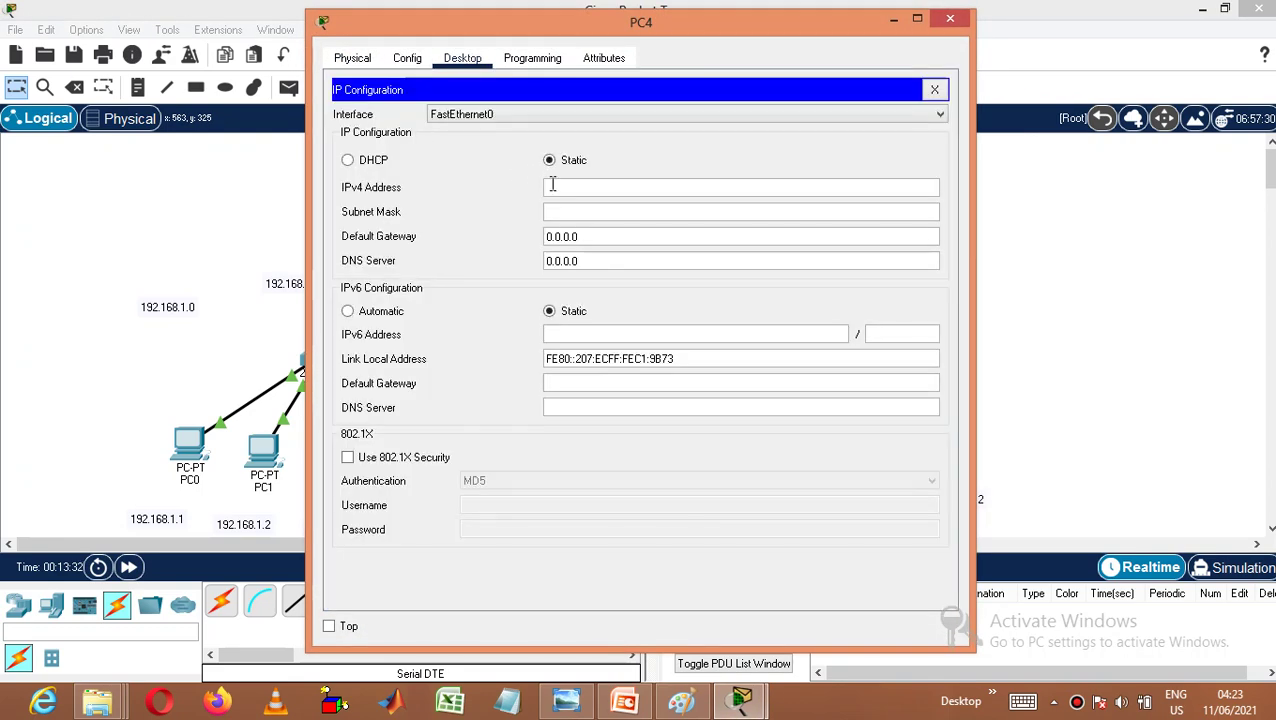
pyautogui.click(552, 186)
pyautogui.write('192.168.2.11')
pyautogui.press('BackSpace')
pyautogui.write('0')
pyautogui.press('BackSpace')
pyautogui.press('BackSpace')
pyautogui.write('1')
pyautogui.click(558, 212)
# - Set PC4's IPv4 default gateway to 192.168.2.100 and close its configuration window
pyautogui.click(587, 240)
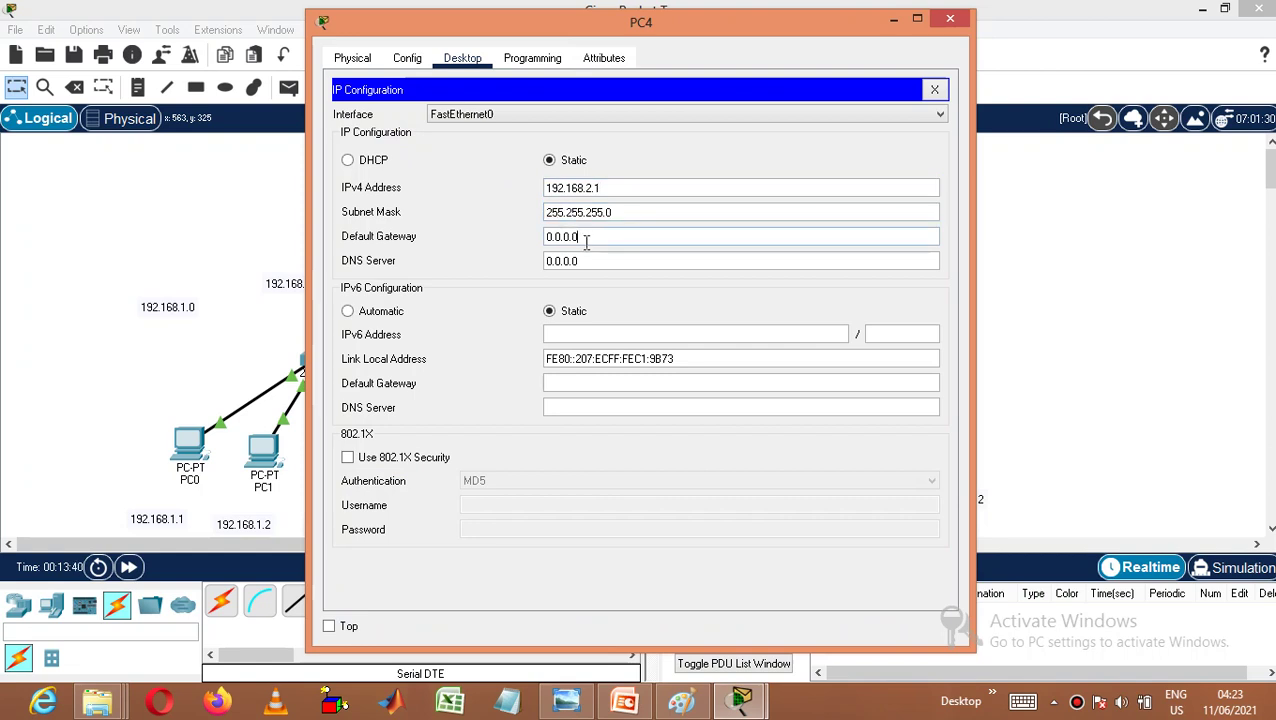
pyautogui.press('BackSpace')
pyautogui.press('BackSpace')
pyautogui.press('BackSpace')
pyautogui.press('BackSpace')
pyautogui.press('BackSpace')
pyautogui.write('192.168.2.100')
pyautogui.click(950, 20)
# - Assign PC5 the static IPv4 address 192.168.2.2 with subnet mask 255.255.255.0
pyautogui.click(624, 435)
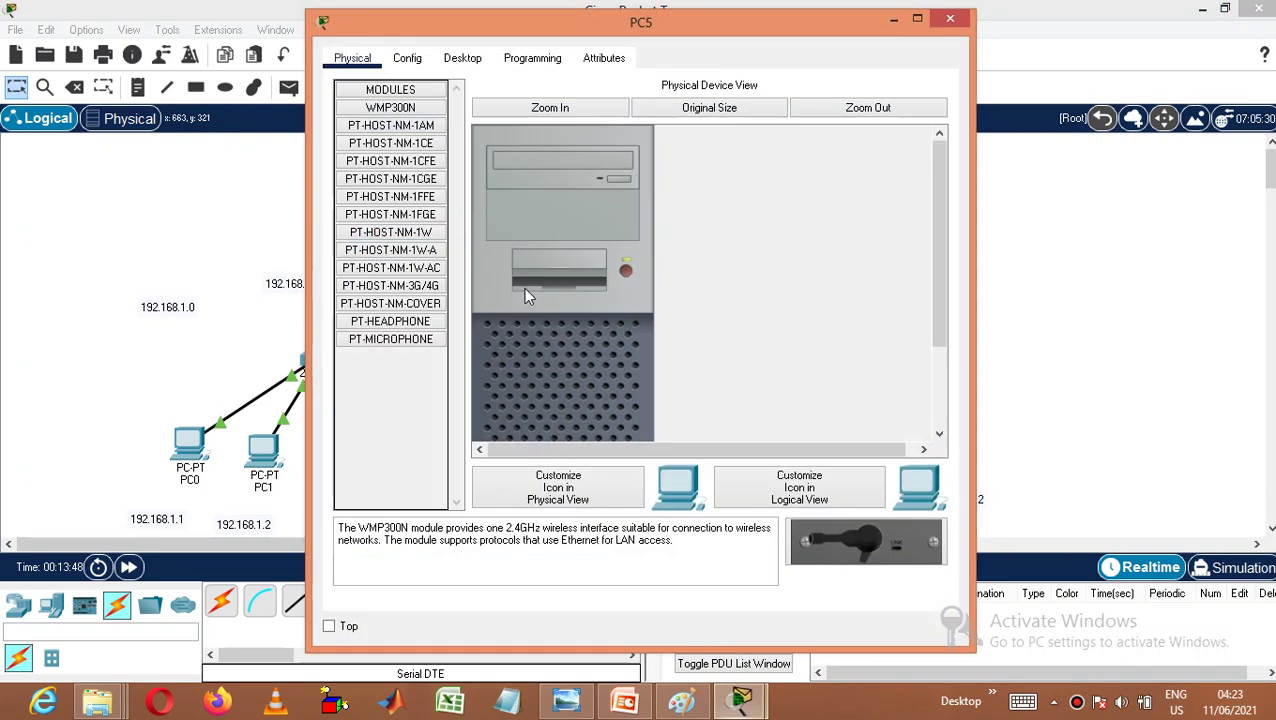
pyautogui.click(462, 57)
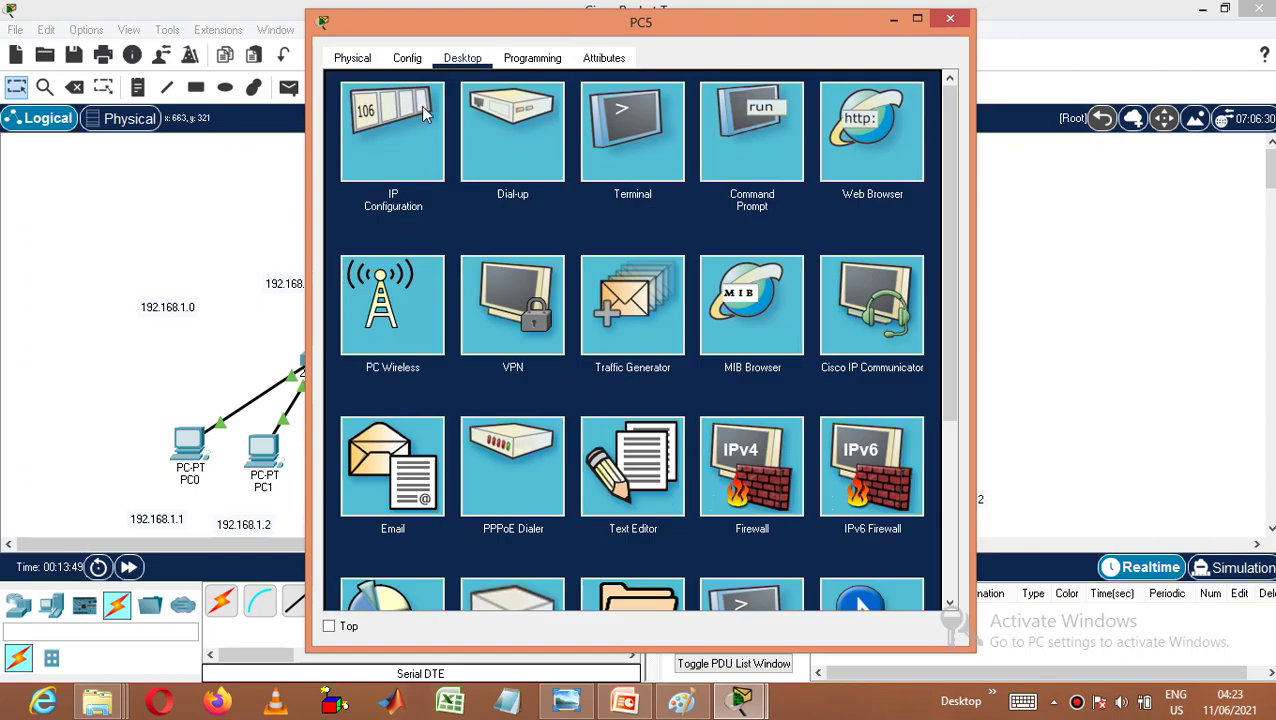
pyautogui.click(421, 106)
pyautogui.click(590, 187)
pyautogui.write('192')
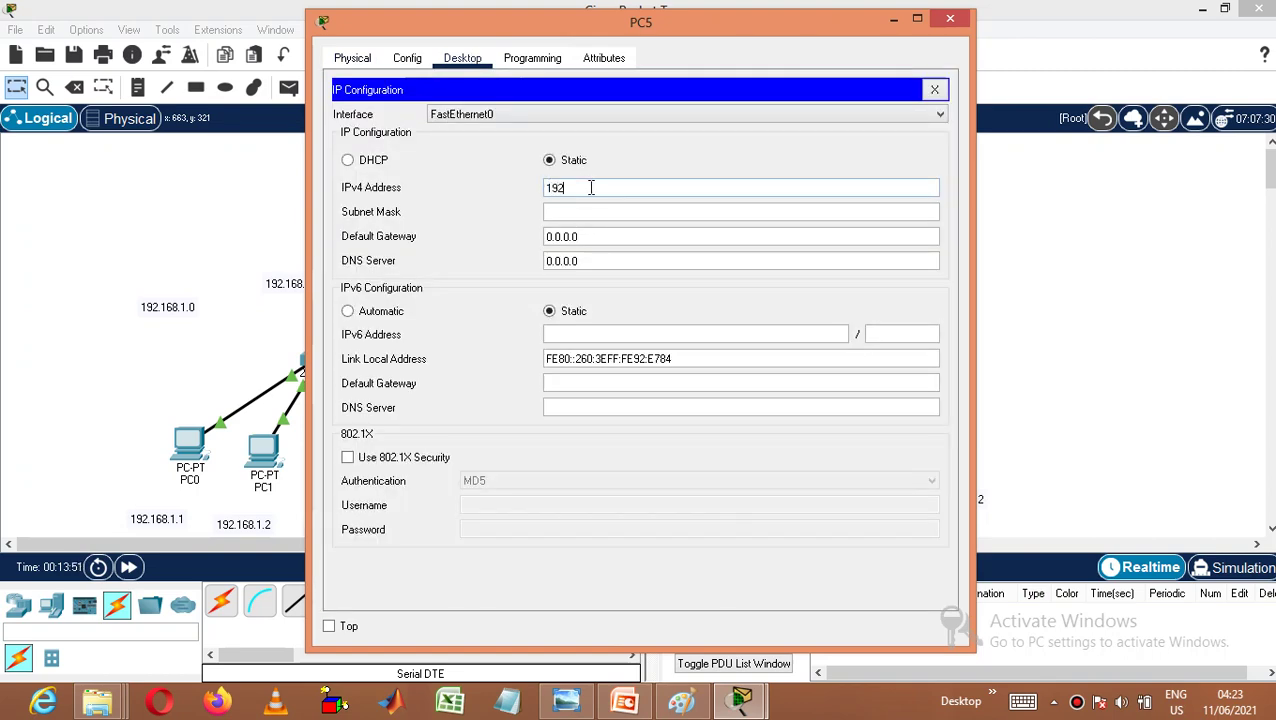
pyautogui.write('.168.2.2')
pyautogui.click(603, 212)
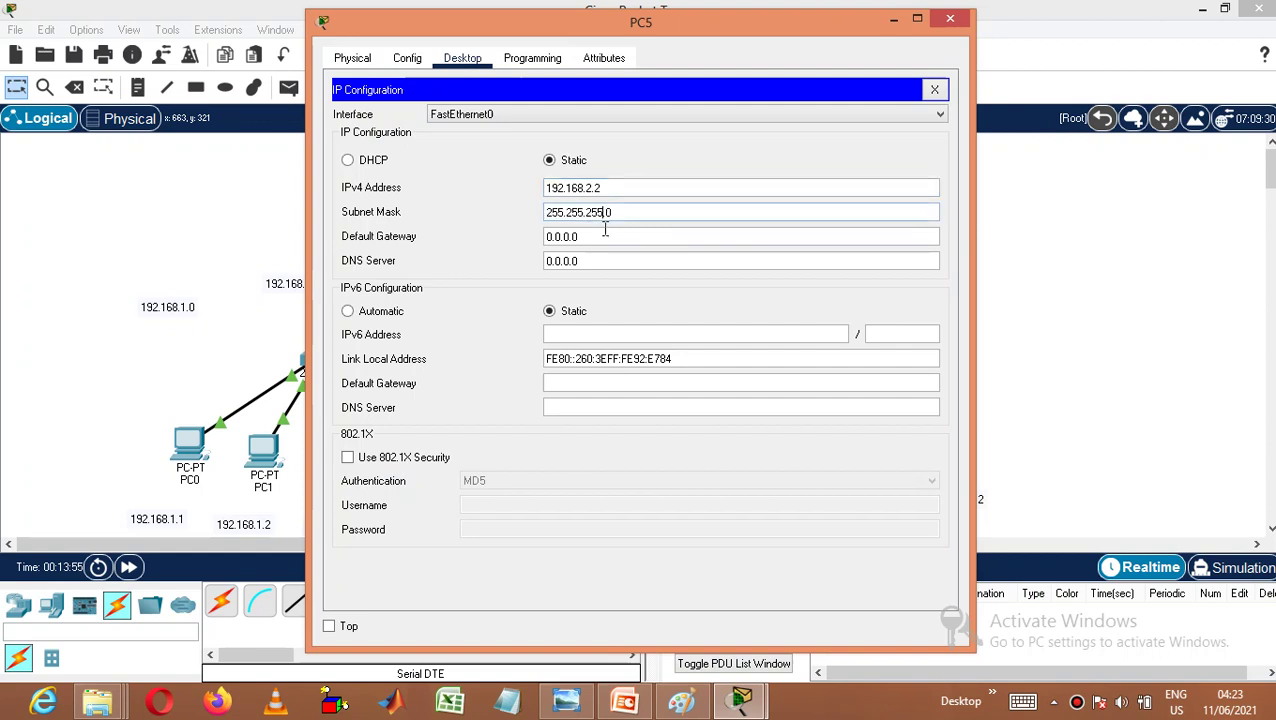
# - Set PC5's IPv4 default gateway to 192.168.2.100 and close its configuration window
pyautogui.press('BackSpace')
pyautogui.press('BackSpace')
pyautogui.press('BackSpace')
pyautogui.press('BackSpace')
pyautogui.press('BackSpace')
pyautogui.write('192.1')
pyautogui.write('68.2.2')
pyautogui.write('00')
pyautogui.click(608, 260)
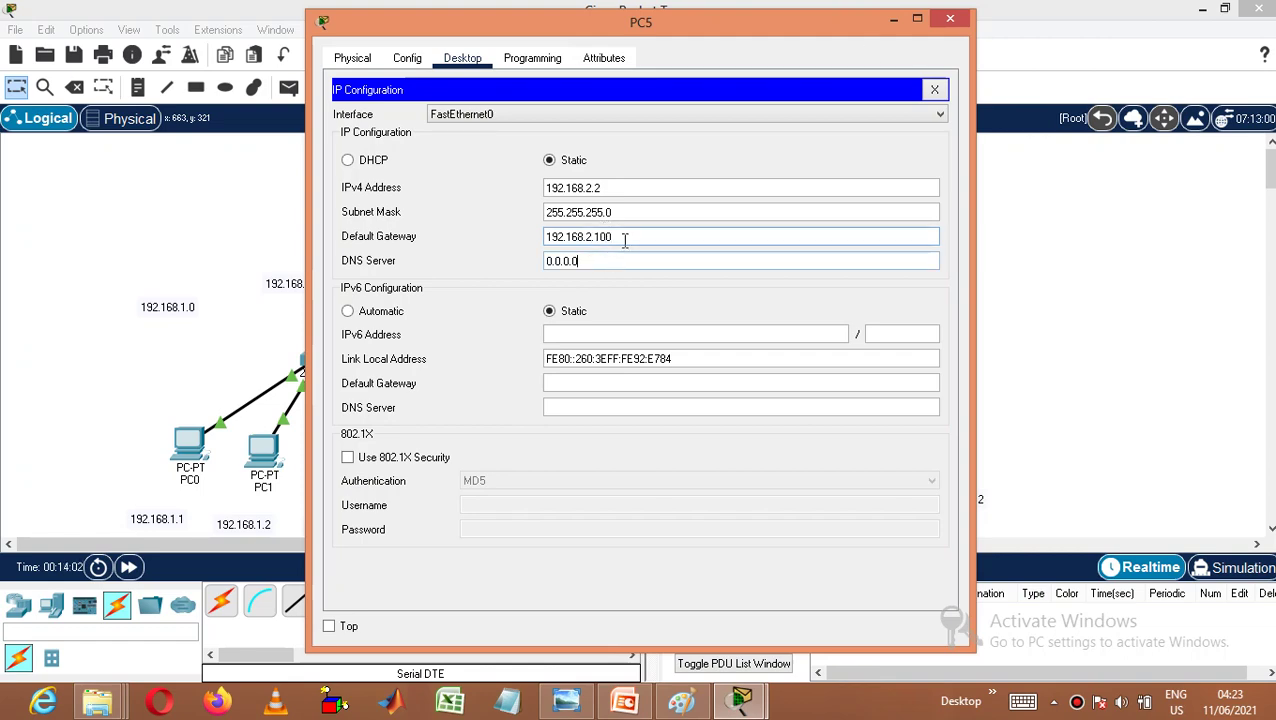
pyautogui.click(949, 19)
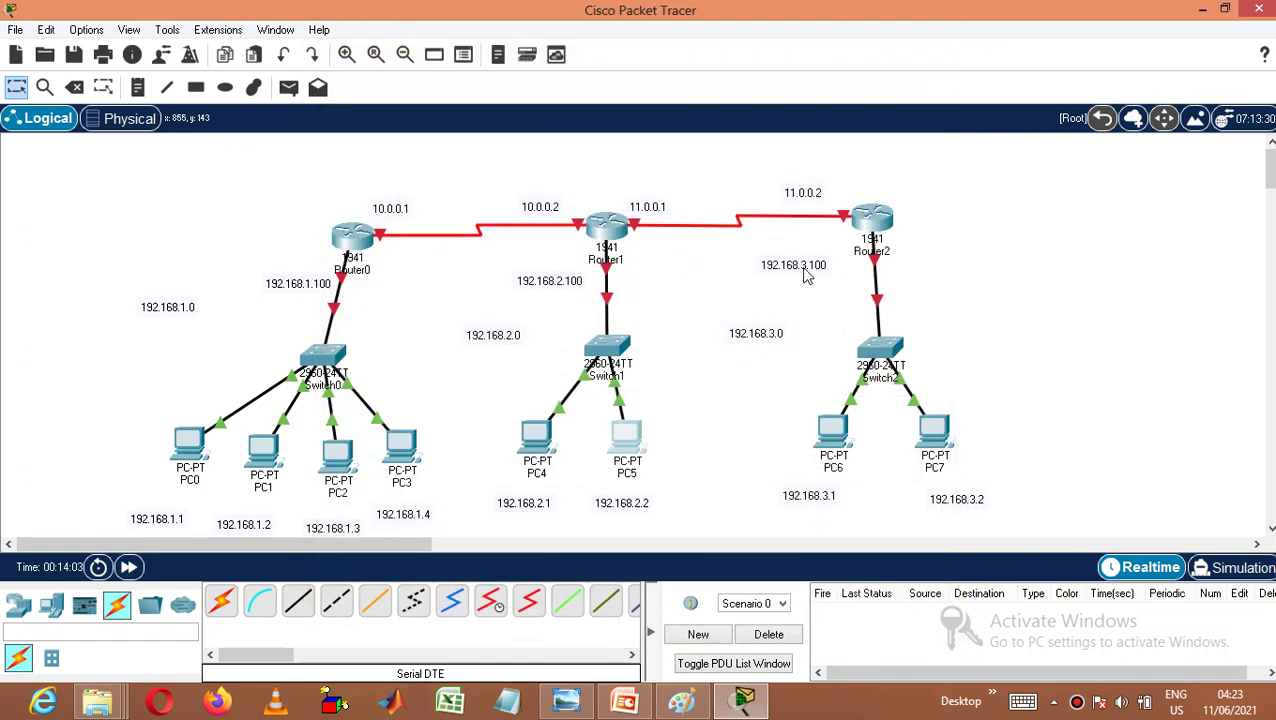
# - Assign PC6 the static IPv4 address 192.168.3.1 with subnet mask 255.255.255.0
pyautogui.click(832, 428)
pyautogui.click(462, 58)
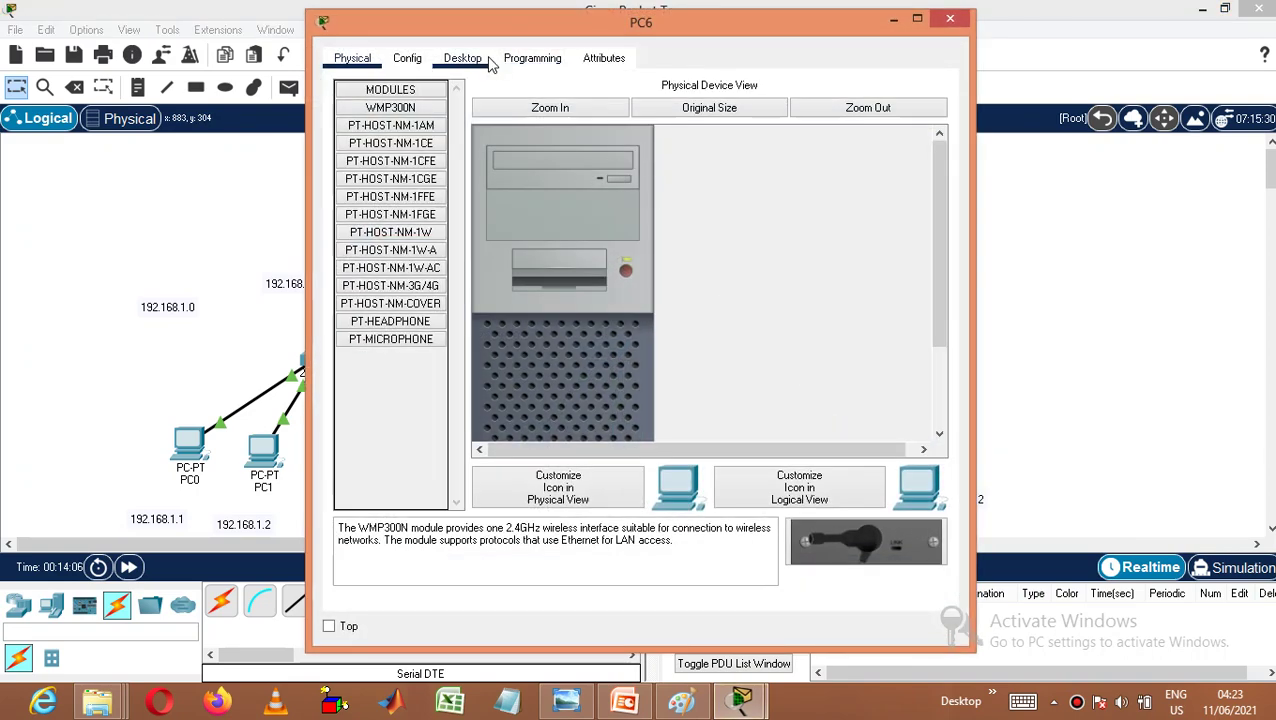
pyautogui.click(430, 135)
pyautogui.click(554, 190)
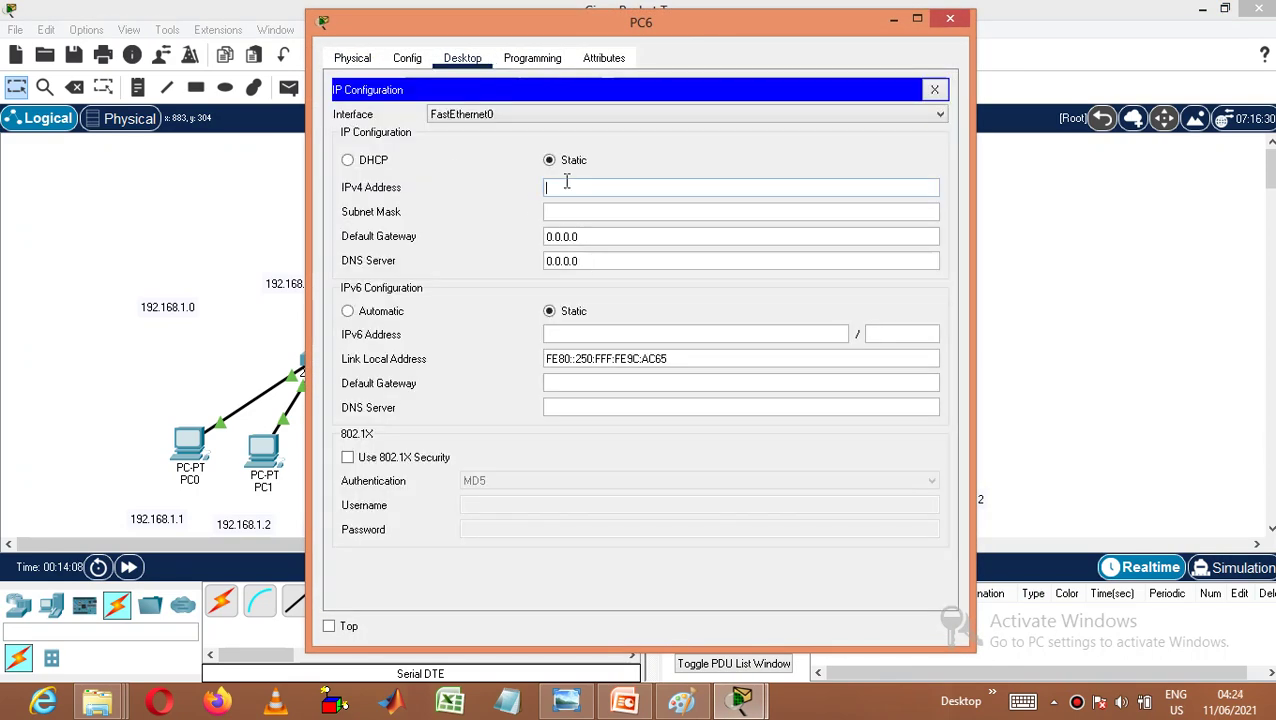
pyautogui.write('192.168.3.1')
pyautogui.click(584, 211)
# - Set PC6's IPv4 default gateway to 192.168.3.100 and close its configuration window
pyautogui.click(593, 236)
pyautogui.press('BackSpace')
pyautogui.press('BackSpace')
pyautogui.press('BackSpace')
pyautogui.press('BackSpace')
pyautogui.press('BackSpace')
pyautogui.press('BackSpace')
pyautogui.write('192.168.3.100')
pyautogui.click(601, 259)
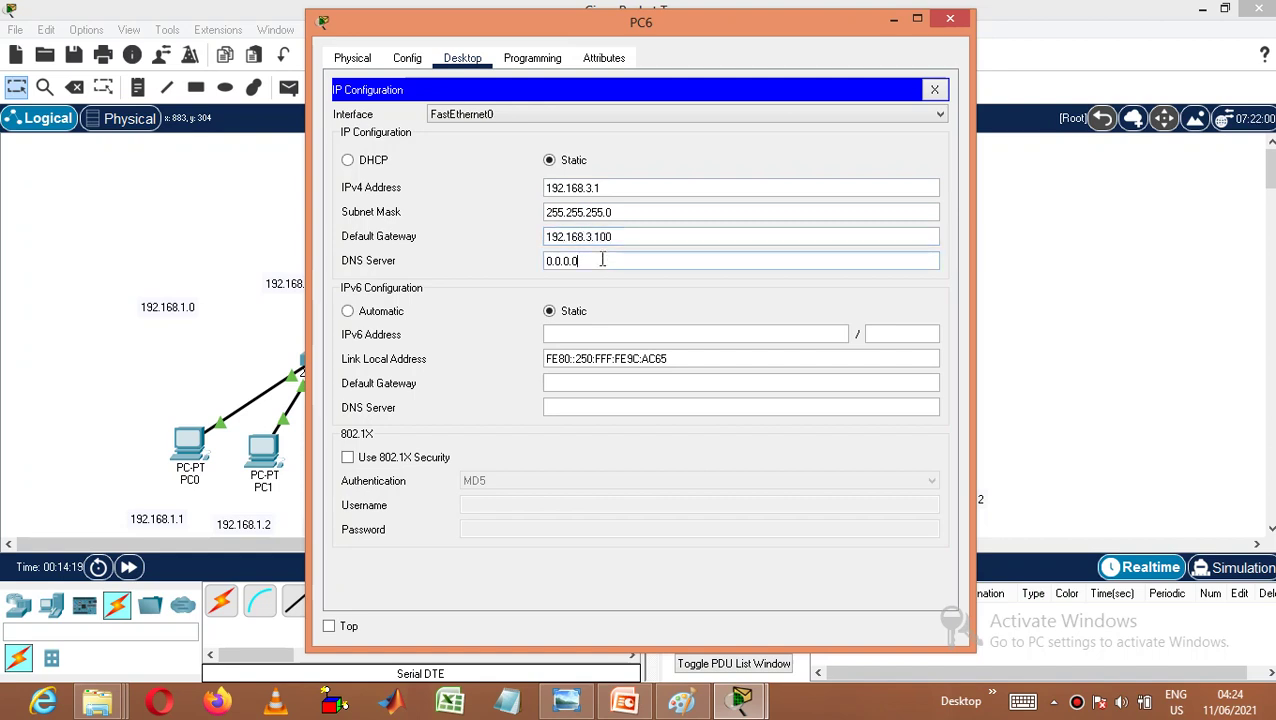
pyautogui.click(947, 21)
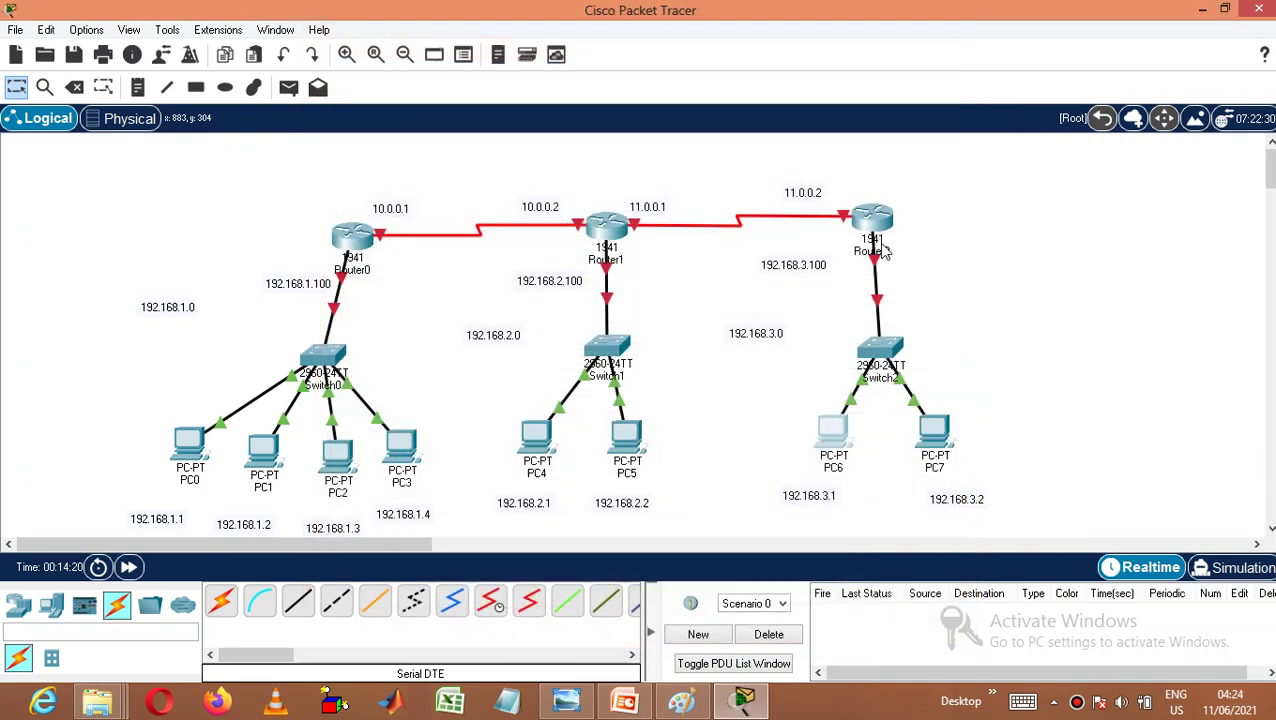
# - Assign PC7 the static IPv4 address 192.168.3.2 with subnet mask 255.255.255.0
pyautogui.click(938, 440)
pyautogui.click(462, 58)
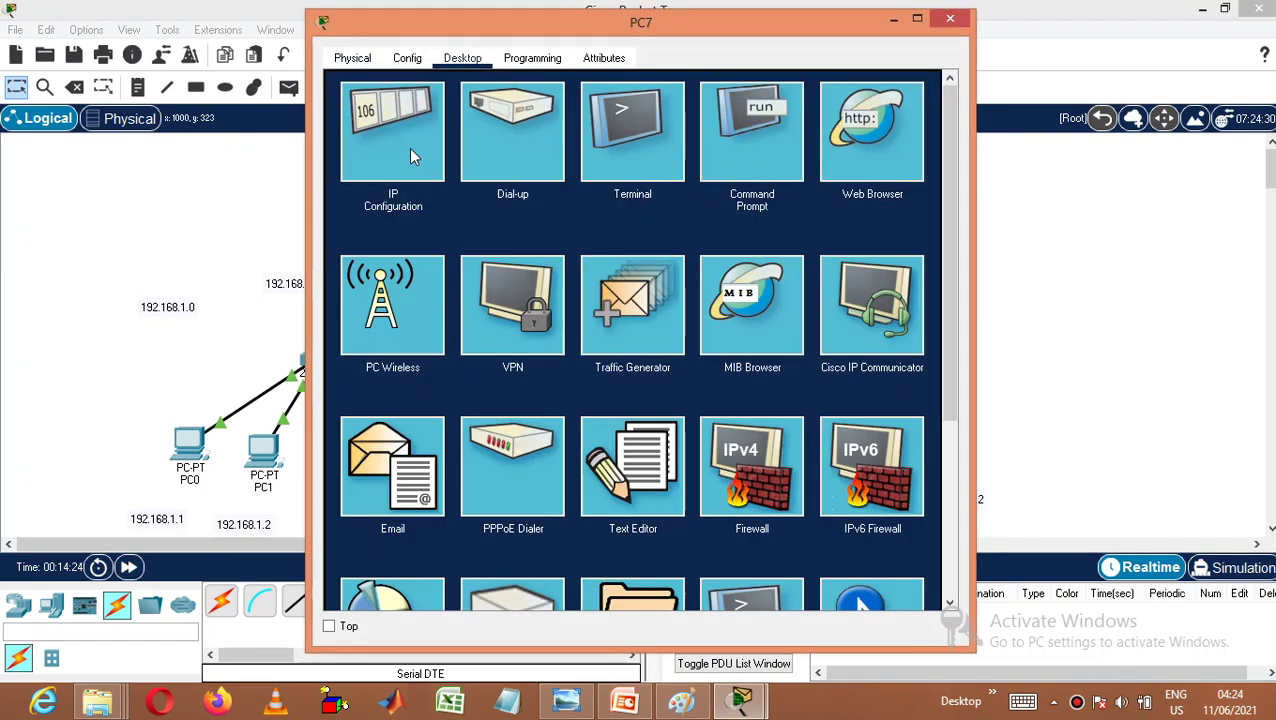
pyautogui.click(414, 156)
pyautogui.write('19')
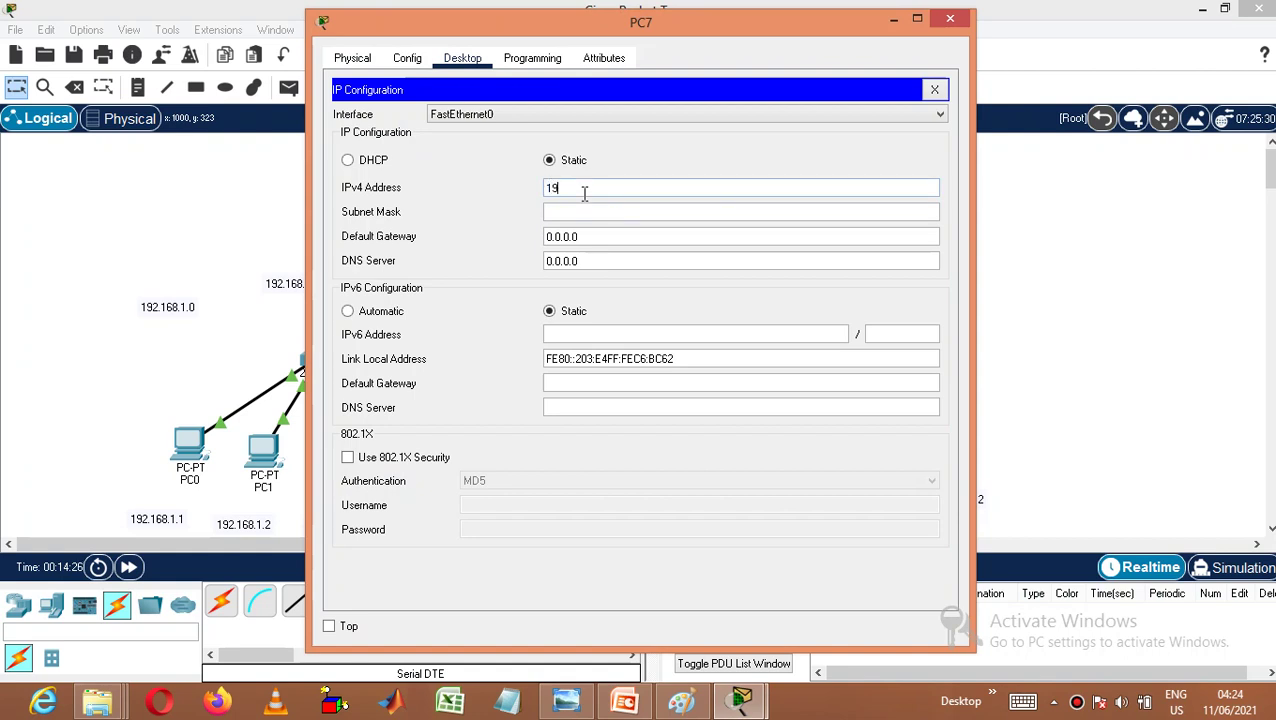
pyautogui.write('2.168.3.2')
pyautogui.click(589, 212)
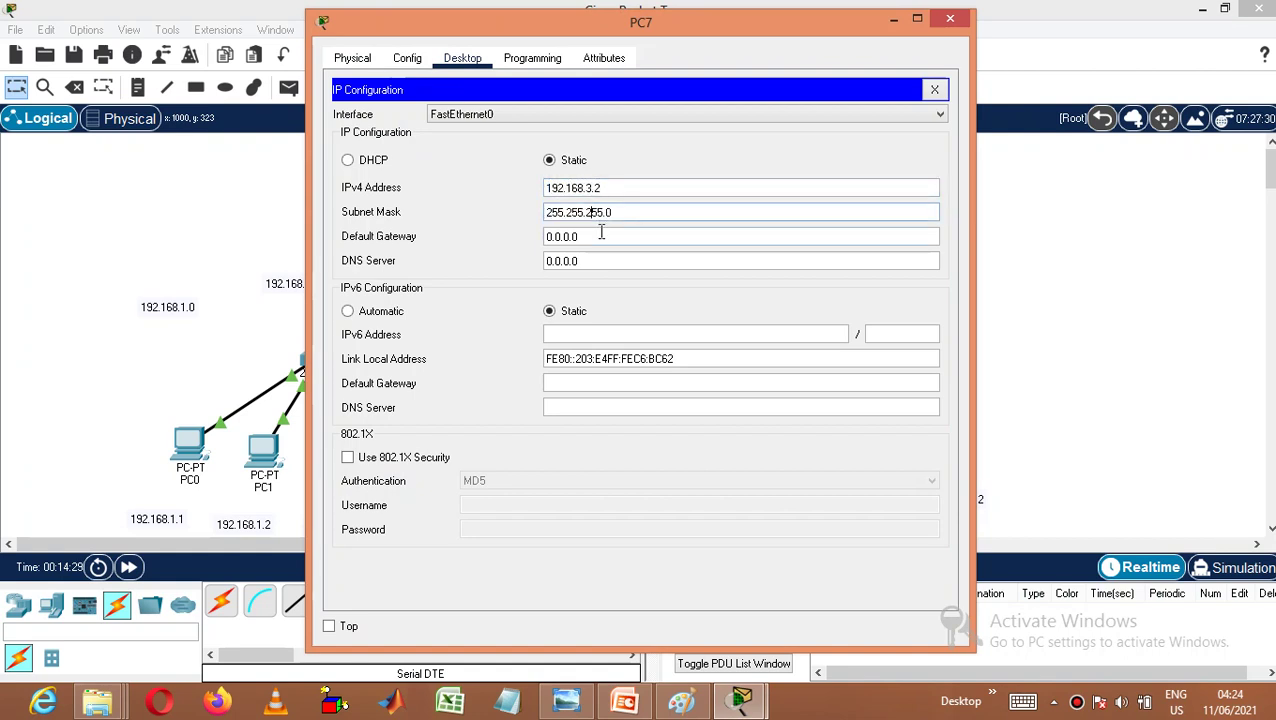
# - Set PC7's IPv4 default gateway to 192.168.3.100 and close its configuration window
pyautogui.click(601, 236)
pyautogui.press('BackSpace')
pyautogui.press('BackSpace')
pyautogui.press('BackSpace')
pyautogui.press('BackSpace')
pyautogui.press('BackSpace')
pyautogui.write('1')
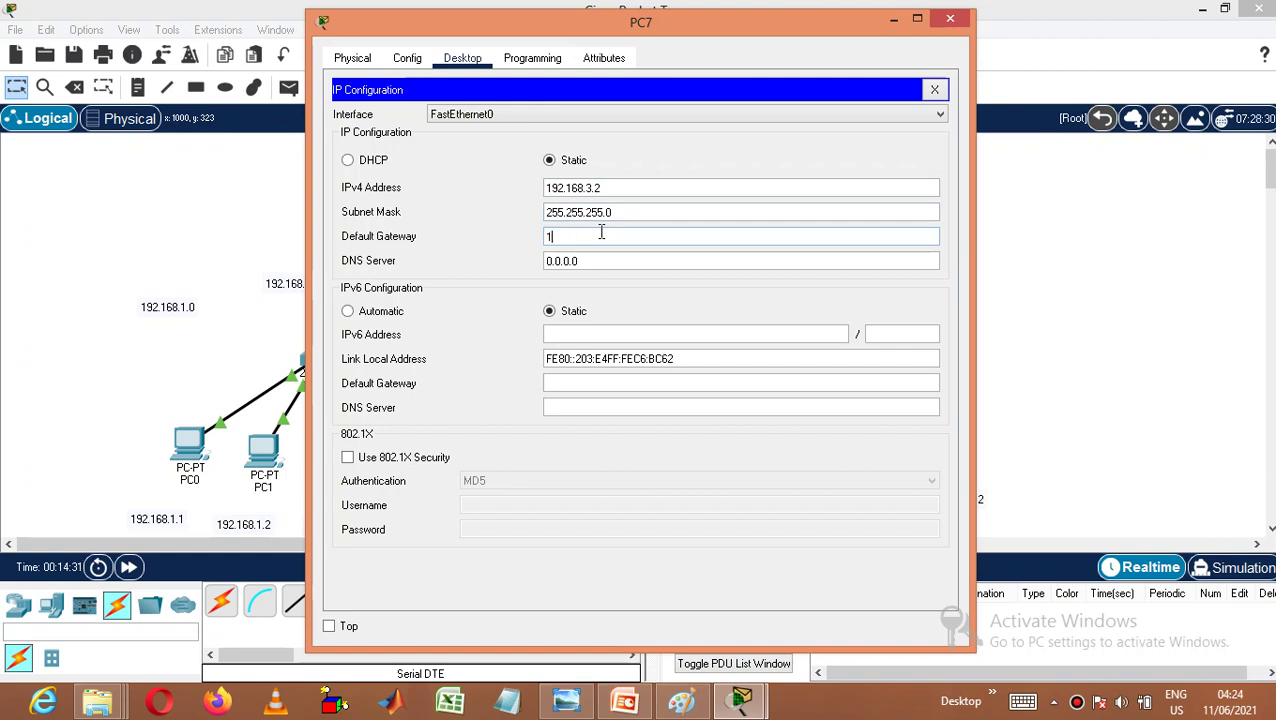
pyautogui.write('92')
pyautogui.press('BackSpace')
pyautogui.write('8.3.100')
pyautogui.click(949, 18)
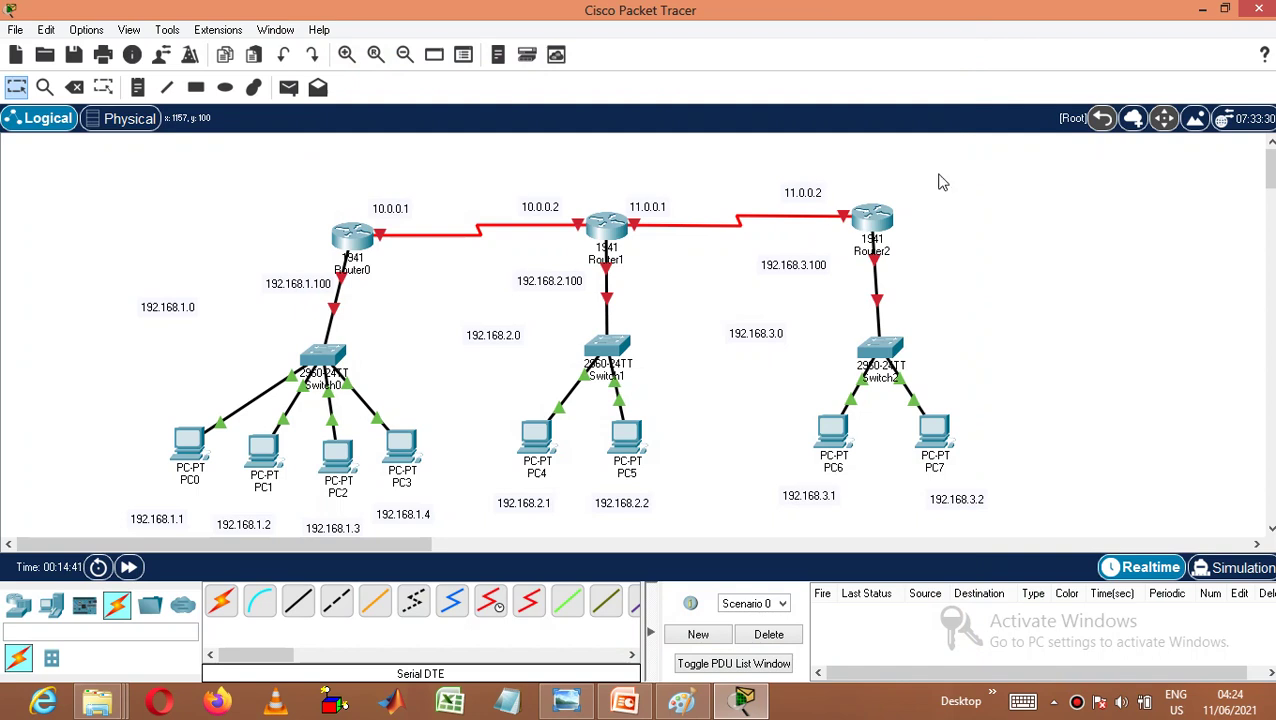
# - Configure Router0's GigabitEthernet0/0 interface with IP address 192.168.1.100 and mask 255.255.255.0, and switch the port on
pyautogui.click(364, 253)
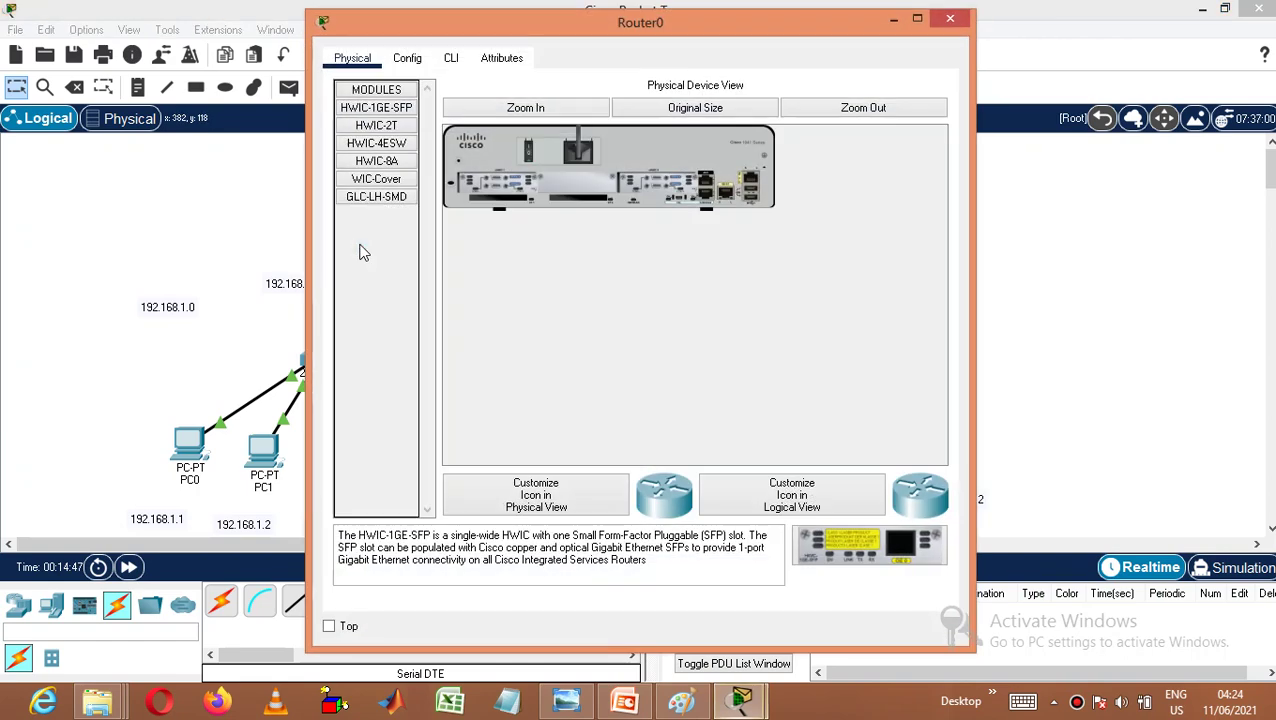
pyautogui.click(408, 58)
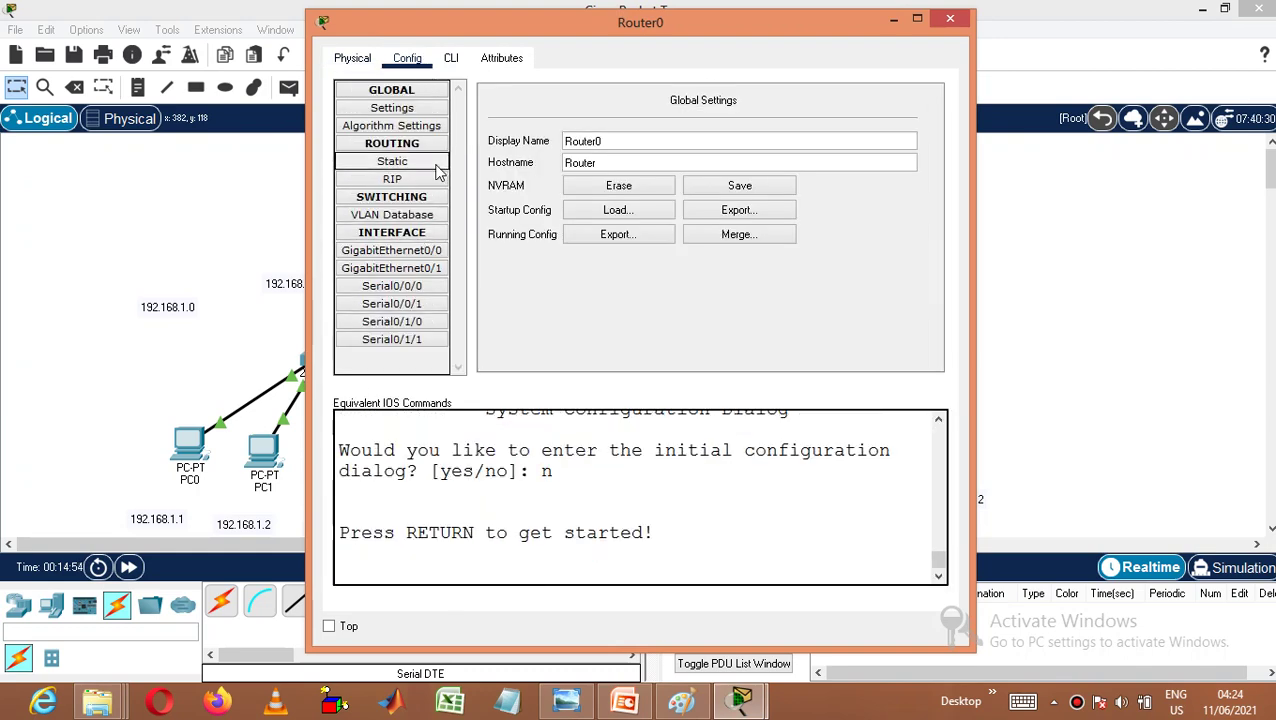
pyautogui.click(392, 250)
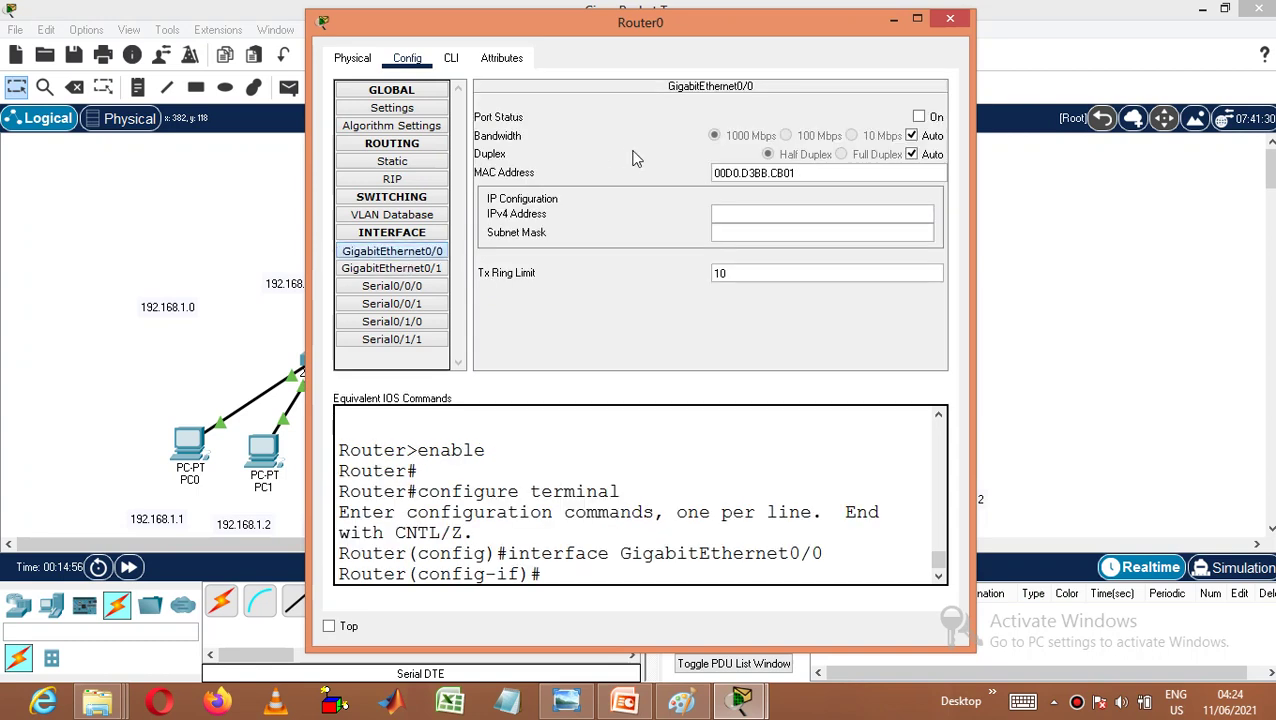
pyautogui.click(758, 213)
pyautogui.write('192.168.1.100')
pyautogui.click(767, 231)
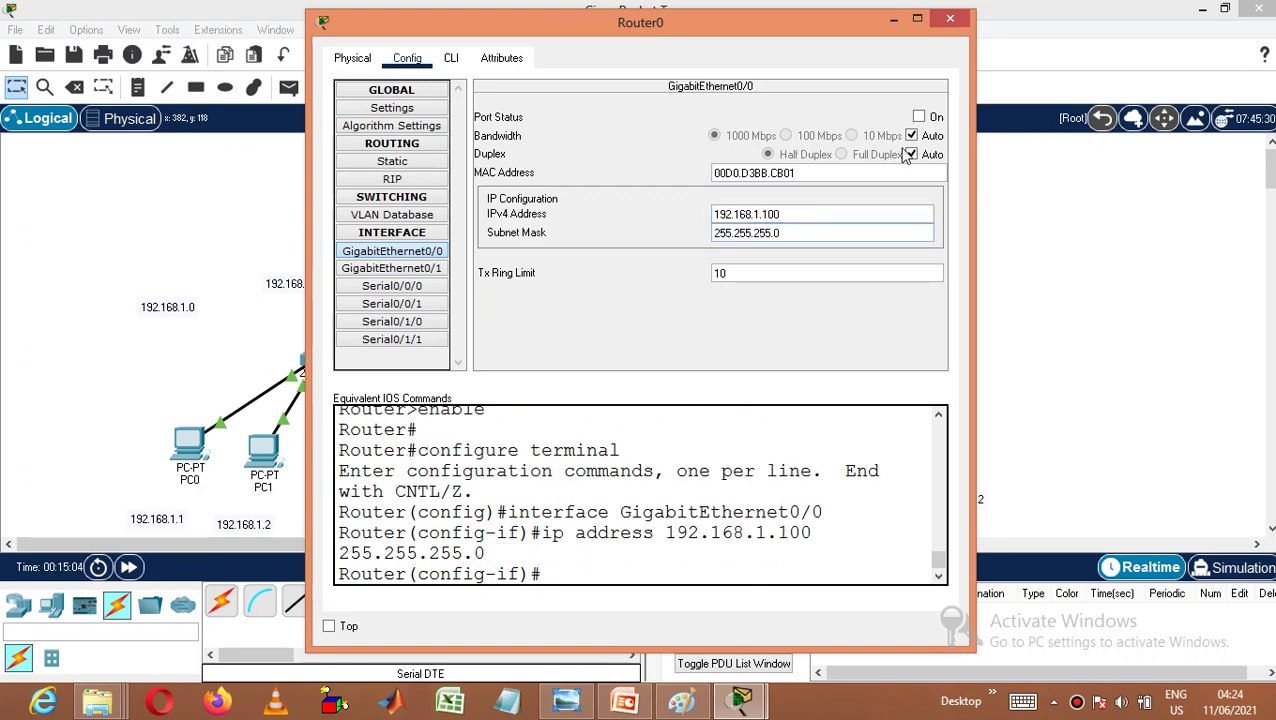
pyautogui.click(919, 117)
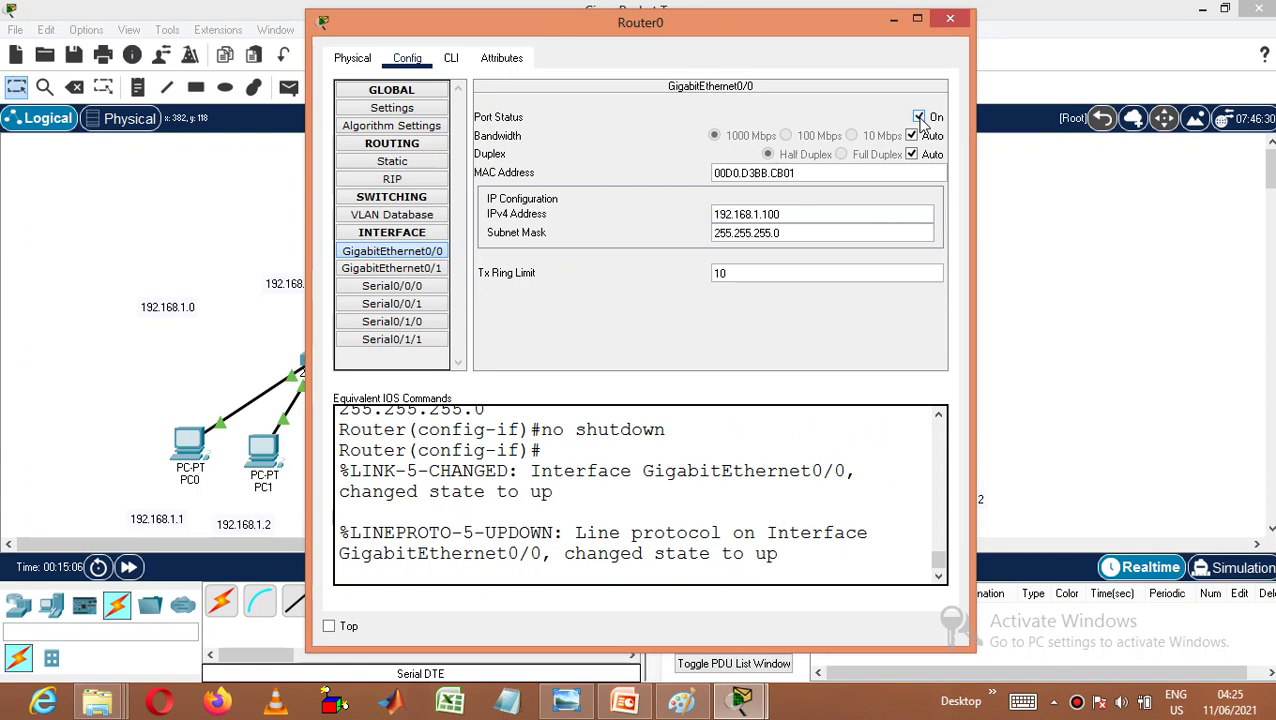
# - Configure Router0's Serial0/0/0 interface with IP address 10.0.0.1 and mask 255.0.0.0, and switch the port on
pyautogui.click(421, 286)
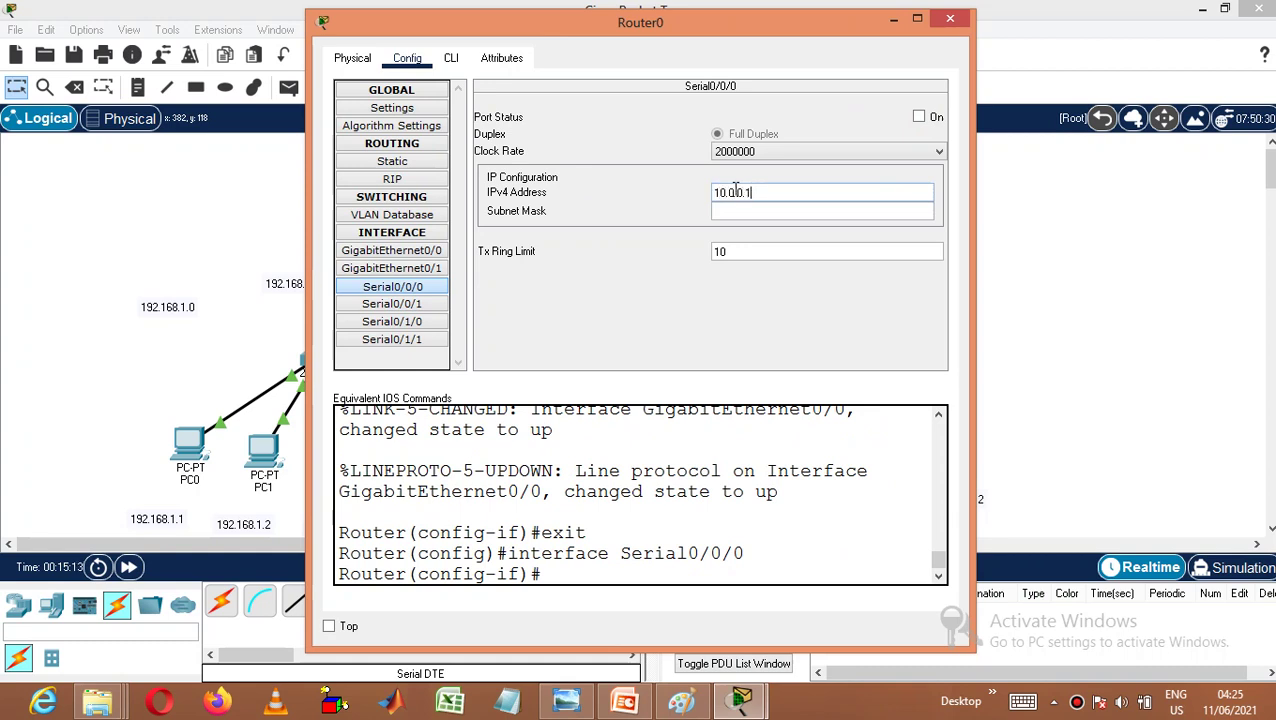
pyautogui.click(741, 212)
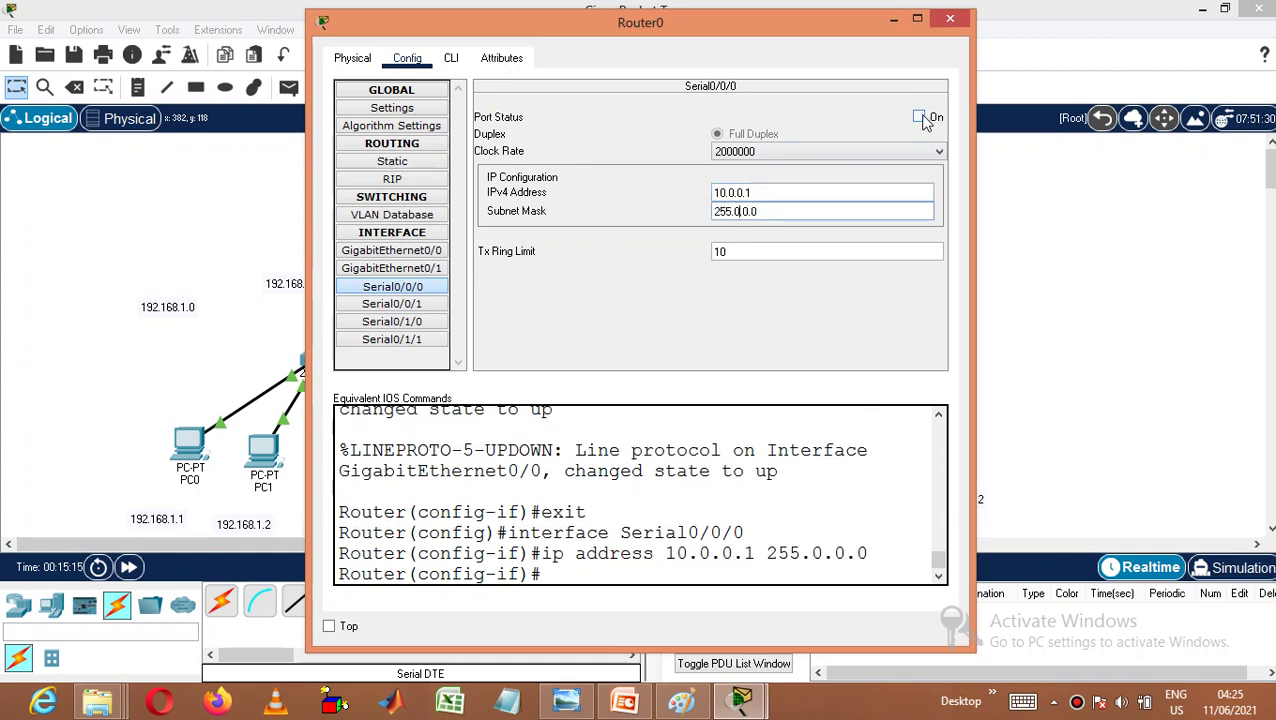
pyautogui.click(919, 118)
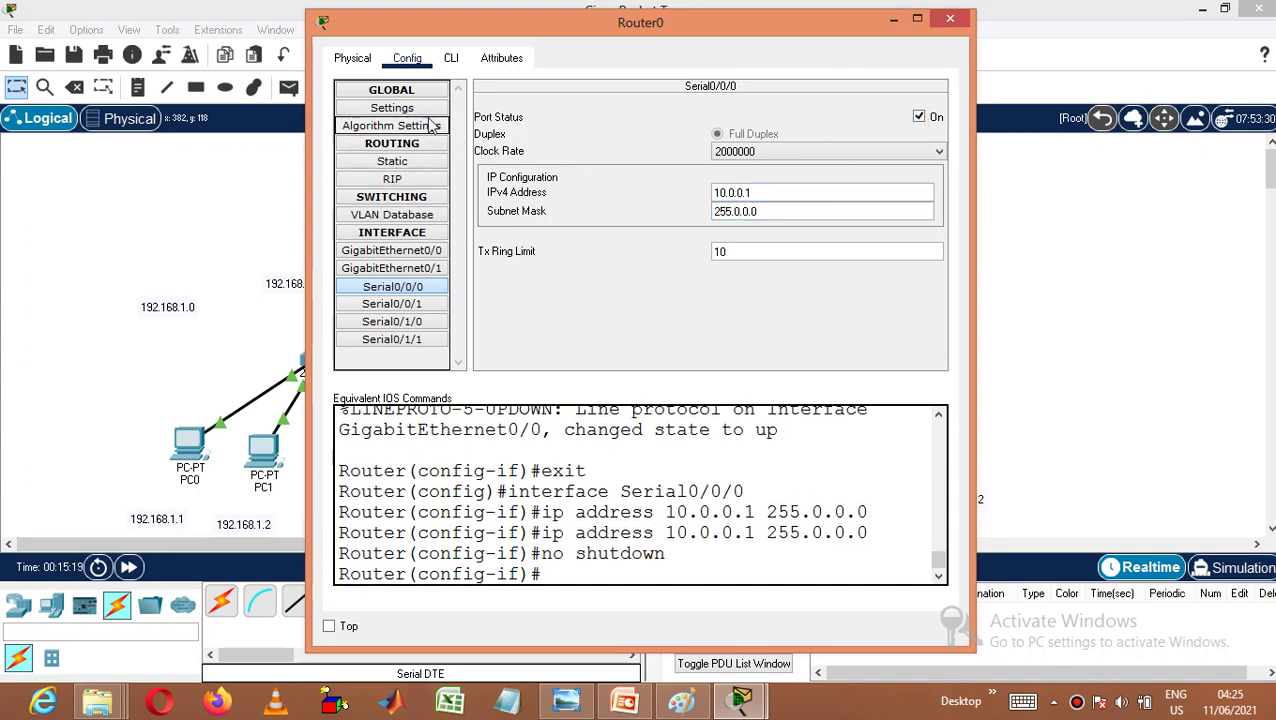
# - Save Router0's running configuration to NVRAM from its global settings
pyautogui.click(392, 108)
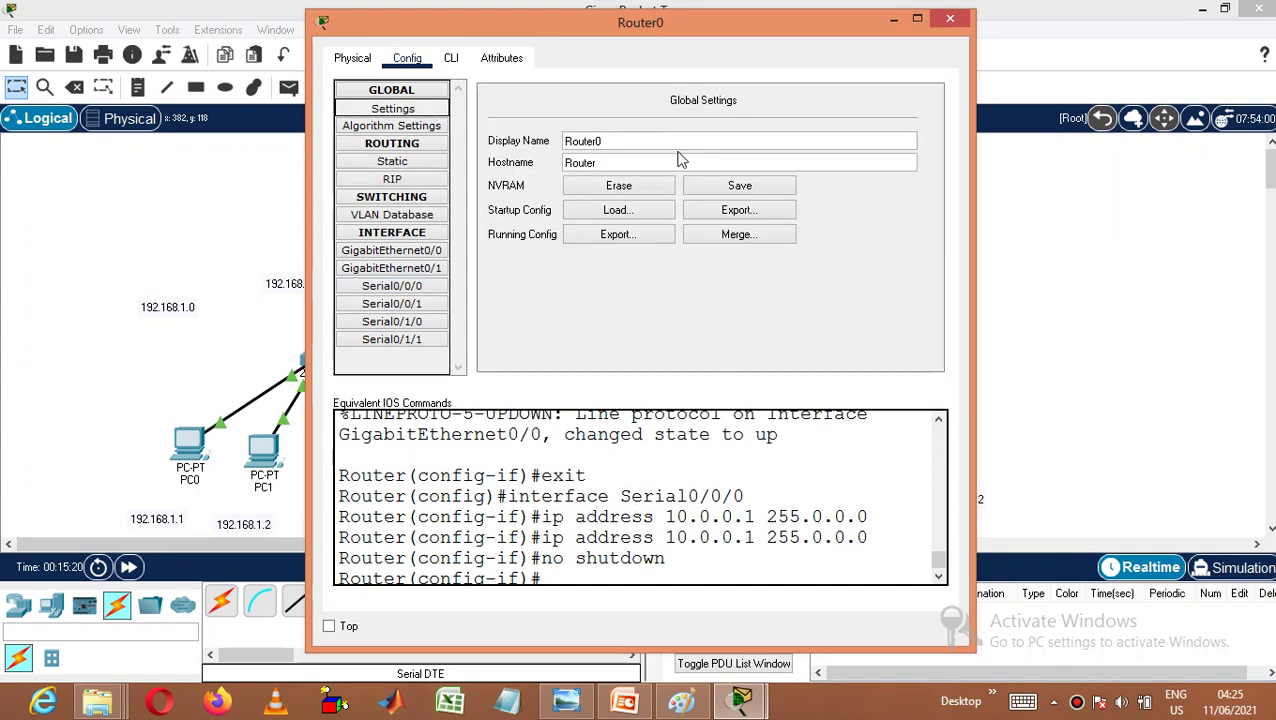
pyautogui.click(727, 187)
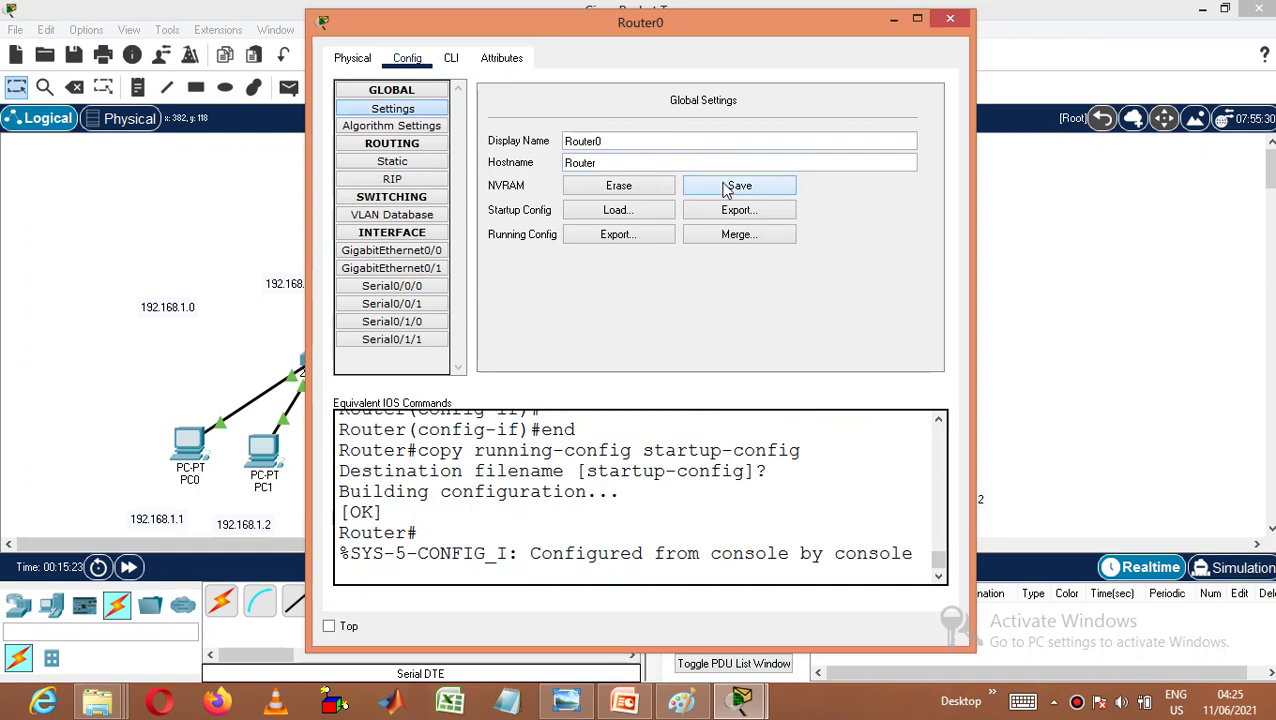
pyautogui.click(727, 190)
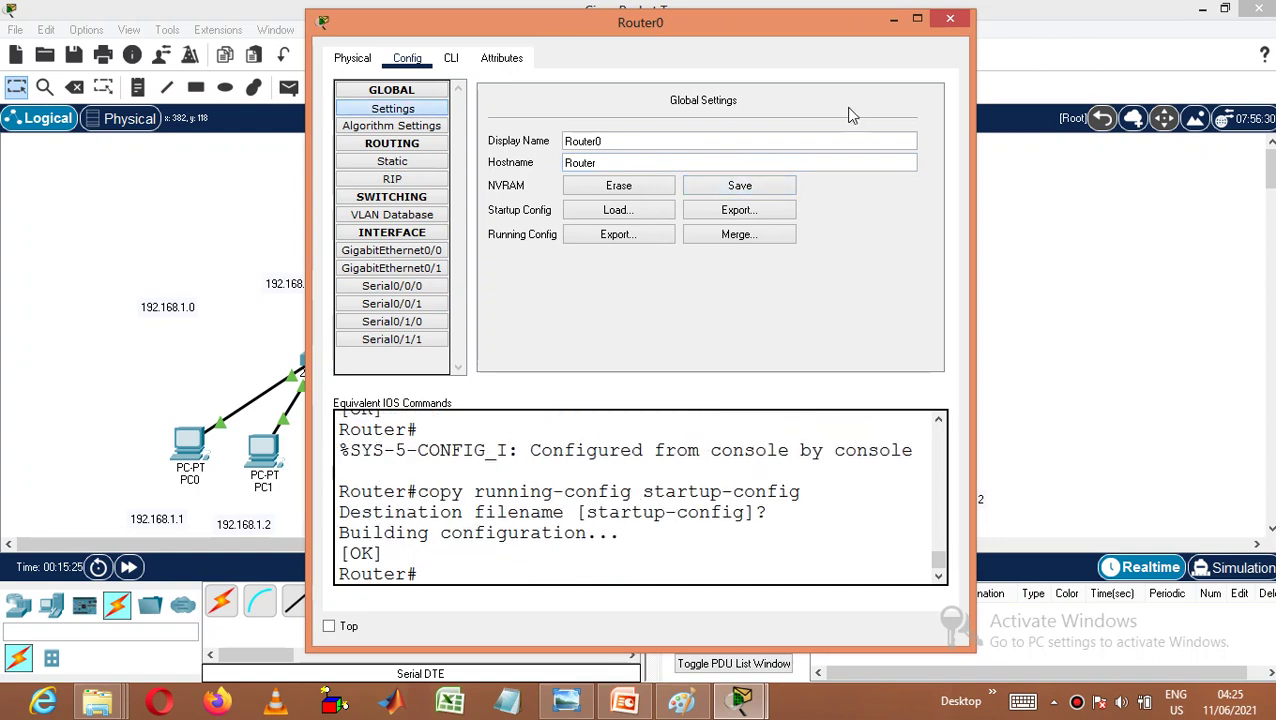
# - Add the networks 192.168.1.0 and 10.0.0.0 to Router0's RIP routing
pyautogui.click(441, 181)
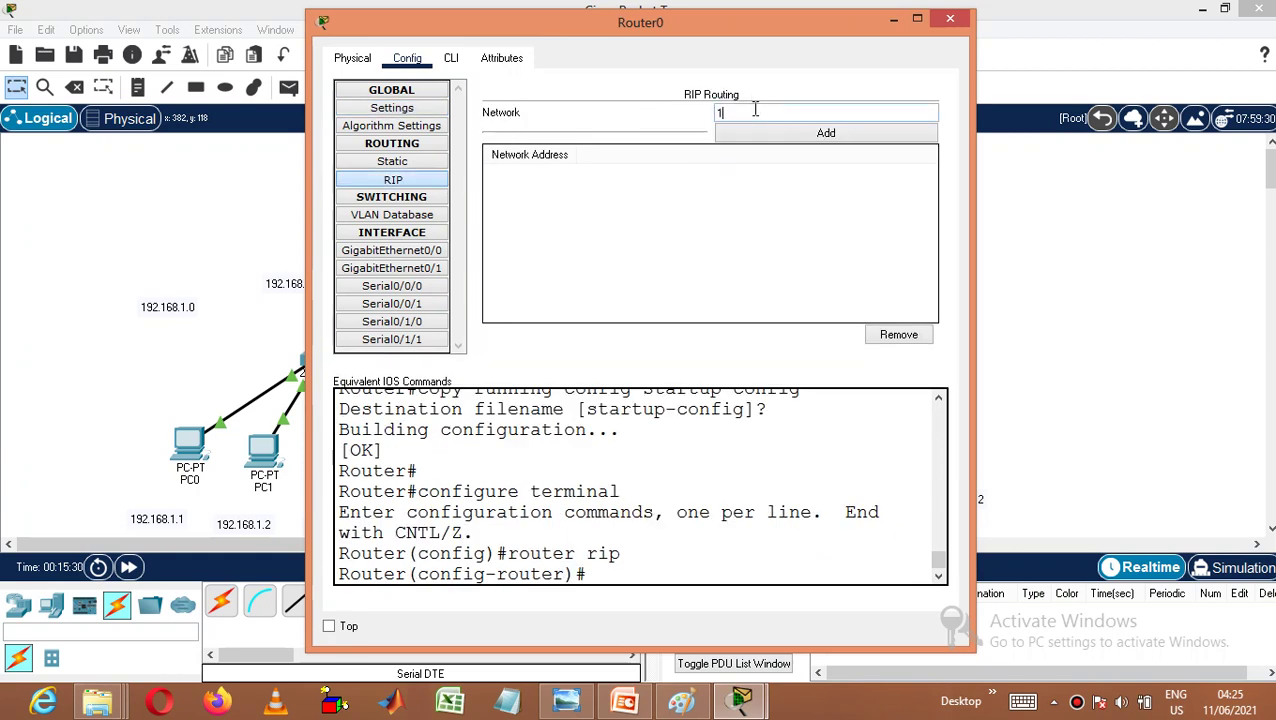
pyautogui.write('92.168.1.0')
pyautogui.click(806, 134)
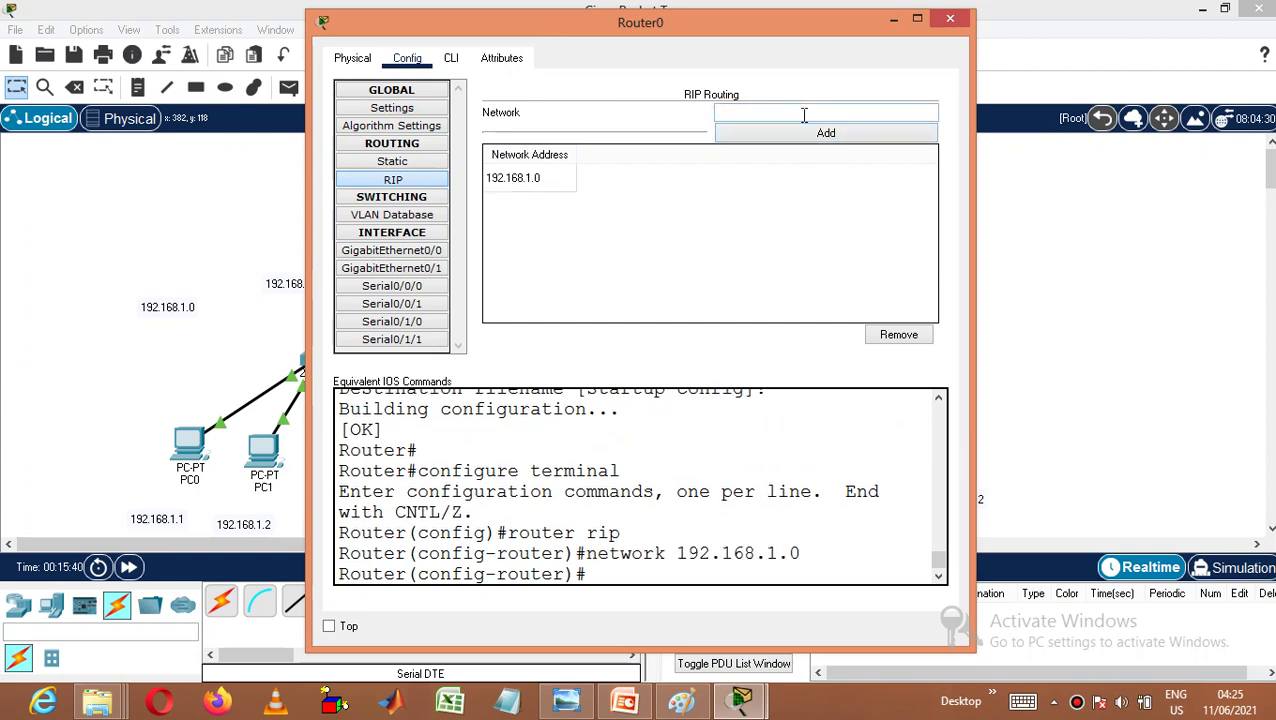
pyautogui.write('10.0.0.0')
pyautogui.click(806, 135)
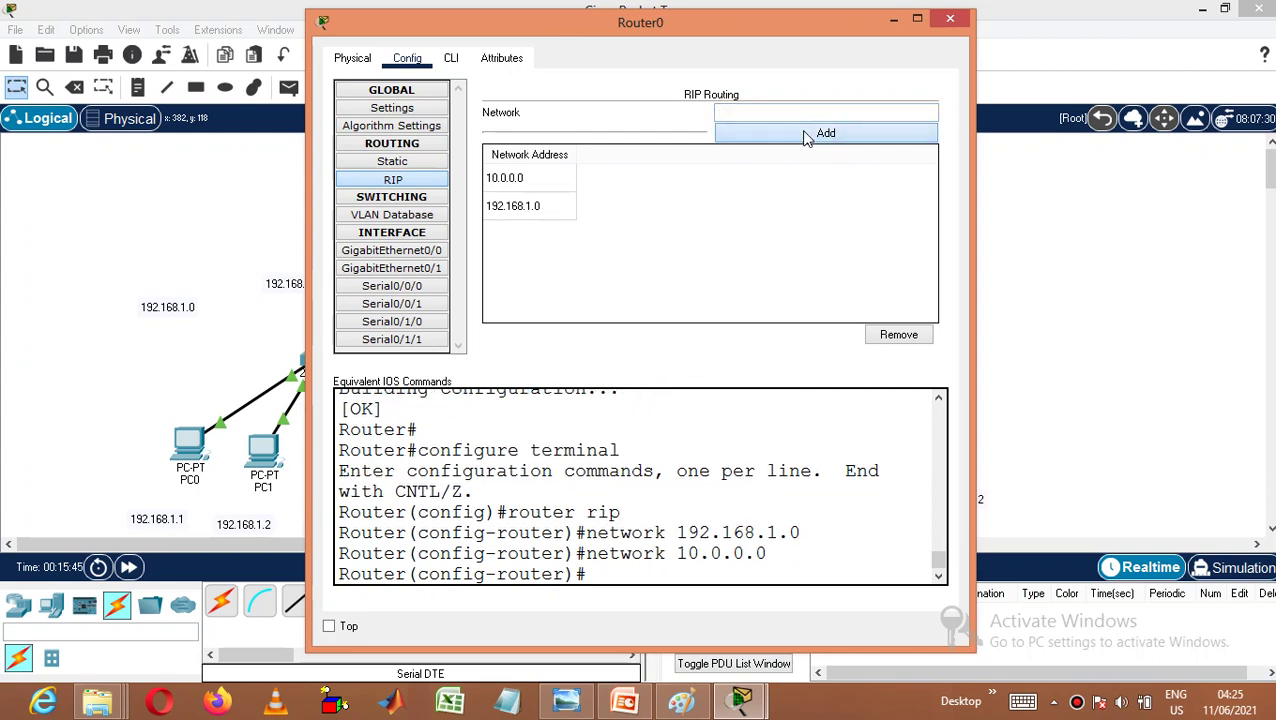
# - Save Router0's configuration with the RIP networks to NVRAM and close its configuration window
pyautogui.click(392, 108)
pyautogui.click(690, 187)
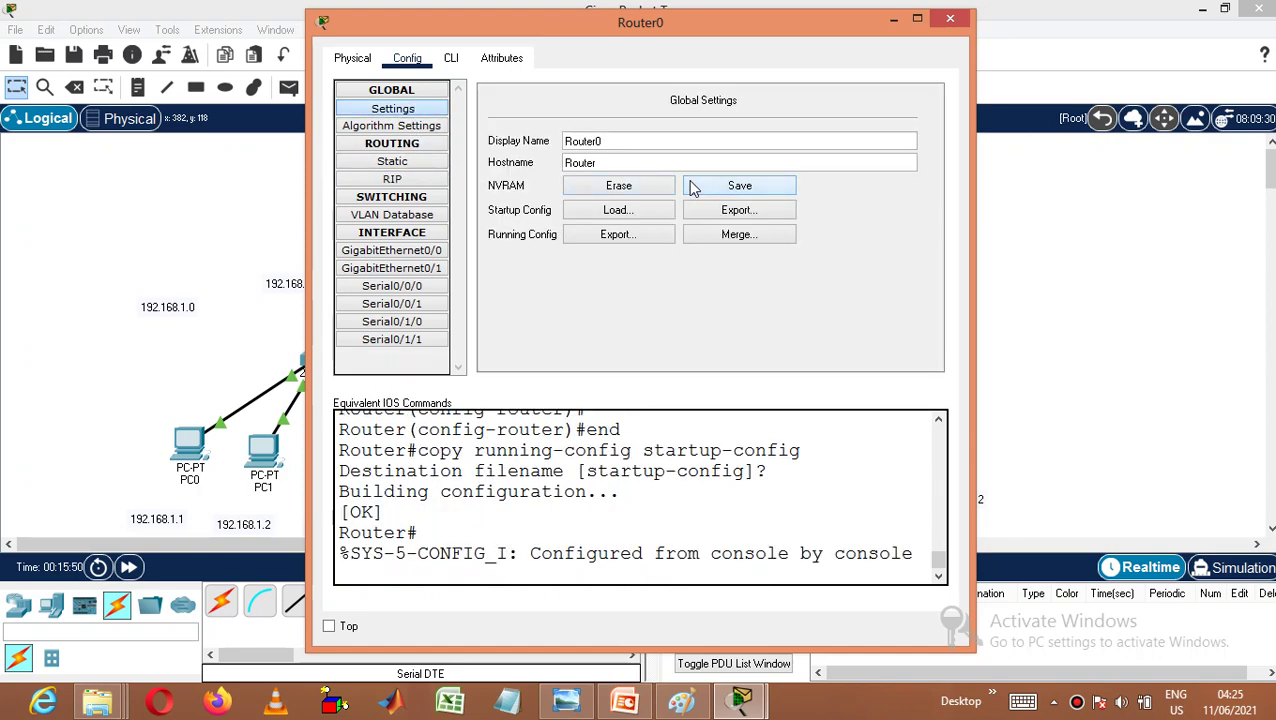
pyautogui.click(950, 18)
# - Configure Router1's GigabitEthernet0/0 interface with IP address 192.168.2.100 and mask 255.255.255.0, and switch the port on
pyautogui.click(607, 226)
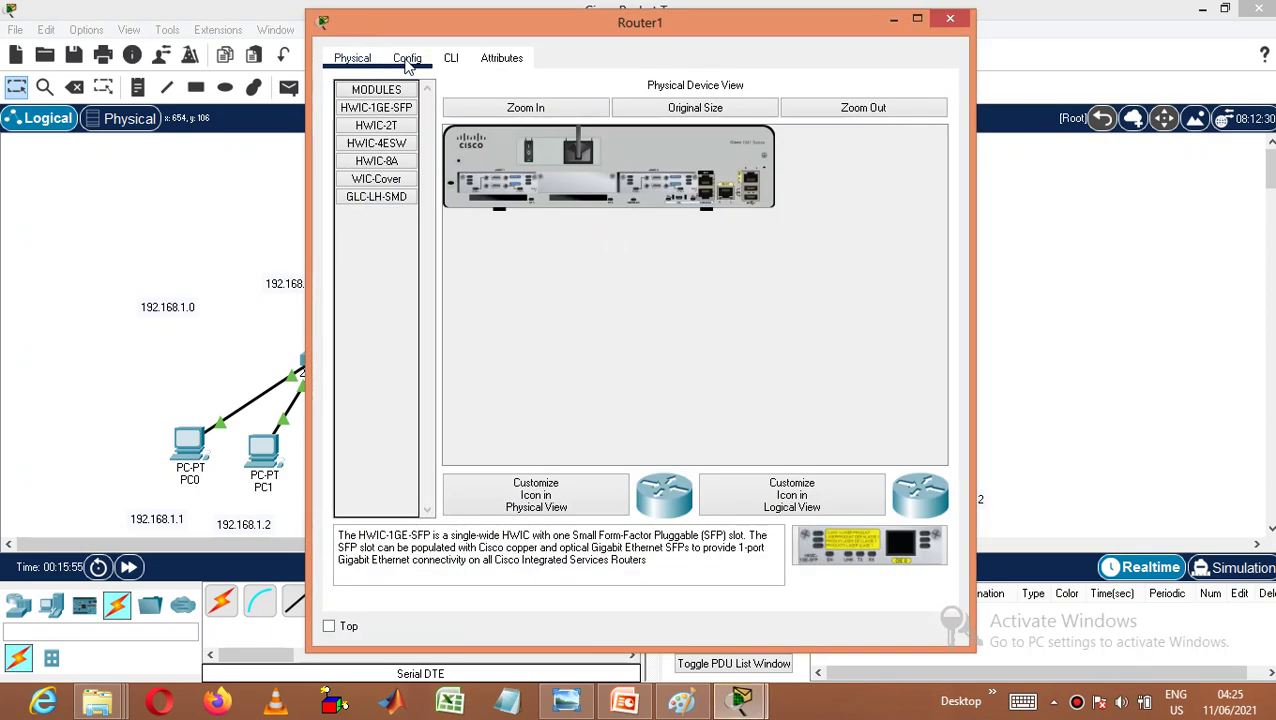
pyautogui.click(407, 58)
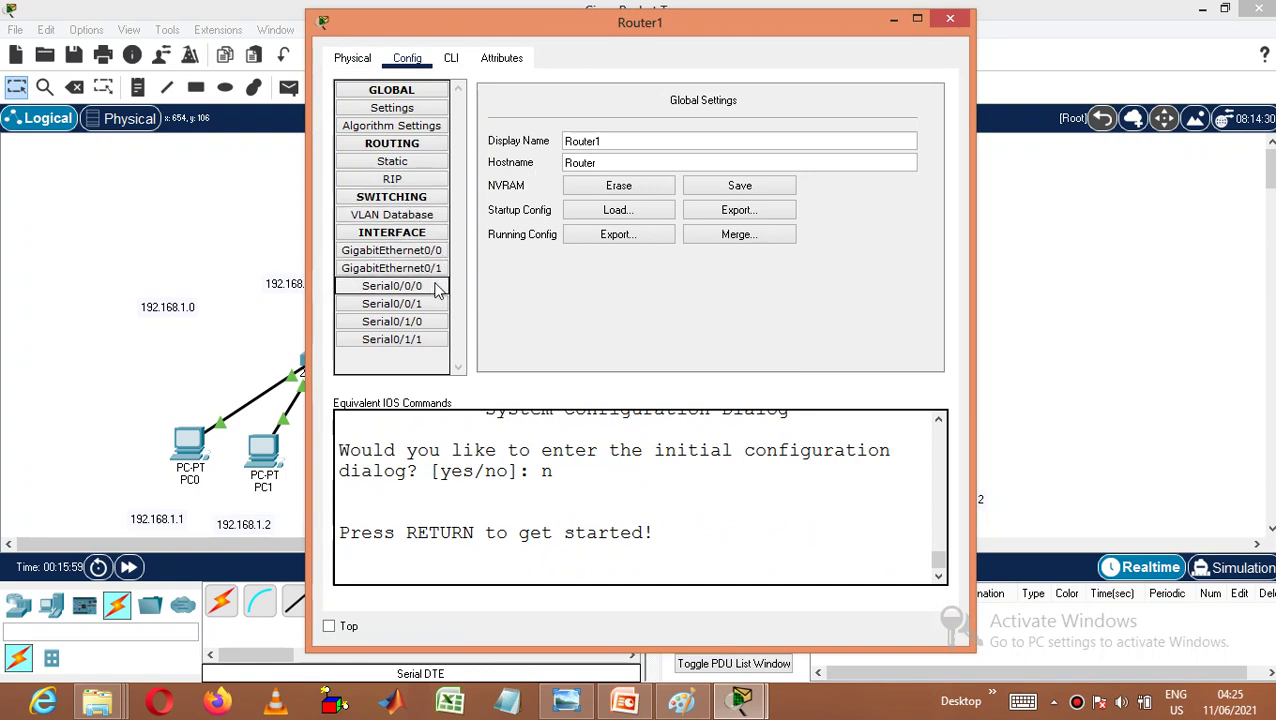
pyautogui.click(440, 252)
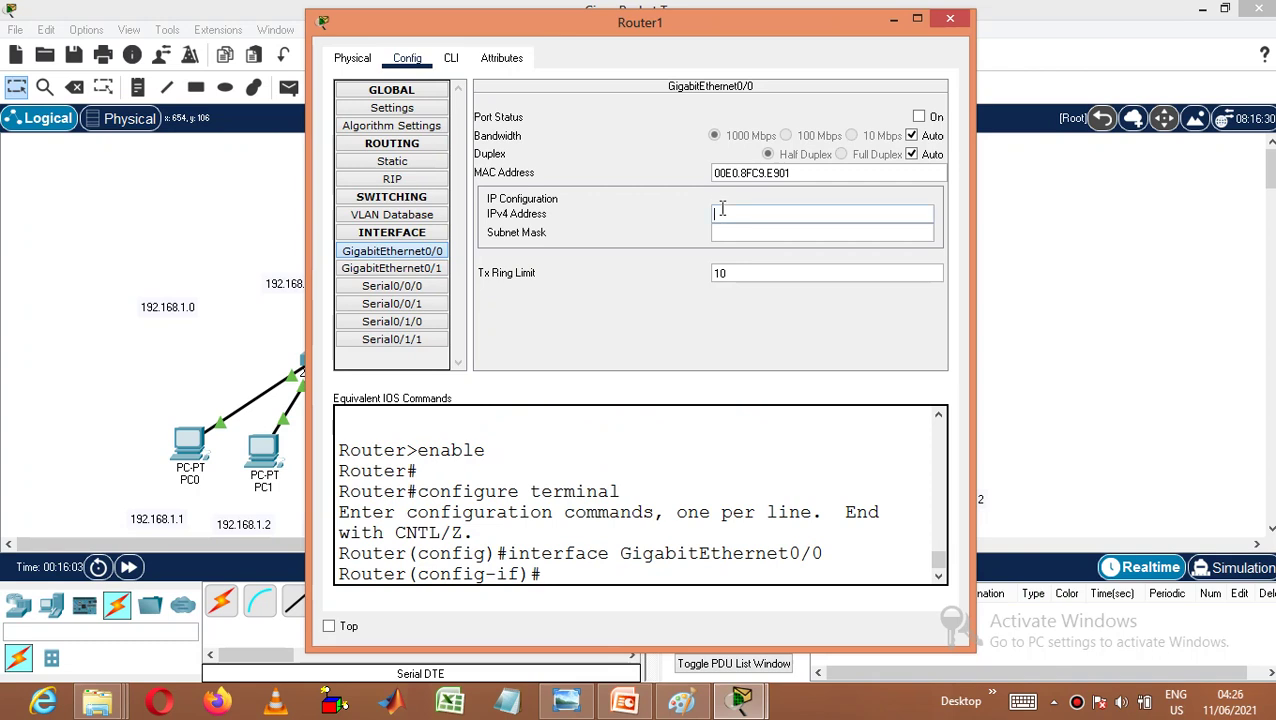
pyautogui.write('192.168.2.100')
pyautogui.click(733, 233)
pyautogui.click(920, 117)
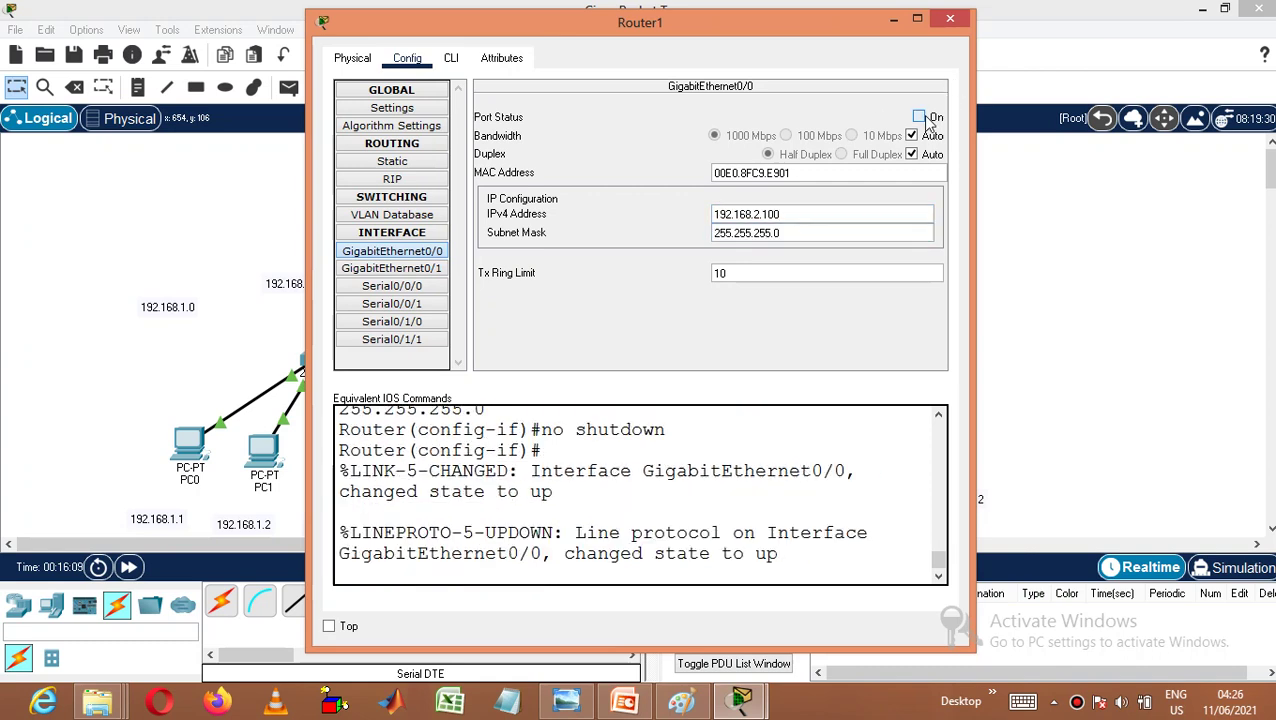
# - Configure Router1's Serial0/0/0 interface with IP address 10.0.0.2, mask 255.0.0.0 and the port on, and save the configuration to NVRAM
pyautogui.click(400, 287)
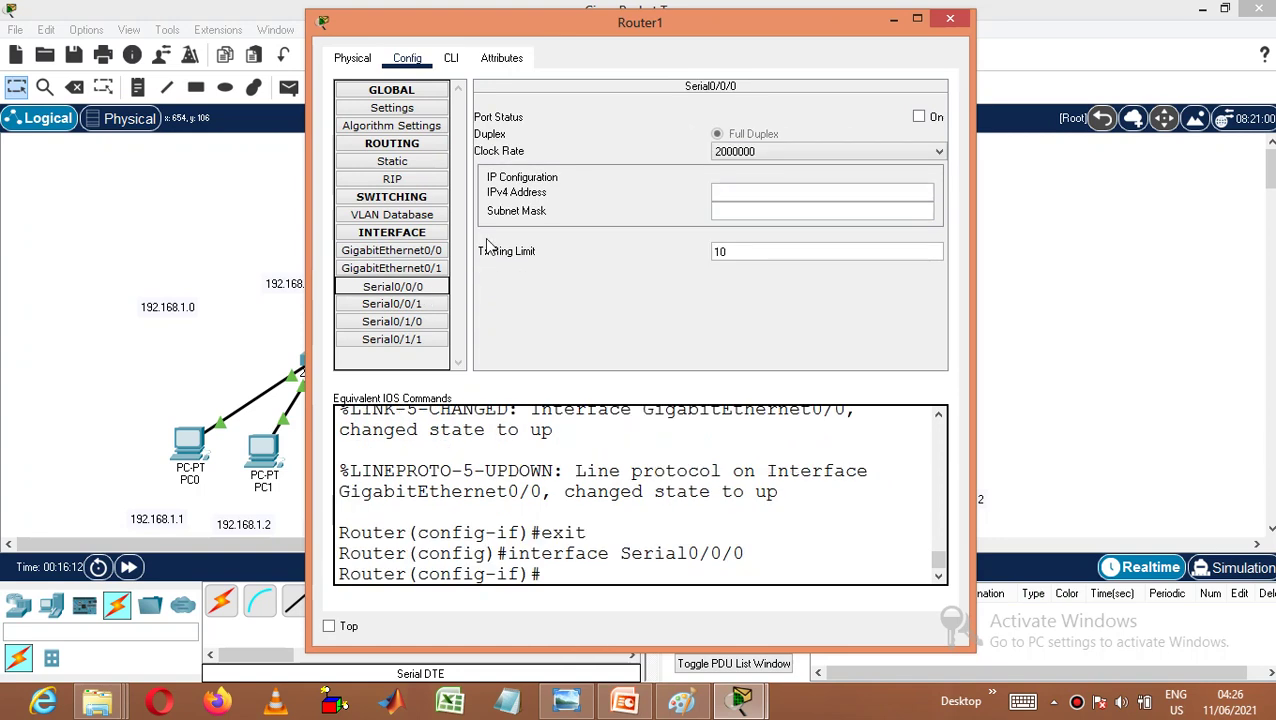
pyautogui.click(745, 185)
pyautogui.write('10.0.')
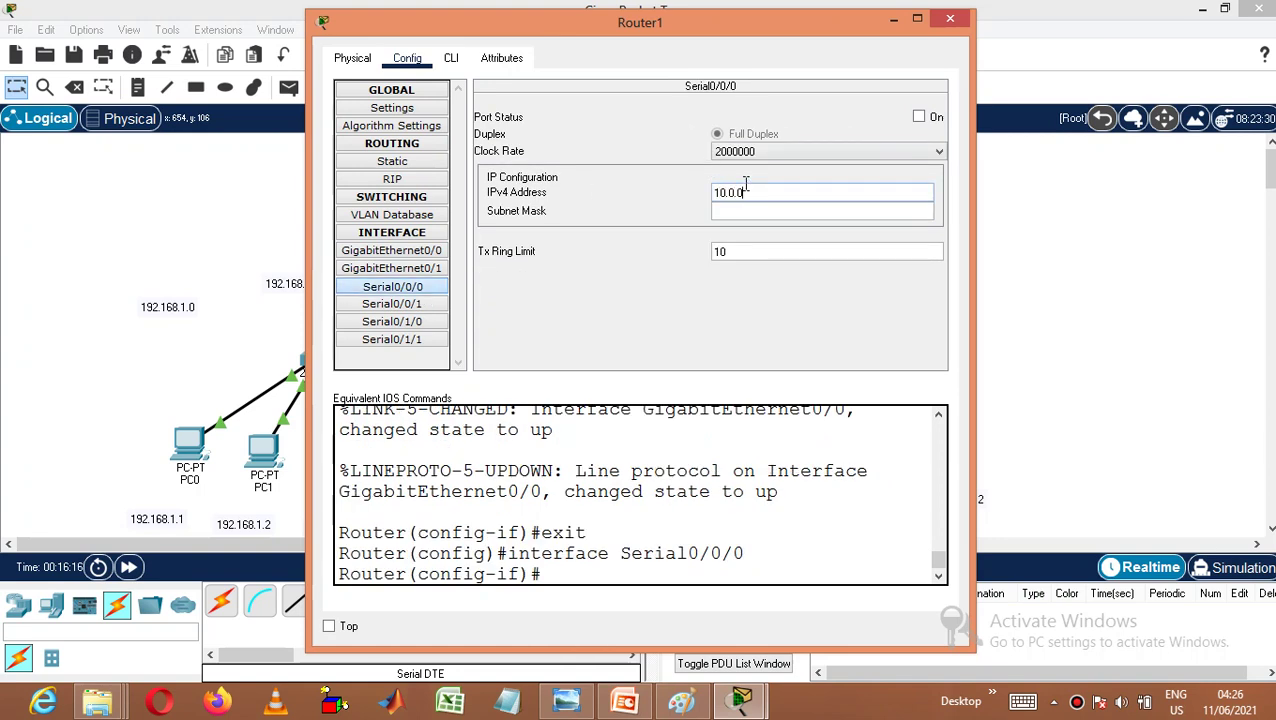
pyautogui.write('0.2')
pyautogui.click(755, 212)
pyautogui.click(929, 120)
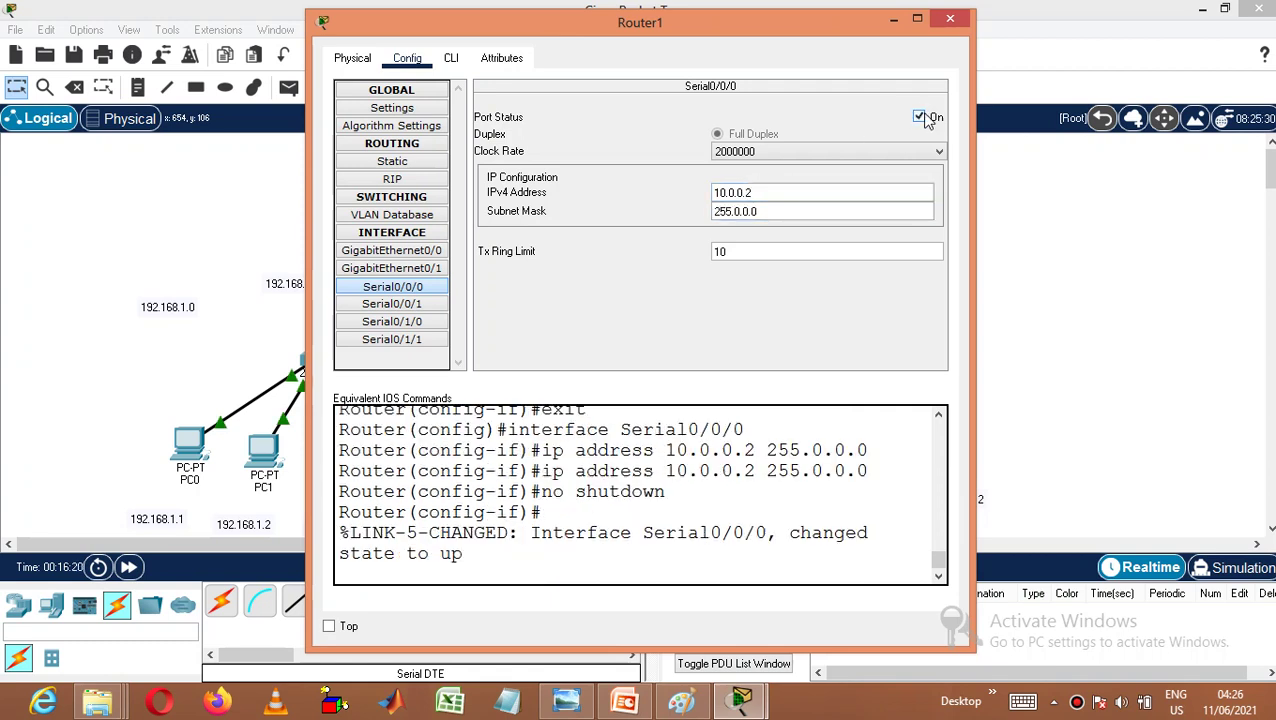
pyautogui.click(398, 109)
pyautogui.click(714, 188)
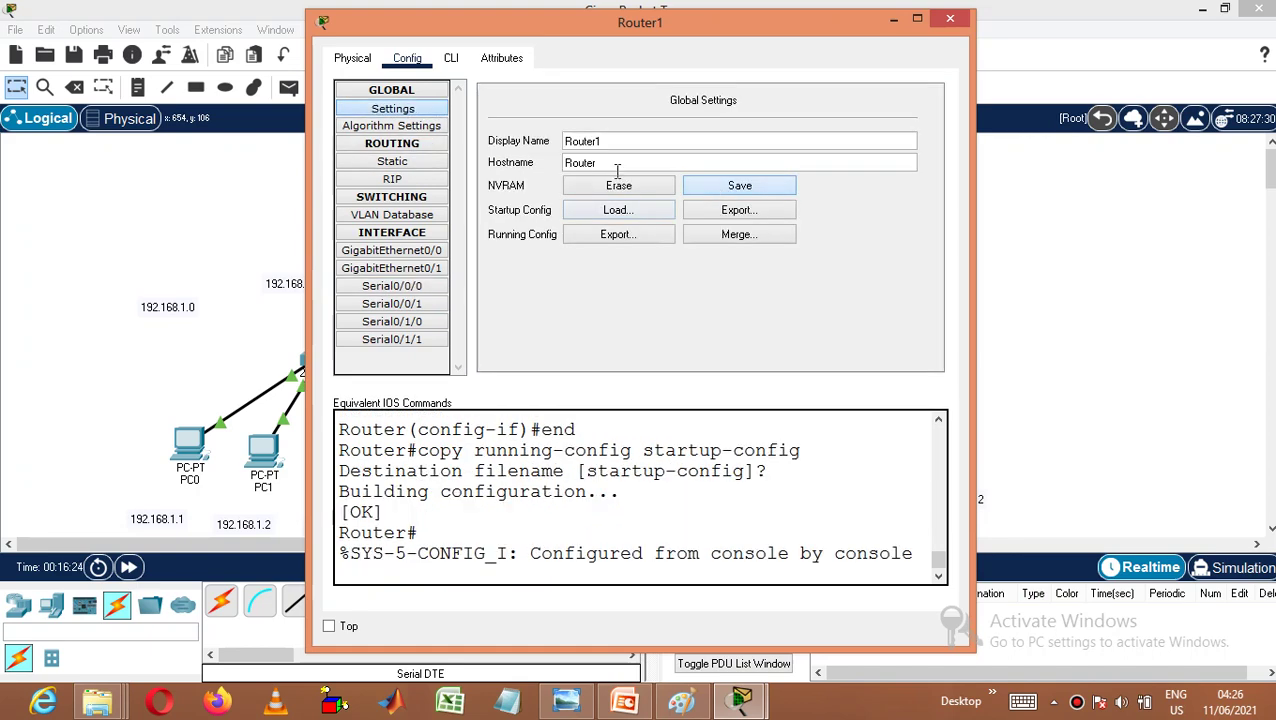
# - Add the networks 10.0.0.0, 192.168.2.0 and 11.0.0.0 to Router1's RIP routing
pyautogui.click(393, 179)
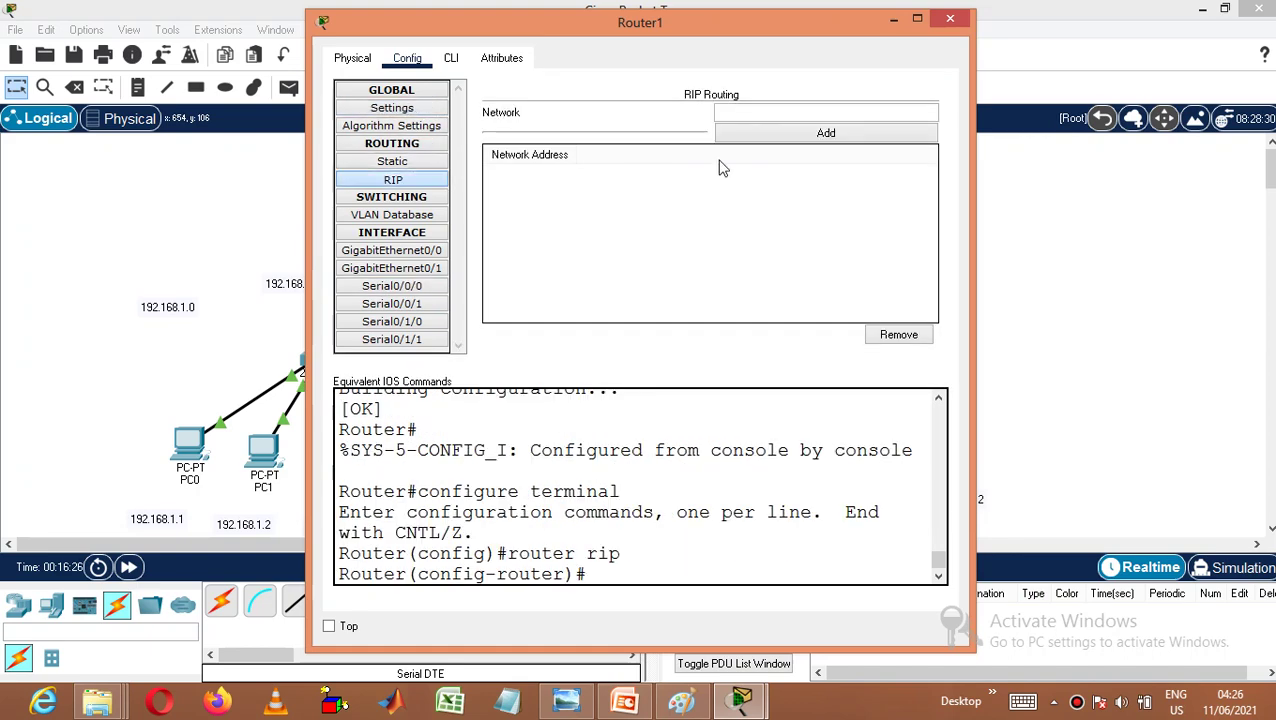
pyautogui.write('10')
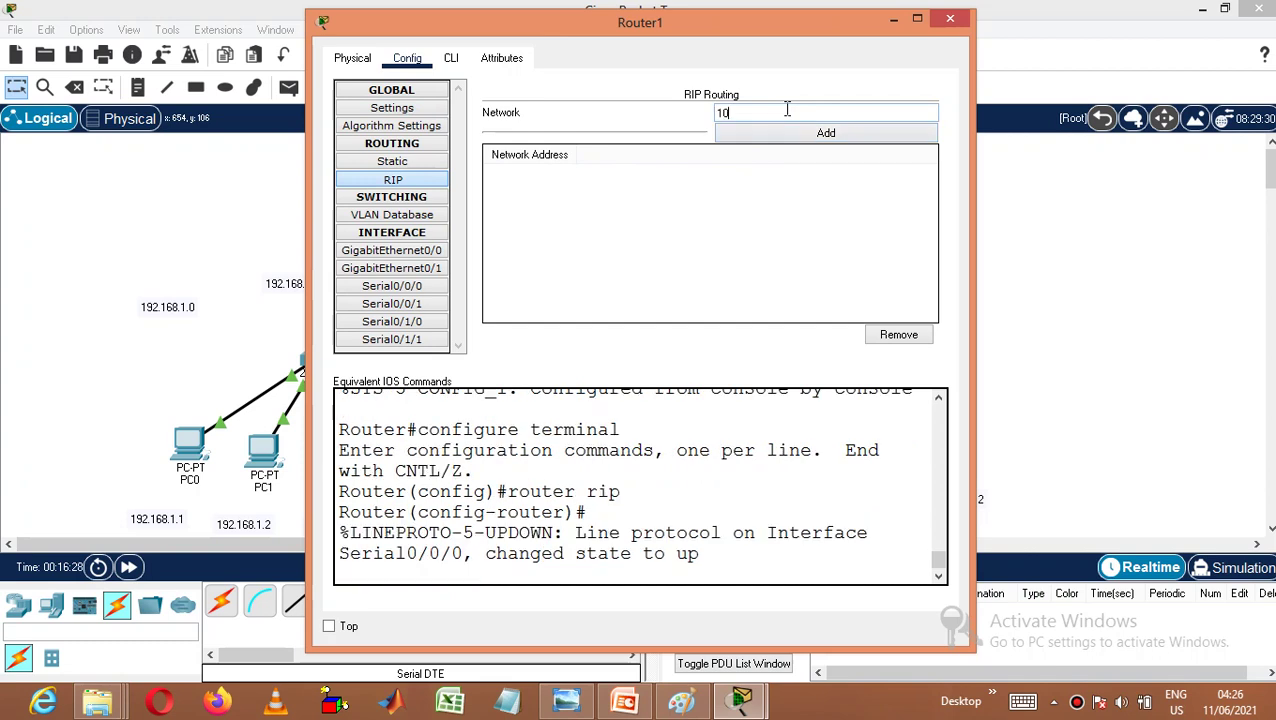
pyautogui.write('.0.0.0')
pyautogui.click(790, 133)
pyautogui.click(788, 115)
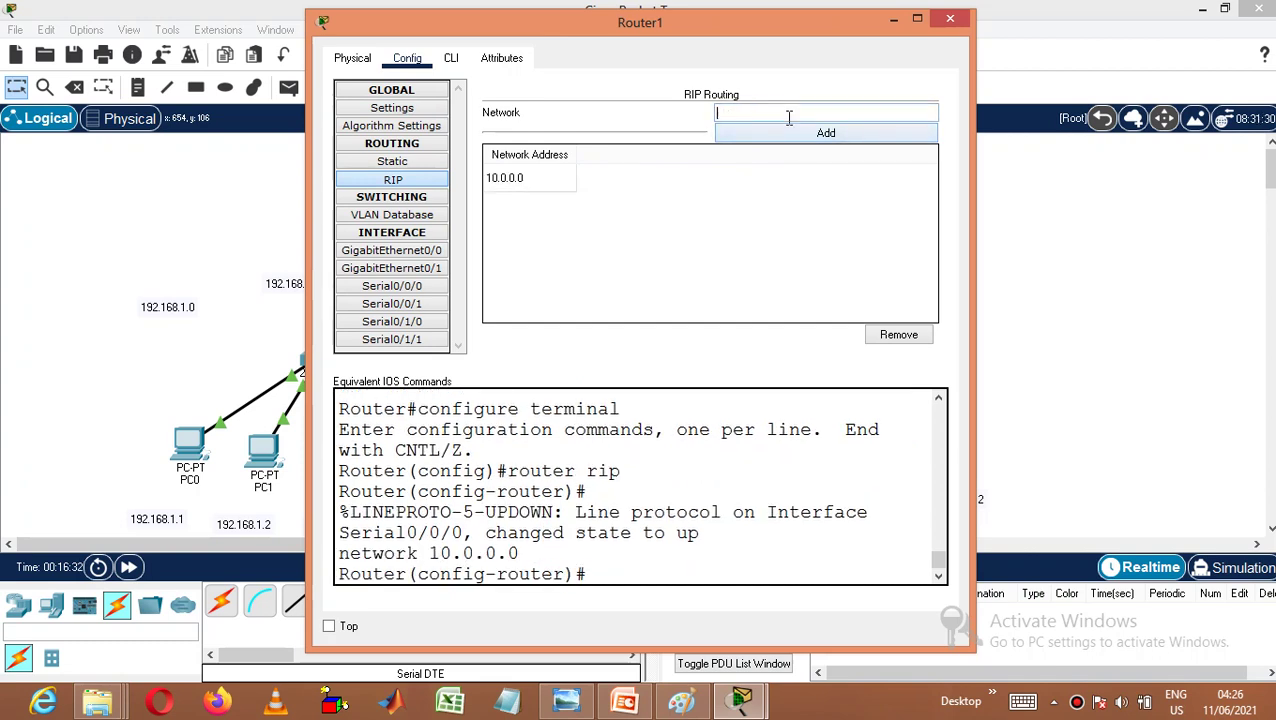
pyautogui.write('192.168.1')
pyautogui.write('.0')
pyautogui.click(792, 133)
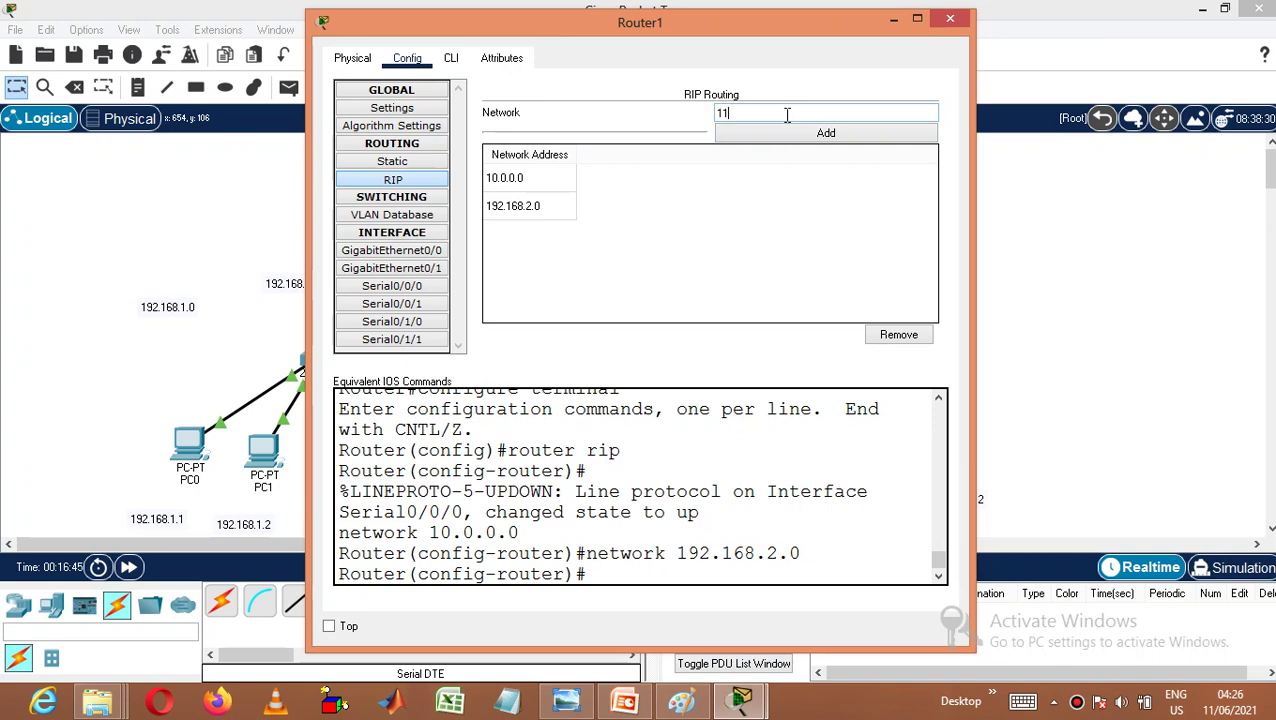
pyautogui.write('0.0.0')
pyautogui.click(786, 140)
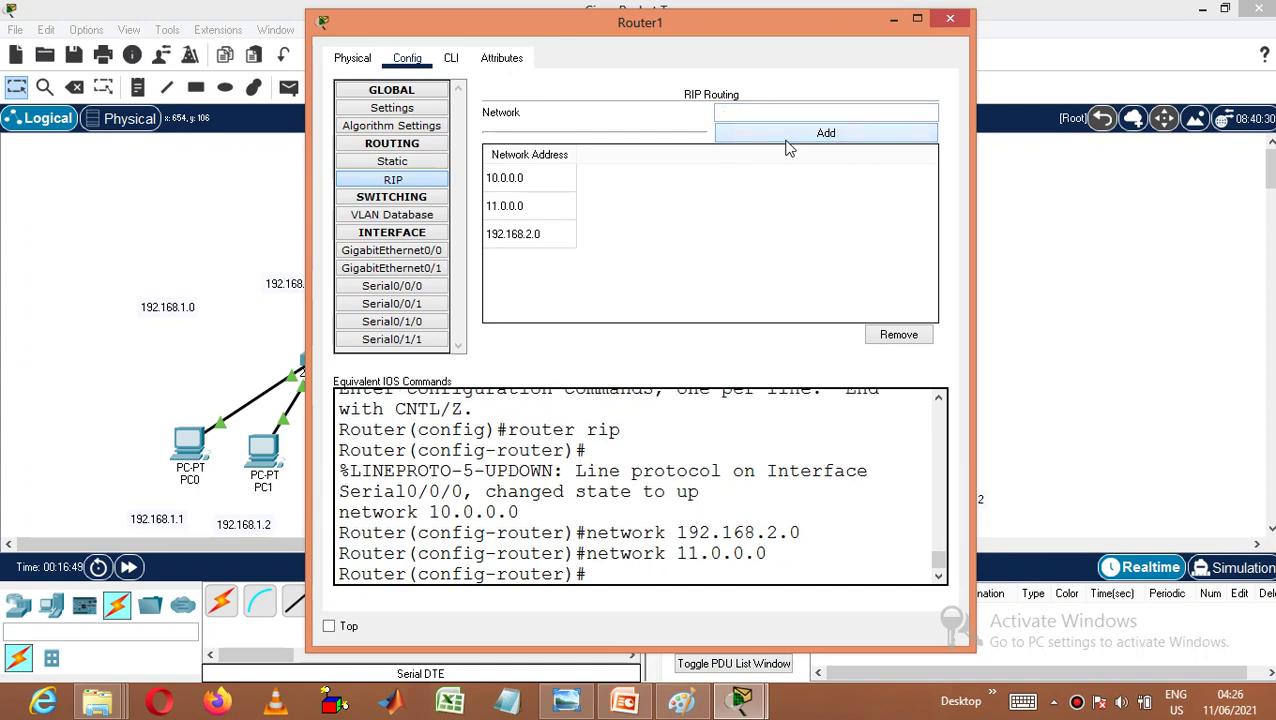
pyautogui.click(426, 308)
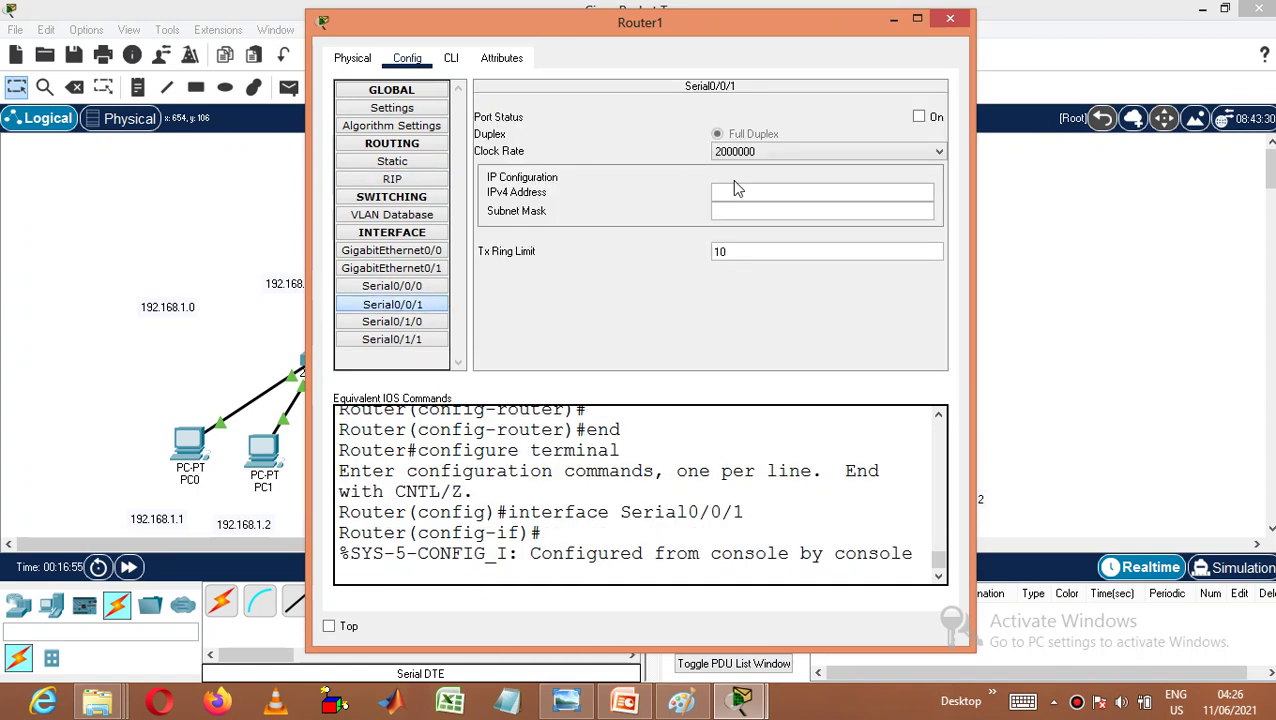
pyautogui.click(735, 191)
pyautogui.write('11.0.0.1')
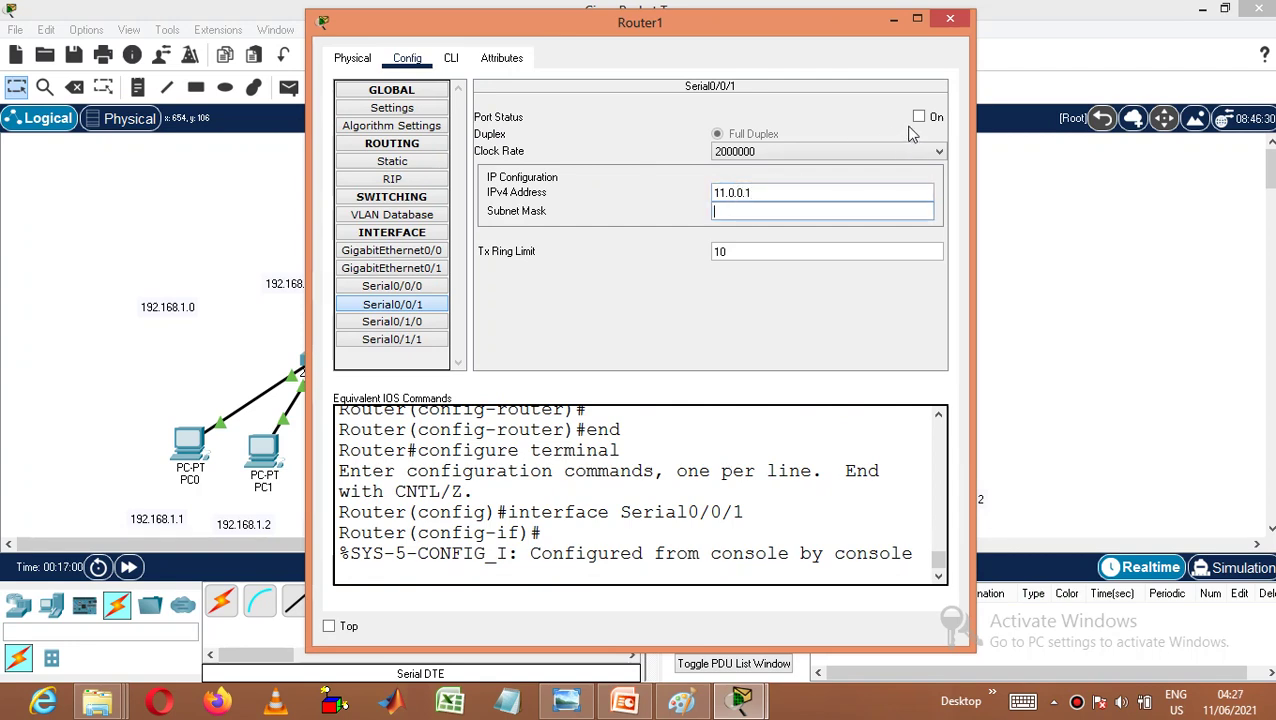
pyautogui.click(837, 205)
pyautogui.click(761, 193)
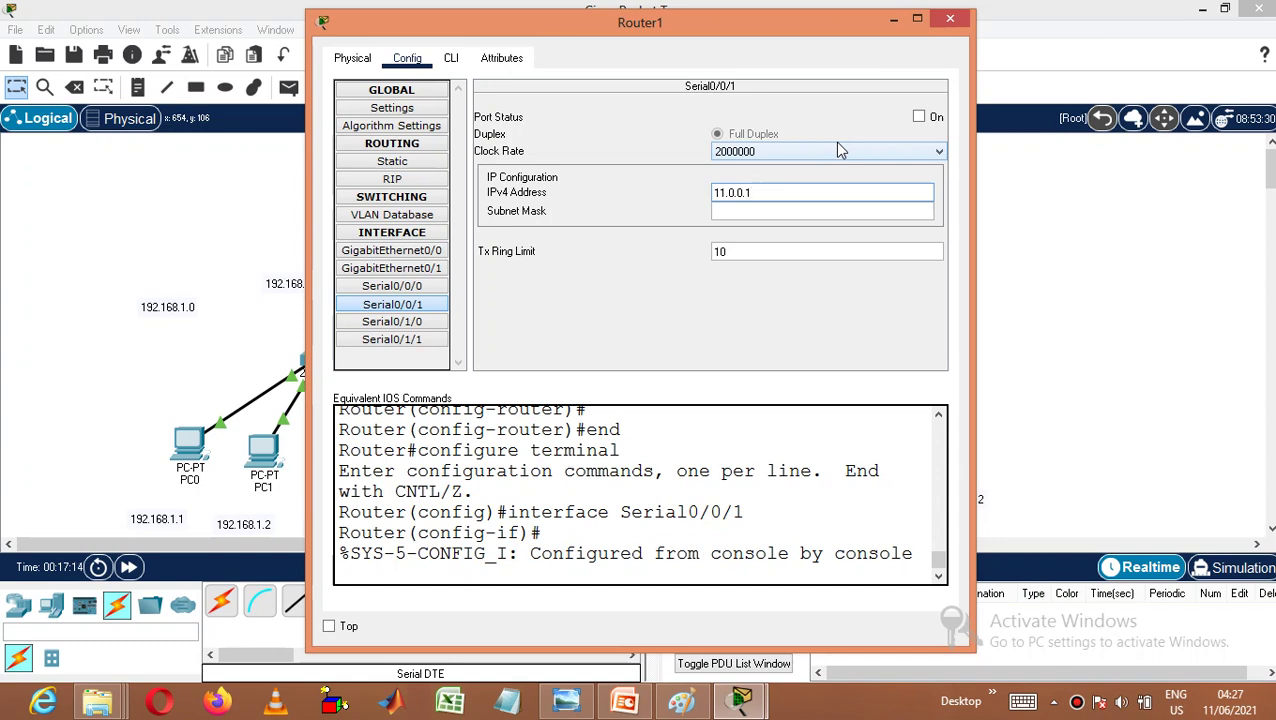
pyautogui.doubleClick(806, 200)
pyautogui.click(806, 200)
pyautogui.press('BackSpace')
pyautogui.press('BackSpace')
pyautogui.press('BackSpace')
pyautogui.press('BackSpace')
pyautogui.press('BackSpace')
pyautogui.press('BackSpace')
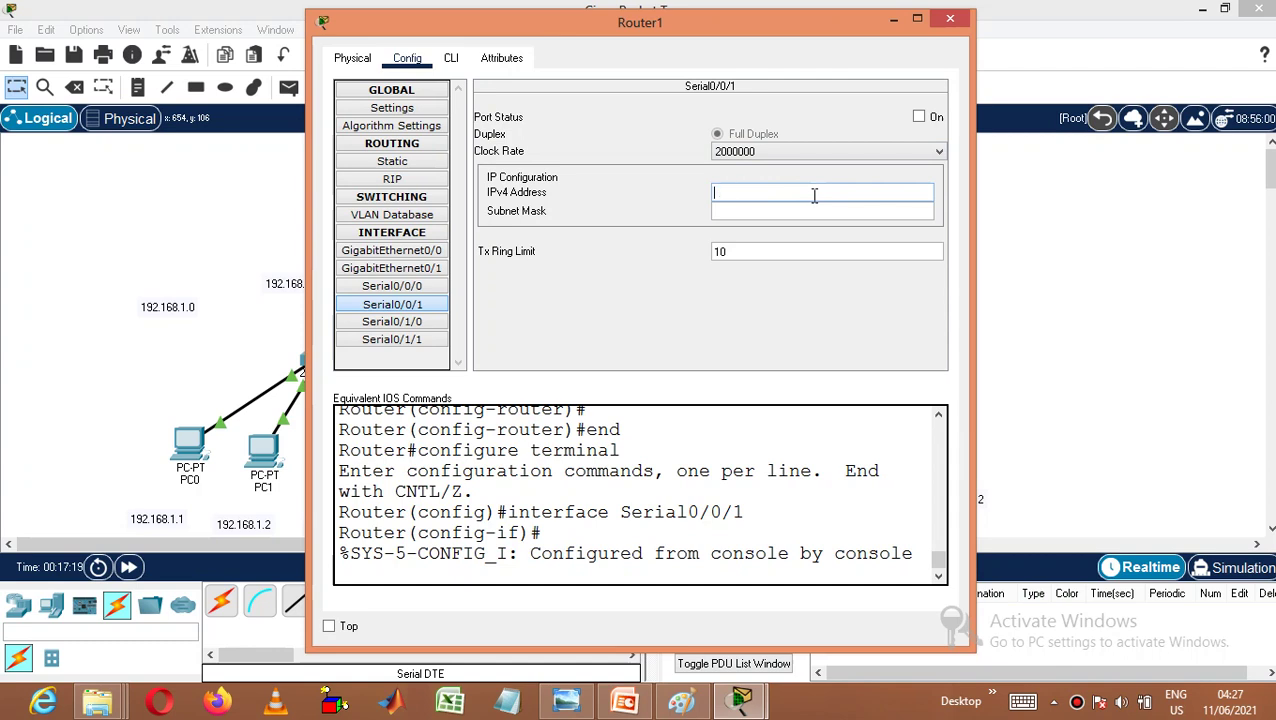
# - Save Router1's configuration to NVRAM, and configure its Serial0/0/1 interface with IP address 11.0.0.1, mask 255.0.0.0 and the port on
pyautogui.click(415, 112)
pyautogui.click(740, 187)
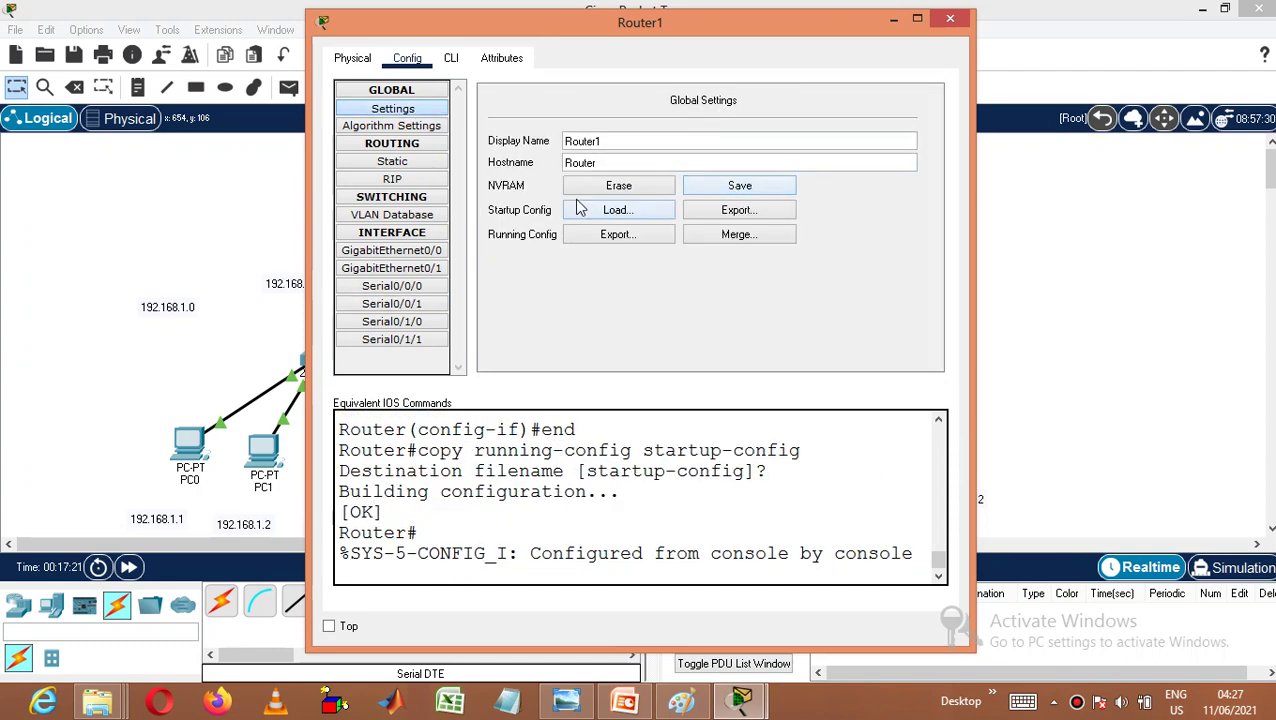
pyautogui.click(422, 306)
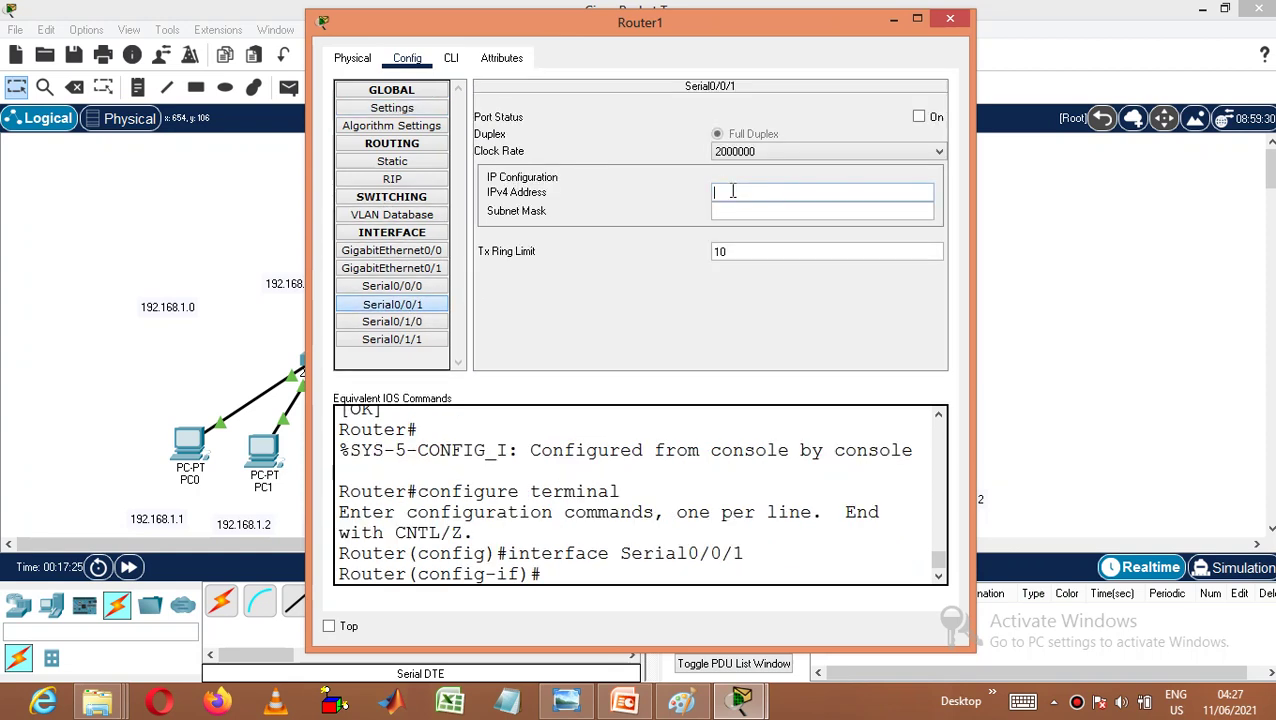
pyautogui.click(733, 192)
pyautogui.write('11.0.0.1')
pyautogui.click(743, 211)
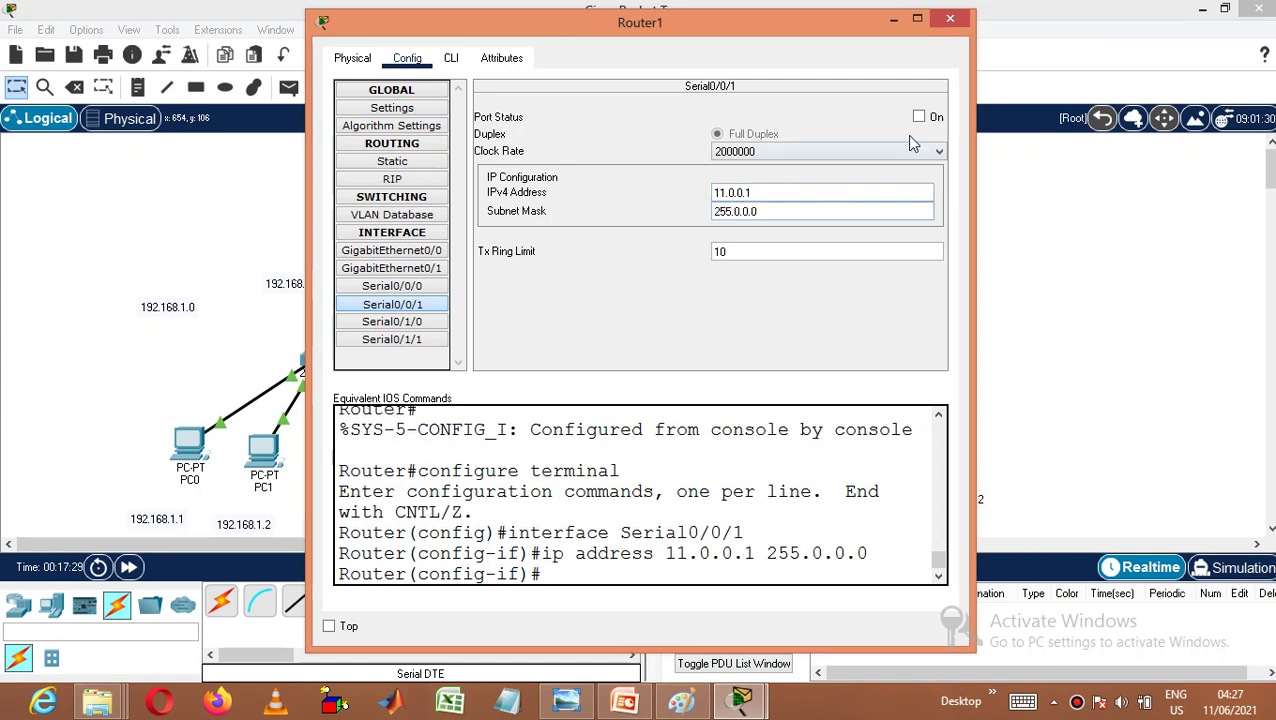
pyautogui.click(919, 117)
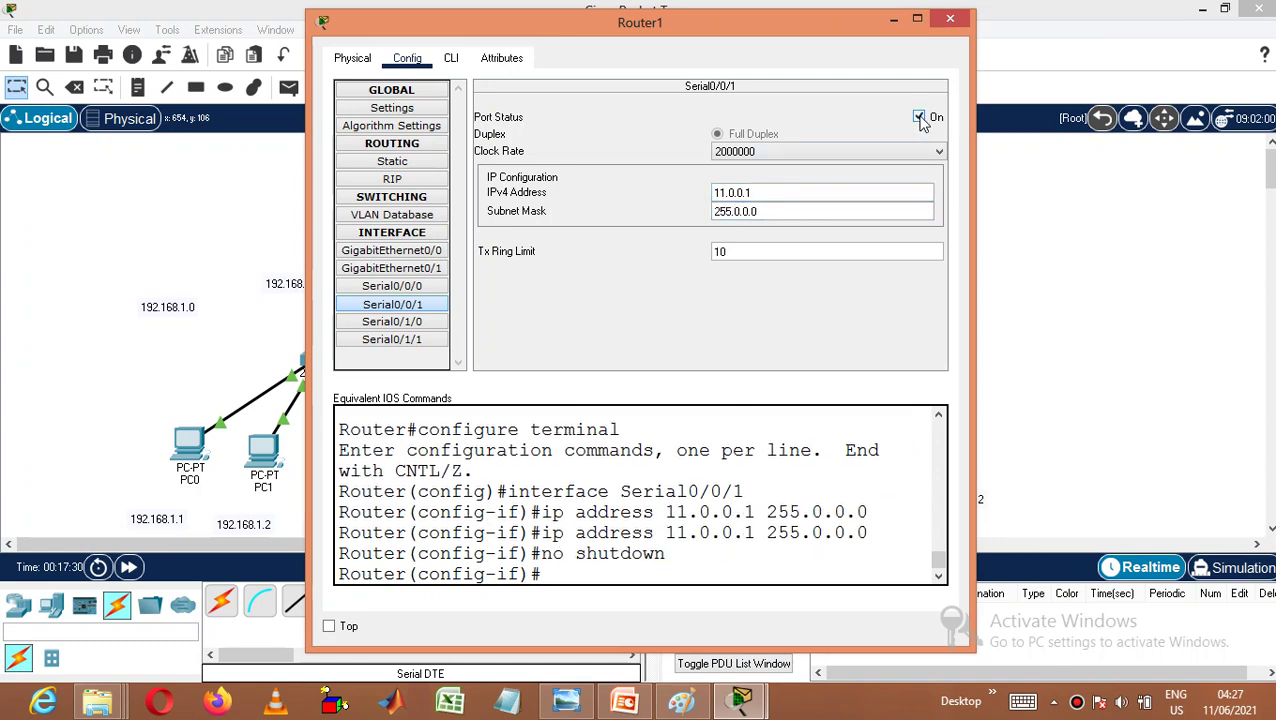
# - Save Router1's configuration with the Serial0/0/1 settings to NVRAM and close its configuration window
pyautogui.click(422, 110)
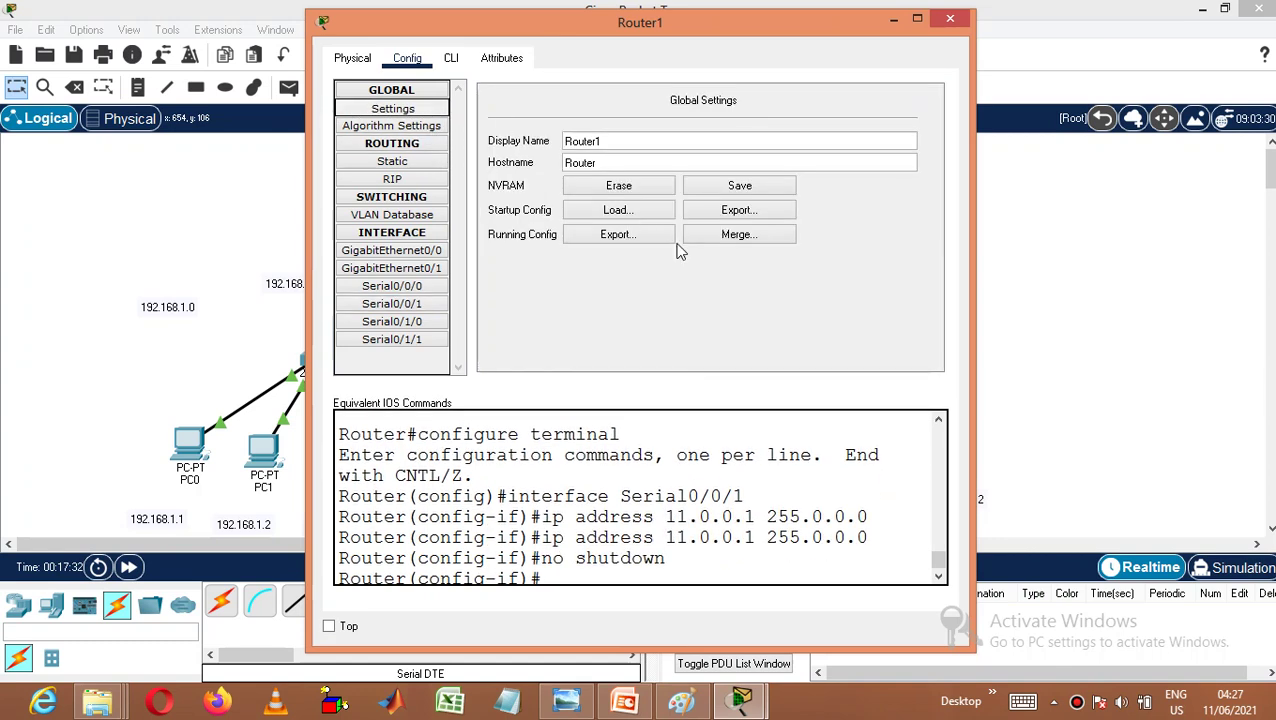
pyautogui.click(723, 188)
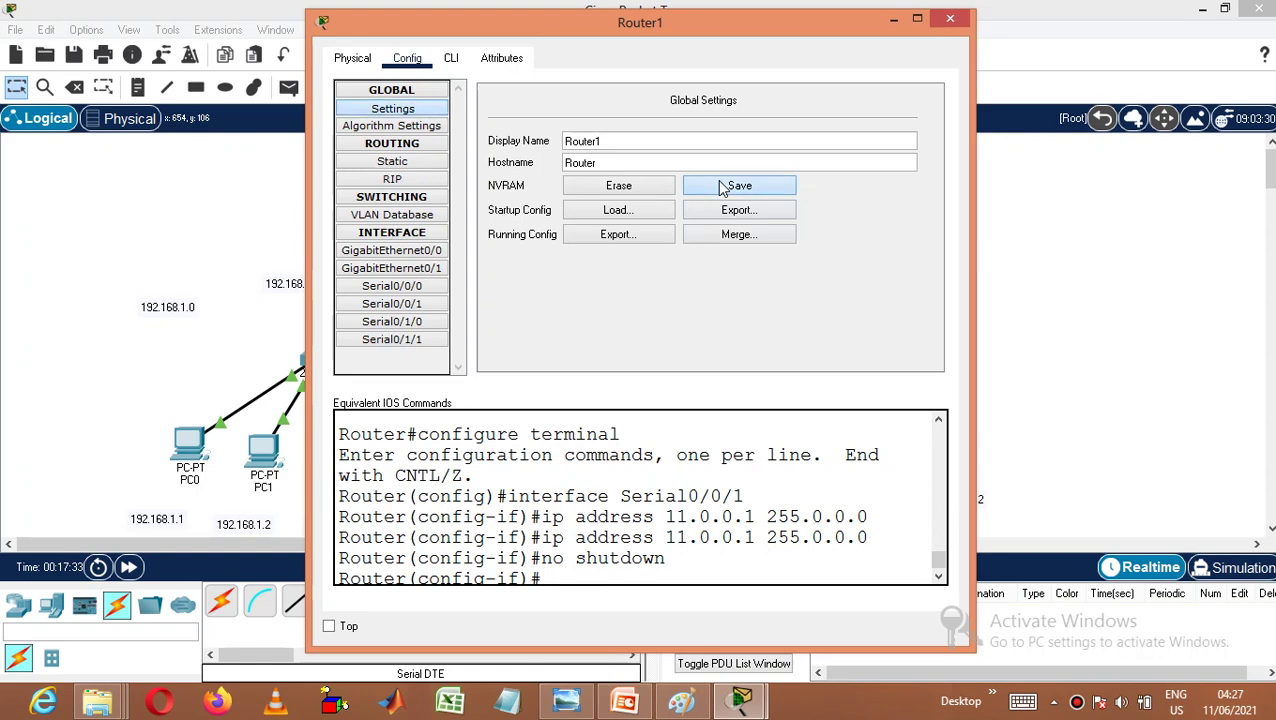
pyautogui.click(950, 19)
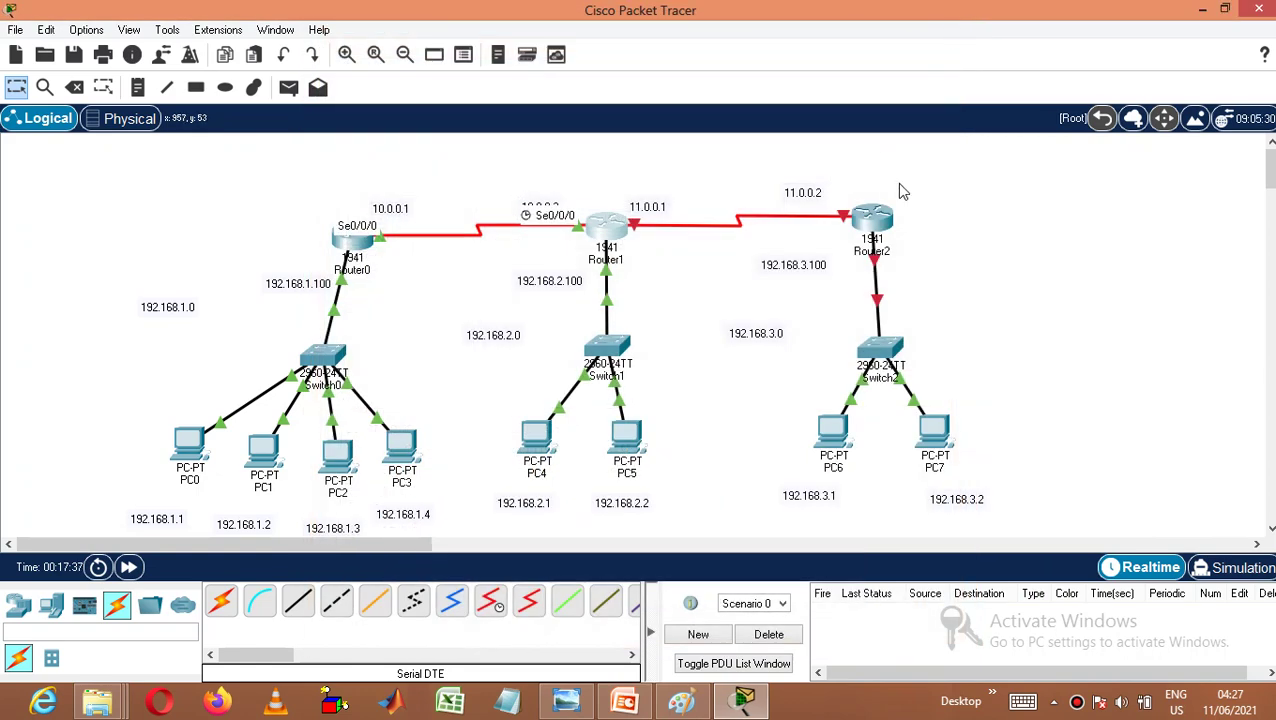
# - Configure Router2's GigabitEthernet0/0 interface with IP address 192.168.3.100, mask 255.255.255.0 and the port on
pyautogui.click(876, 217)
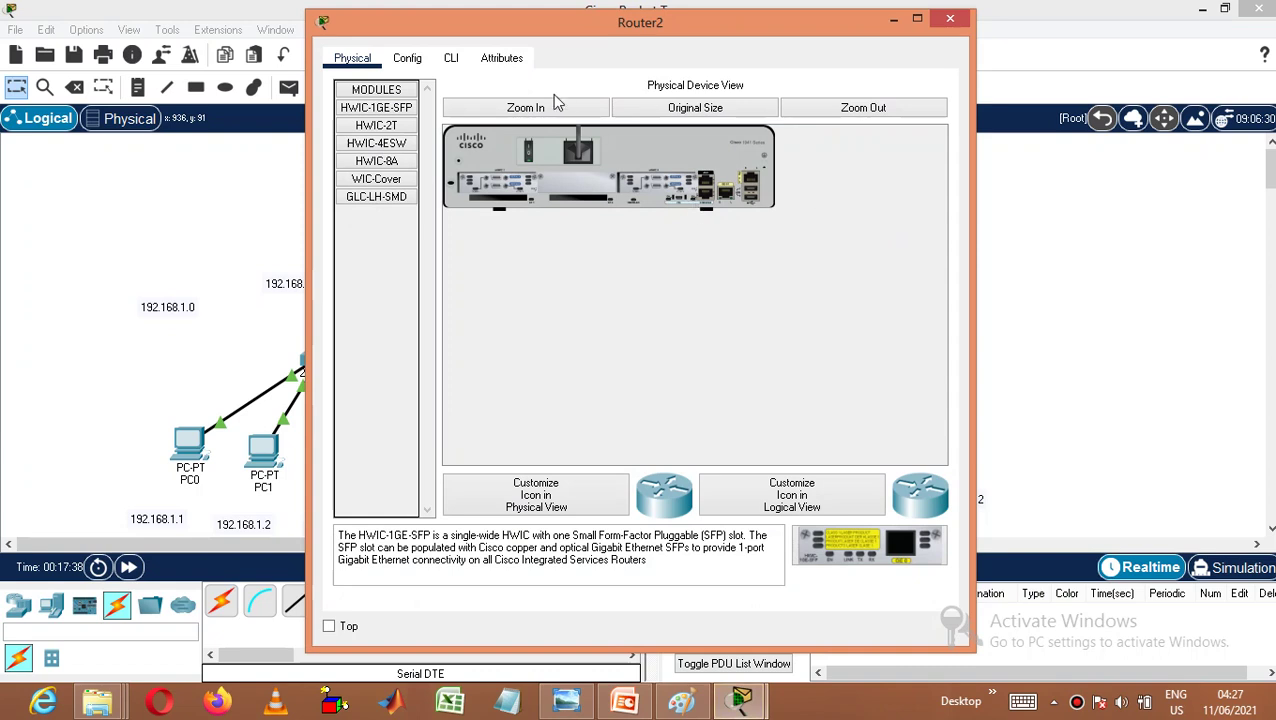
pyautogui.click(435, 66)
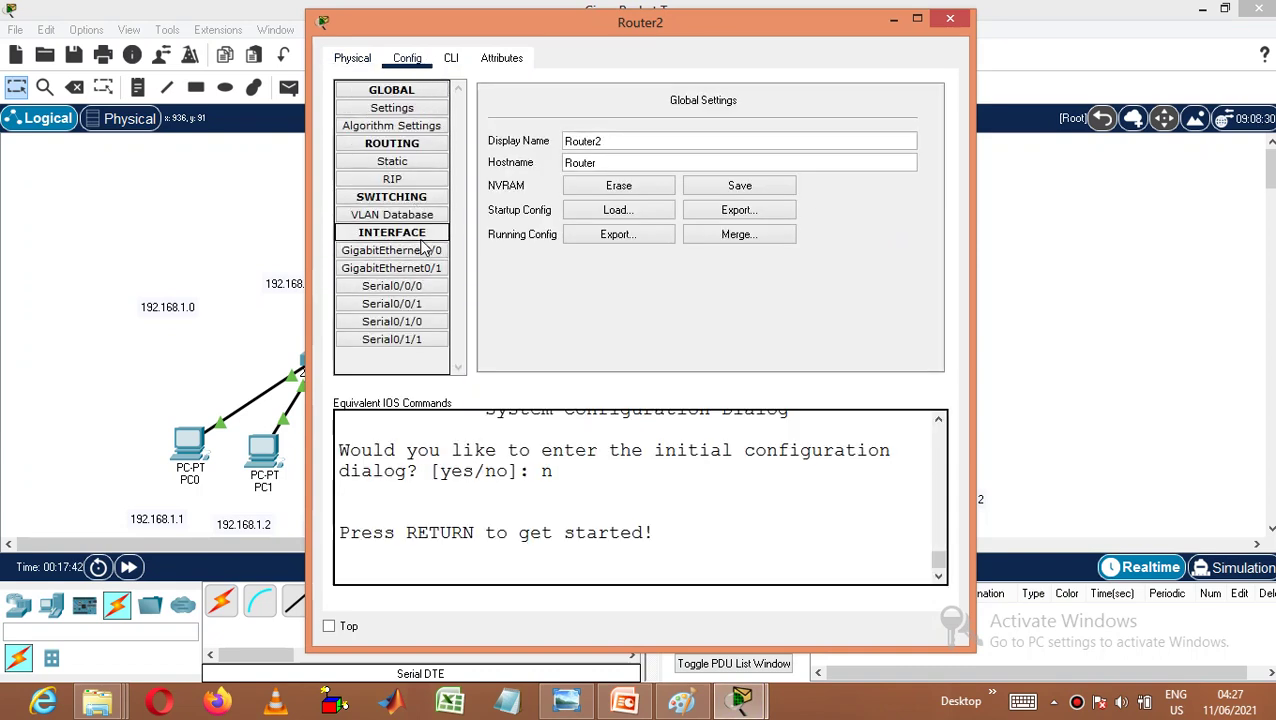
pyautogui.click(428, 252)
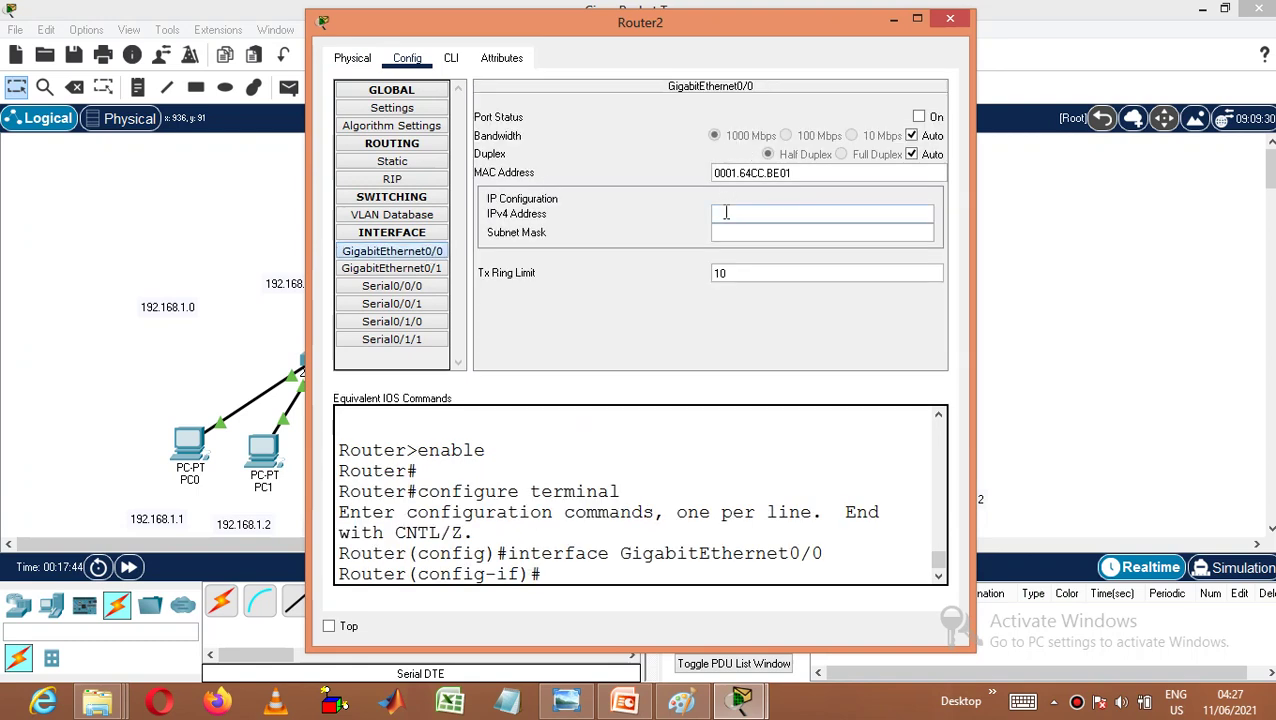
pyautogui.click(727, 210)
pyautogui.write('192.168.3.100')
pyautogui.click(734, 232)
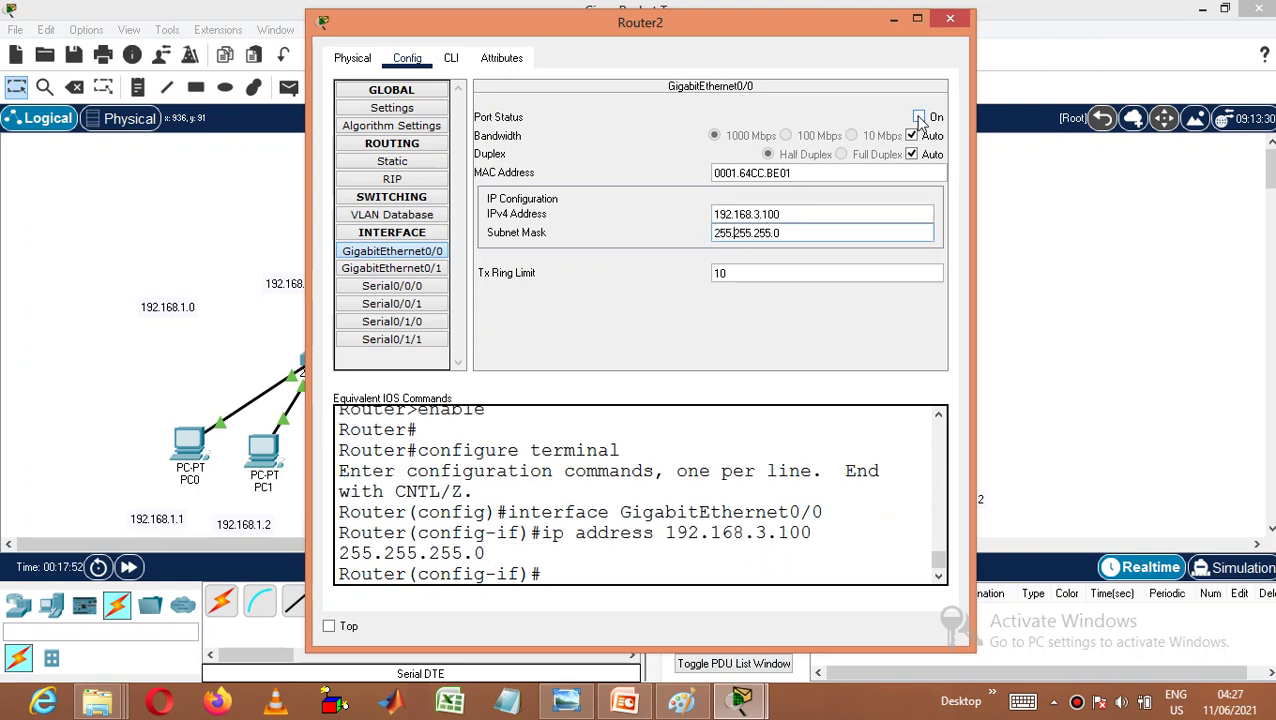
pyautogui.click(918, 117)
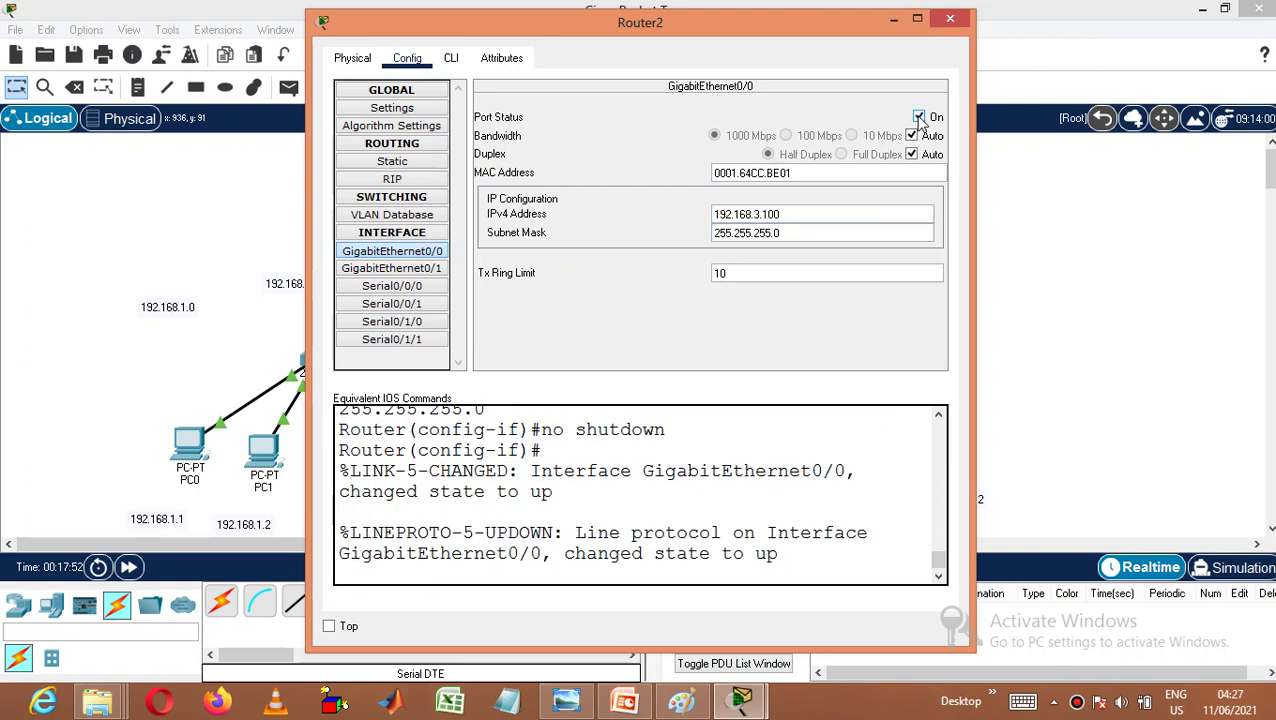
# - Configure Router2's Serial0/0/1 interface with IP address 11.0.0.2, mask 255.0.0.0 and the port on, and save the configuration to NVRAM
pyautogui.click(420, 304)
pyautogui.click(732, 194)
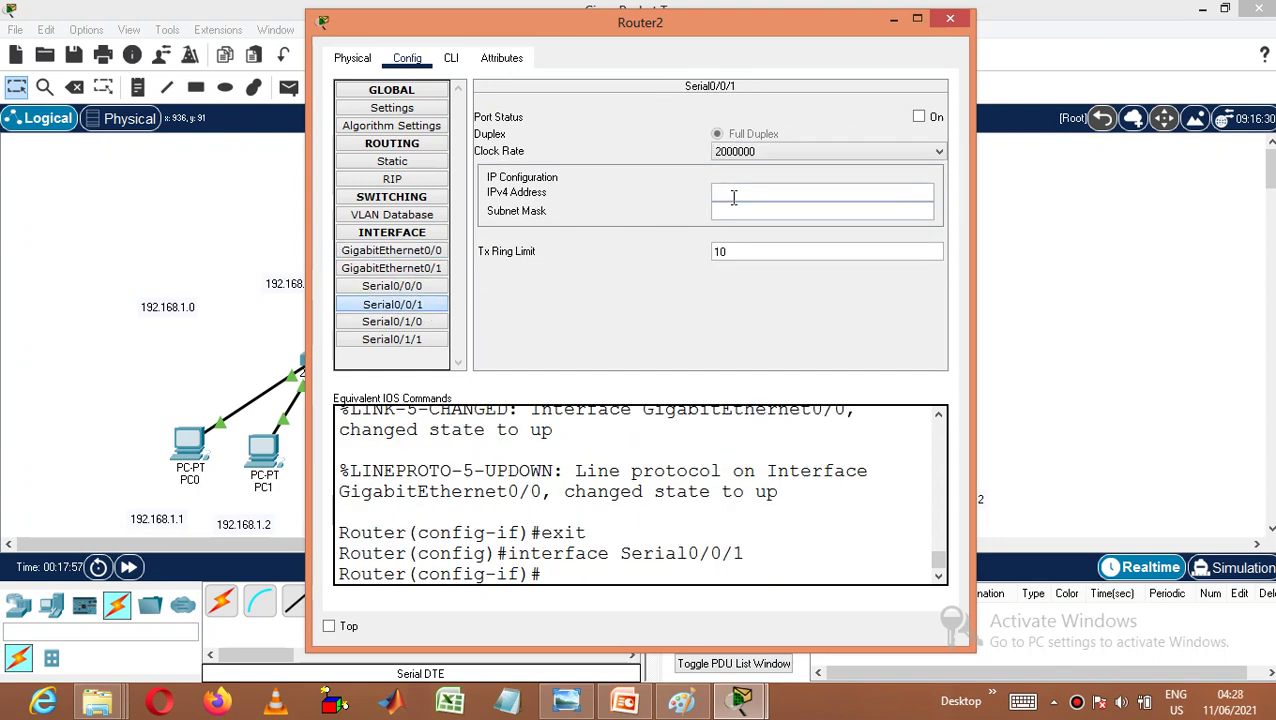
pyautogui.write('11.0.0.2')
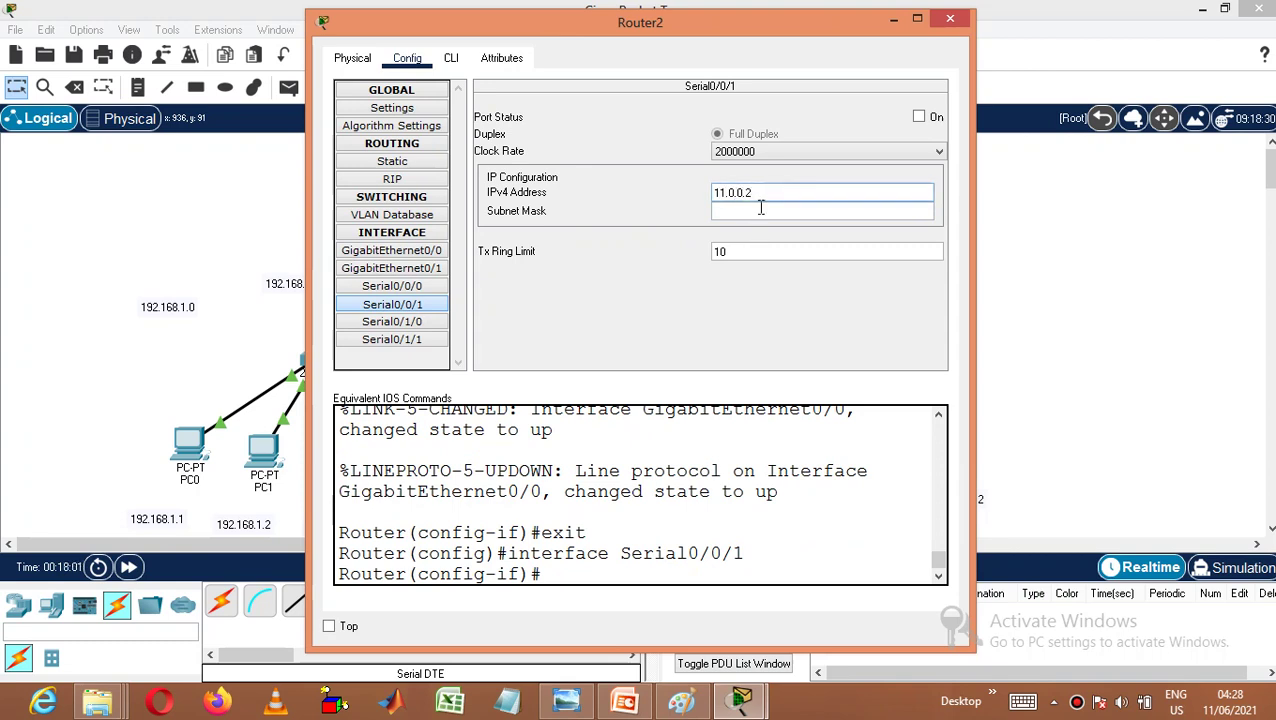
pyautogui.click(758, 210)
pyautogui.click(929, 120)
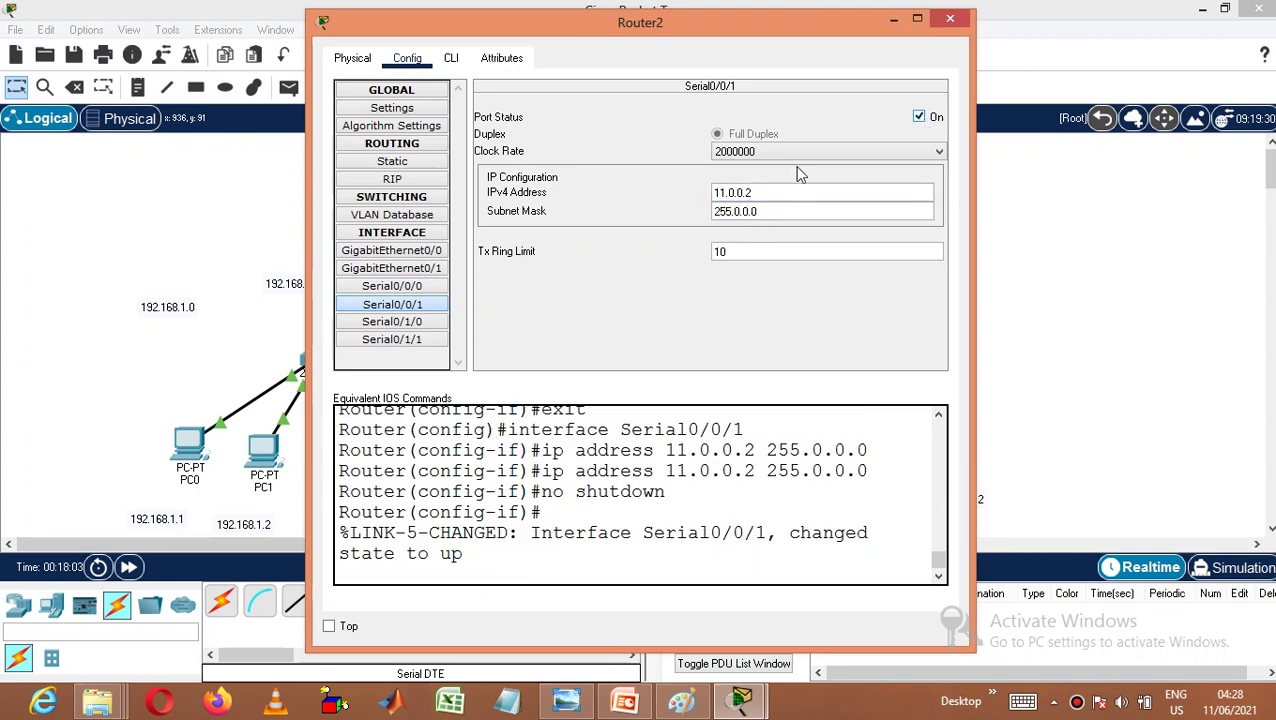
pyautogui.click(392, 108)
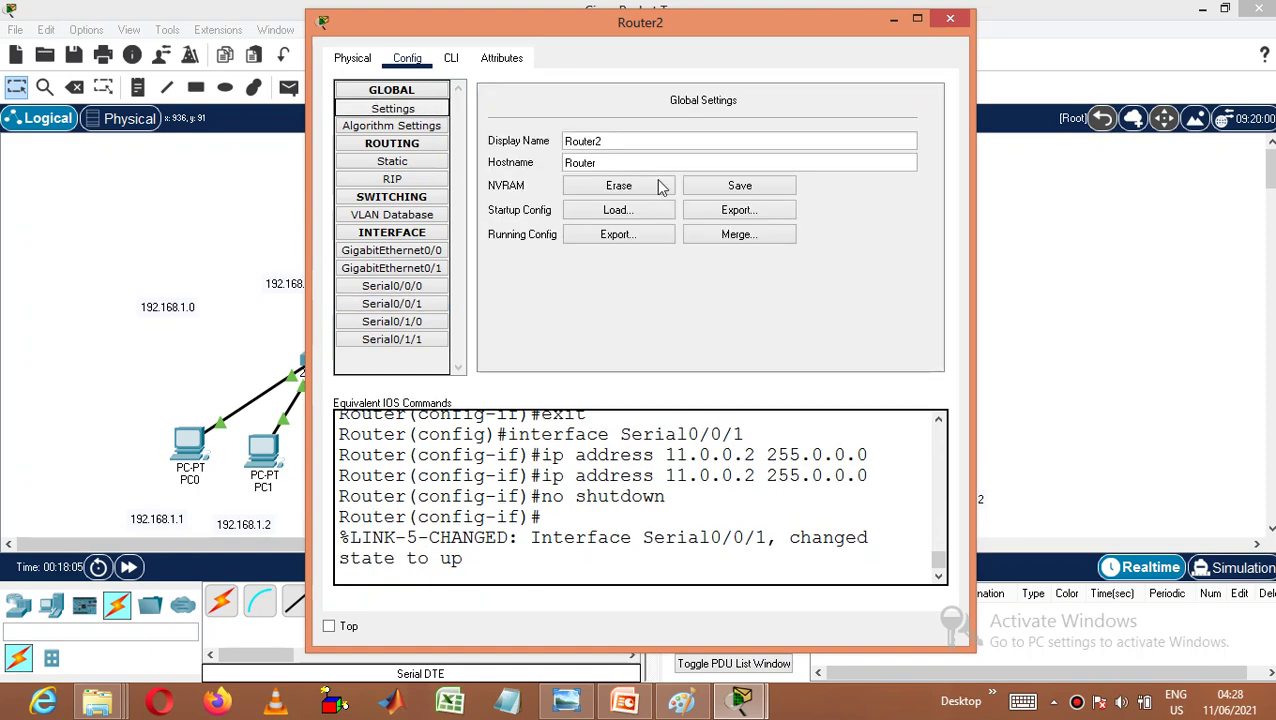
pyautogui.click(740, 185)
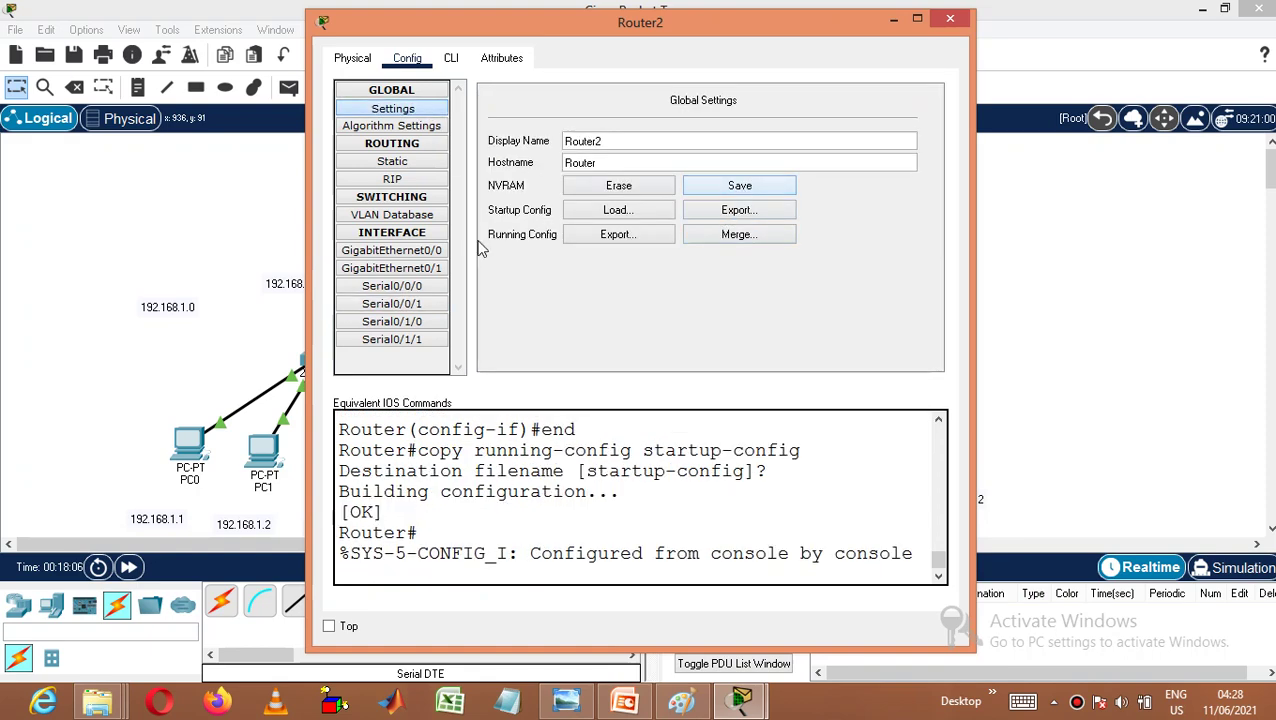
# - Add the networks 11.0.0.0 and 192.168.3.0 to Router2's RIP routing
pyautogui.click(407, 181)
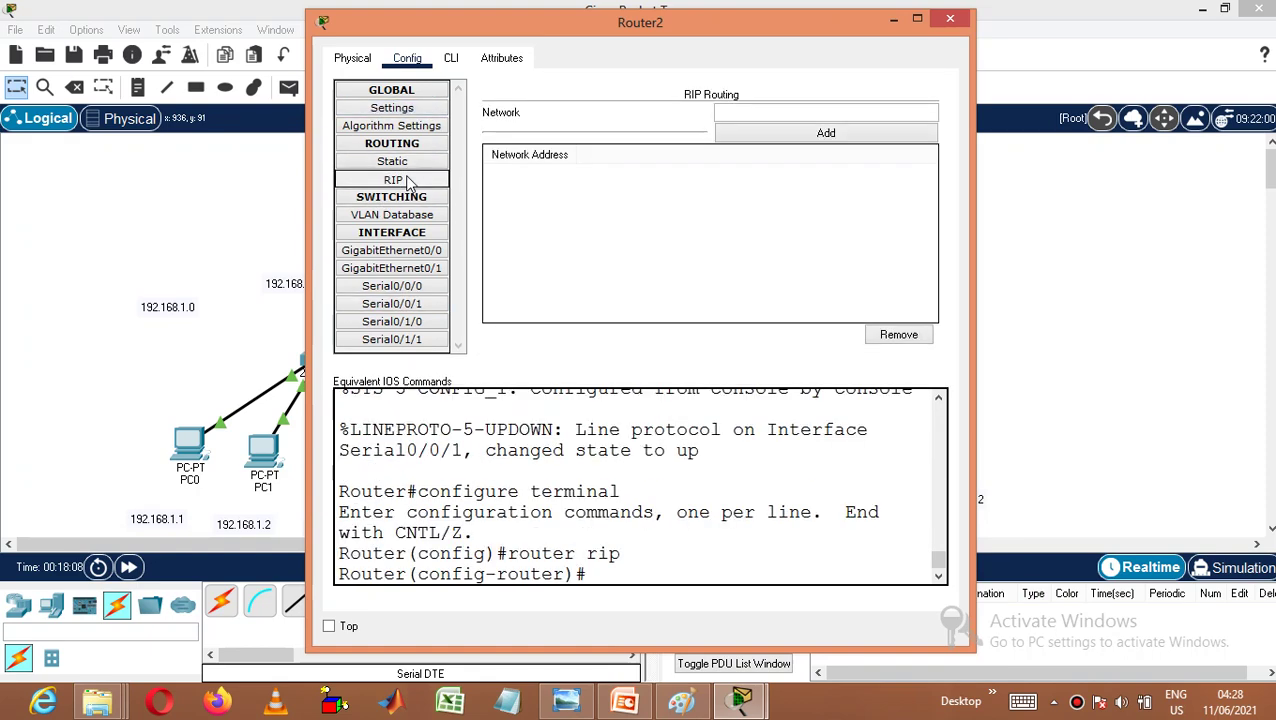
pyautogui.click(745, 110)
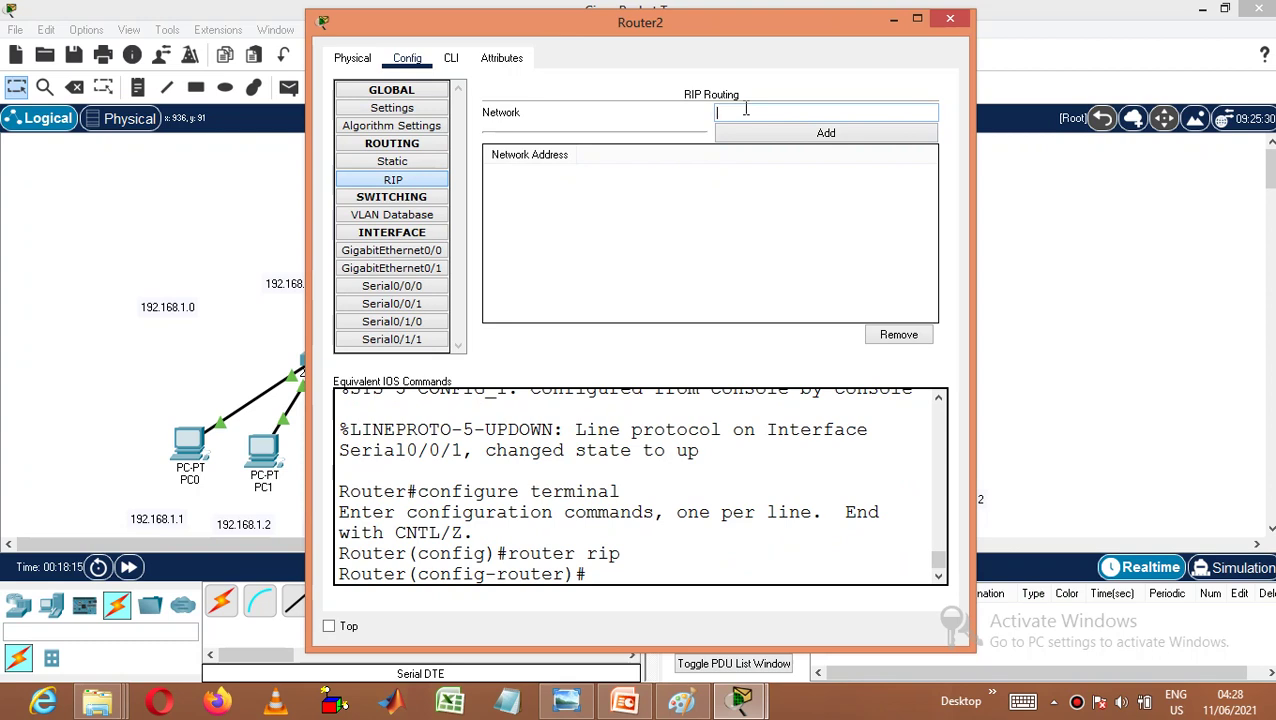
pyautogui.write('11.0.0.0')
pyautogui.click(753, 140)
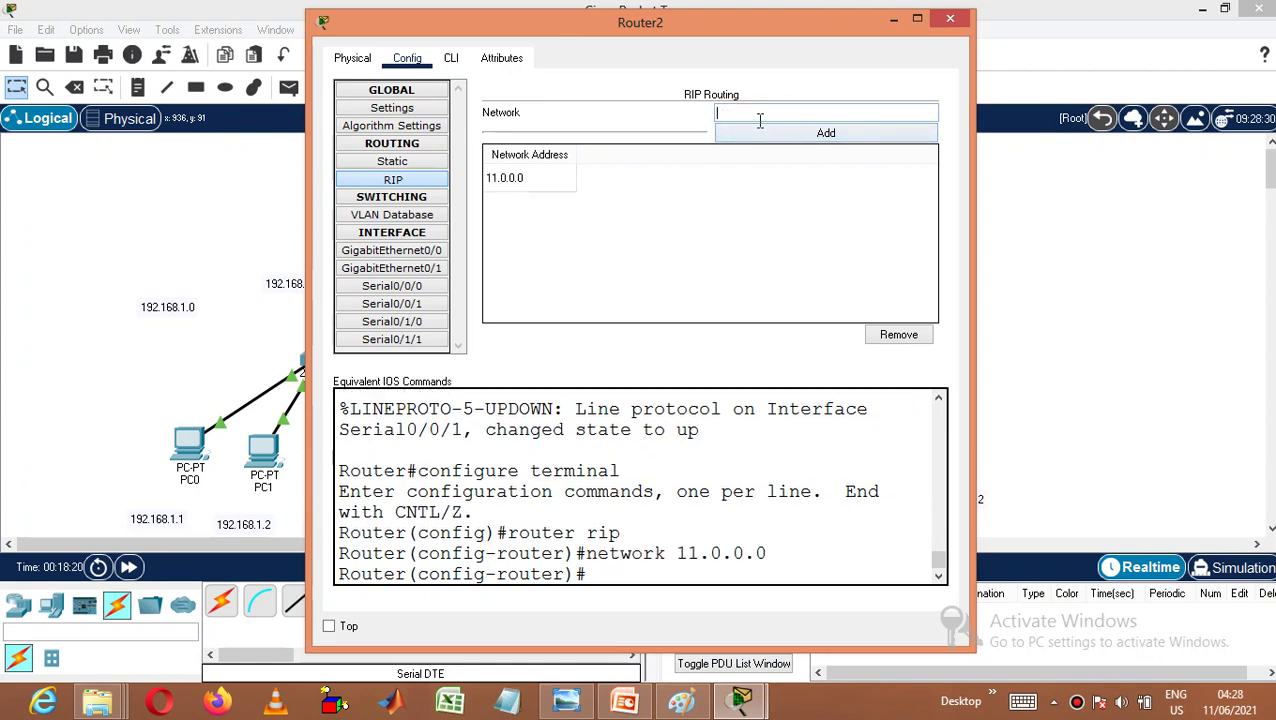
pyautogui.click(760, 120)
pyautogui.write('192.168.3.0')
pyautogui.click(766, 137)
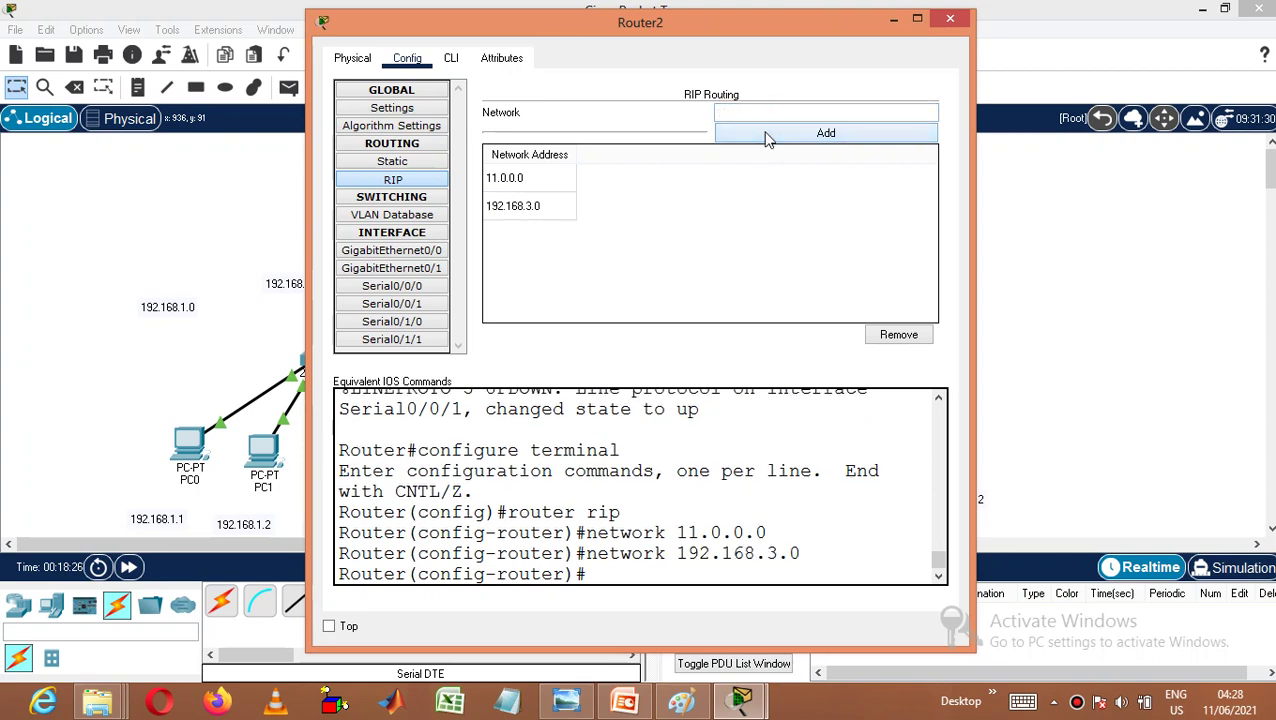
# - Save Router2's configuration with the RIP networks to NVRAM and close its configuration window
pyautogui.click(392, 108)
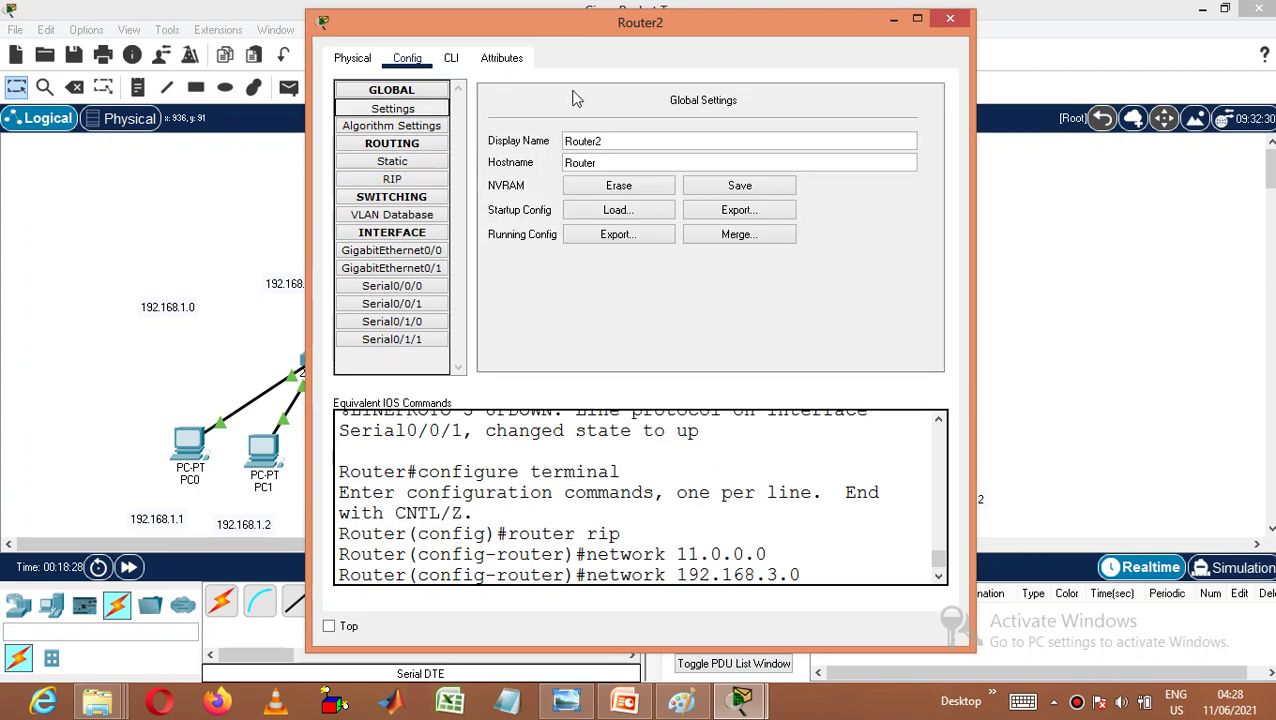
pyautogui.click(725, 190)
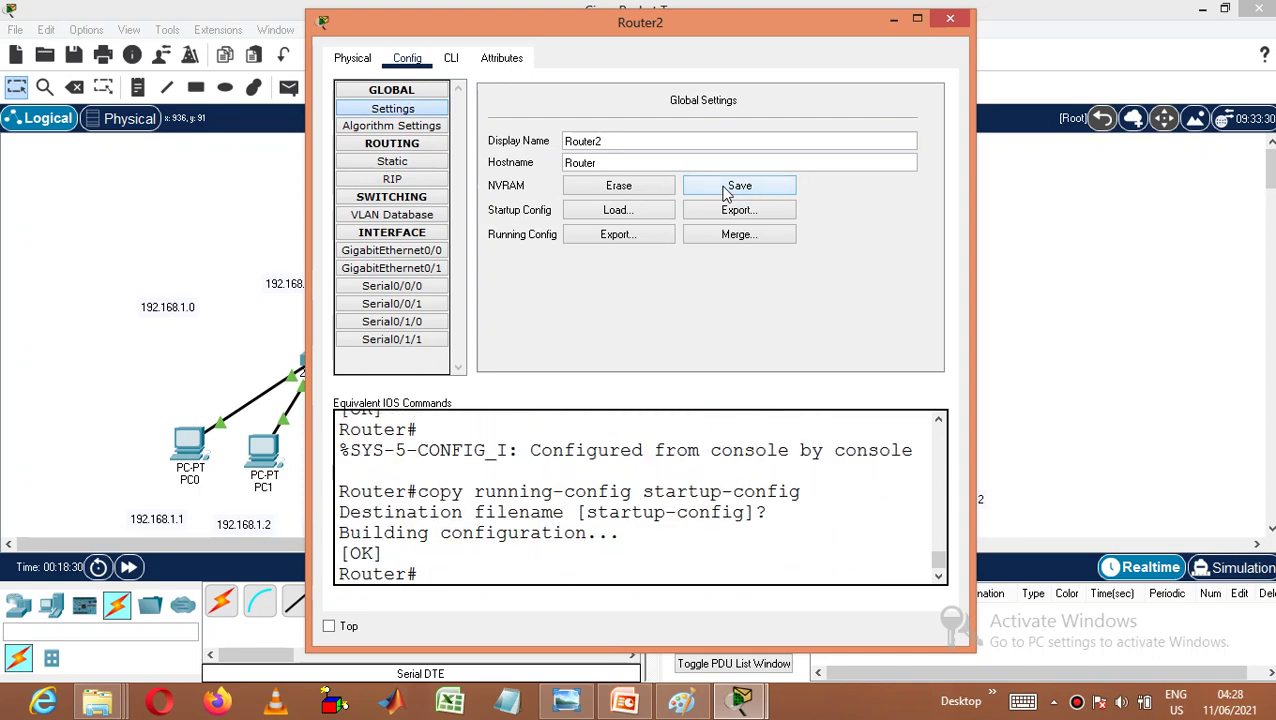
pyautogui.click(948, 19)
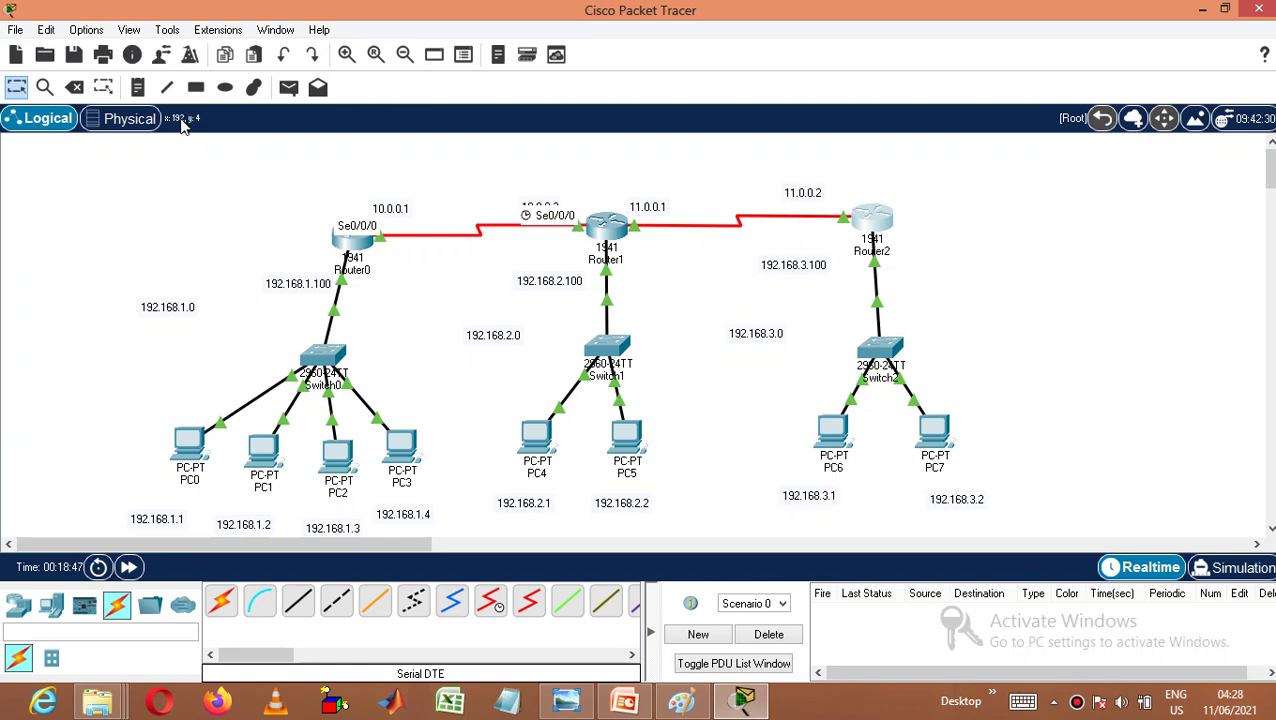
# - Display PC0's IP settings by running ipconfig in its command prompt, and widen the PC0 window
pyautogui.click(167, 87)
pyautogui.click(190, 440)
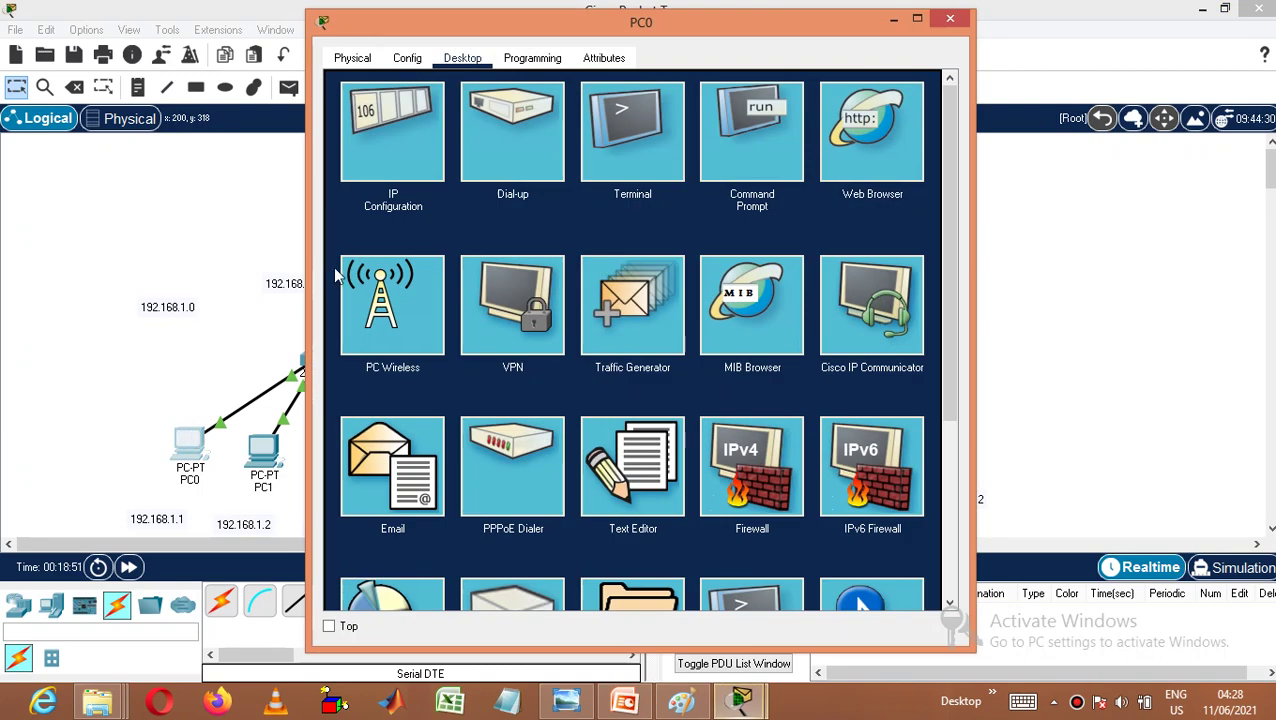
pyautogui.click(763, 145)
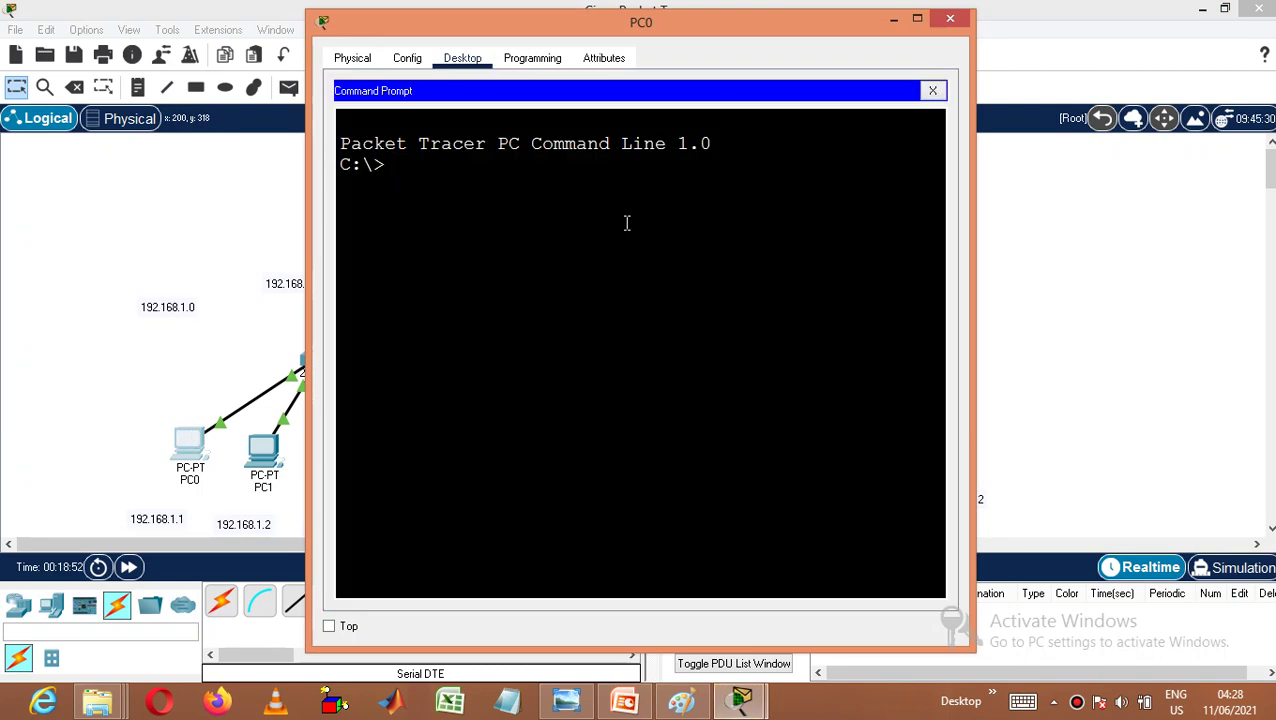
pyautogui.write('ipconfig')
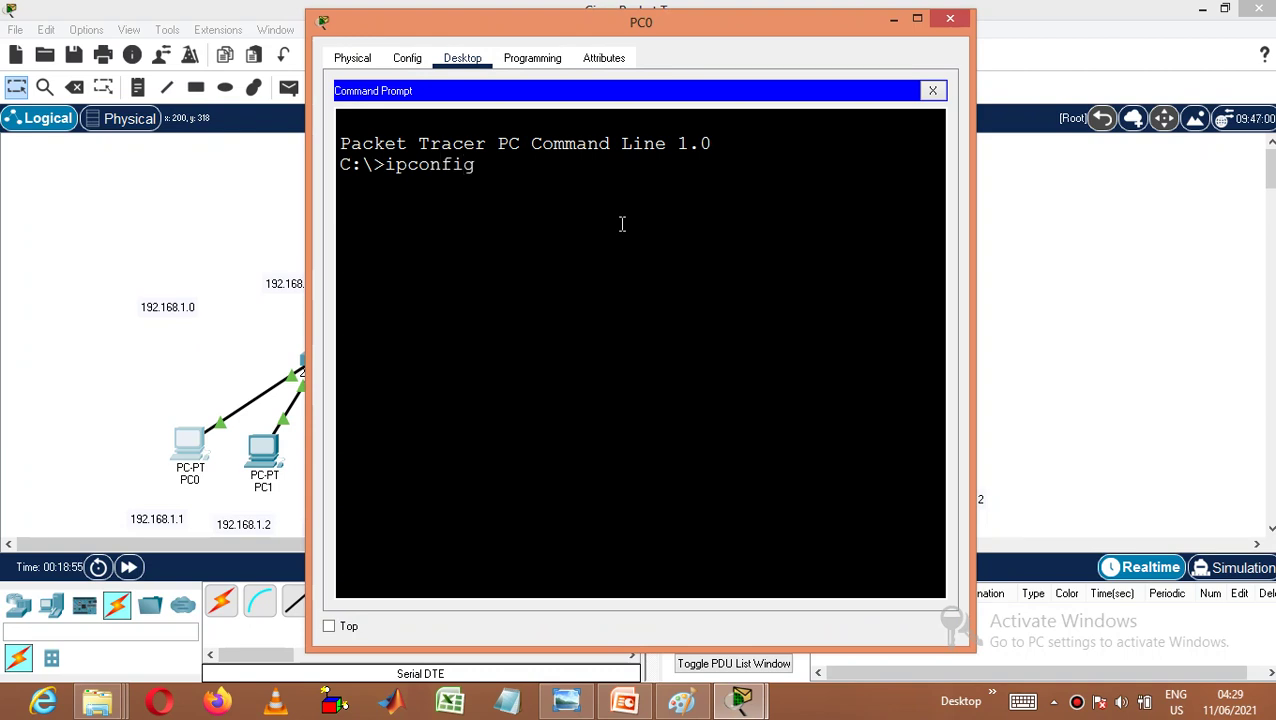
pyautogui.press('Return')
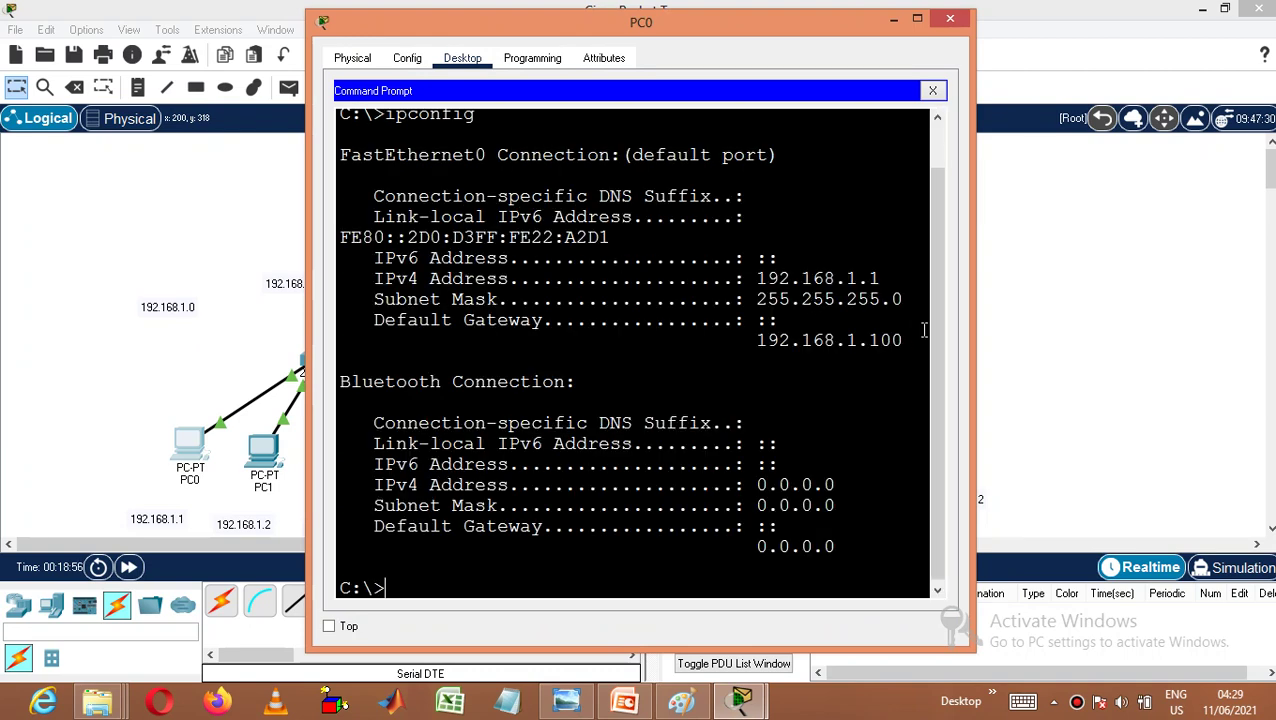
pyautogui.moveTo(973, 329); pyautogui.dragTo(1197, 329)
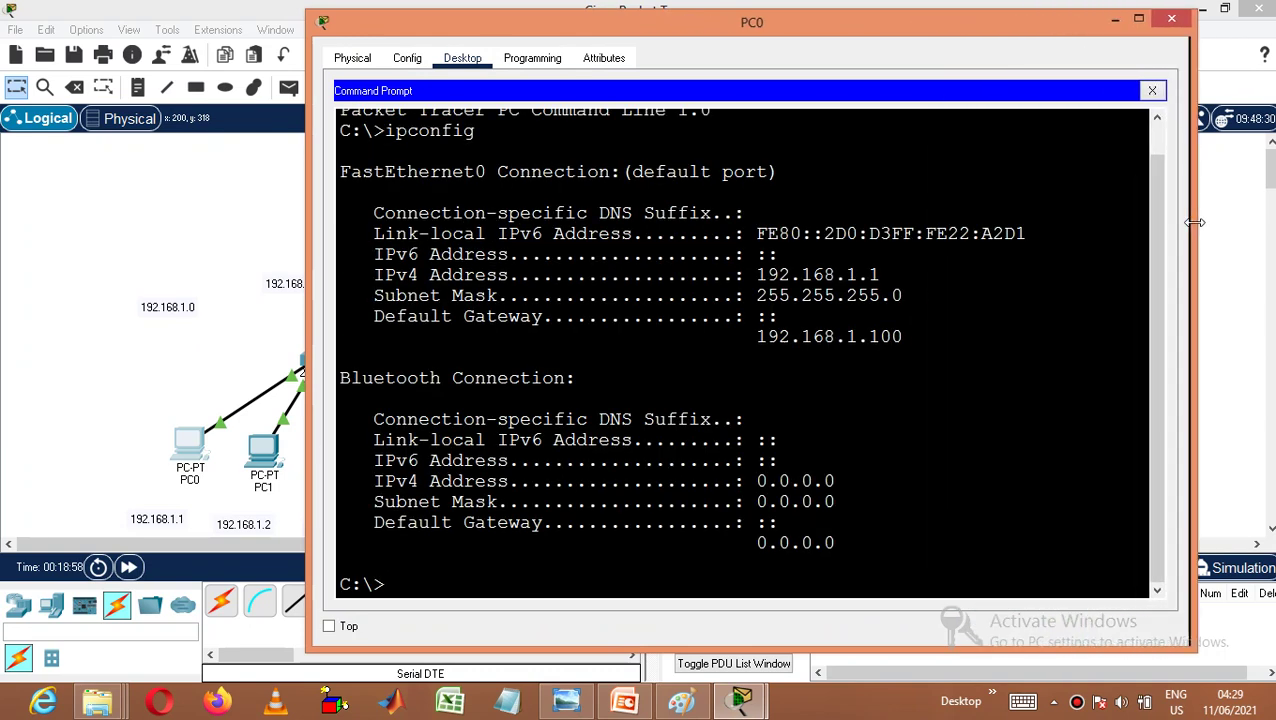
# - Ping PC4 at 192.168.2.1 twice from PC0's command prompt to test the connection to the second network
pyautogui.write('ping ')
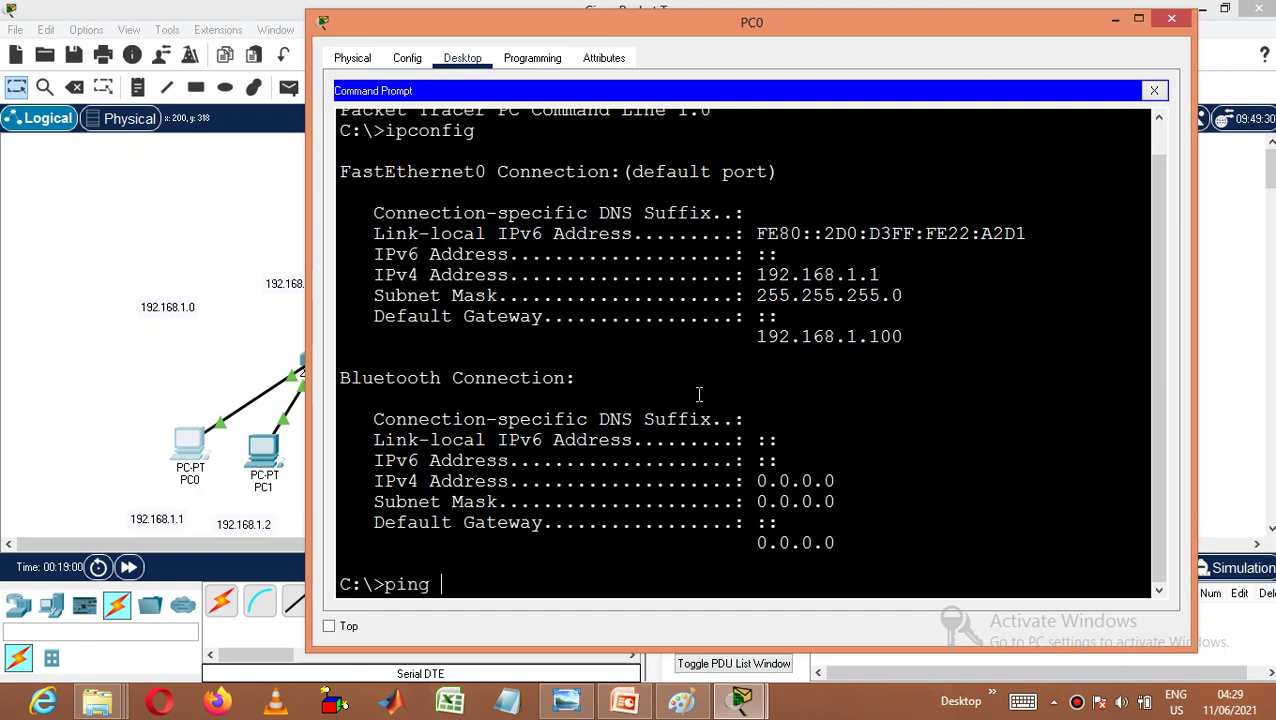
pyautogui.write('192.168.2.1')
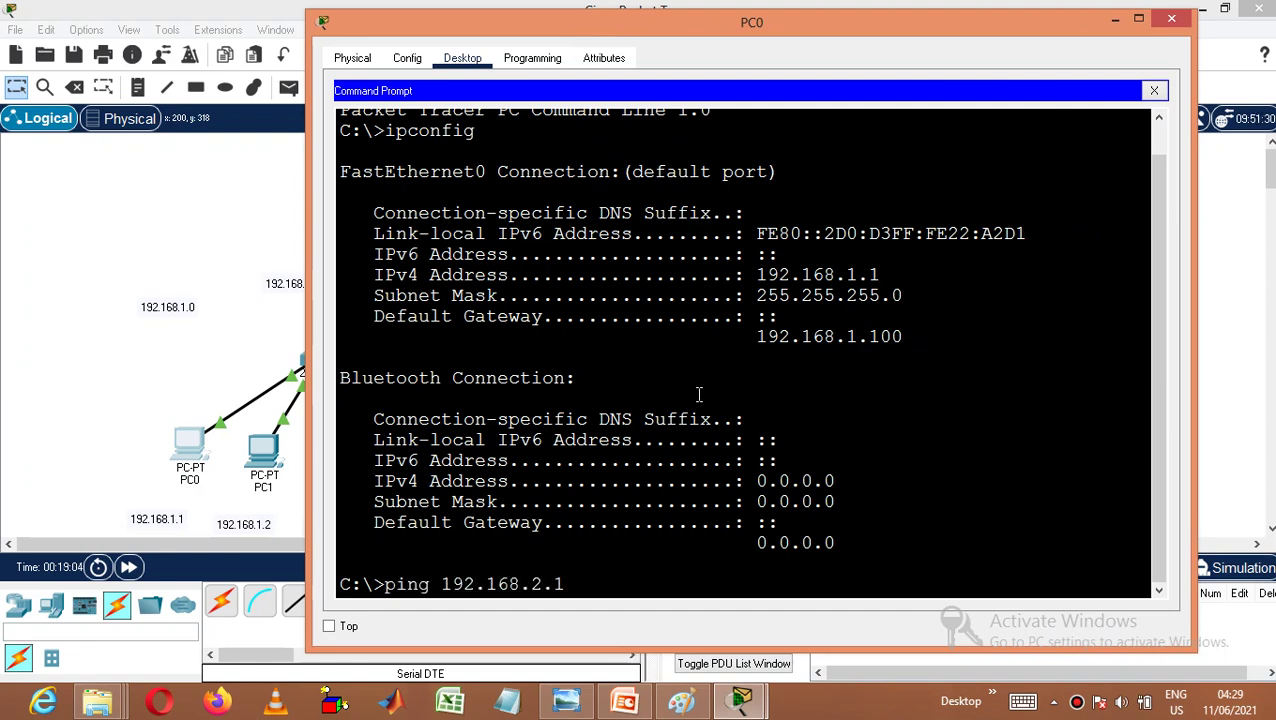
pyautogui.press('Return')
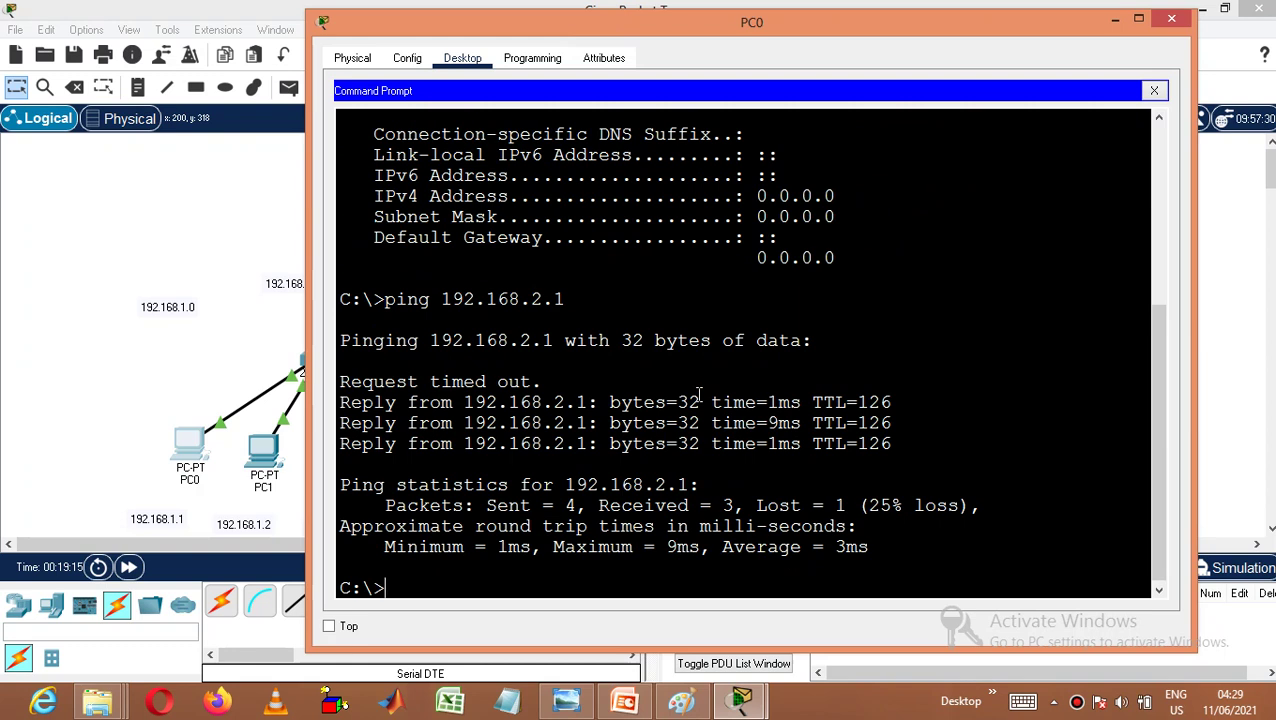
pyautogui.write('ping 192.168.2.1')
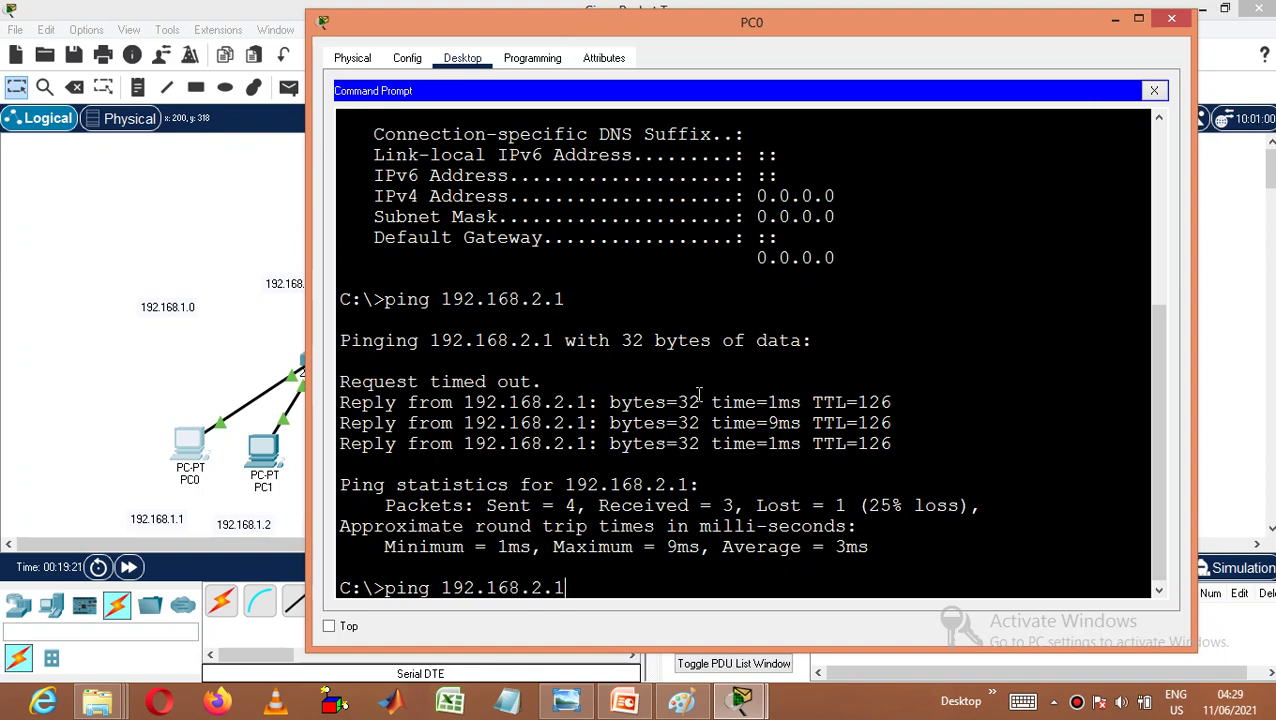
pyautogui.press('Return')
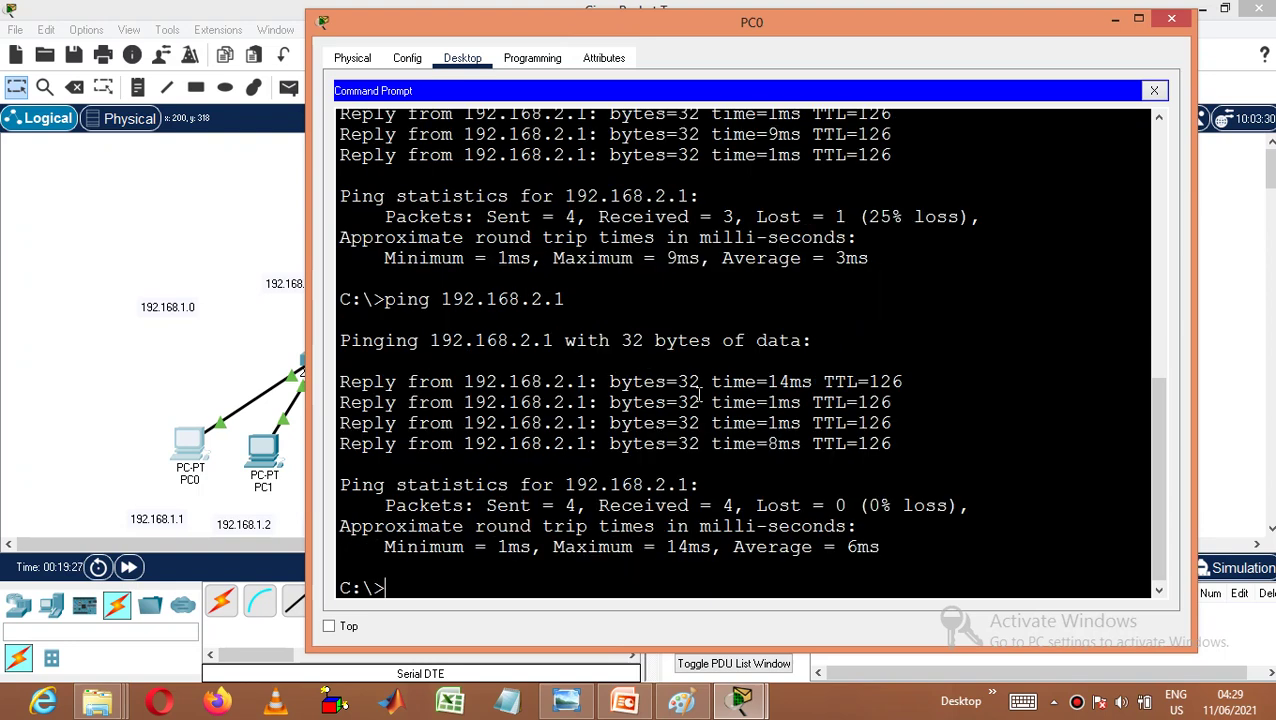
# - Ping PC6 at 192.168.3.1 from PC0's command prompt and close the PC0 window
pyautogui.write('1')
pyautogui.press('BackSpace')
pyautogui.write('ping 192.16')
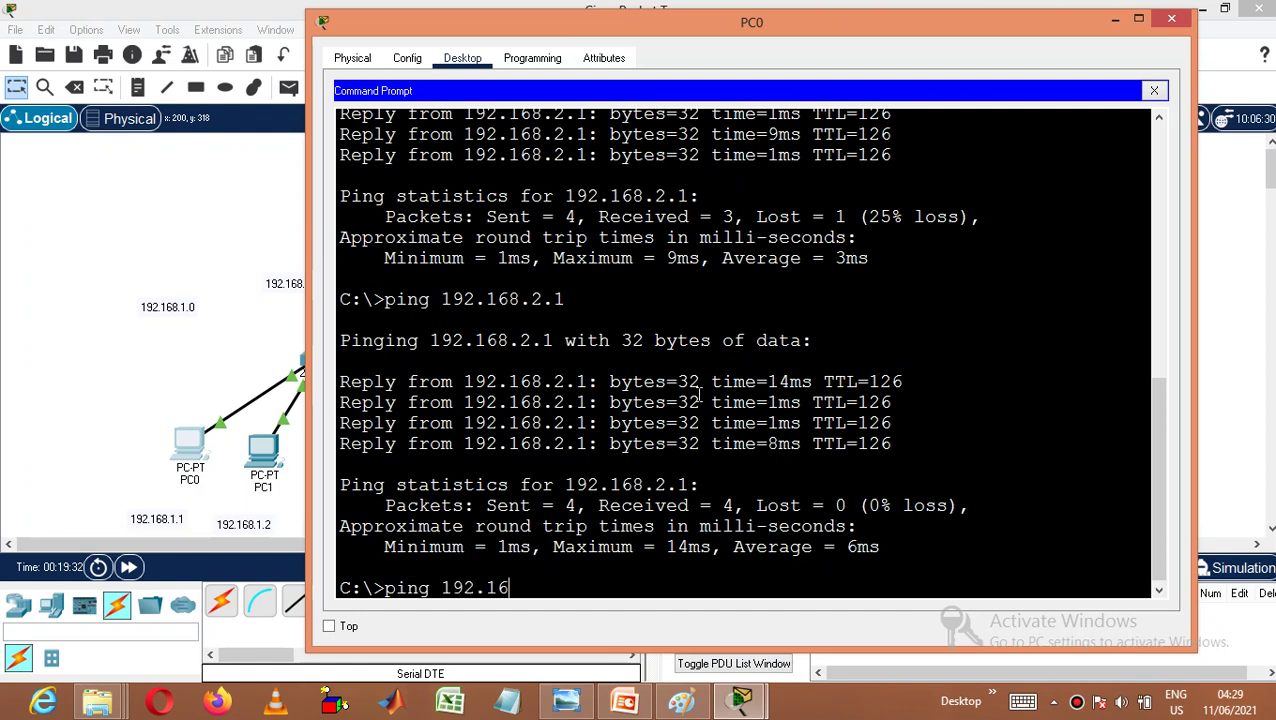
pyautogui.write('8.3.1')
pyautogui.press('Return')
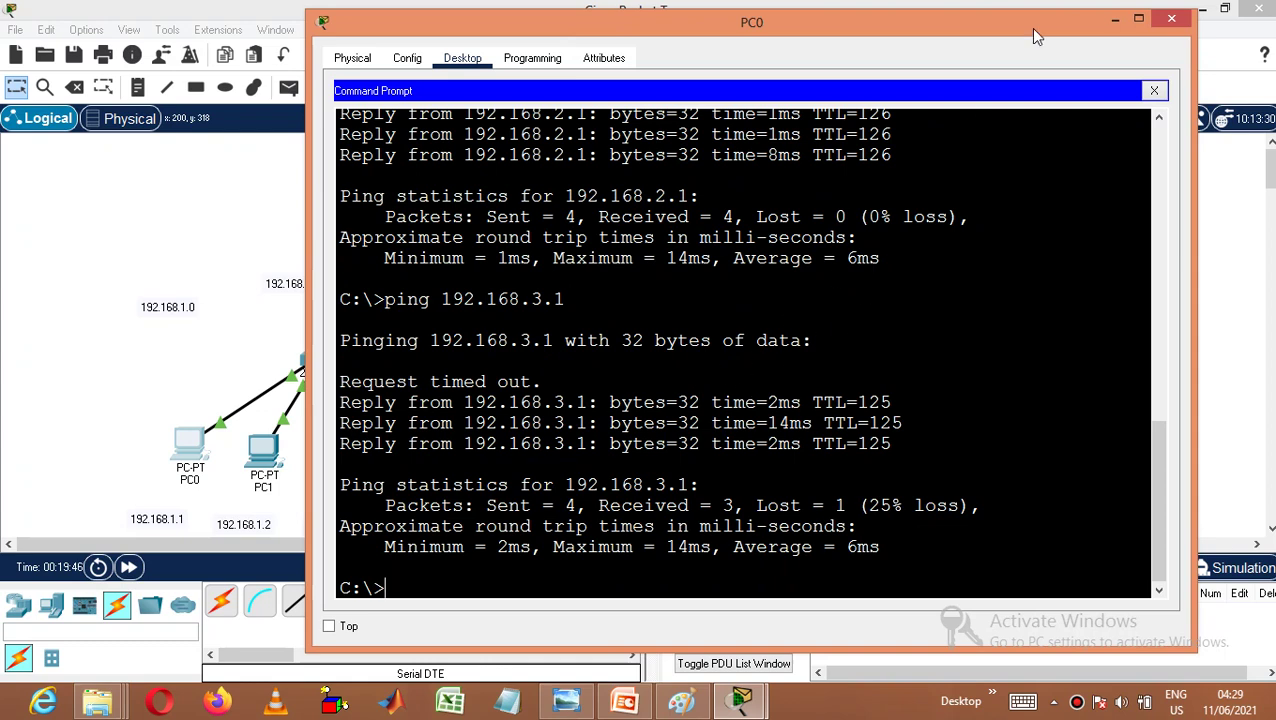
pyautogui.click(1173, 20)
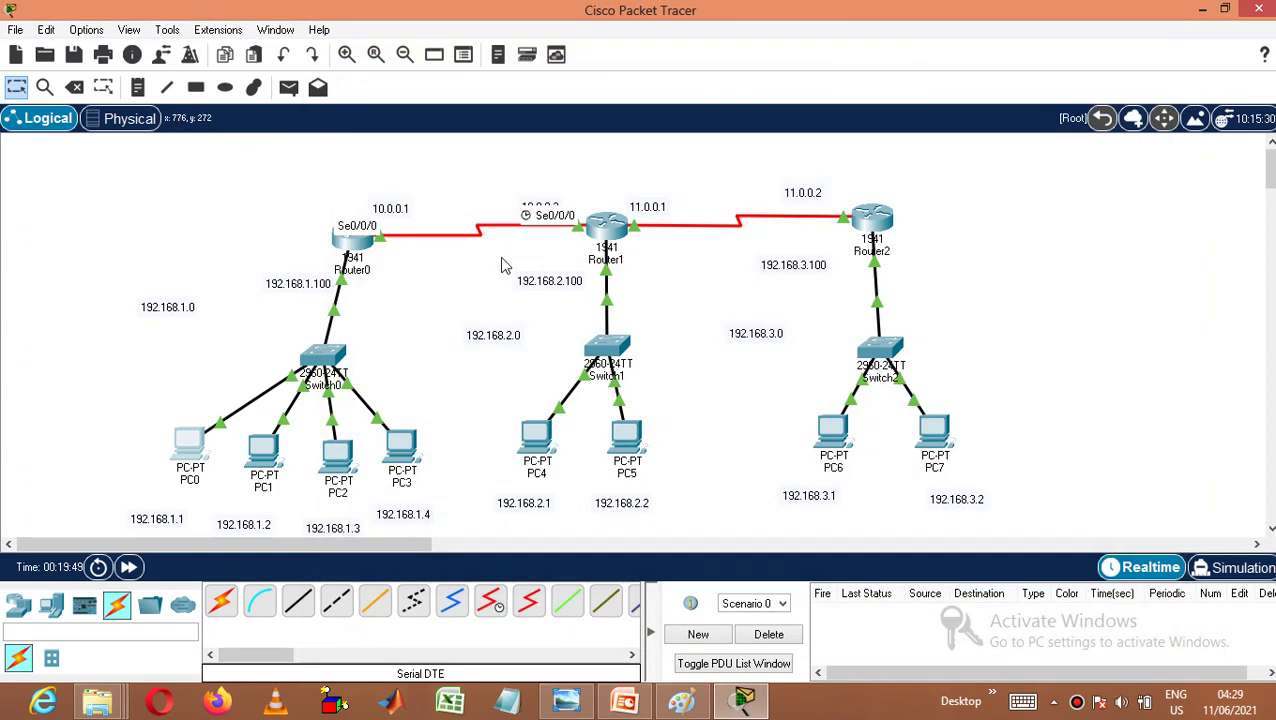
# - Send a simple PDU from PC1 to PC4
pyautogui.click(288, 87)
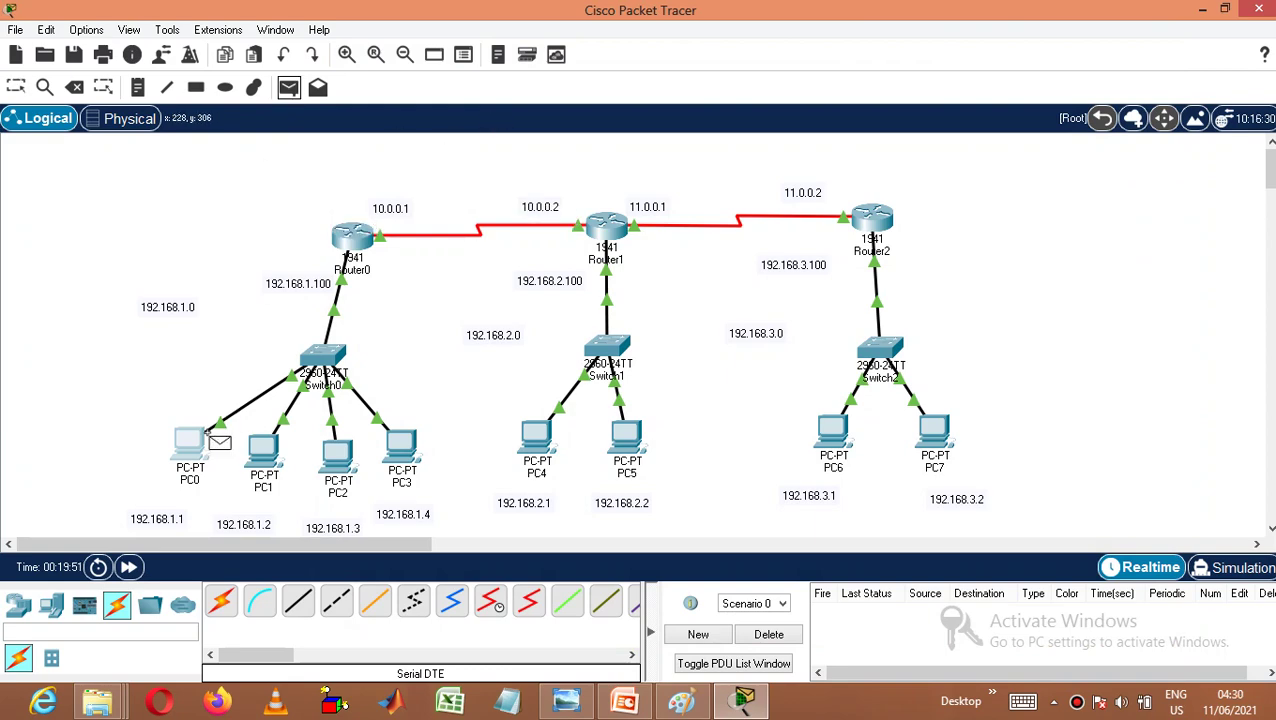
pyautogui.click(268, 455)
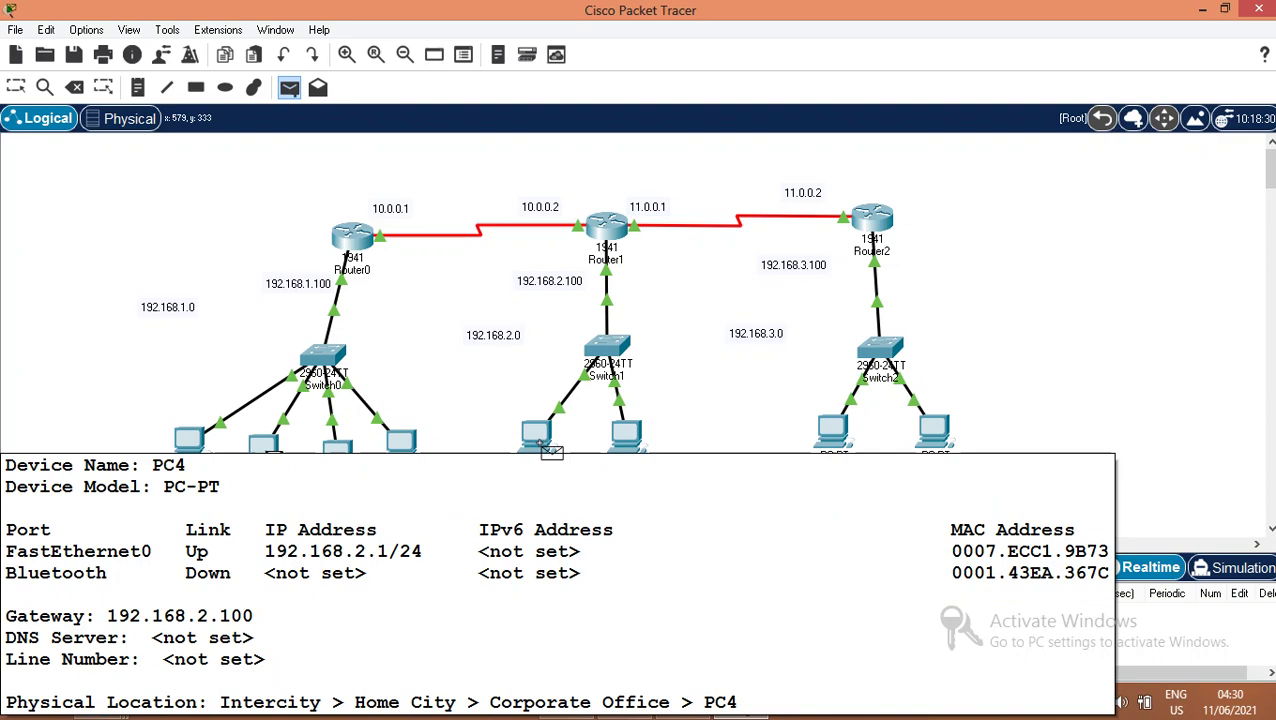
pyautogui.click(548, 448)
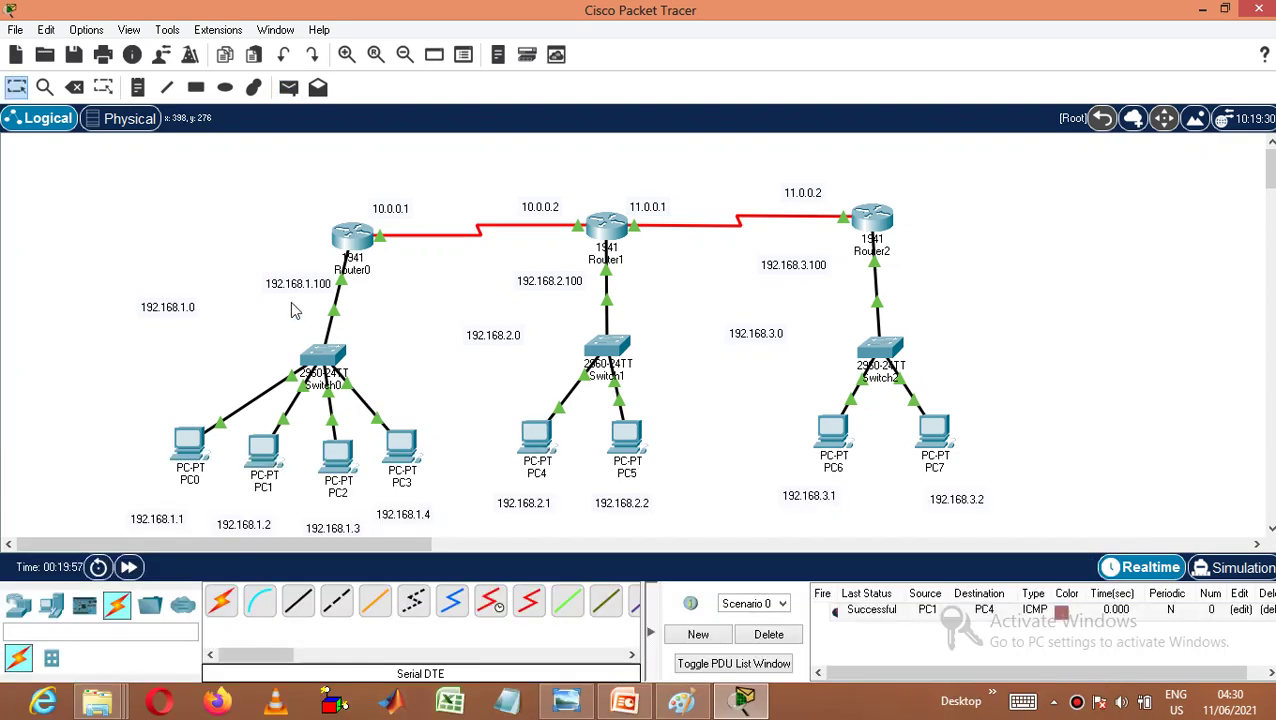
# - Send a simple PDU from PC5 to PC7 twice to test the connection between the second and third networks
pyautogui.click(288, 87)
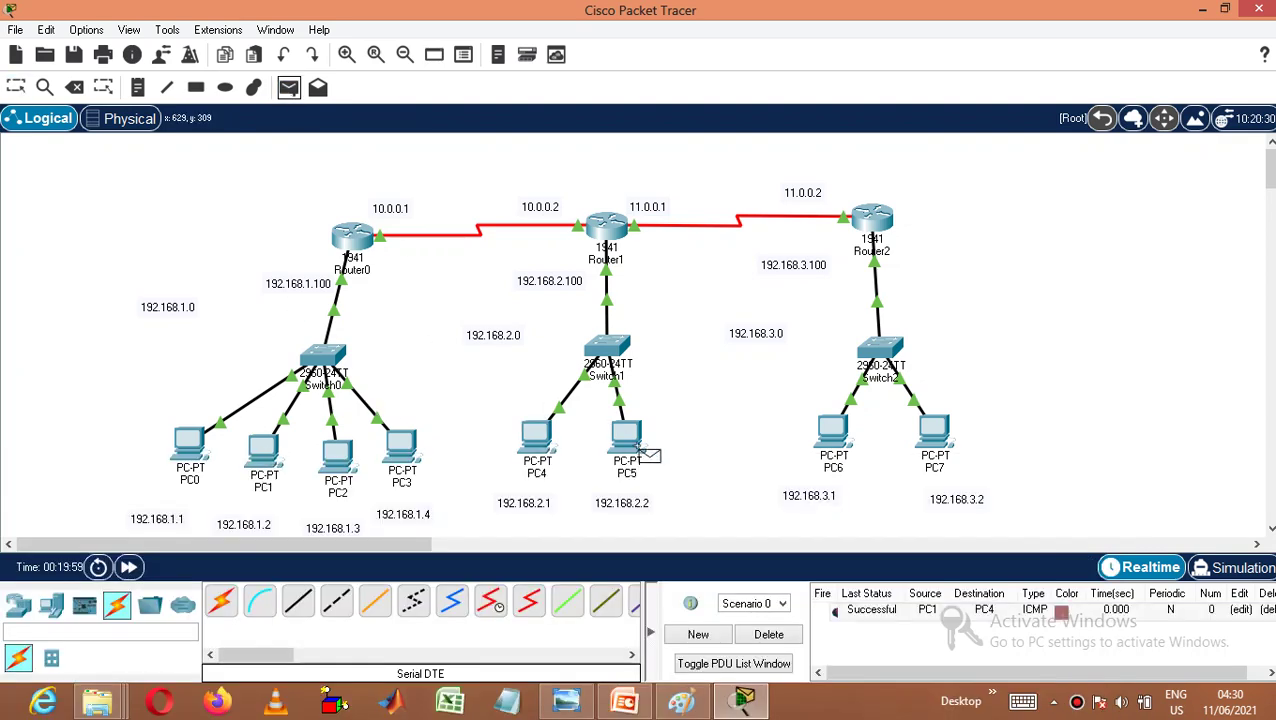
pyautogui.click(630, 440)
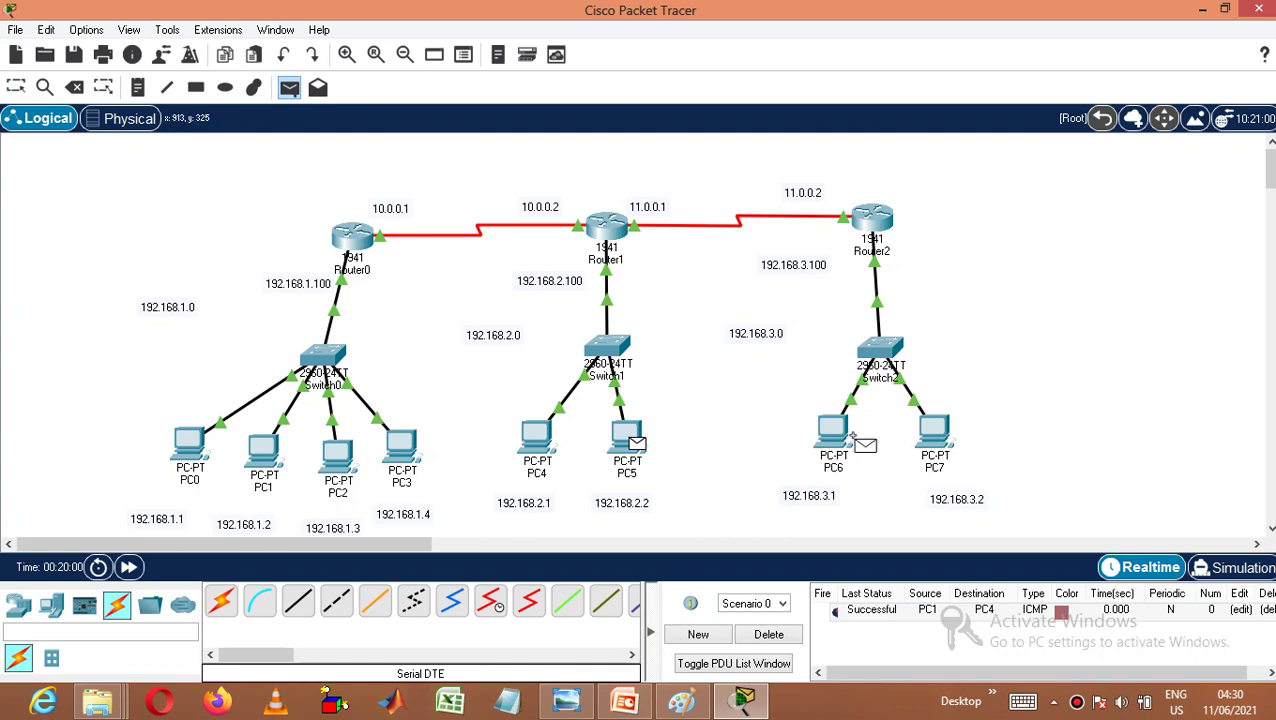
pyautogui.click(940, 442)
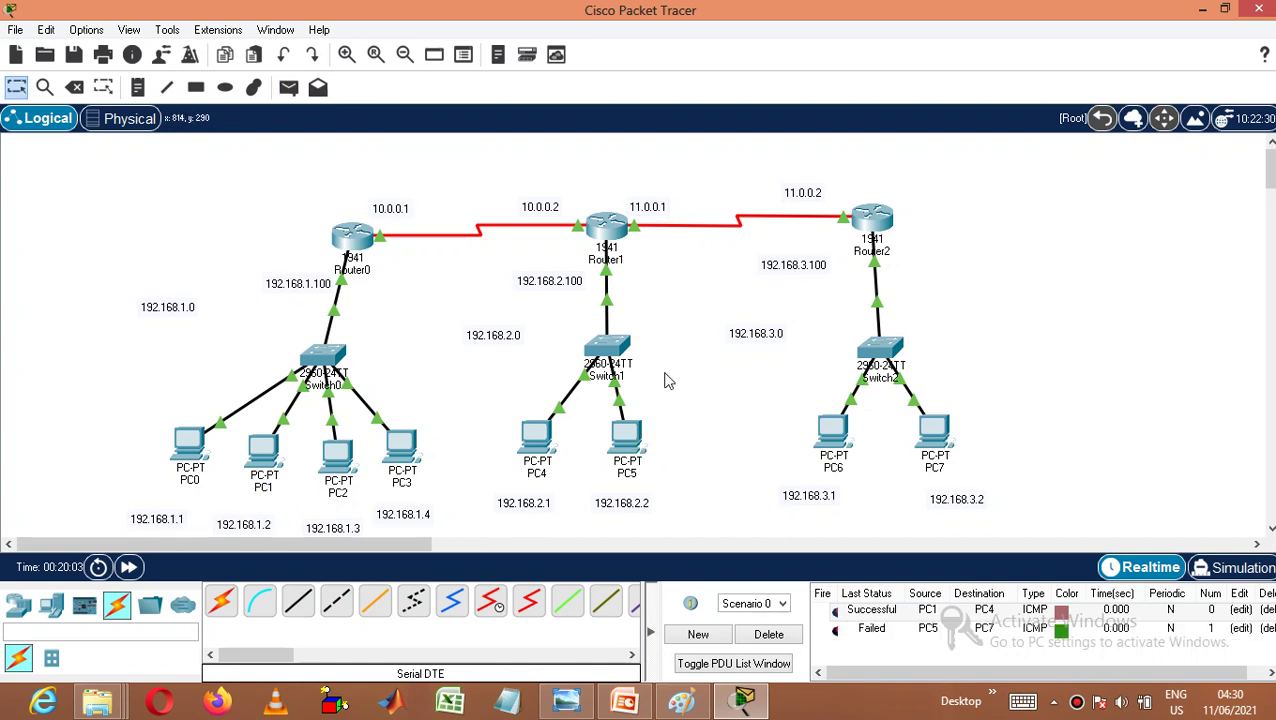
pyautogui.click(289, 87)
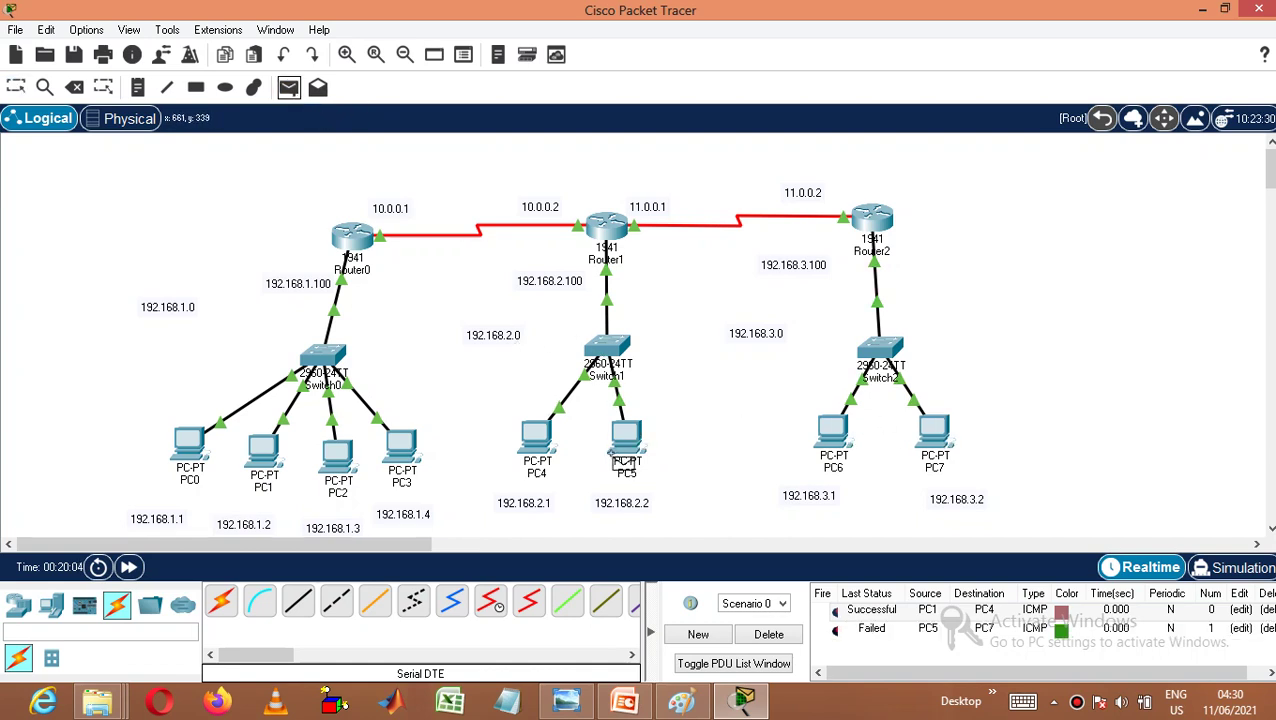
pyautogui.click(626, 440)
pyautogui.click(938, 436)
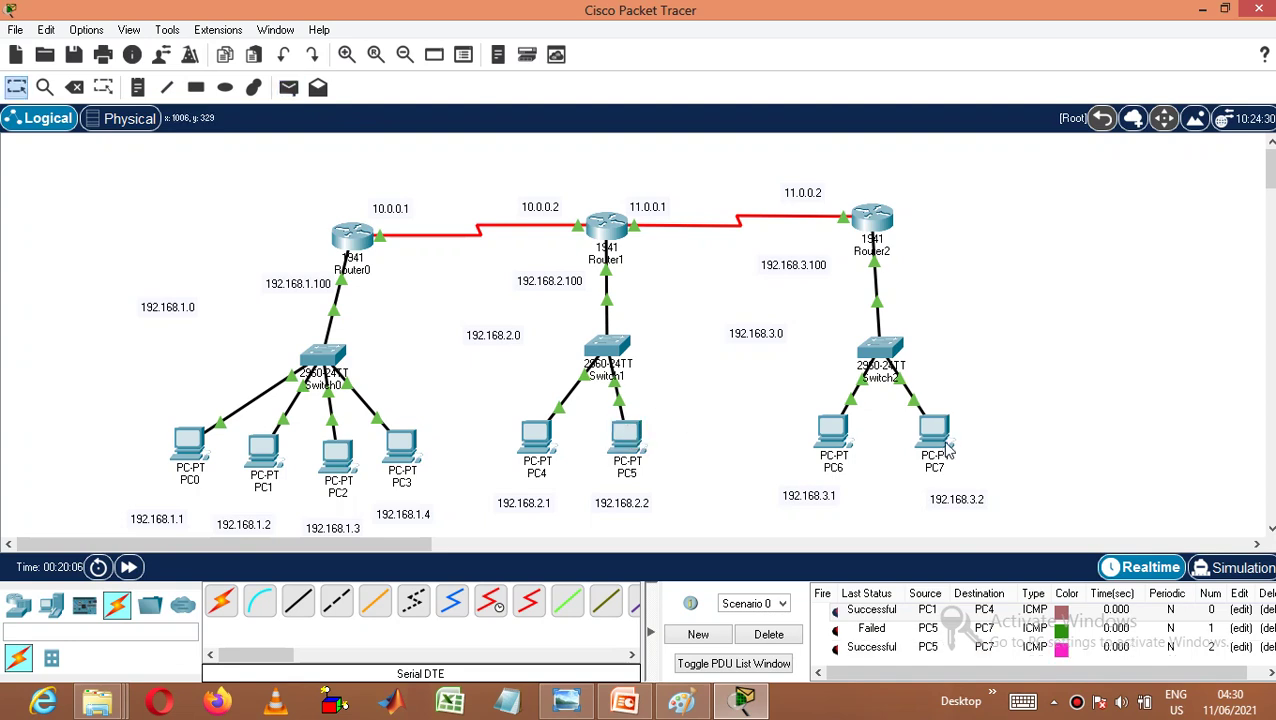
pyautogui.click(876, 624)
# - Place a note beside Router2 on the workspace with the first line "192.168.1.1 ----- 192.168.2.0"
pyautogui.click(139, 88)
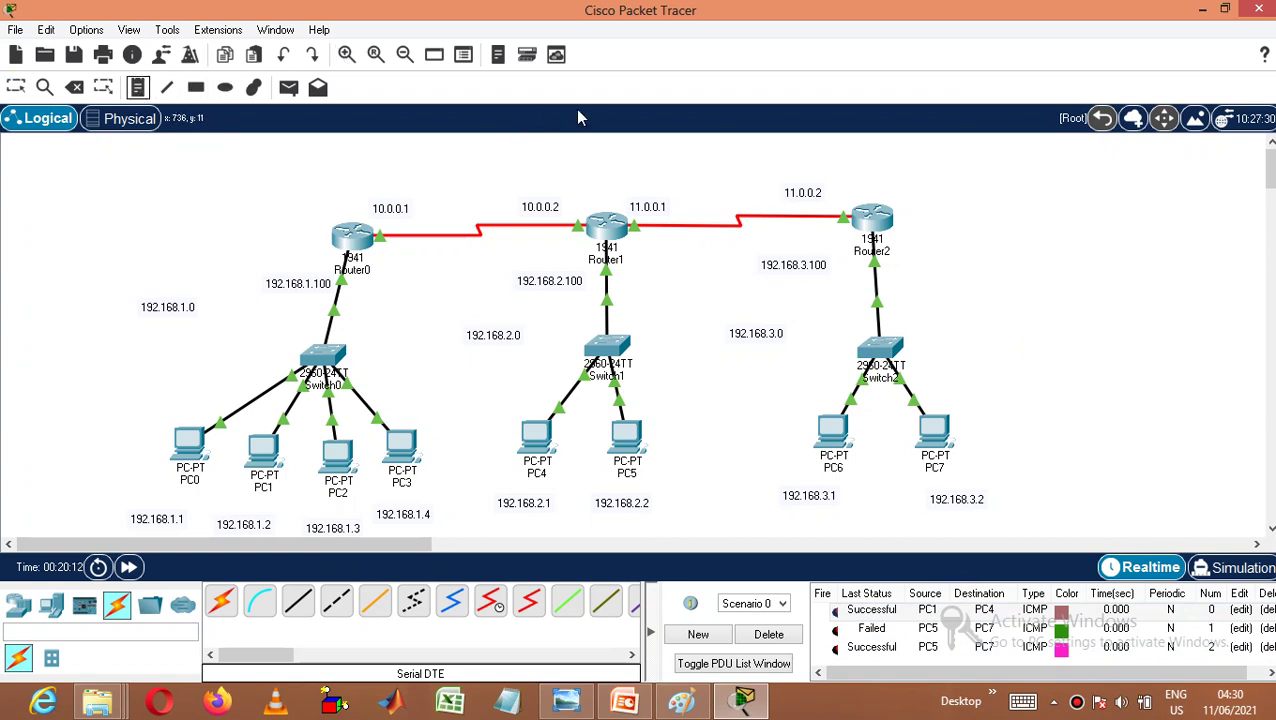
pyautogui.click(953, 168)
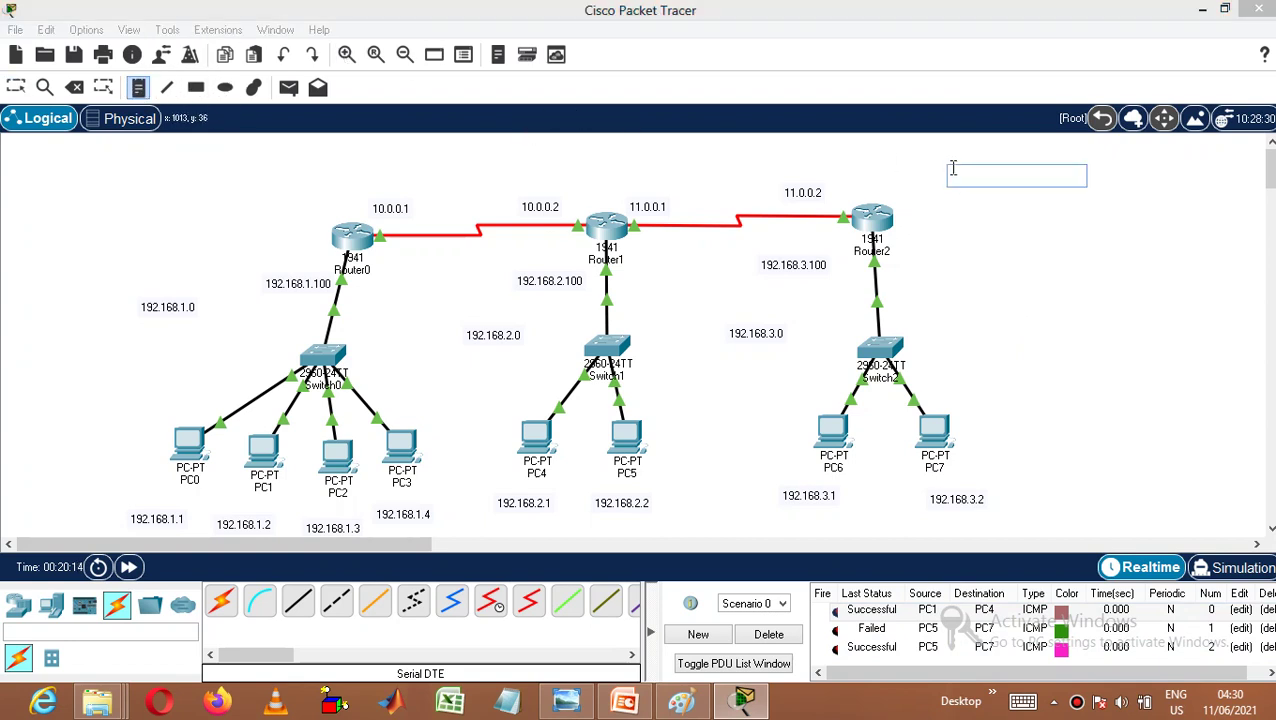
pyautogui.write('19')
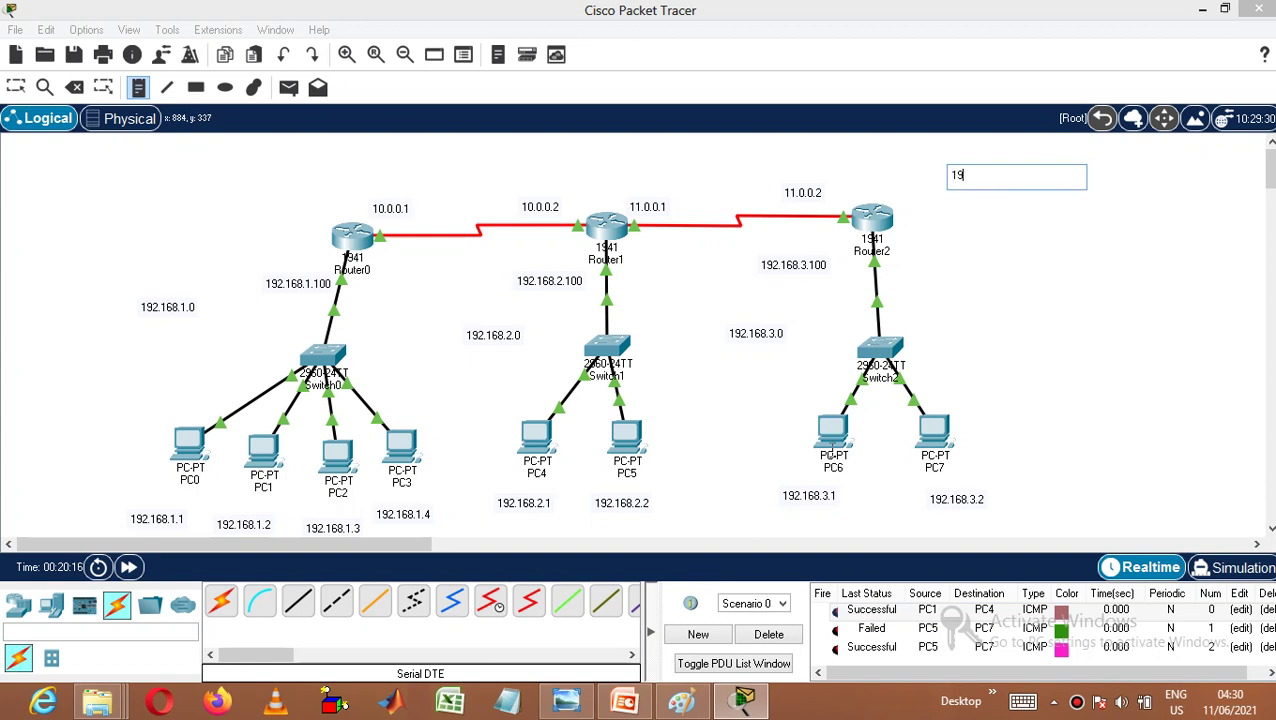
pyautogui.write('2.168.1.1 ----')
pyautogui.write('192.168.2.1')
pyautogui.press('Return')
# - Add the lines "192.168.1.2....... 192.168.2.0" and "192.168.3.0 ....... 192.168.2.0" to the note and finish it
pyautogui.write('192.168')
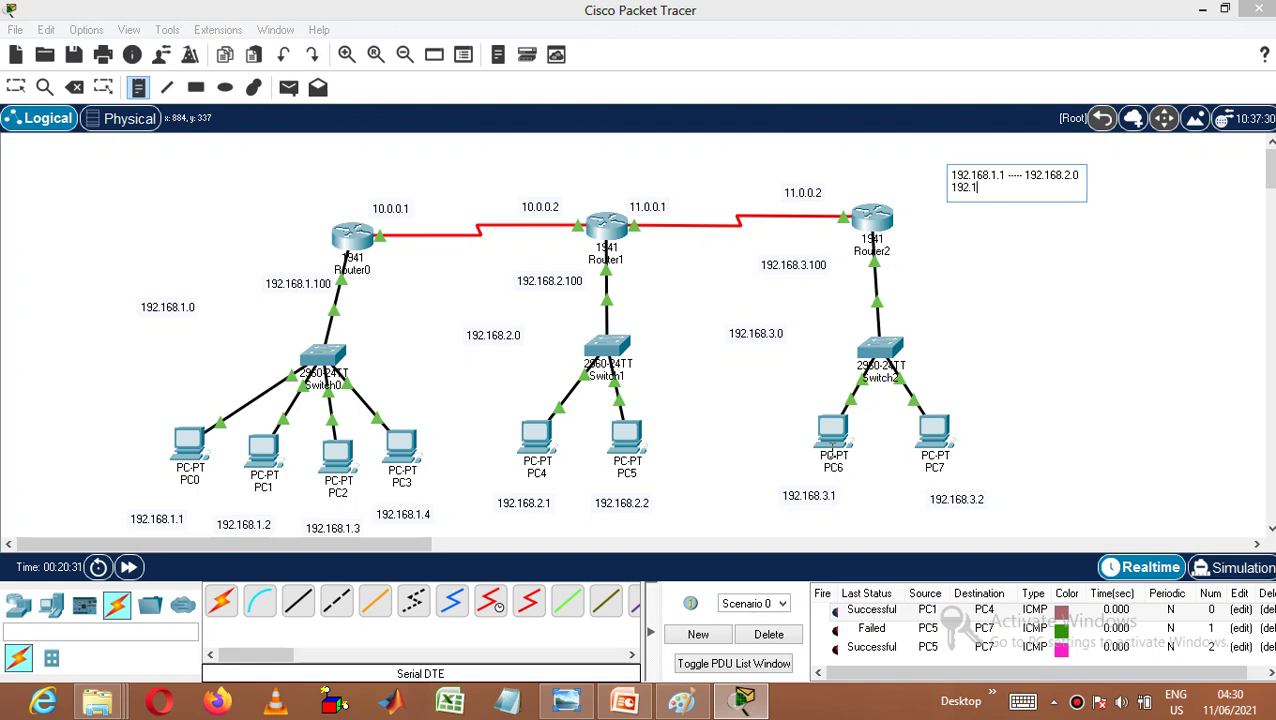
pyautogui.write('.1.2')
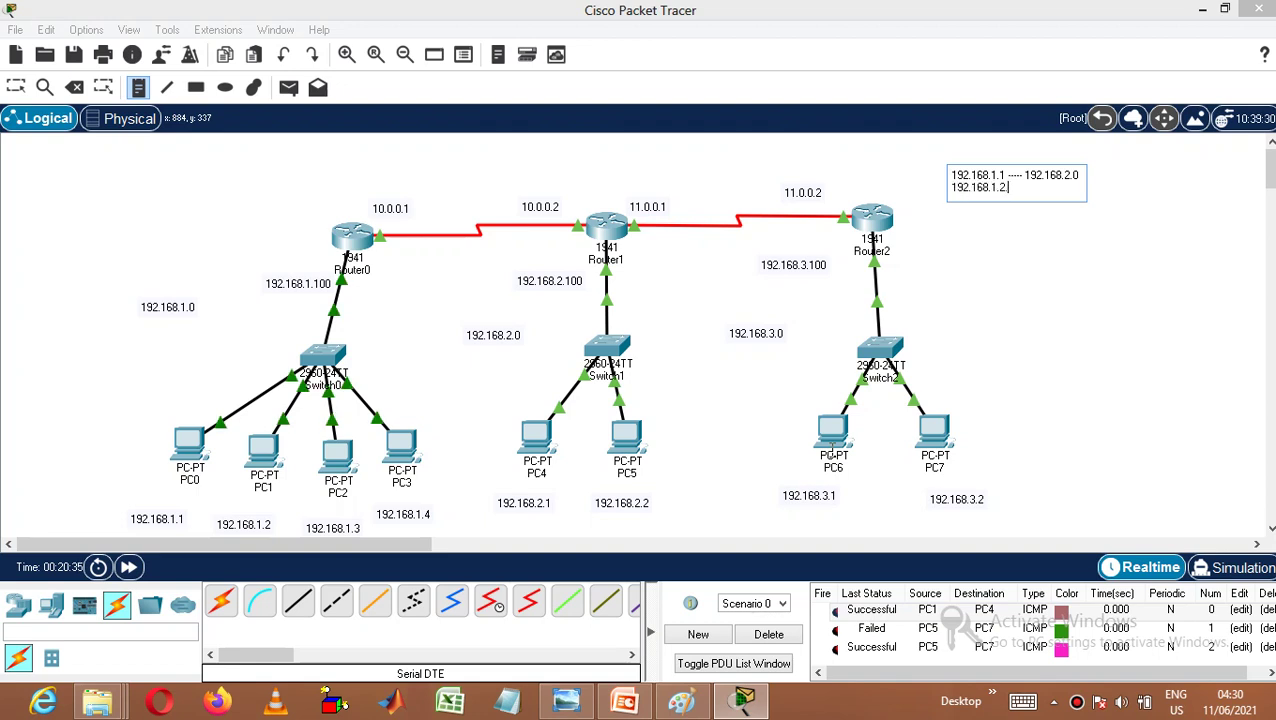
pyautogui.write('......')
pyautogui.write(' 192.1')
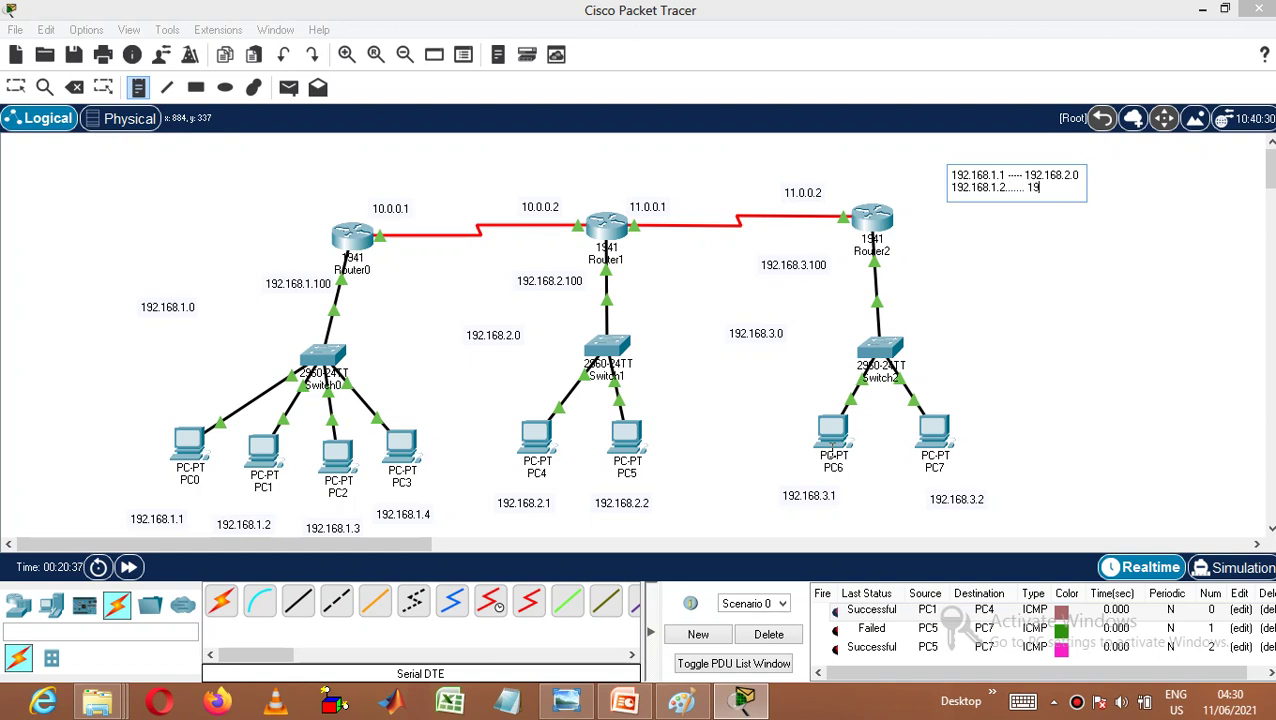
pyautogui.write('68.2.0')
pyautogui.press('Return')
pyautogui.write('192')
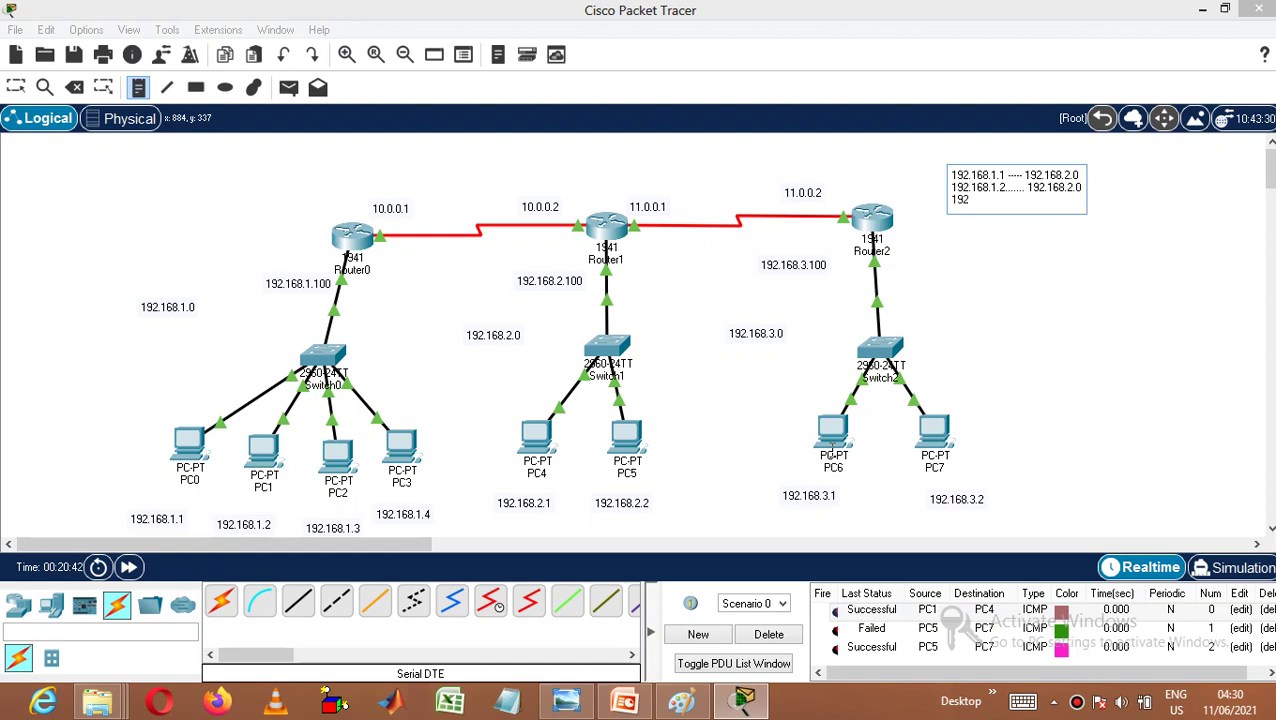
pyautogui.write('.168.3.0 ....... 192.168.2.0')
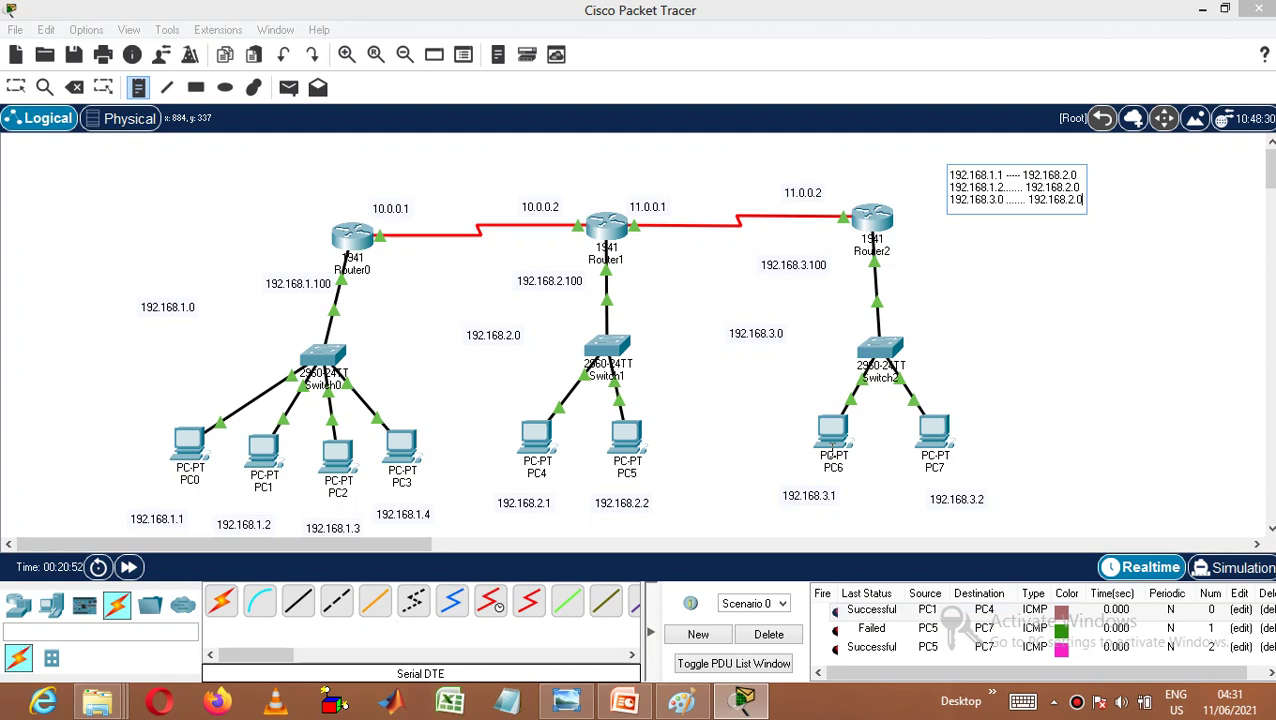
pyautogui.click(860, 503)
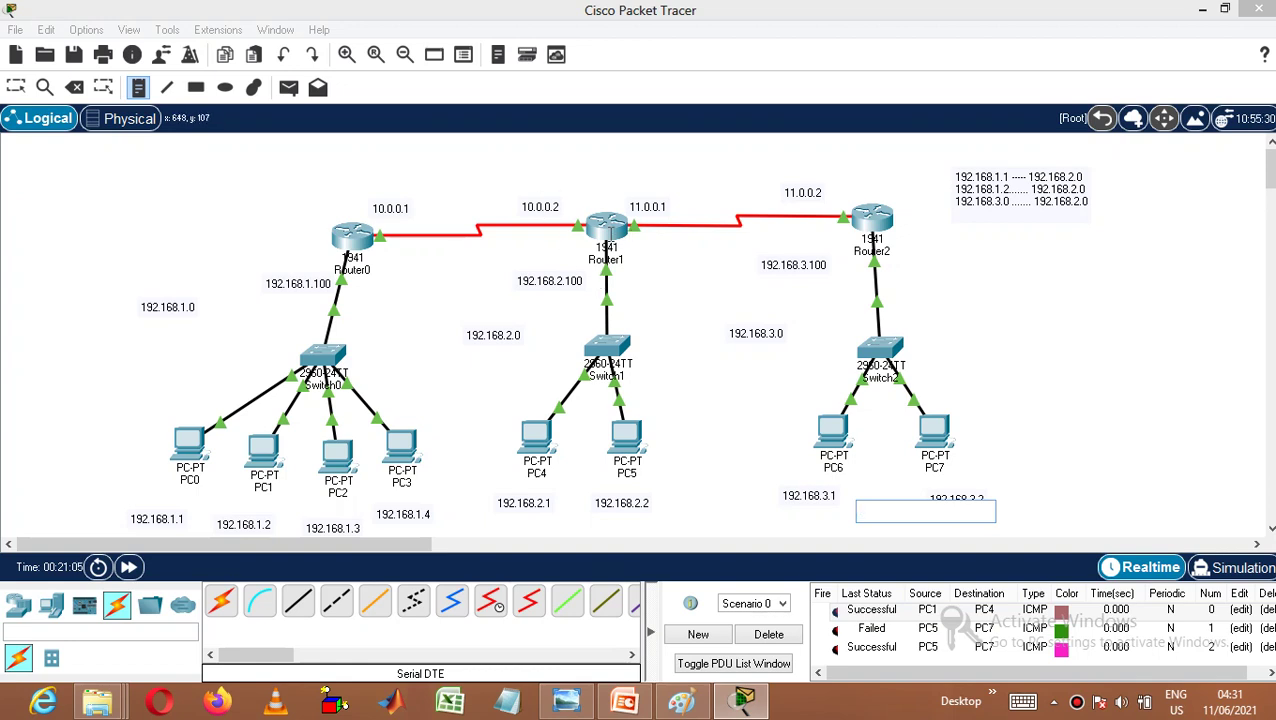
pyautogui.press('Escape')
# - Open Router1's command line interface and enter global configuration mode with conf t
pyautogui.click(607, 231)
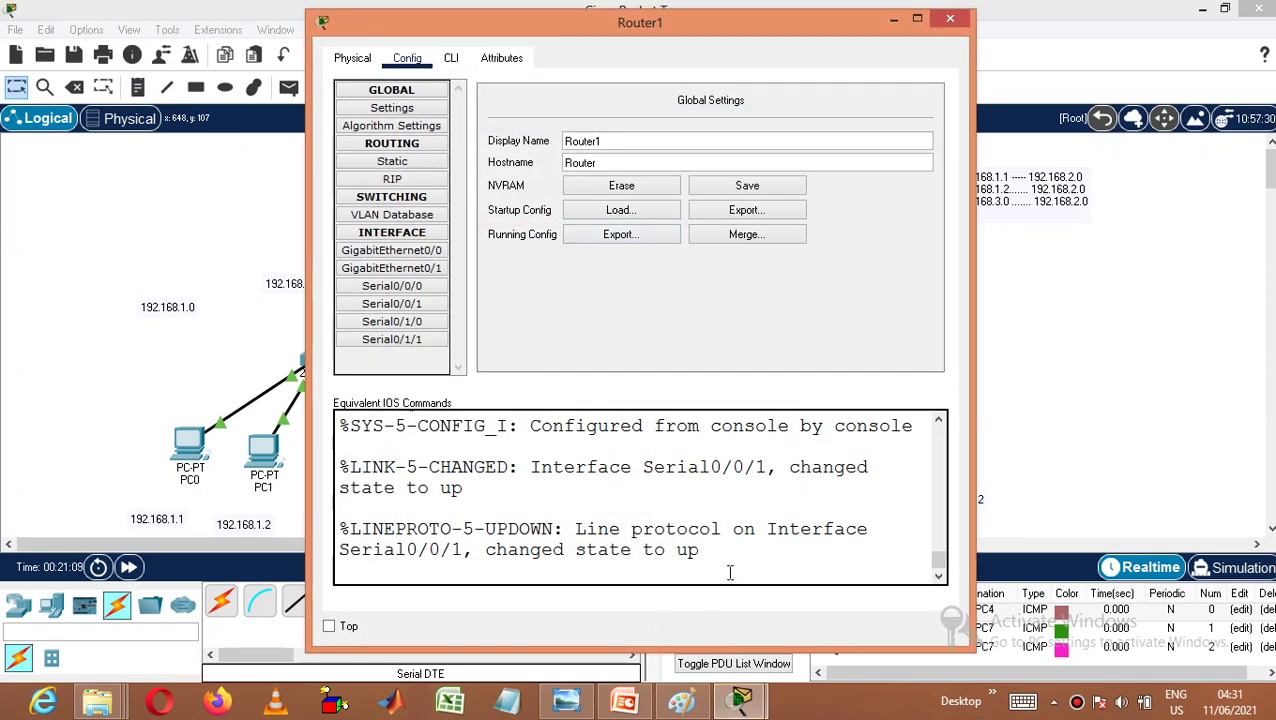
pyautogui.click(452, 60)
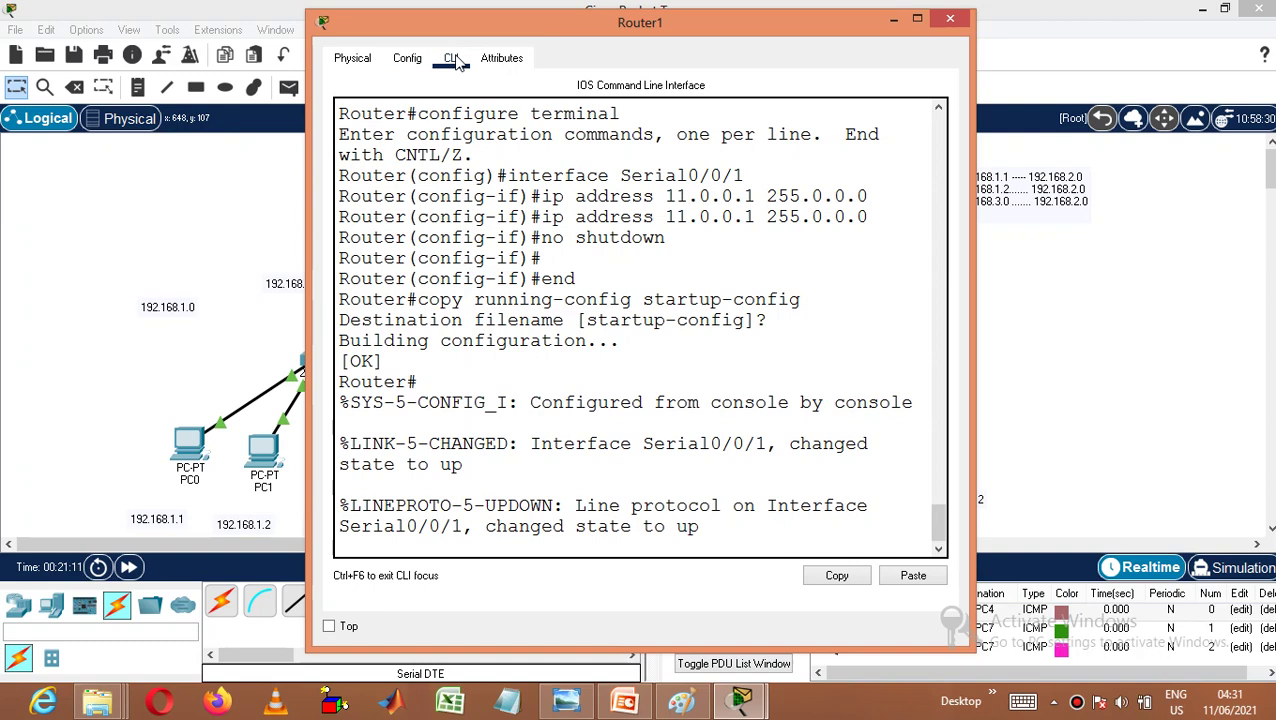
pyautogui.press('Return')
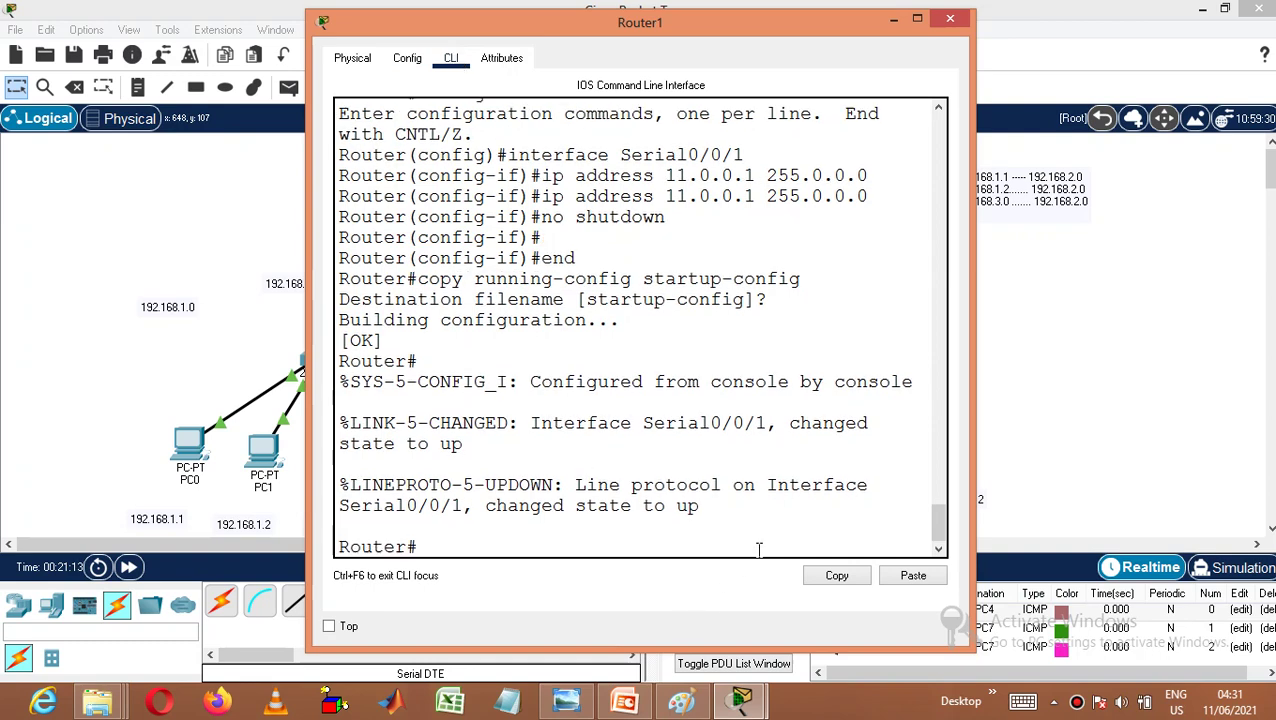
pyautogui.write('conf t')
pyautogui.press('Return')
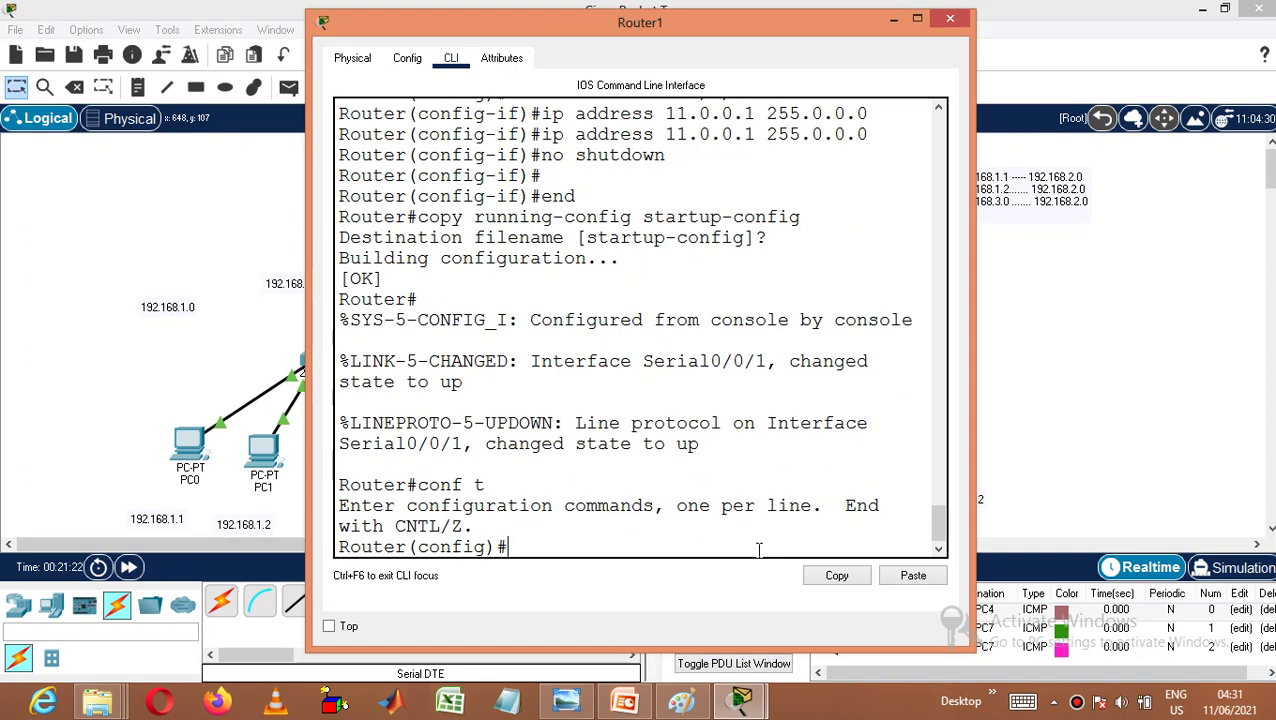
# - Switch to the ACL.pptx presentation in PowerPoint and examine the access-list command syntax on slide 9
pyautogui.click(622, 703)
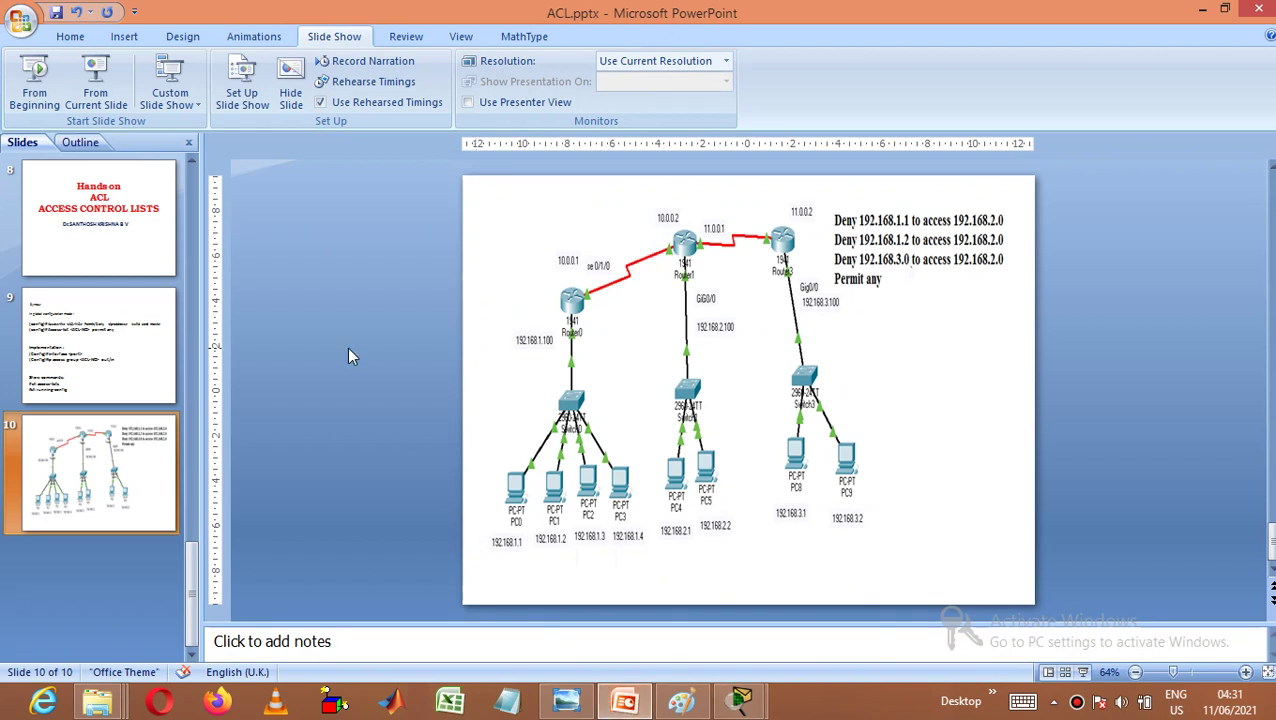
pyautogui.click(166, 340)
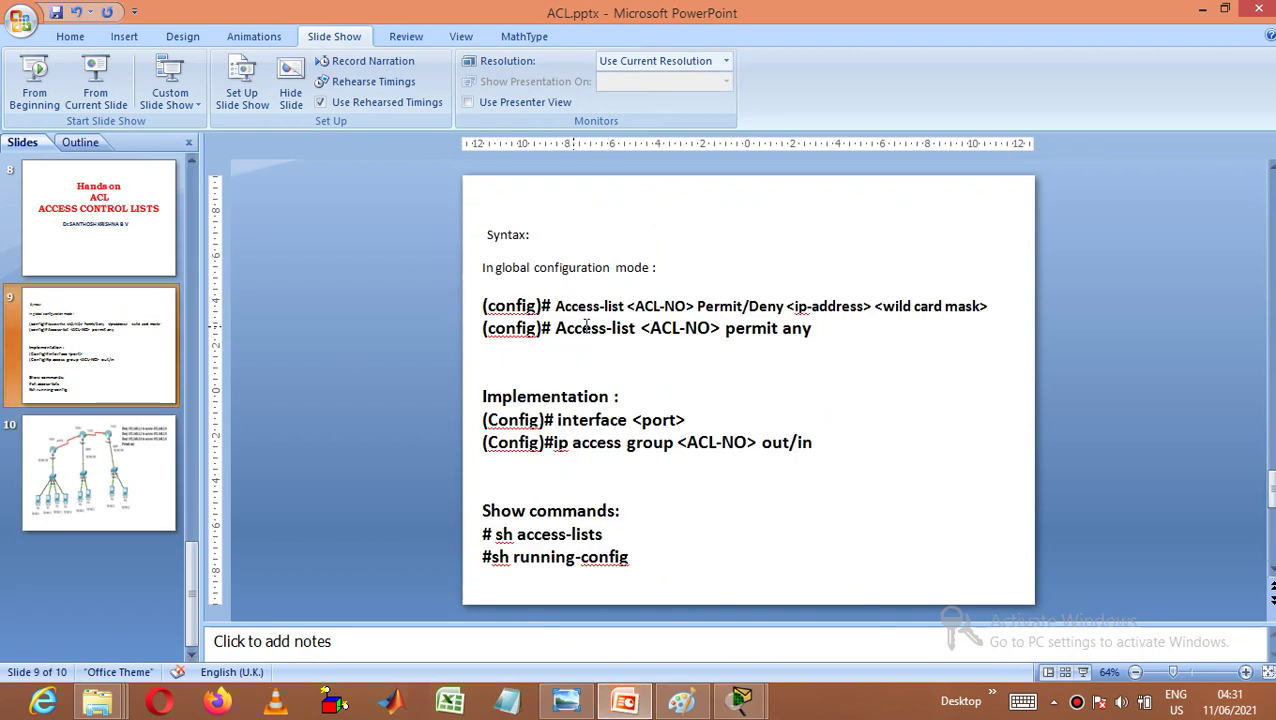
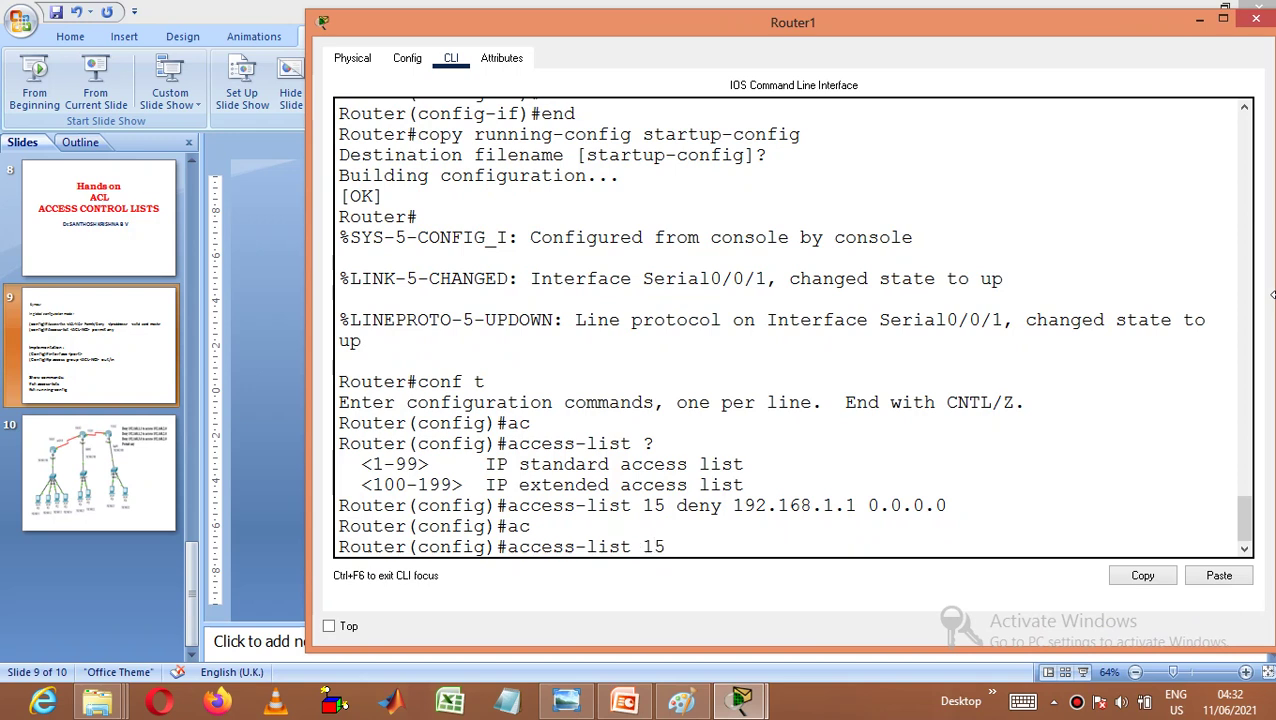
# - Complete the access-list 15 command on Router1 so that it denies host 192.168.1.2
pyautogui.write('deny')
pyautogui.write(' 19')
pyautogui.press('BackSpace')
pyautogui.press('BackSpace')
pyautogui.write('host 192.16')
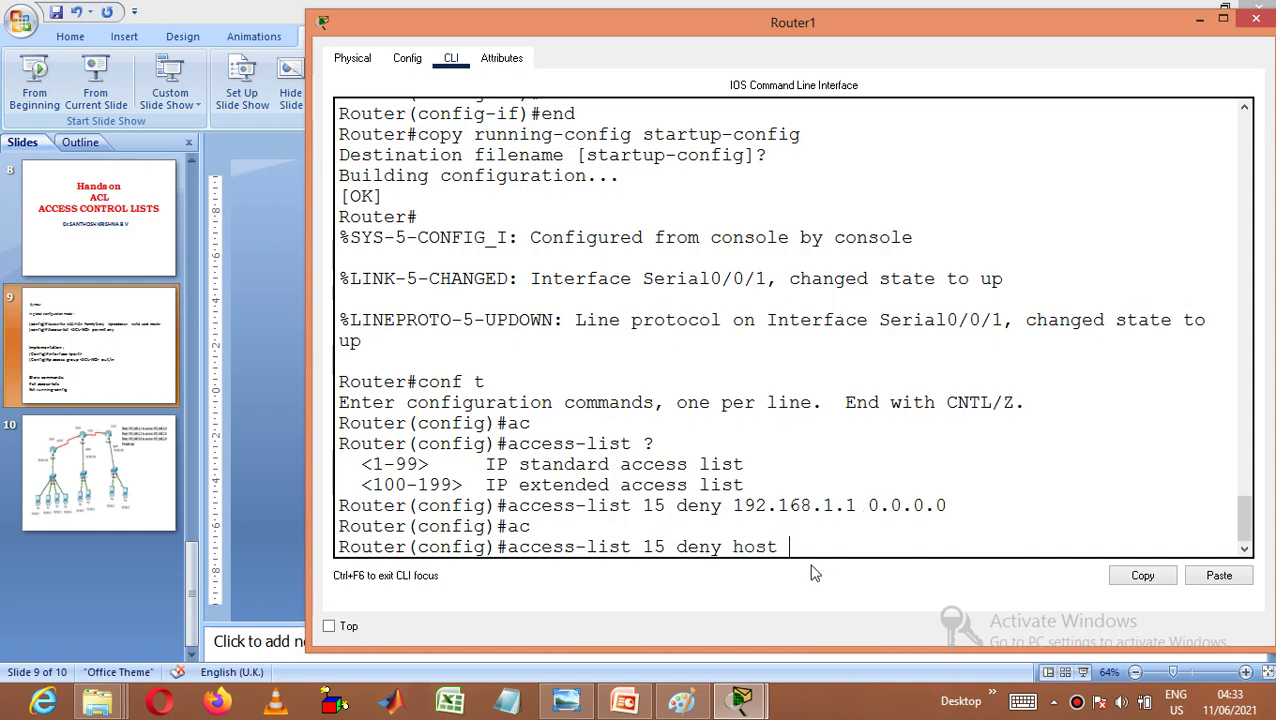
pyautogui.write('8.1.2')
pyautogui.press('Return')
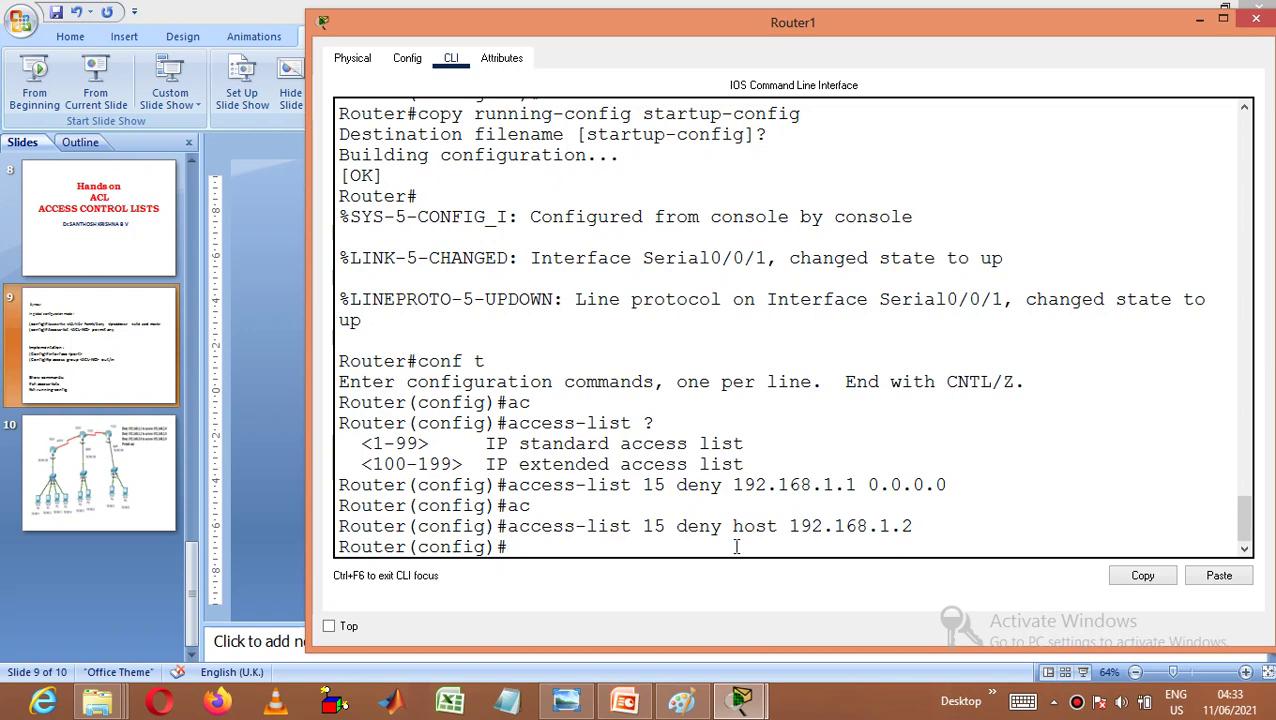
# - Add a rule to access-list 15 denying network 192.168.3.0 with wildcard mask 0.0.0.255
pyautogui.write('ac')
pyautogui.press('Tab')
pyautogui.write('15 deny')
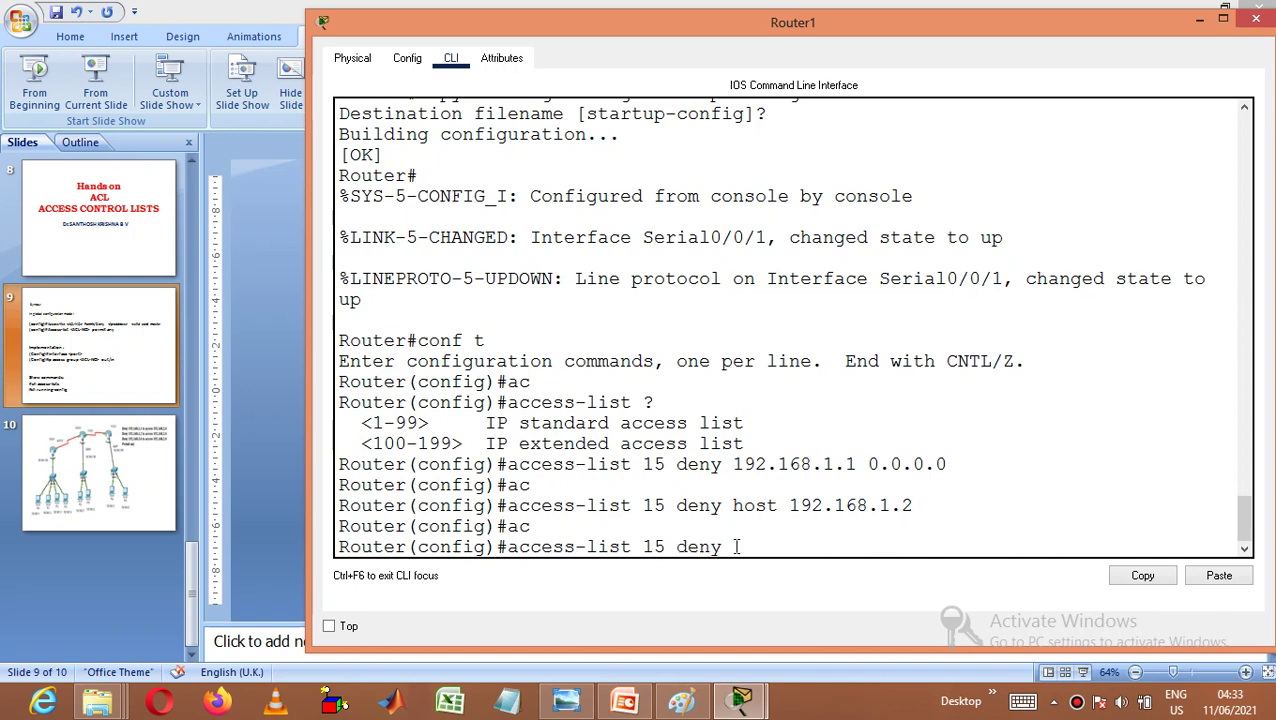
pyautogui.write(' 192.168.3.0 0.0.0.255')
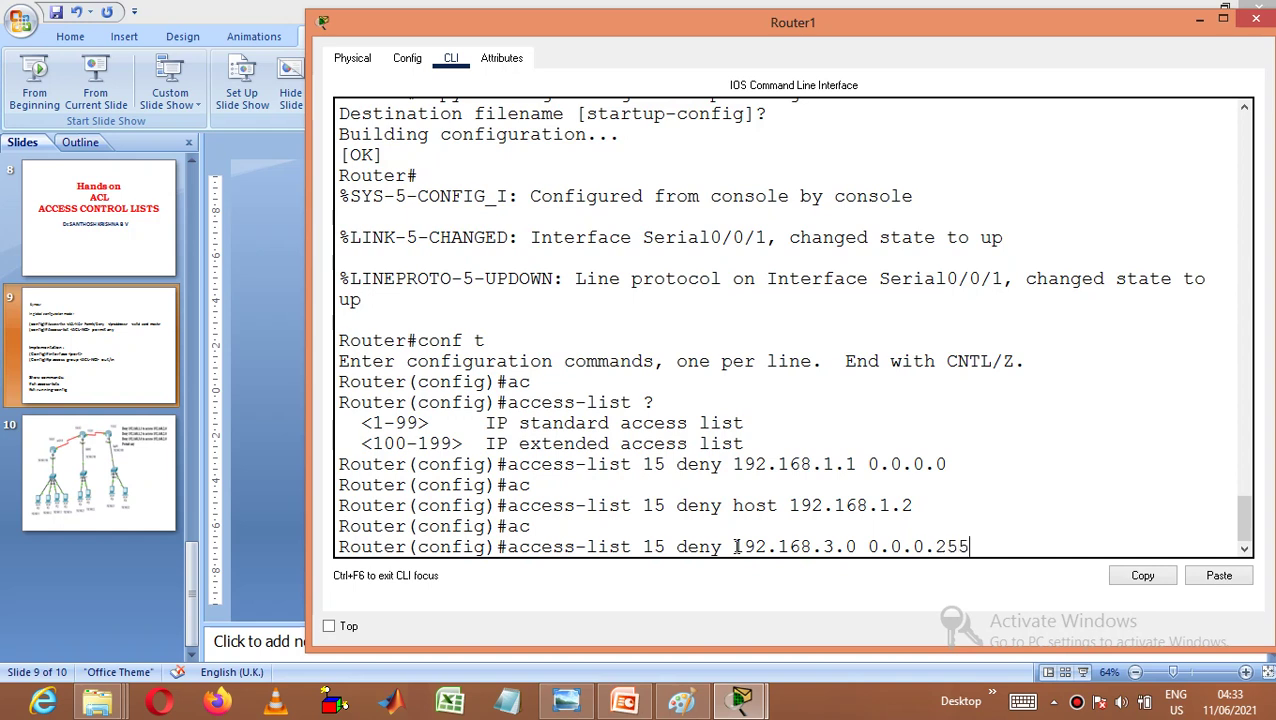
pyautogui.press('Return')
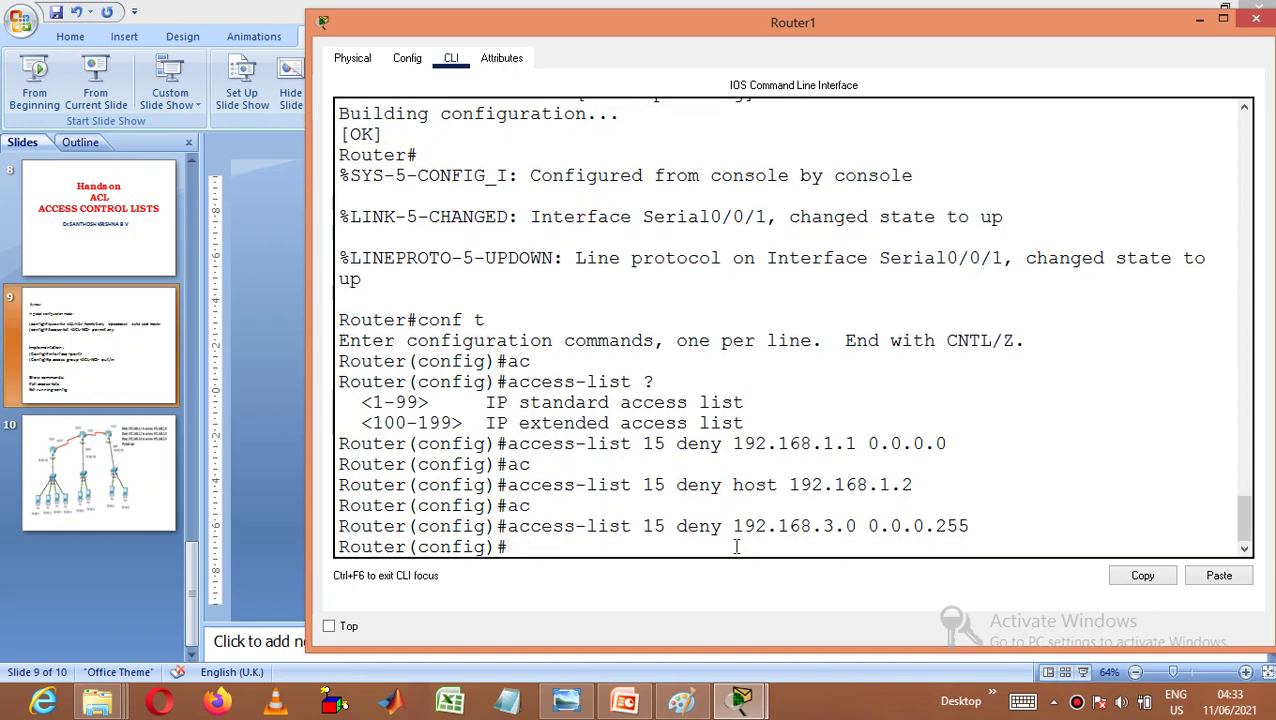
# - Try to add a permit rule on Router1 with access-list permit any, without a list number
pyautogui.write('ac')
pyautogui.press('Tab')
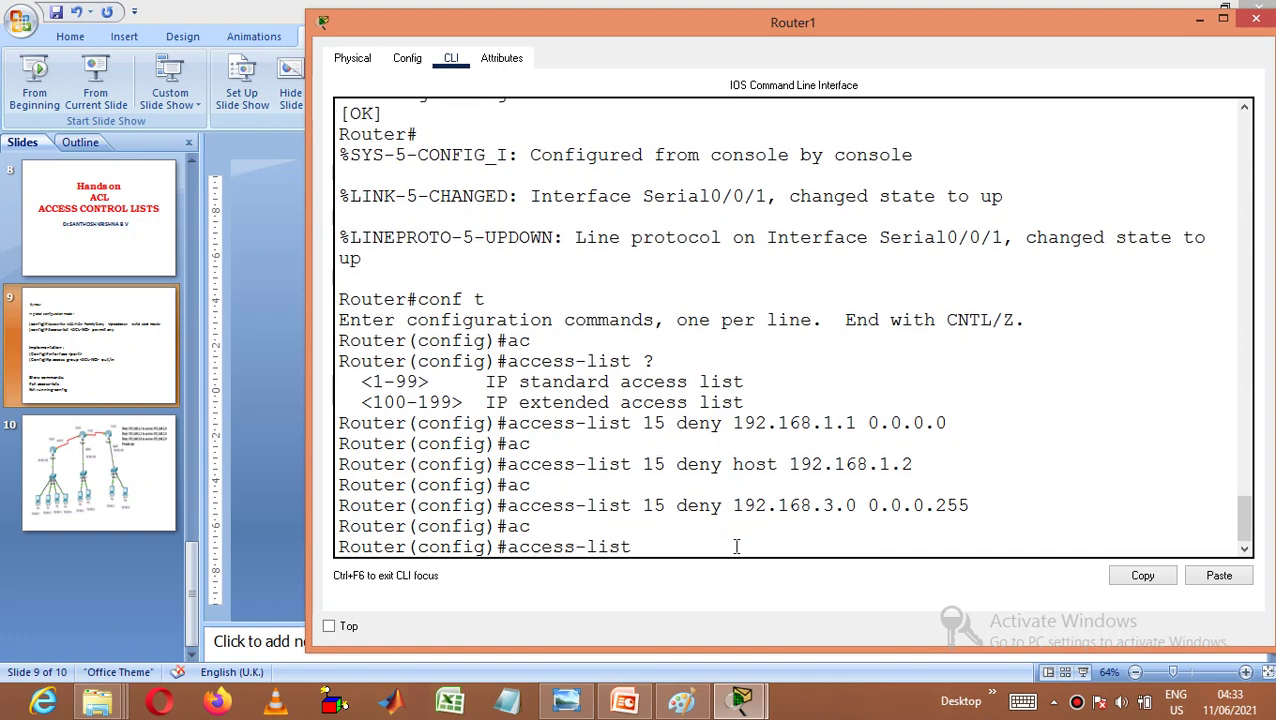
pyautogui.write('per')
pyautogui.press('Tab')
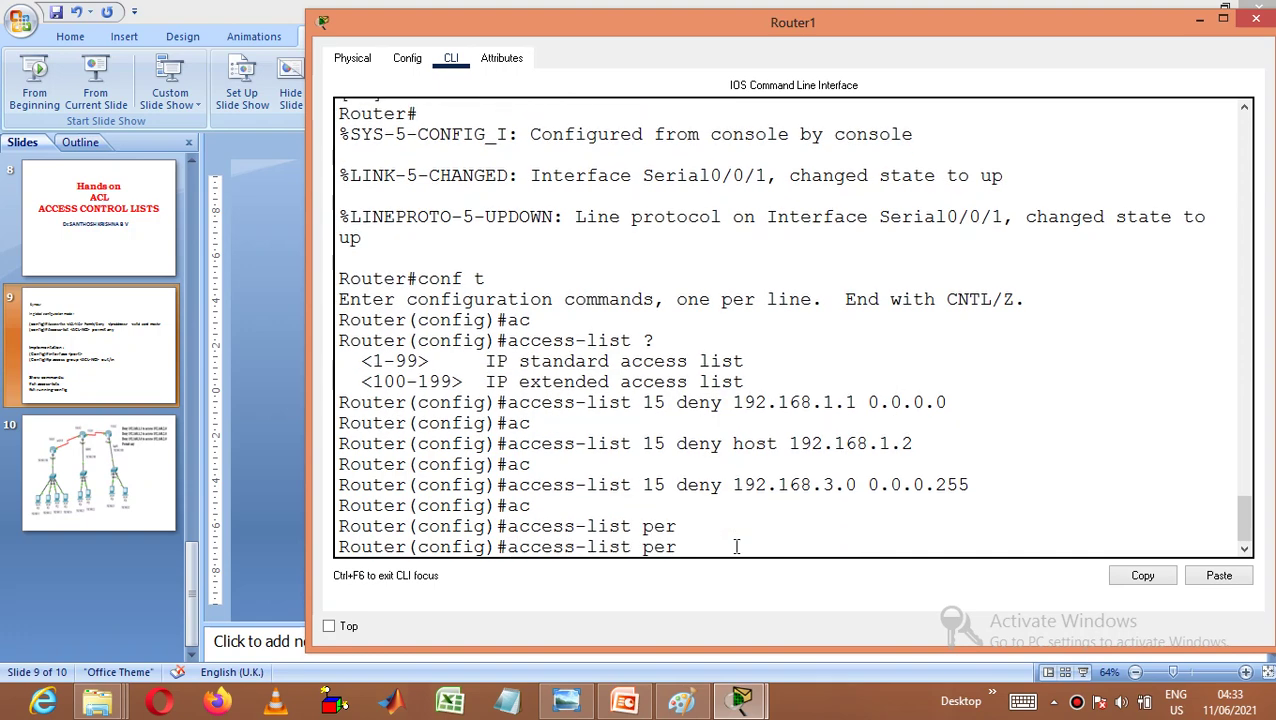
pyautogui.write('m')
pyautogui.press('Tab')
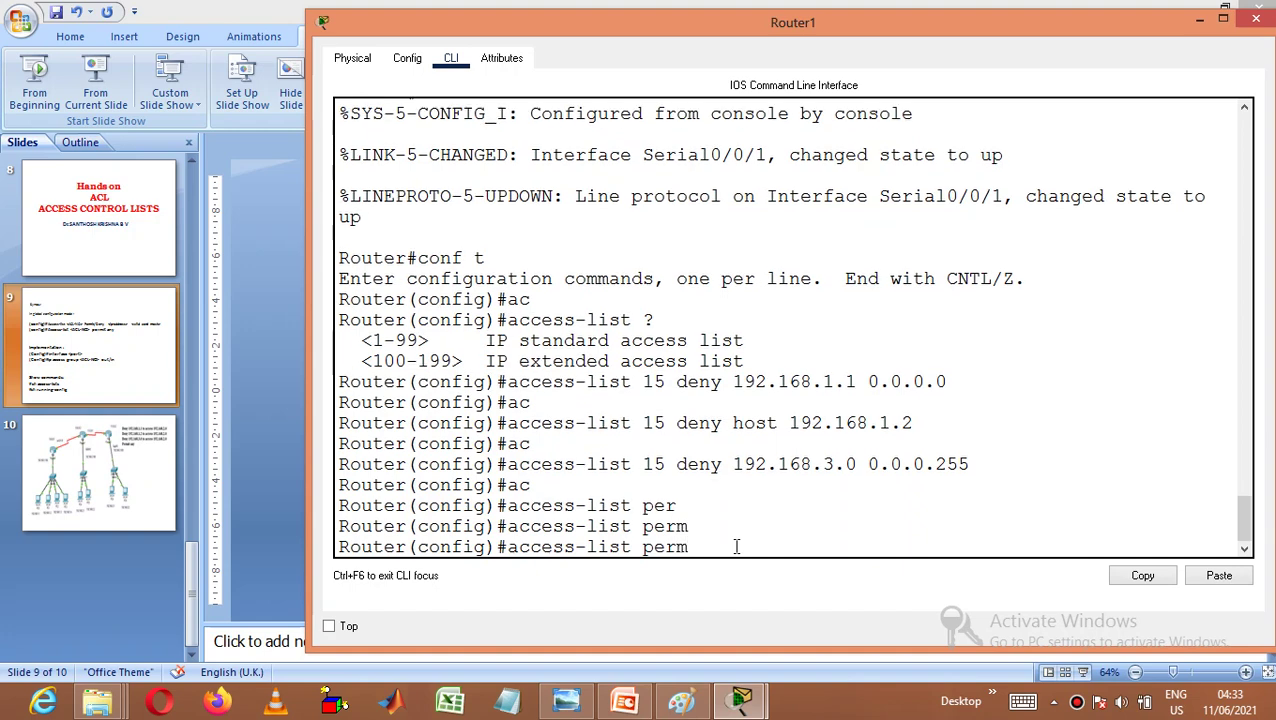
pyautogui.write('it any')
pyautogui.press('Return')
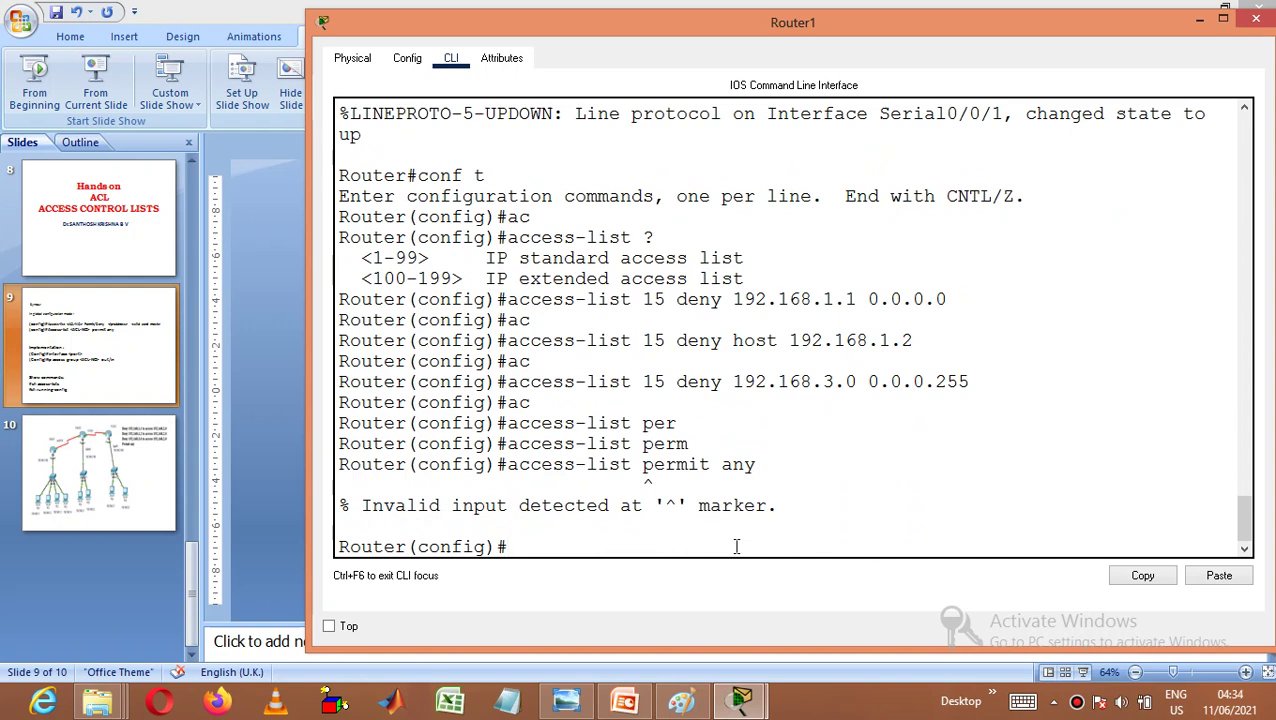
# - Add the rule access-list 15 permit any on Router1
pyautogui.write('ac')
pyautogui.press('Tab')
pyautogui.write('1')
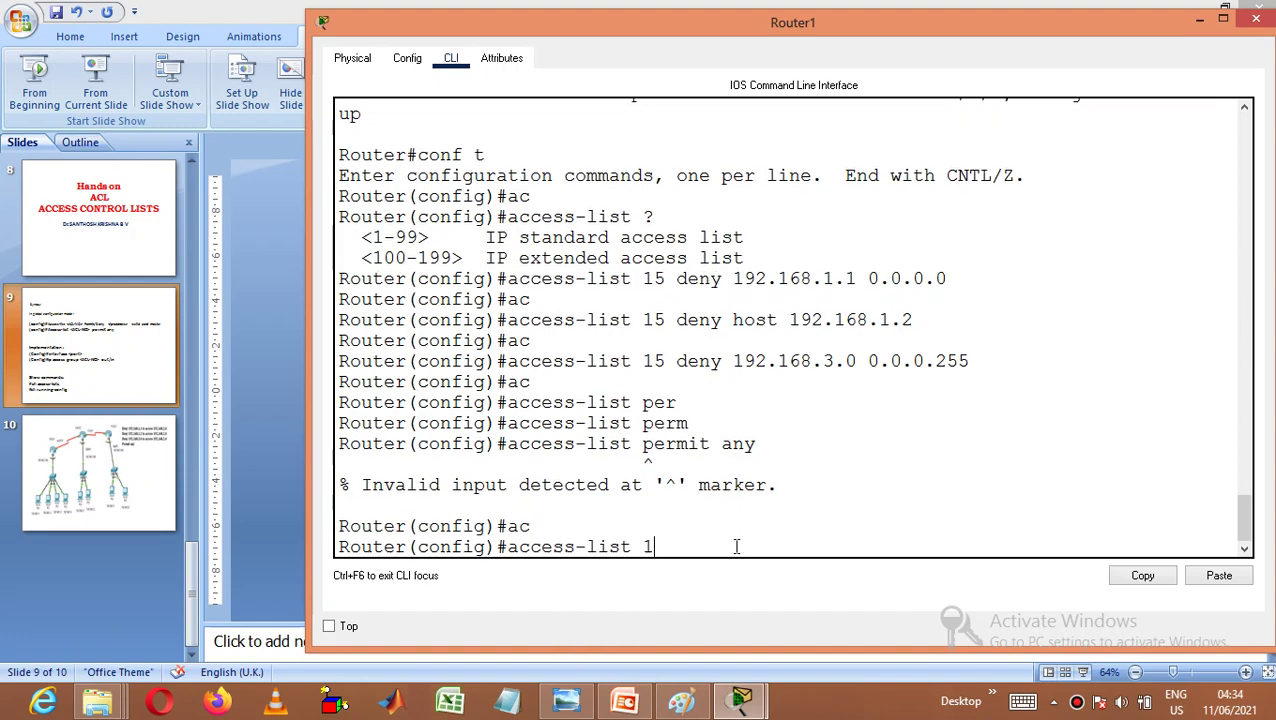
pyautogui.write('5 pe')
pyautogui.press('Tab')
pyautogui.write('a')
pyautogui.press('Tab')
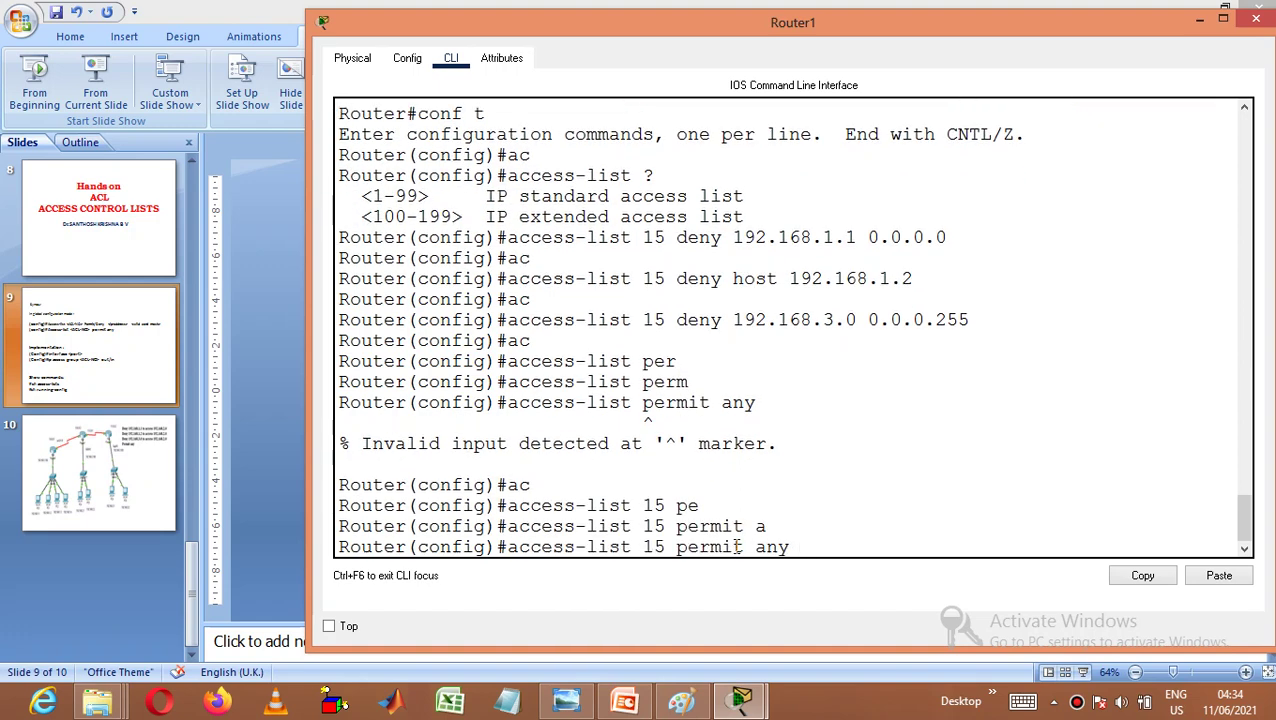
pyautogui.press('Return')
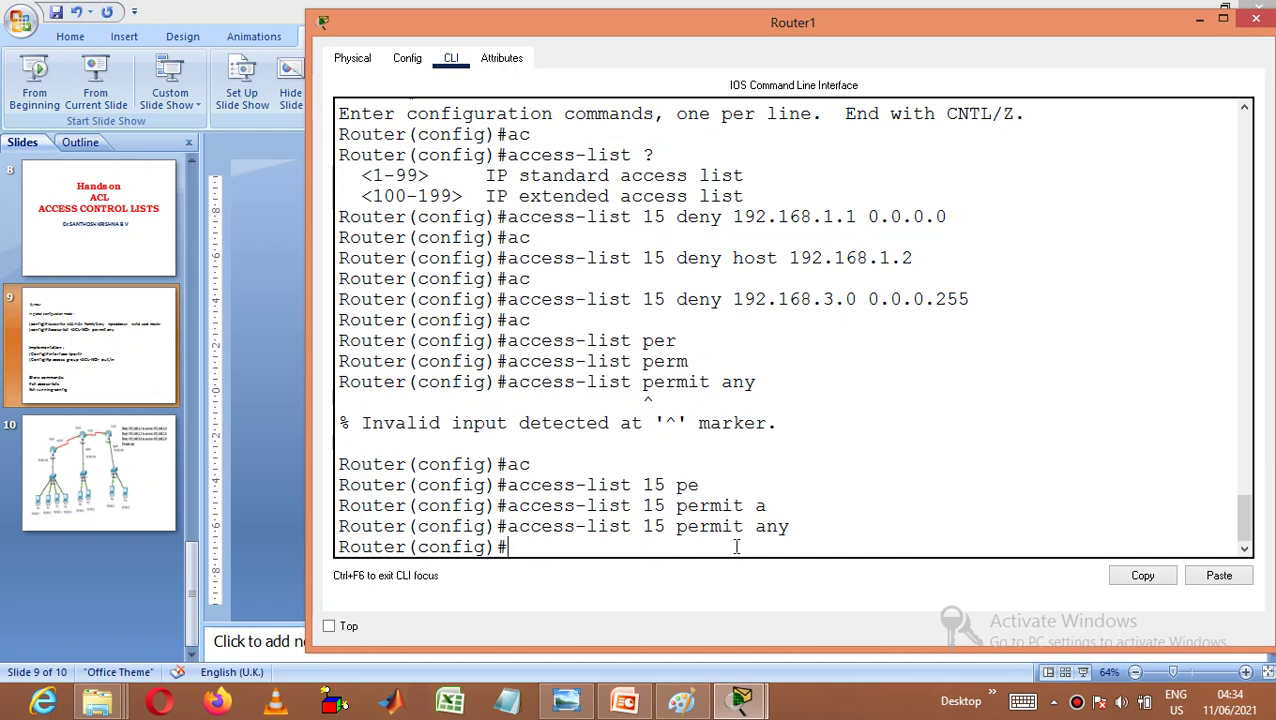
# - Check Router1's port toward Switch1 in the topology and enter configuration mode for interface gigabitEthernet 0/0
pyautogui.write('int')
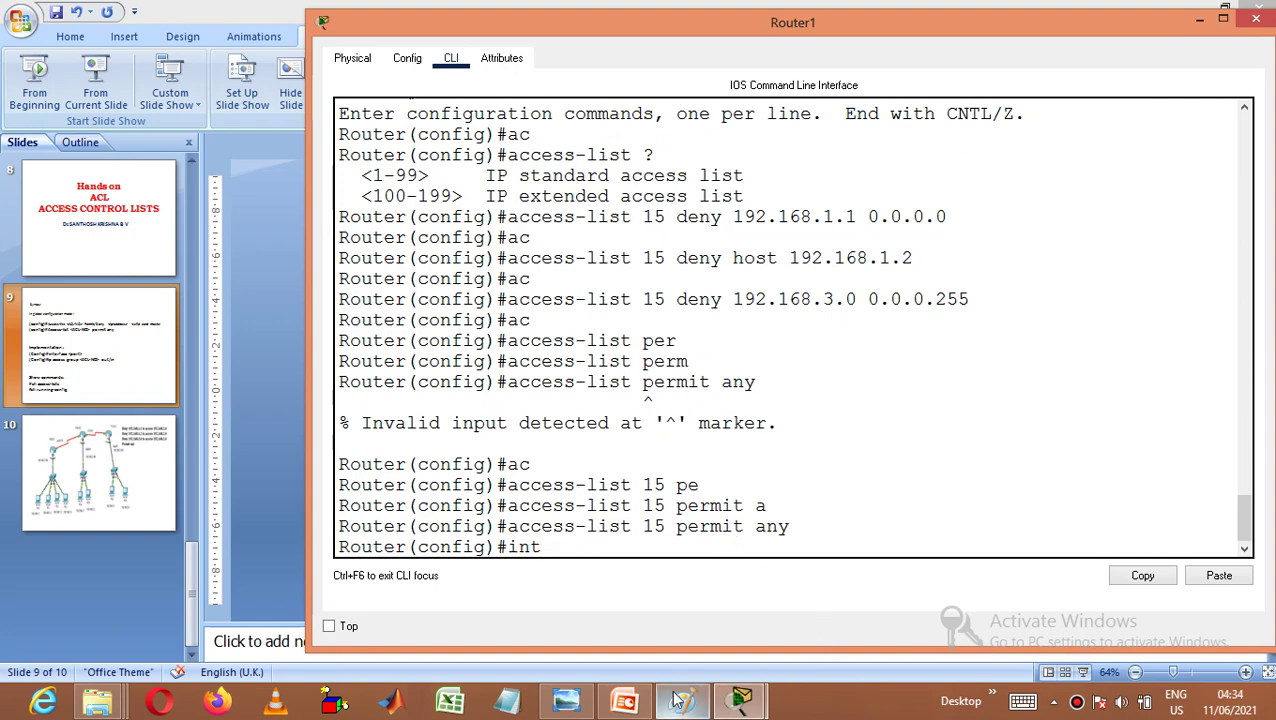
pyautogui.moveTo(741, 698)
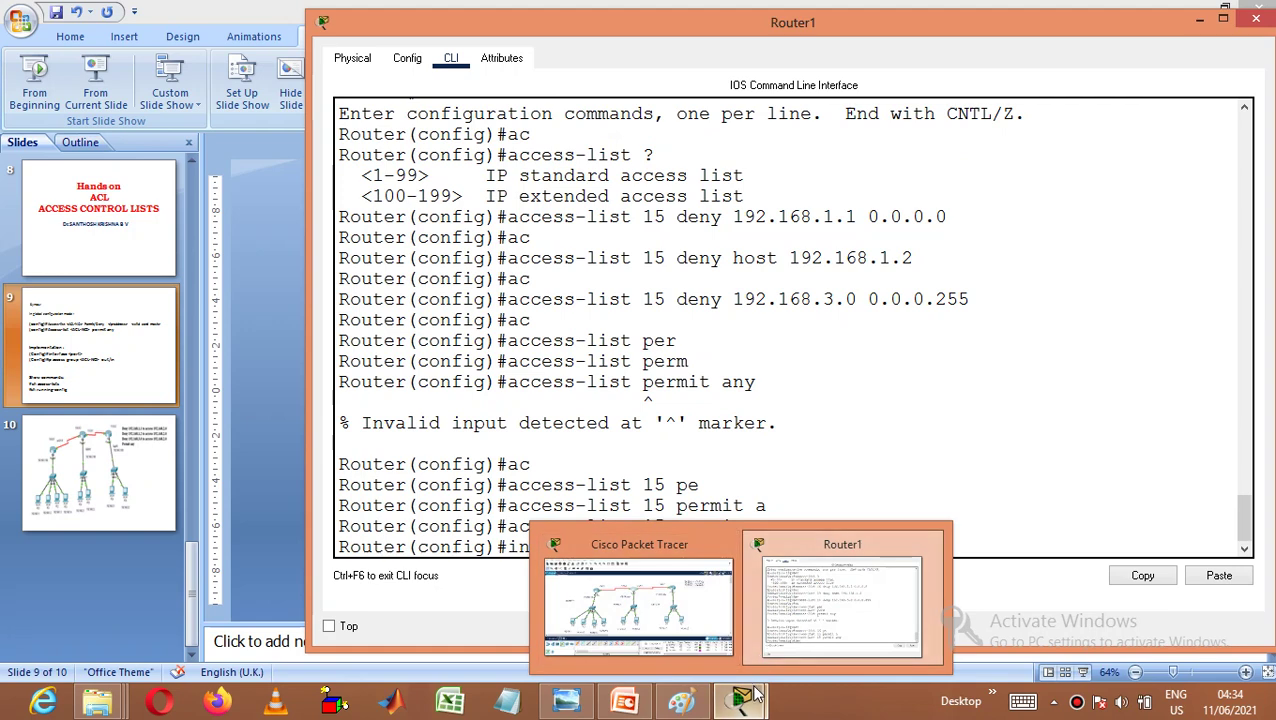
pyautogui.click(684, 587)
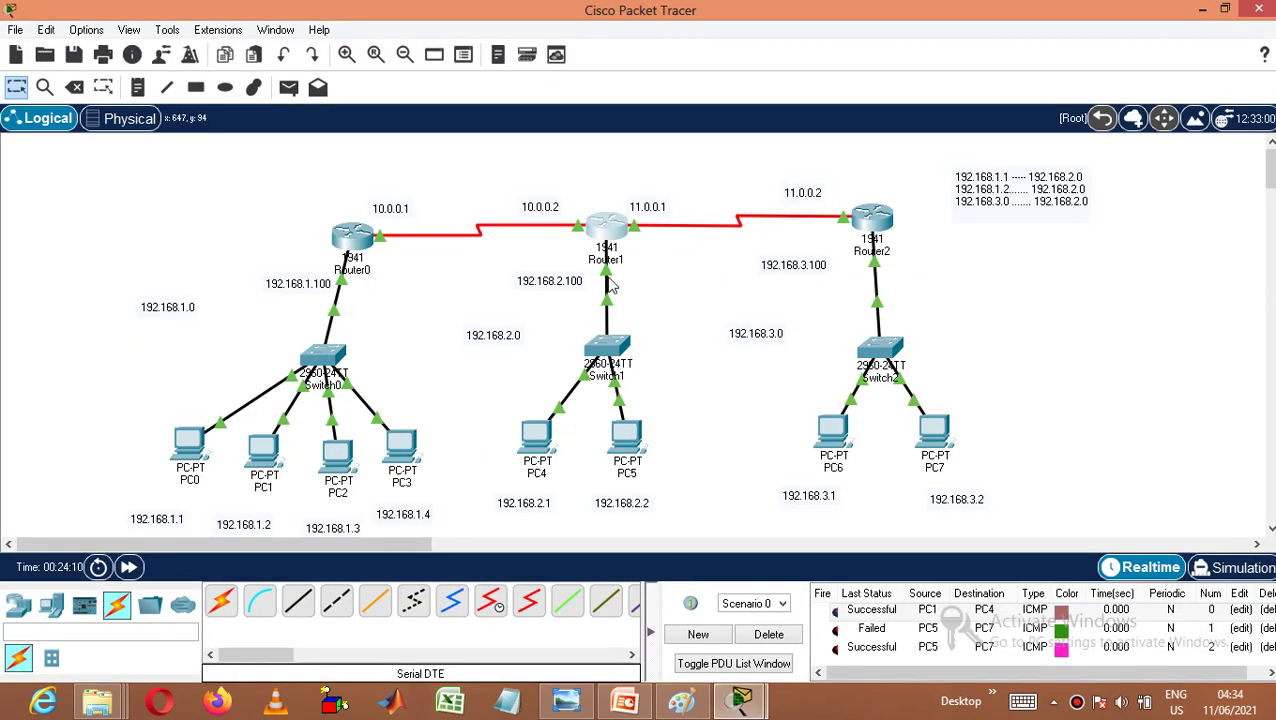
pyautogui.moveTo(596, 288)
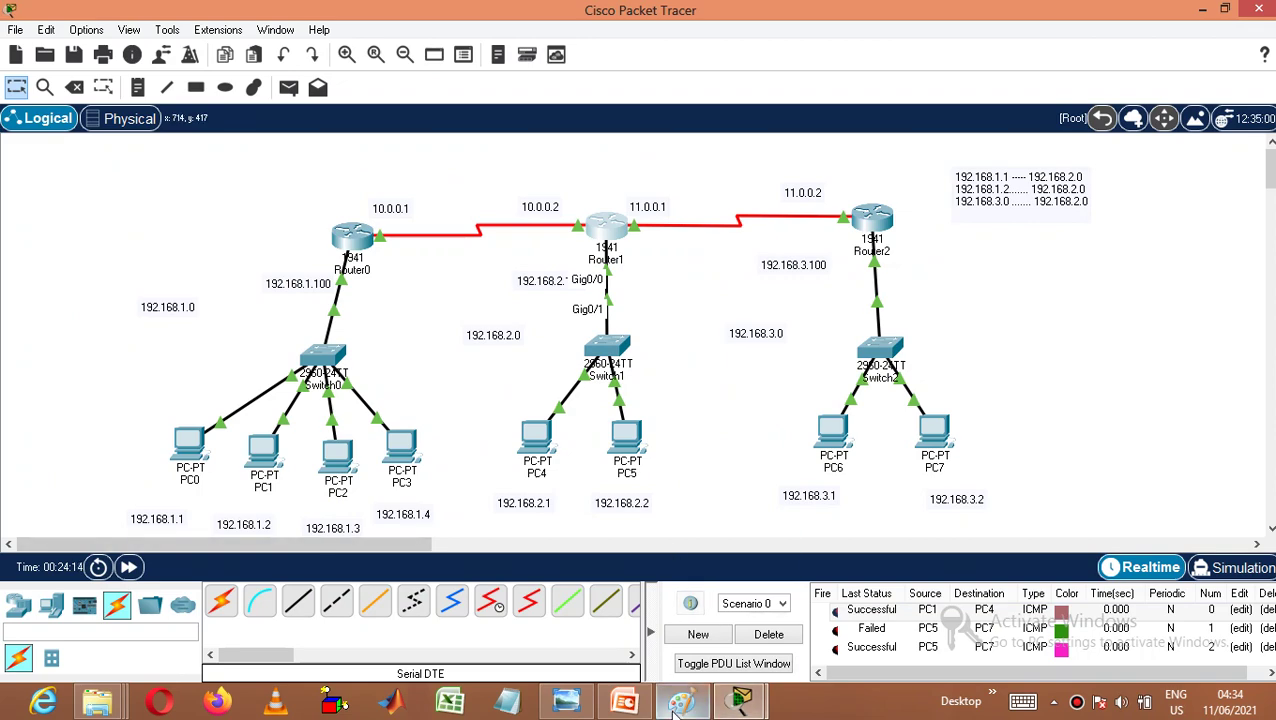
pyautogui.moveTo(682, 703)
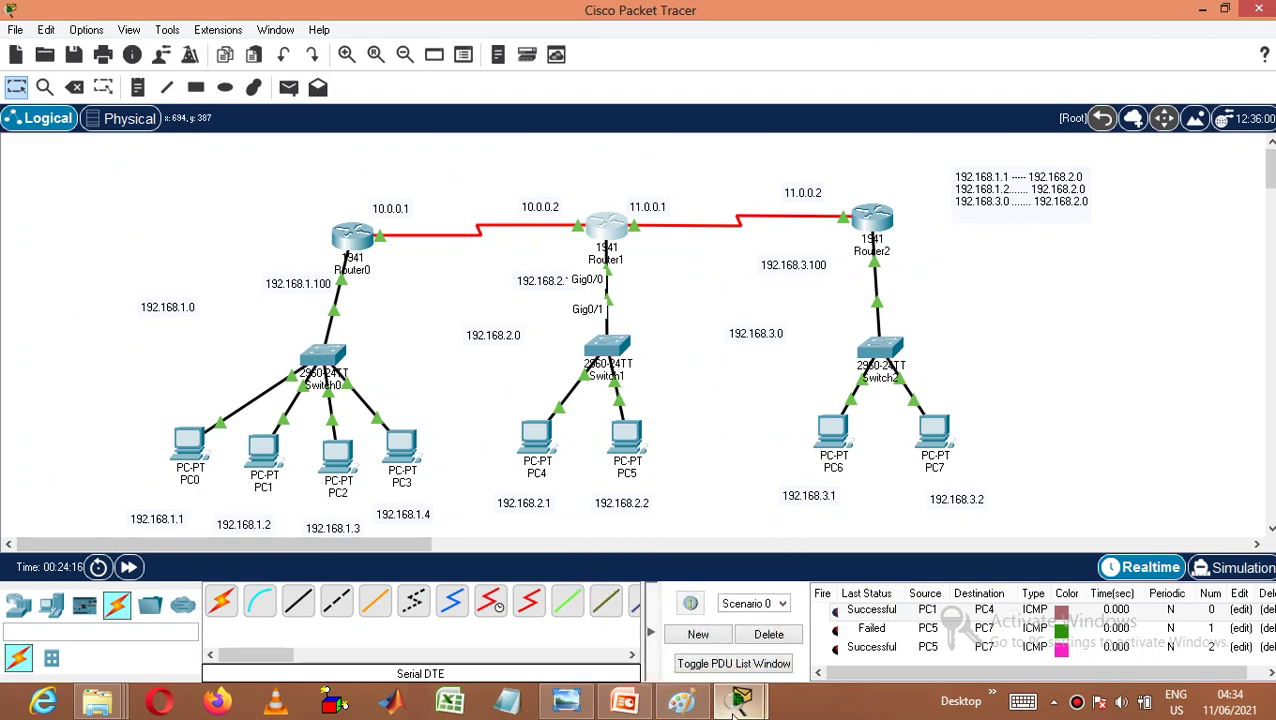
pyautogui.moveTo(738, 703)
pyautogui.click(845, 592)
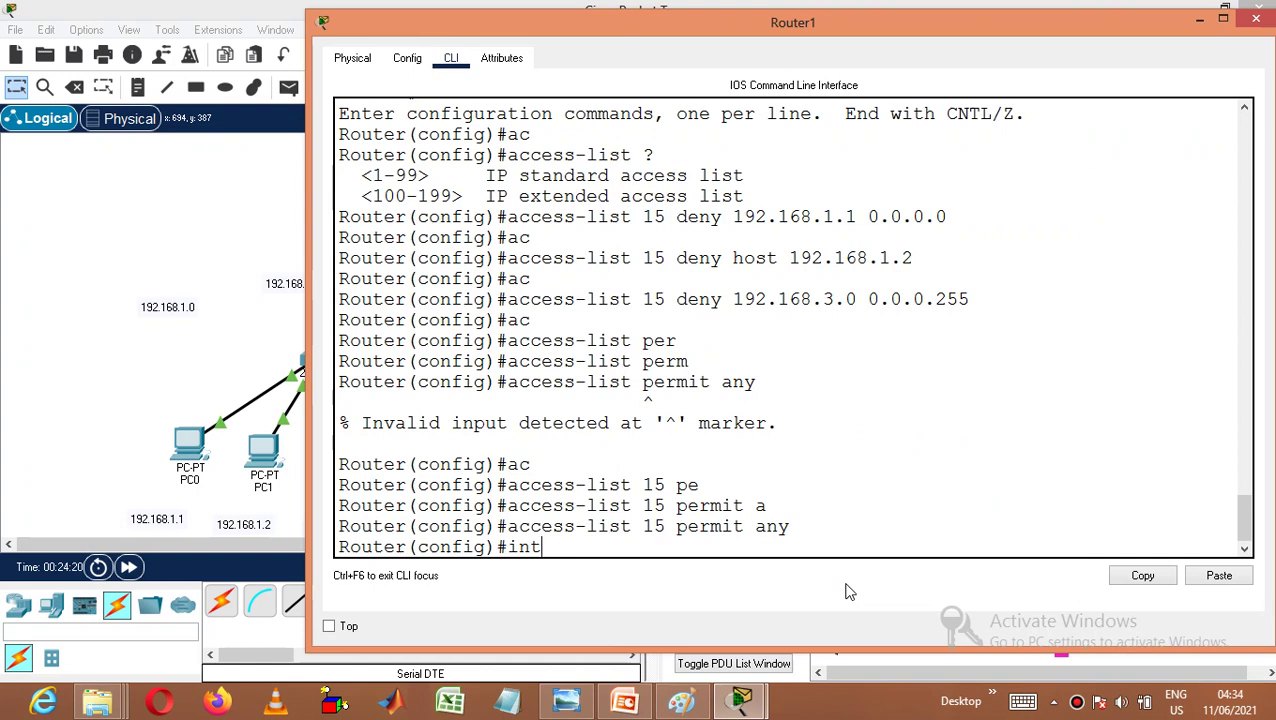
pyautogui.write('int')
pyautogui.press('Tab')
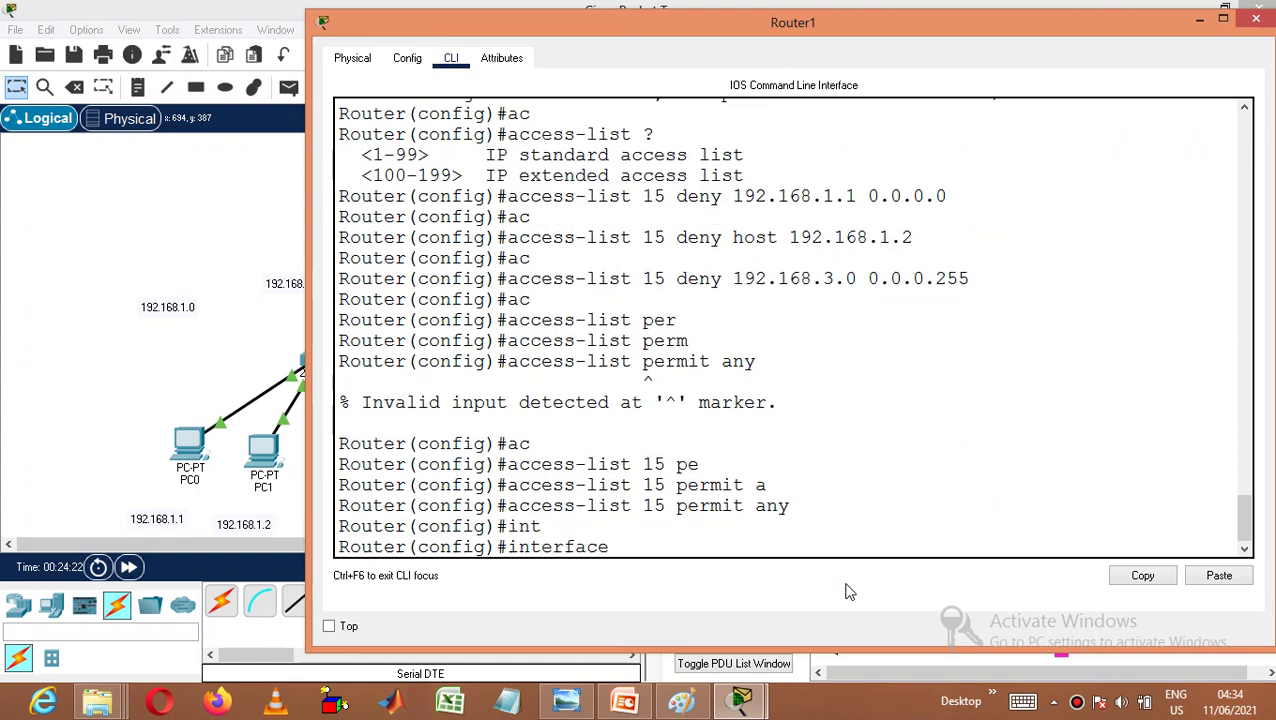
pyautogui.write('gi')
pyautogui.press('Tab')
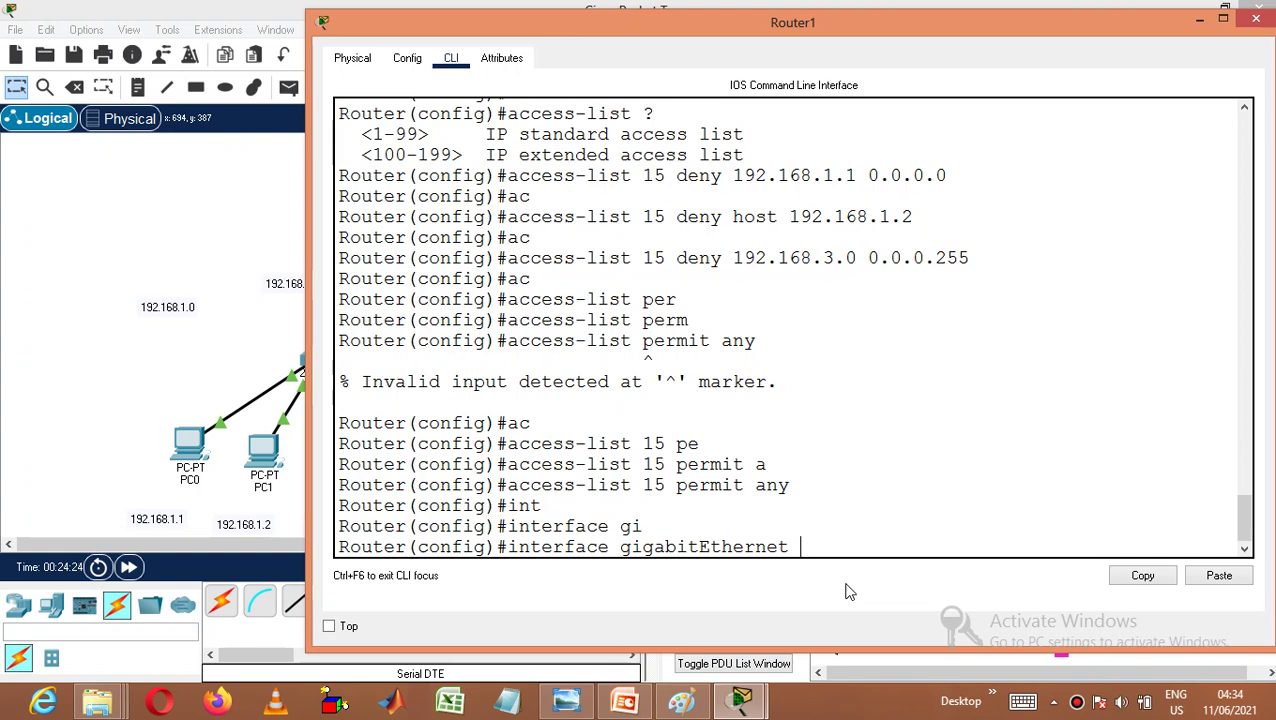
pyautogui.write('0/0')
pyautogui.press('Return')
# - Apply access list 15 outbound on the interface with ip access-group 15 out, and end configuration mode
pyautogui.write('ip a')
pyautogui.press('Tab')
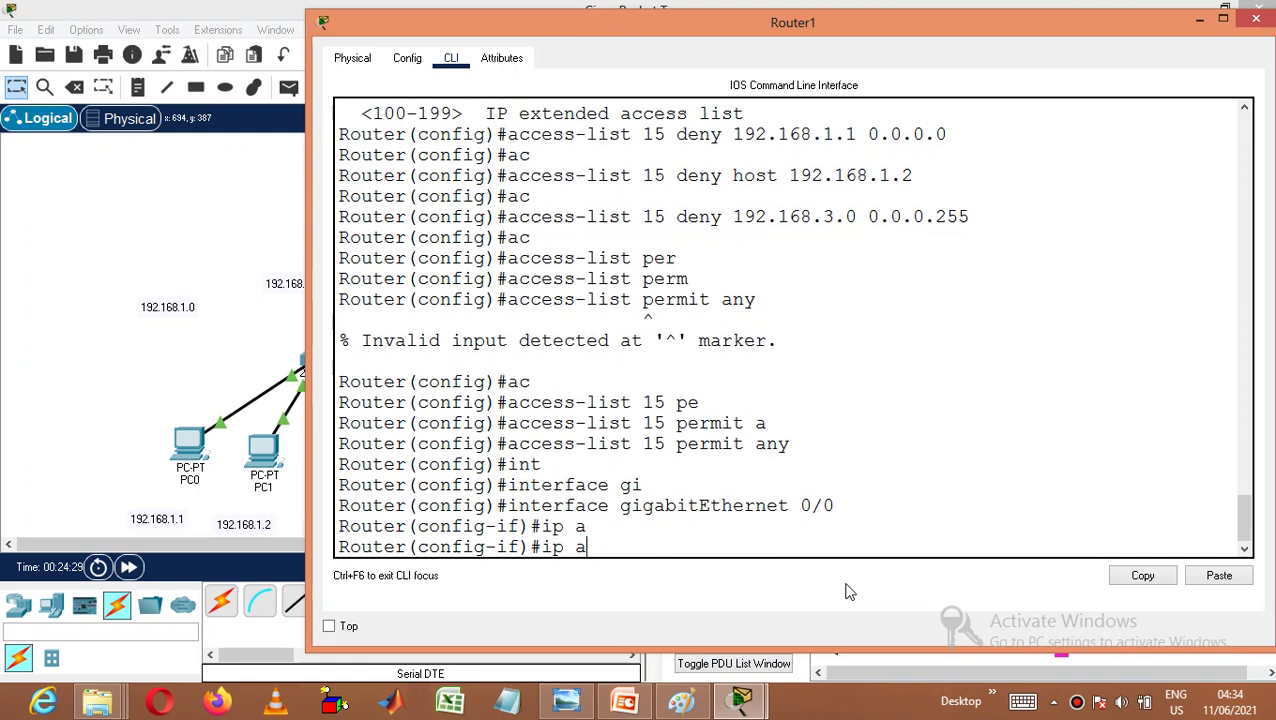
pyautogui.write('c')
pyautogui.press('Tab')
pyautogui.write('15')
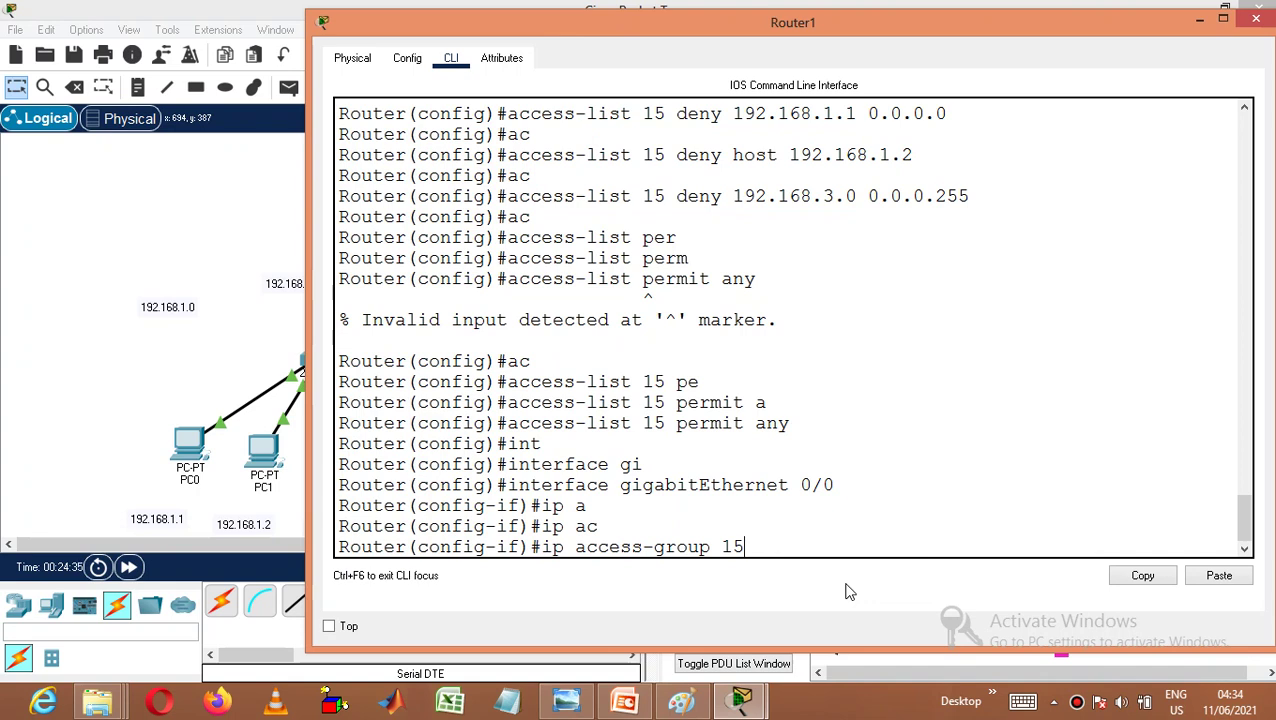
pyautogui.write(' out')
pyautogui.press('Return')
pyautogui.write('end')
pyautogui.press('Return')
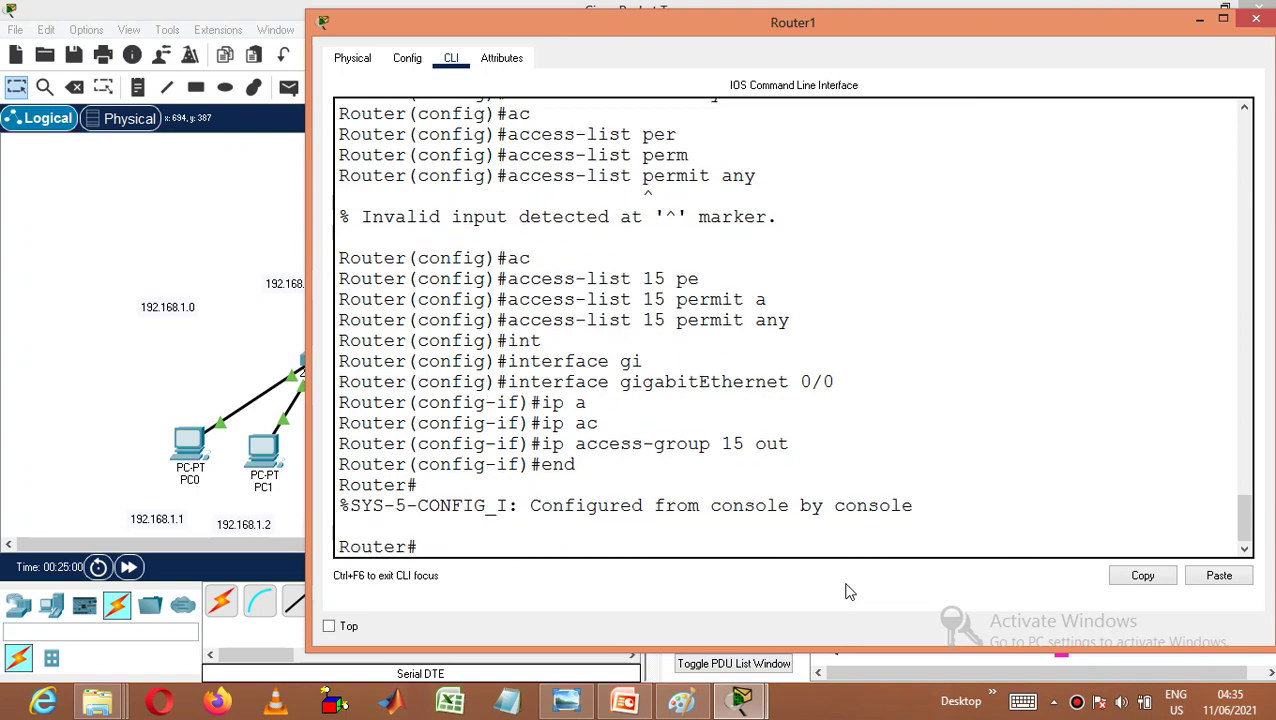
# - Display Router1's access lists with sh access-lists and review the rule for network 192.168.3.0
pyautogui.write('sh ac')
pyautogui.press('Tab')
pyautogui.press('Return')
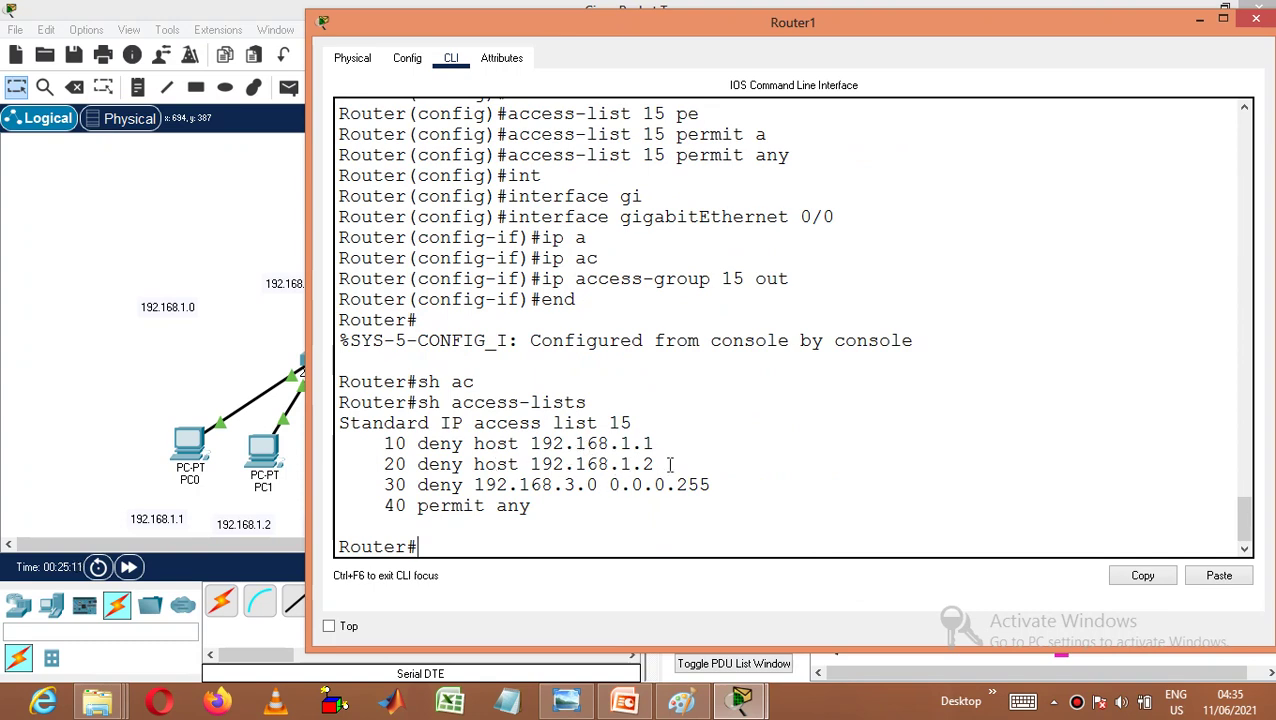
pyautogui.moveTo(475, 486); pyautogui.dragTo(608, 488)
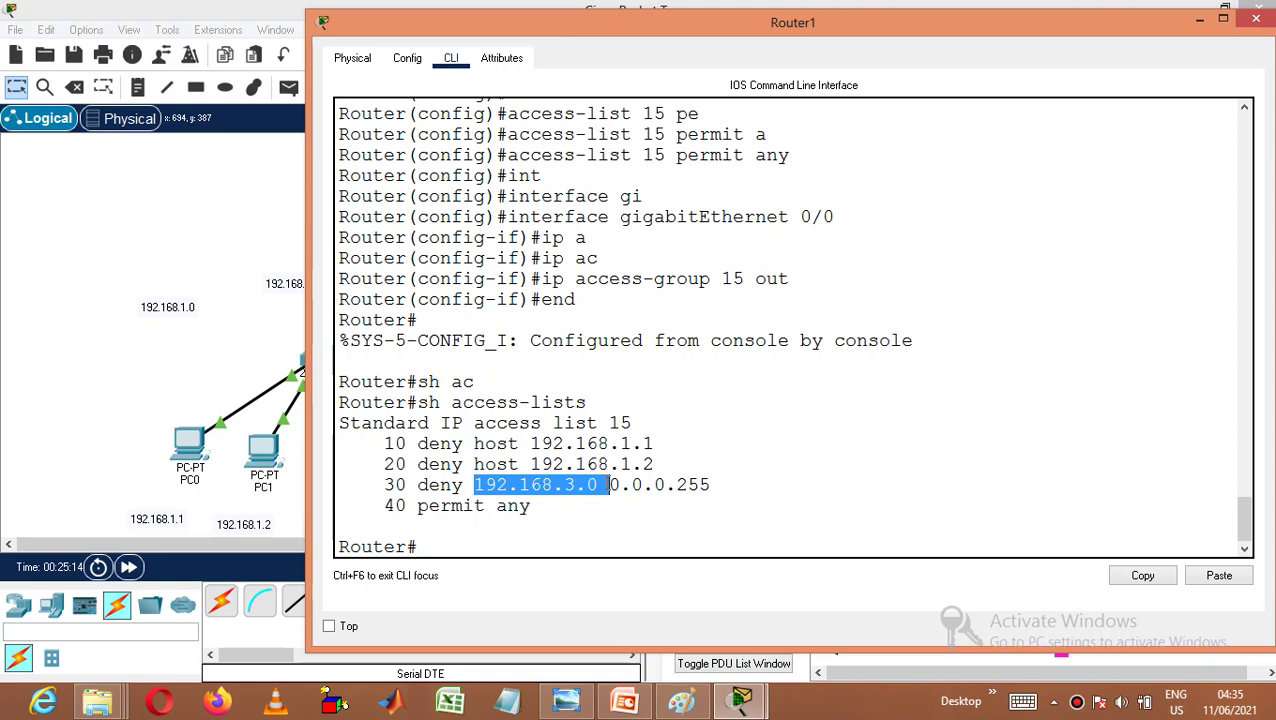
pyautogui.click(535, 540)
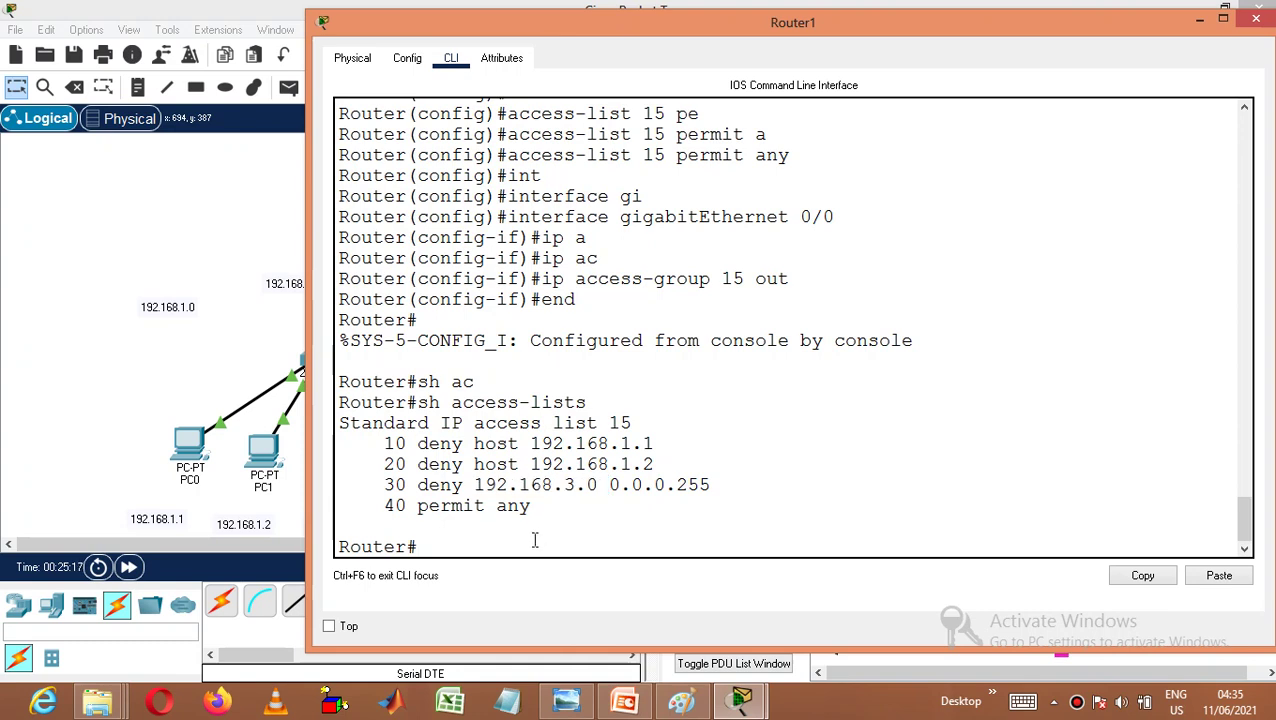
# - Display Router1's running configuration and page through it as far as the access-list 15 entries
pyautogui.write('sh ru')
pyautogui.press('Tab')
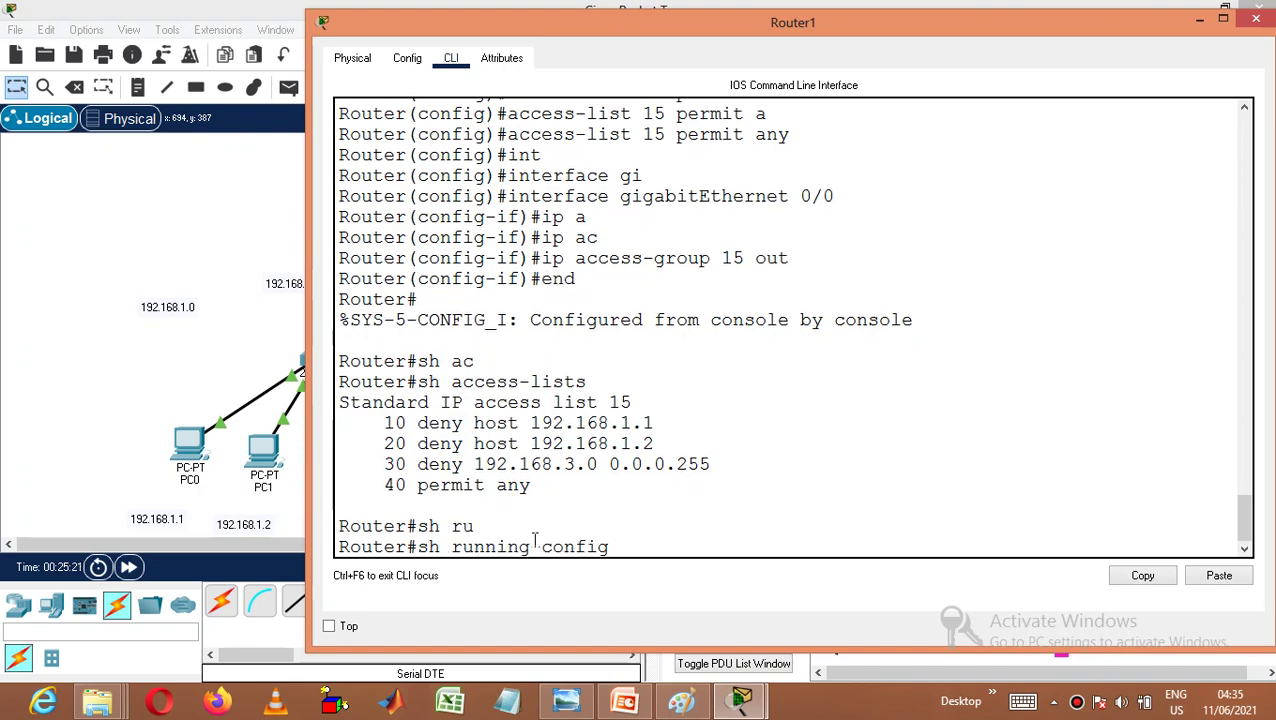
pyautogui.press('Return')
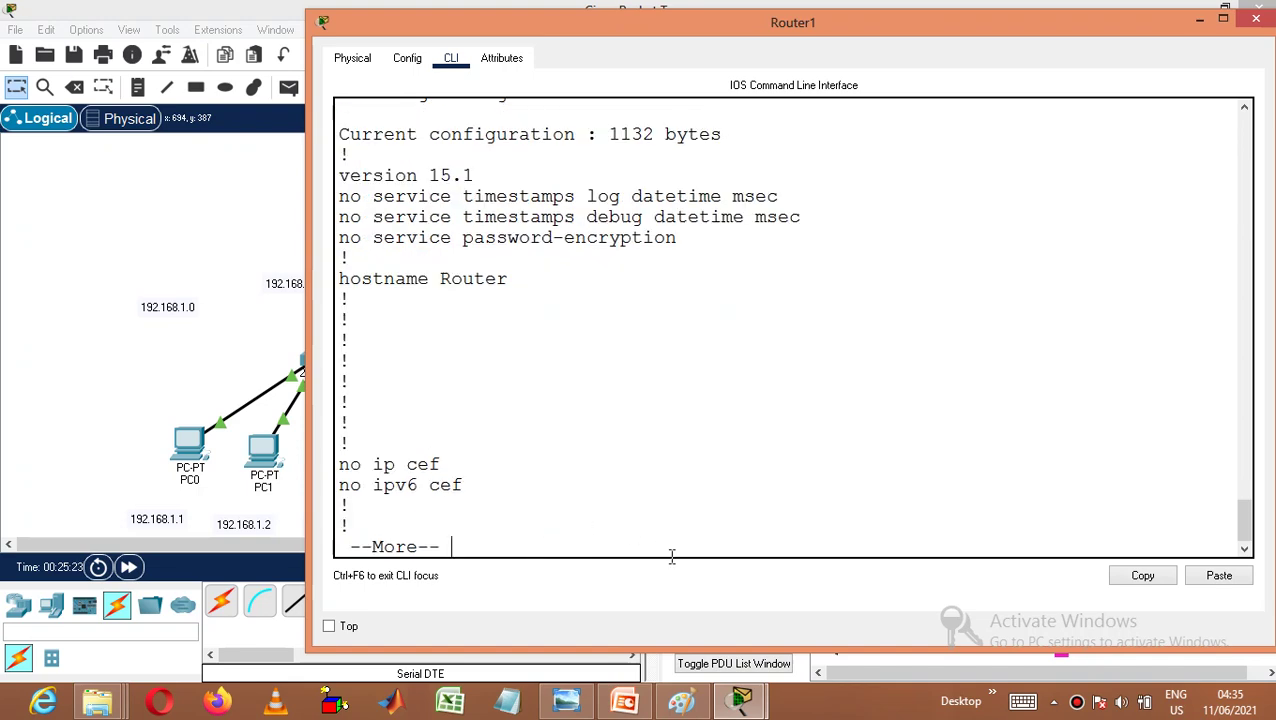
pyautogui.press('Return')
pyautogui.press('Return')
pyautogui.press('Return')
pyautogui.press('Return')
pyautogui.press('Return')
pyautogui.press('Return')
pyautogui.press('Return')
pyautogui.press('Return')
pyautogui.press('Return')
pyautogui.press('Return')
pyautogui.press('Return')
pyautogui.press('Return')
pyautogui.press('Return')
pyautogui.press('Return')
pyautogui.press('Return')
pyautogui.press('Return')
pyautogui.press('Return')
pyautogui.press('Return')
pyautogui.press('Return')
pyautogui.press('Return')
pyautogui.press('Return')
pyautogui.press('Return')
pyautogui.press('Return')
pyautogui.press('Return')
pyautogui.press('Return')
pyautogui.press('Return')
pyautogui.press('Return')
pyautogui.press('Return')
pyautogui.press('Return')
pyautogui.press('Return')
pyautogui.press('Return')
pyautogui.press('Return')
pyautogui.press('Return')
pyautogui.press('Return')
pyautogui.press('Return')
pyautogui.press('Return')
pyautogui.press('Return')
pyautogui.press('Return')
pyautogui.press('Return')
pyautogui.press('Return')
pyautogui.press('Return')
pyautogui.press('Return')
pyautogui.press('Return')
pyautogui.press('Return')
pyautogui.press('Return')
pyautogui.press('Return')
pyautogui.press('Return')
pyautogui.press('Return')
pyautogui.press('Return')
pyautogui.press('Return')
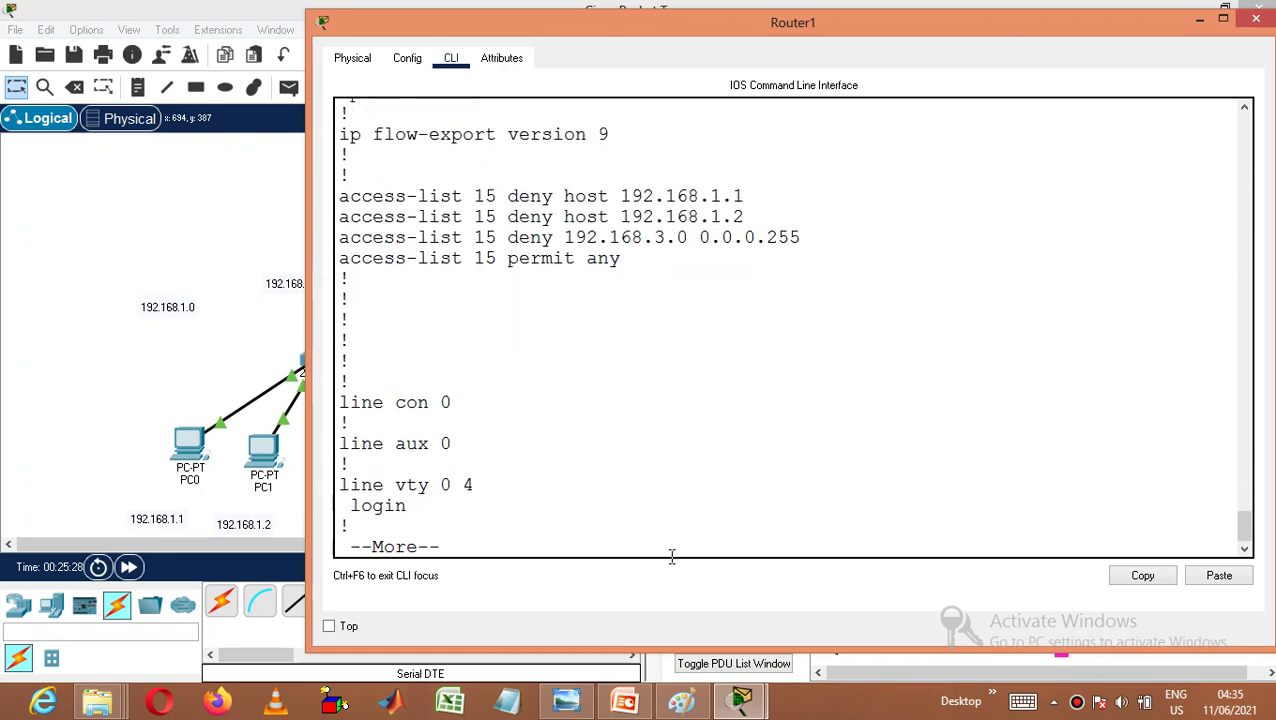
# - Examine the access-list 15 entries in the running configuration, especially the host keyword and address in the first deny rule
pyautogui.moveTo(632, 260); pyautogui.dragTo(334, 205)
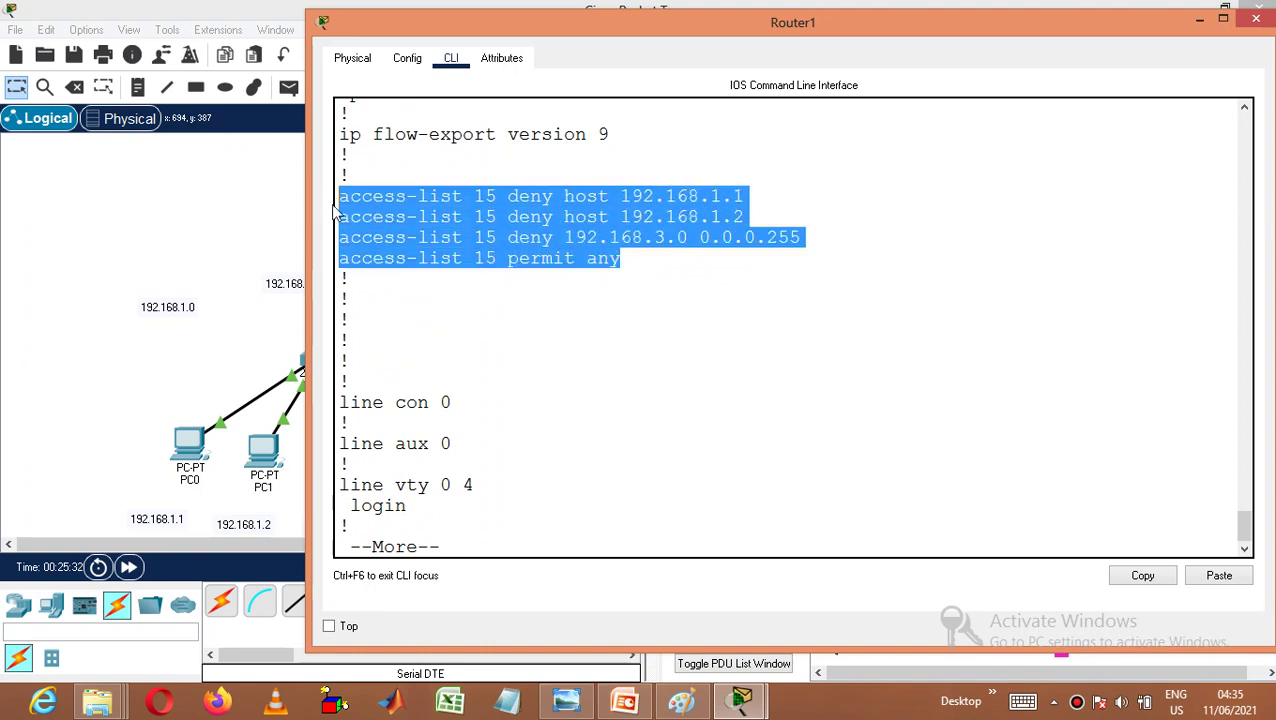
pyautogui.click(636, 263)
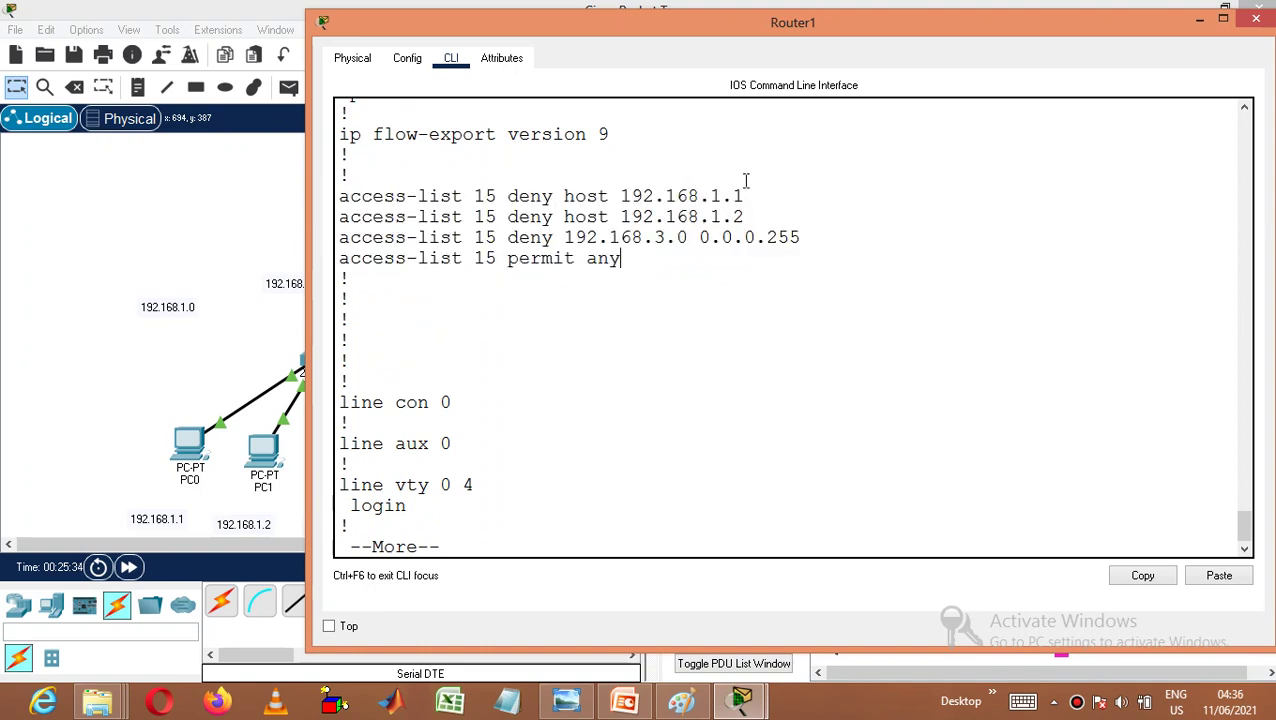
pyautogui.moveTo(749, 192); pyautogui.dragTo(664, 196)
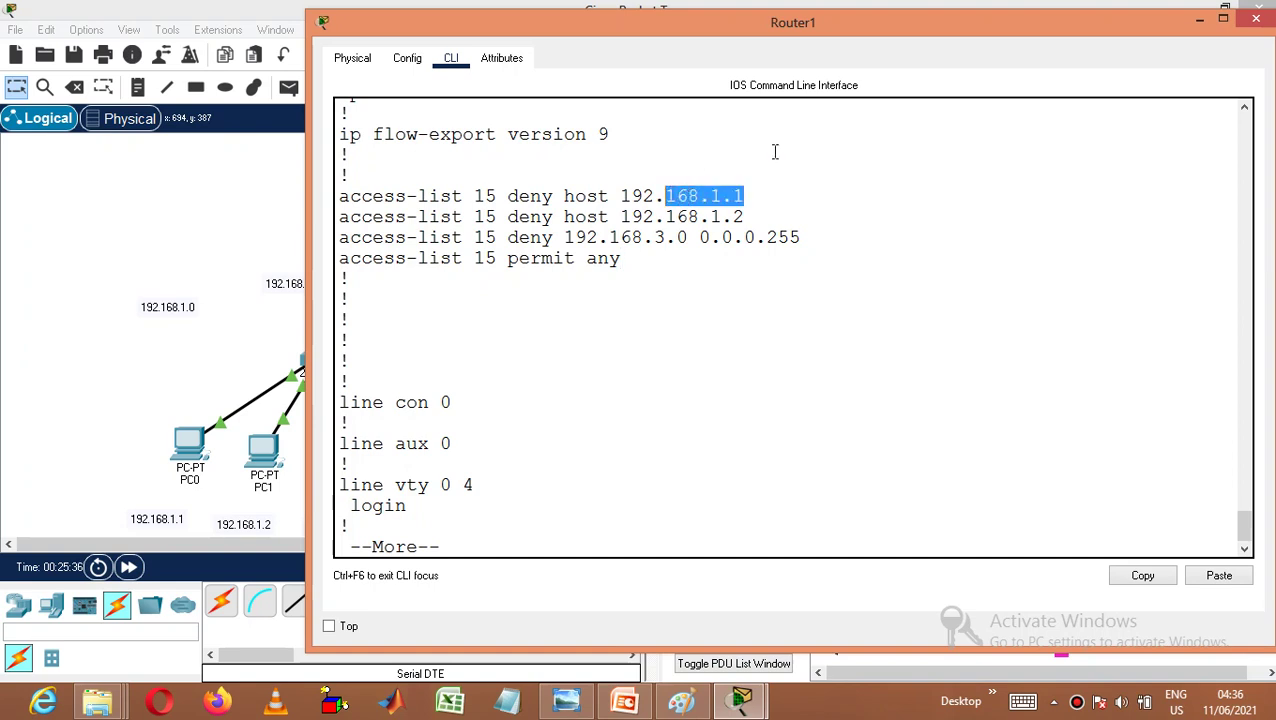
pyautogui.click(776, 197)
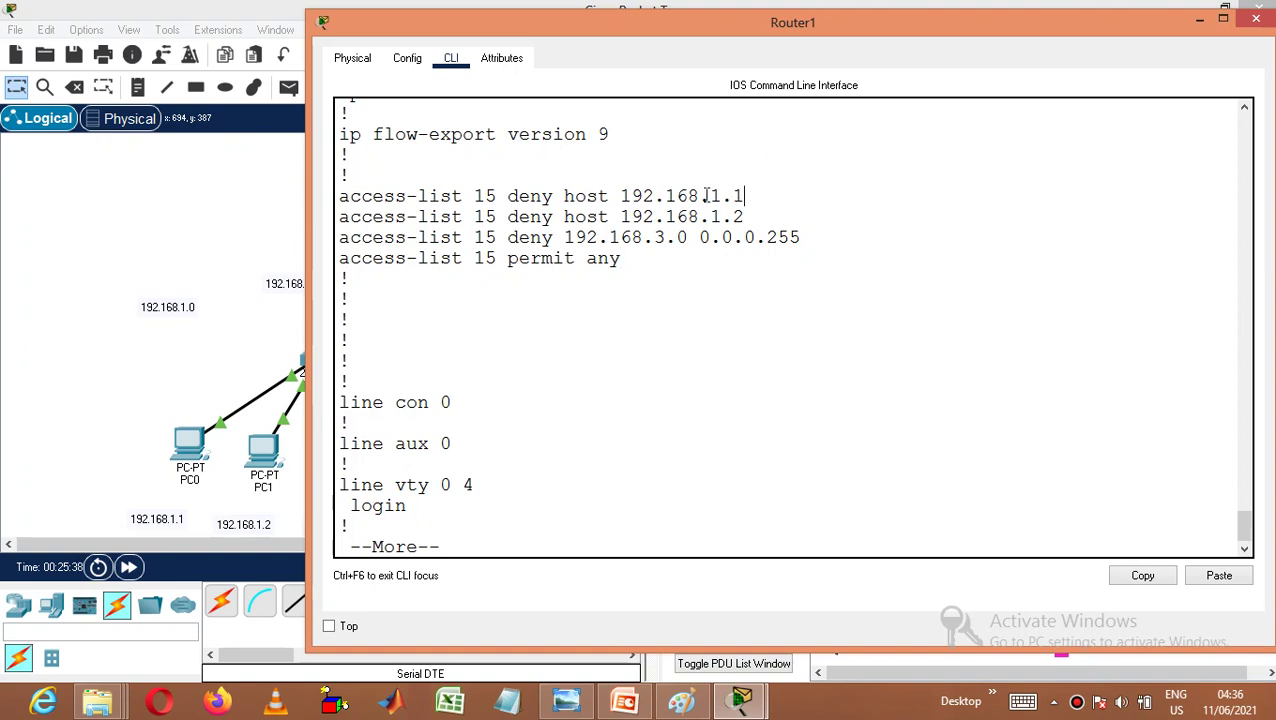
pyautogui.moveTo(608, 193); pyautogui.dragTo(556, 199)
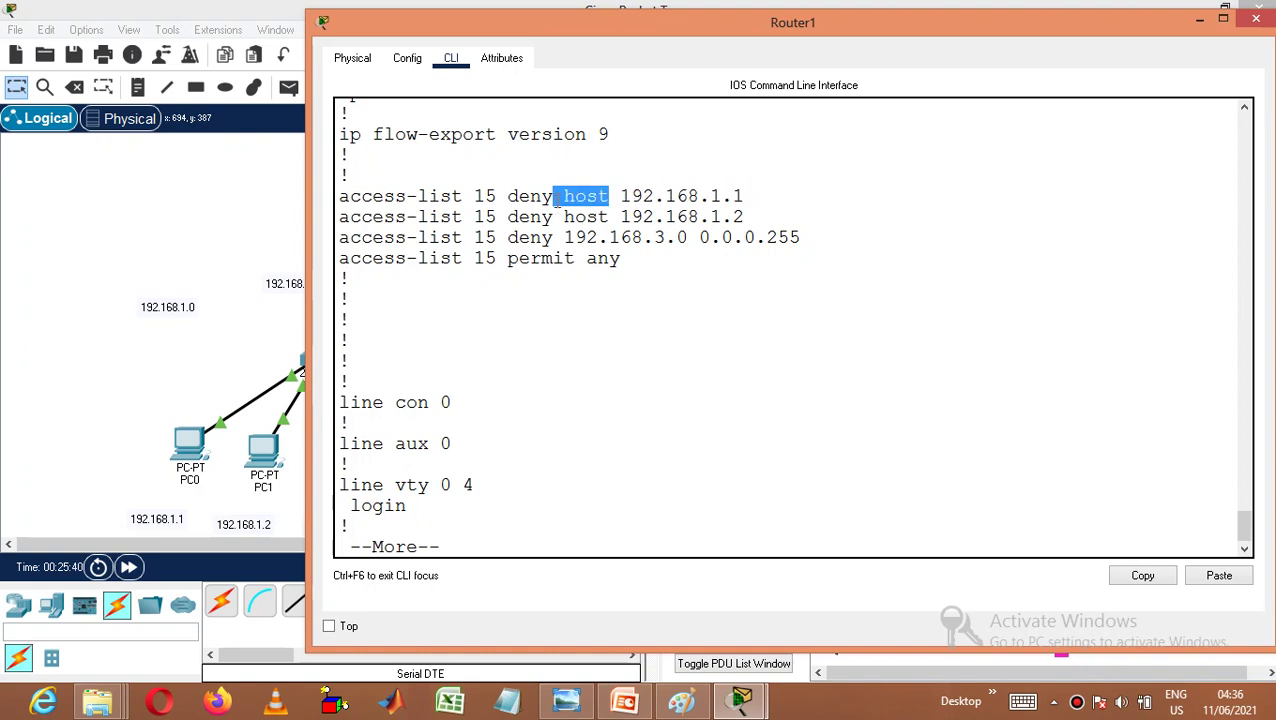
pyautogui.click(554, 380)
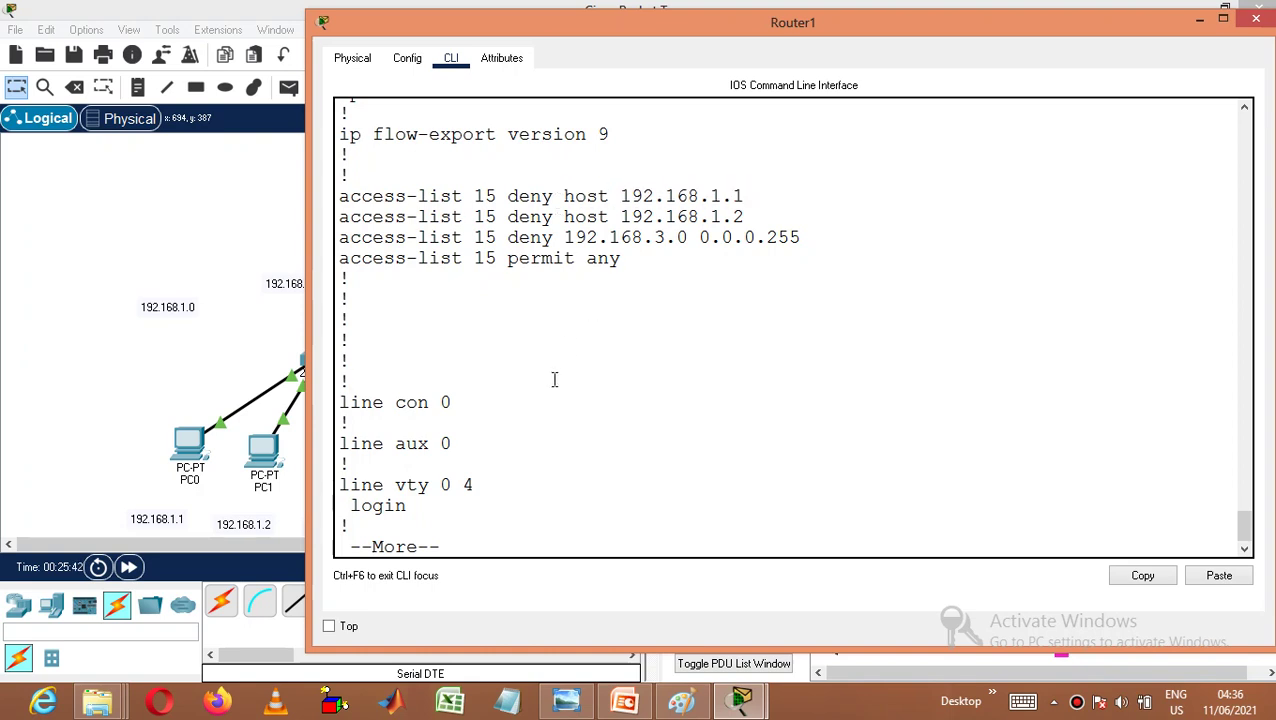
# - Page through the rest of the running configuration until the privileged prompt returns
pyautogui.press('Return')
pyautogui.press('Return')
pyautogui.press('Return')
pyautogui.press('Return')
pyautogui.press('Return')
pyautogui.press('Return')
pyautogui.press('Return')
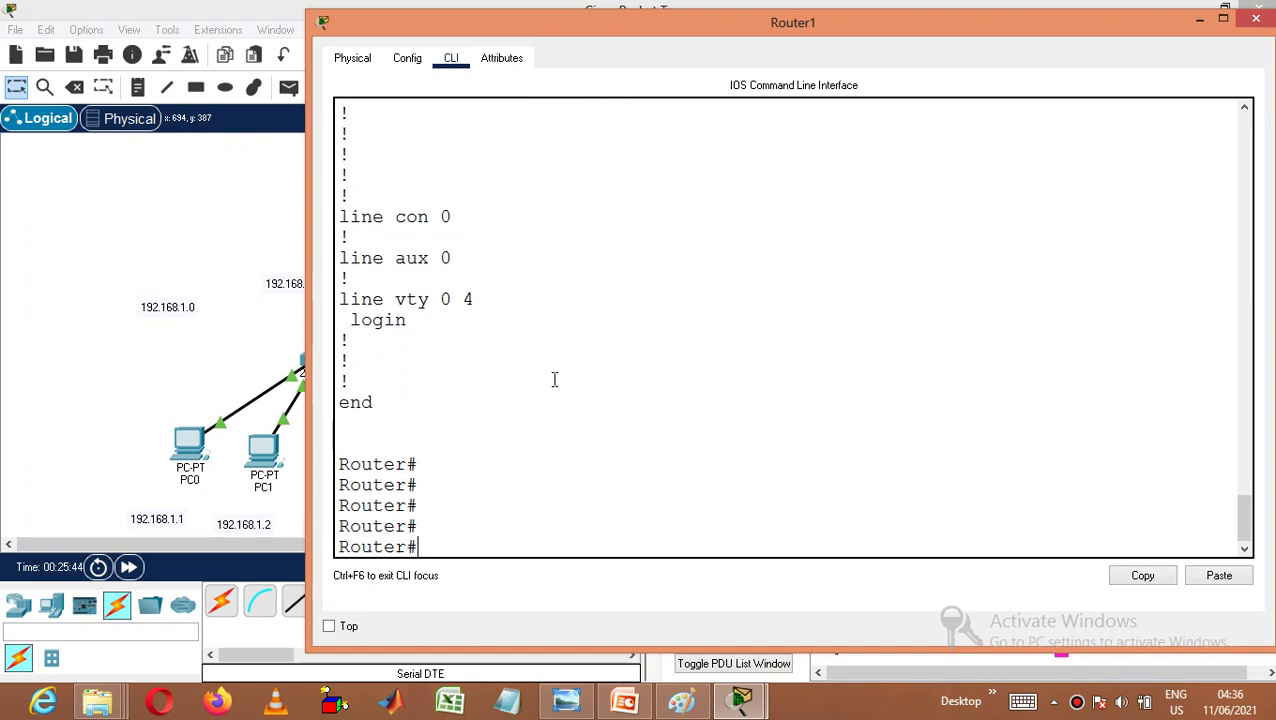
# - Close Router1's configuration window and delete the Scenario 0 PDU entries
pyautogui.click(1257, 21)
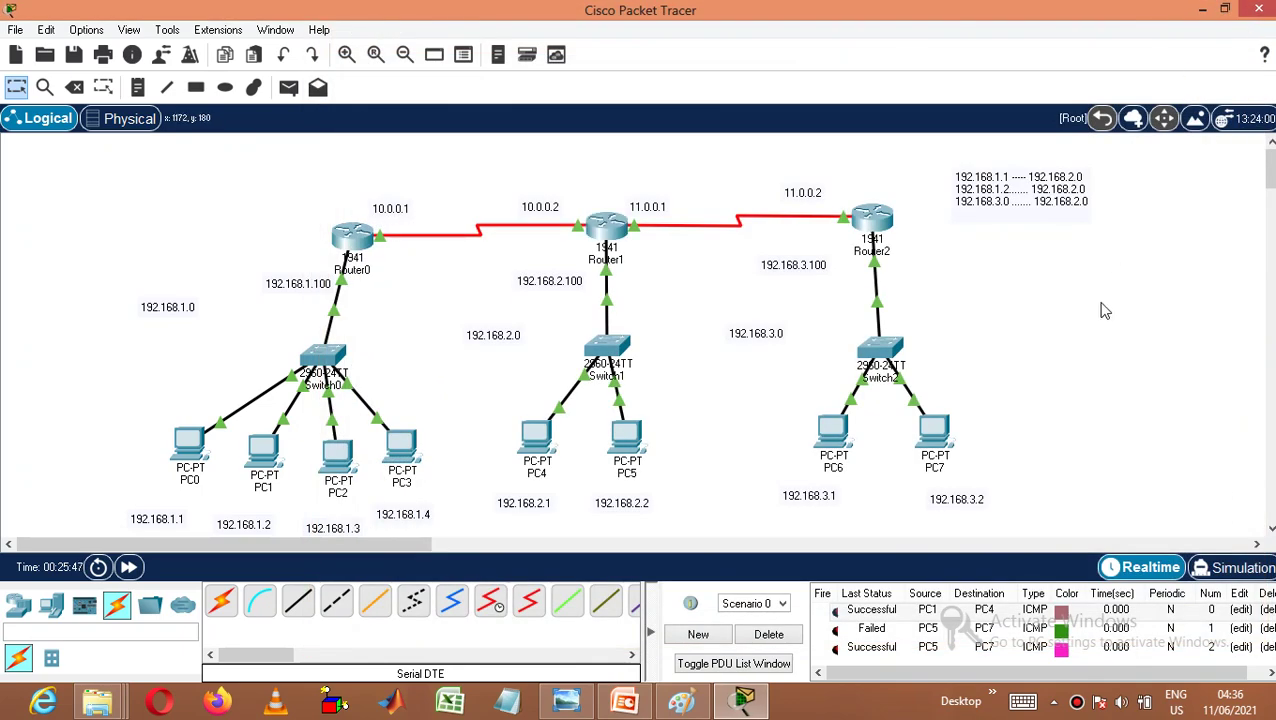
pyautogui.click(769, 635)
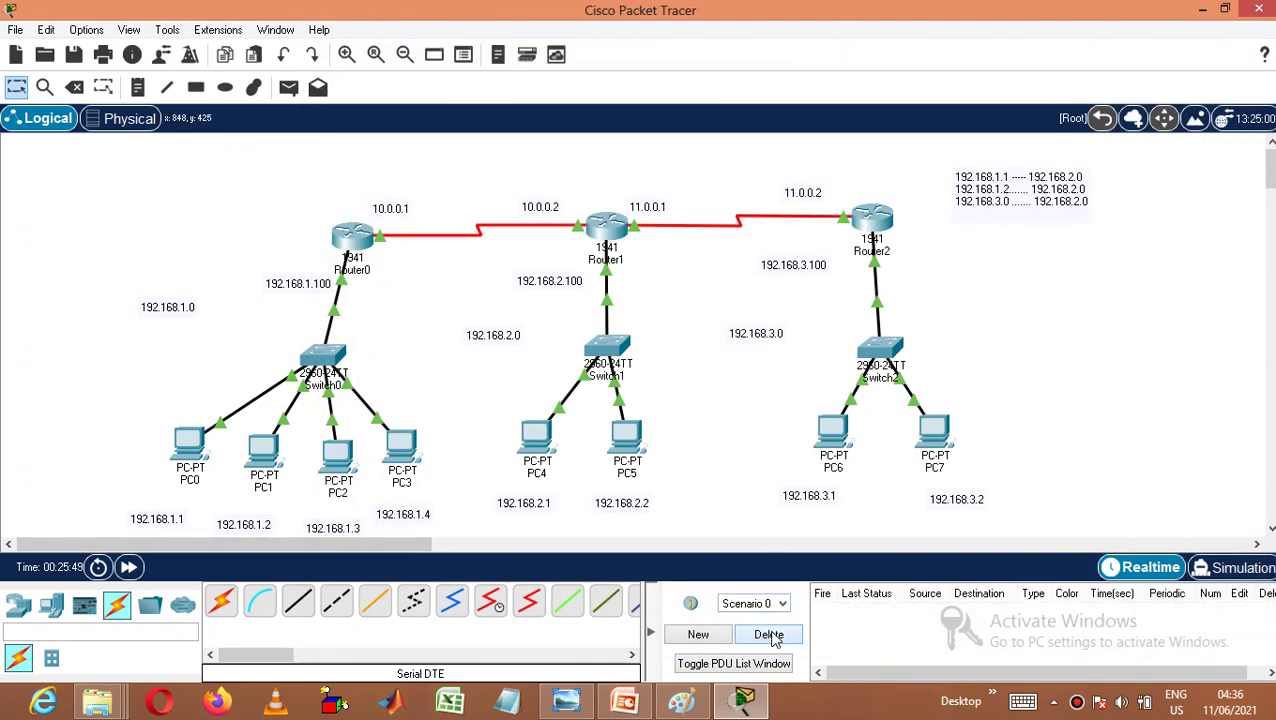
pyautogui.moveTo(371, 413)
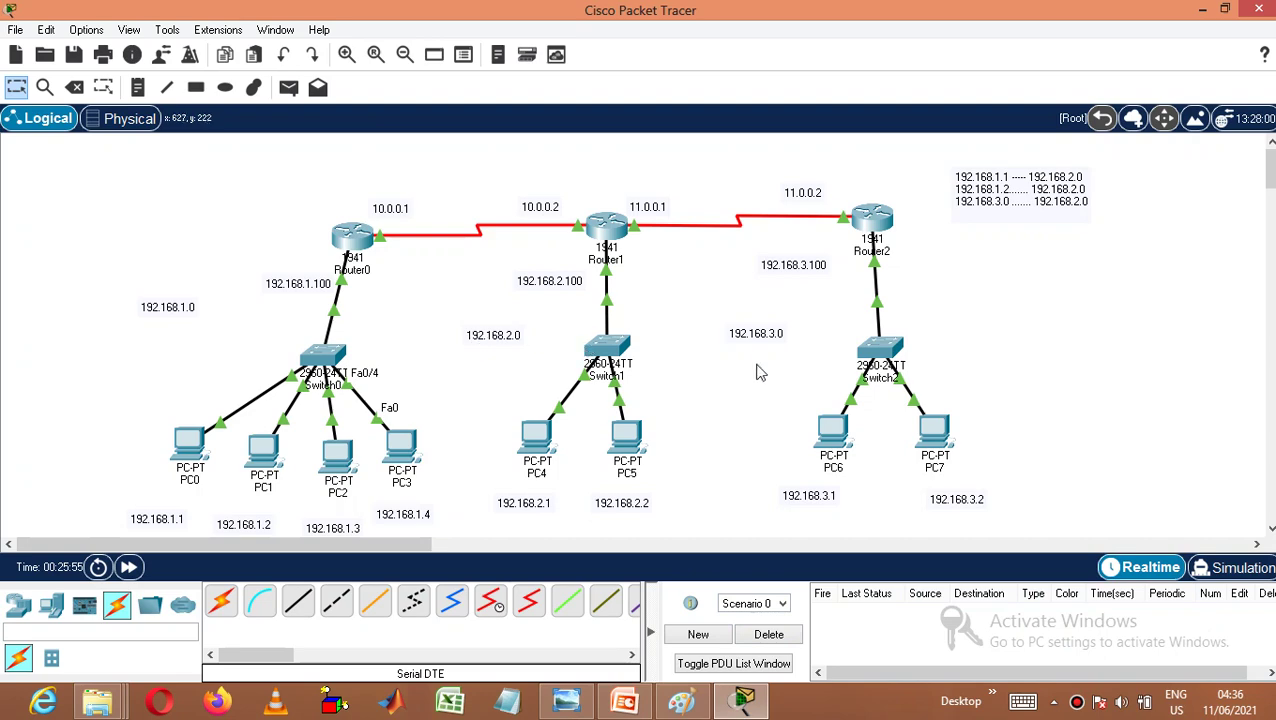
# - Open PC0's command prompt and ping 192.168.1.2
pyautogui.click(189, 447)
pyautogui.click(750, 132)
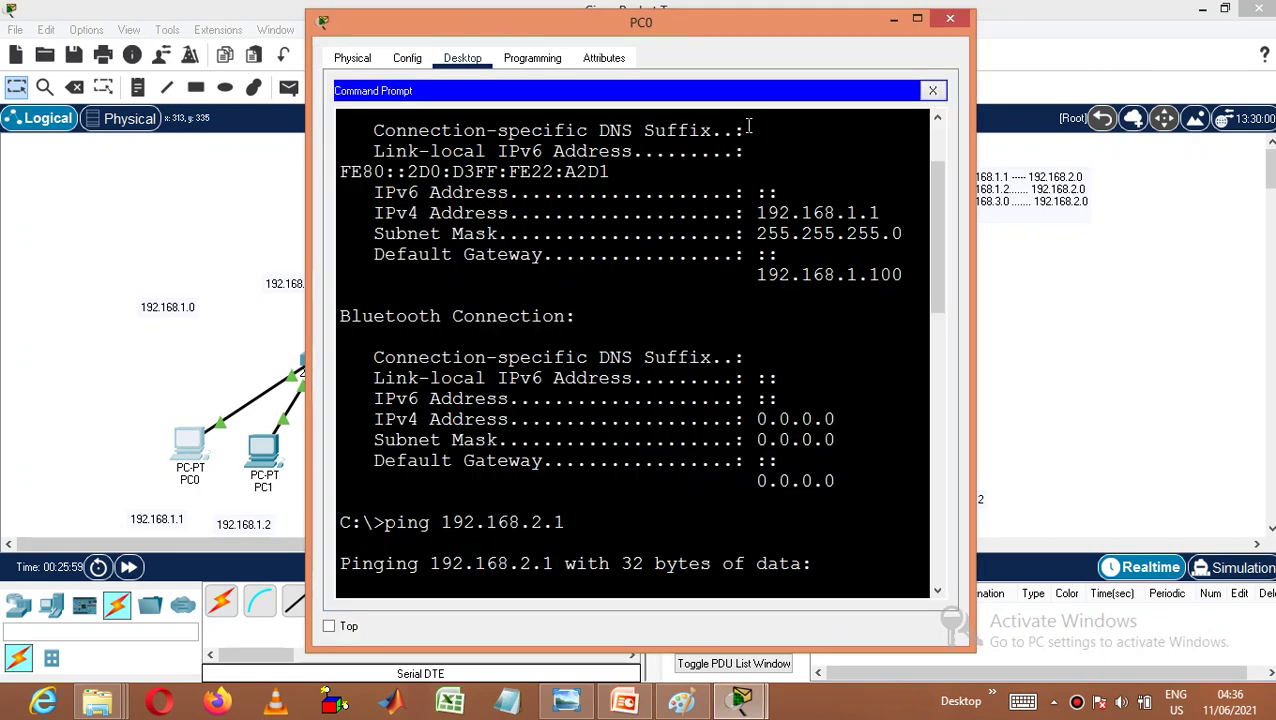
pyautogui.press('Return')
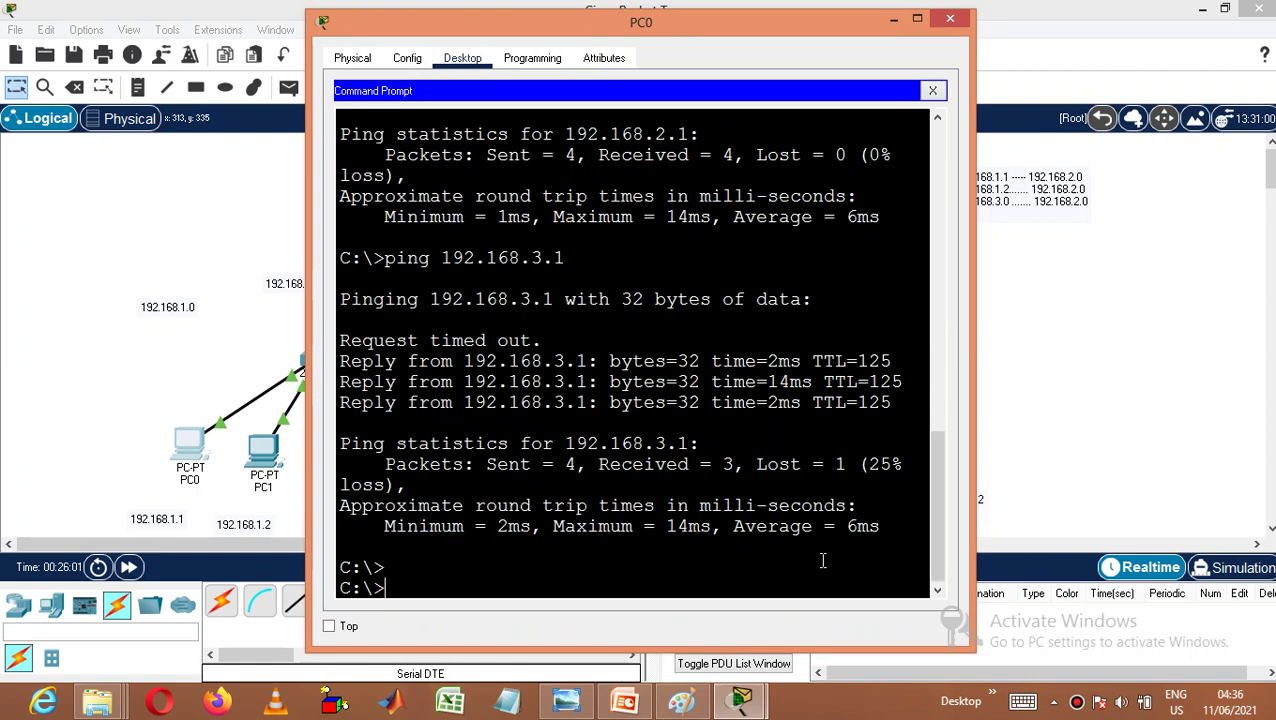
pyautogui.write('ping 192.1')
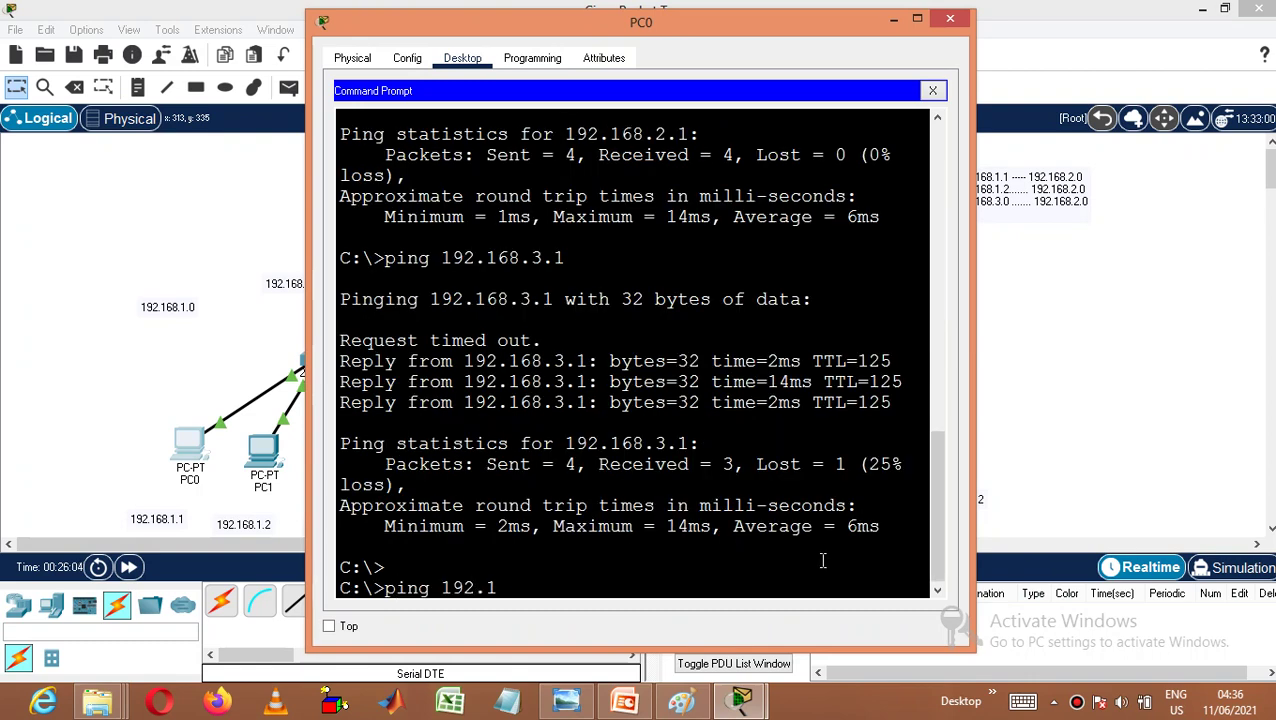
pyautogui.write('68.1.2')
pyautogui.press('Return')
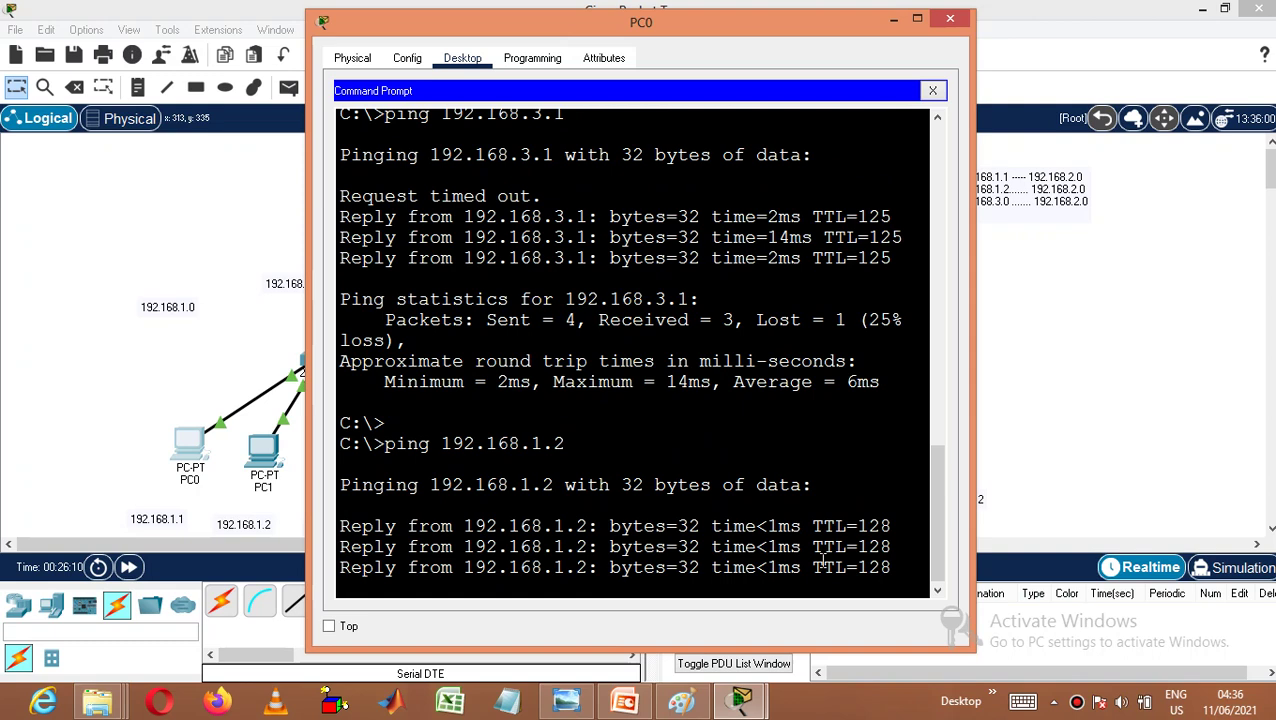
# - Ping 192.168.2.1 from PC0 and widen its window to read the replies
pyautogui.write('ing')
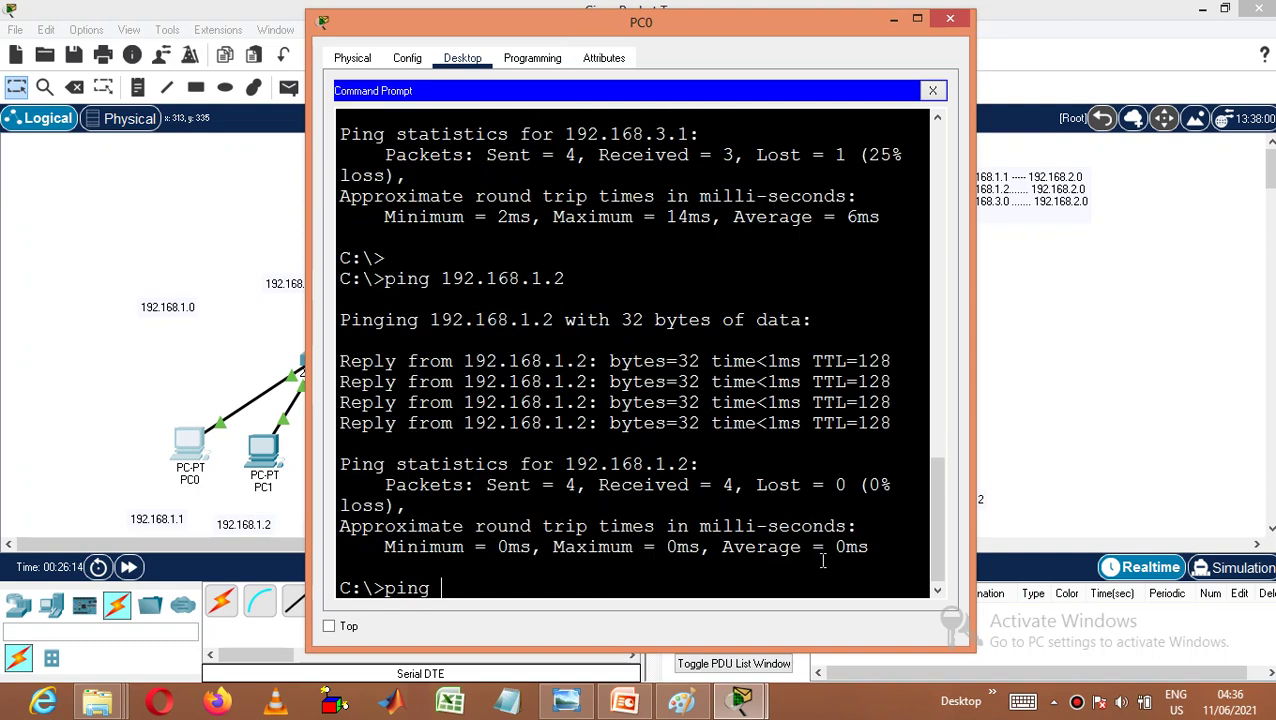
pyautogui.write(' 192.168.2.1')
pyautogui.press('Return')
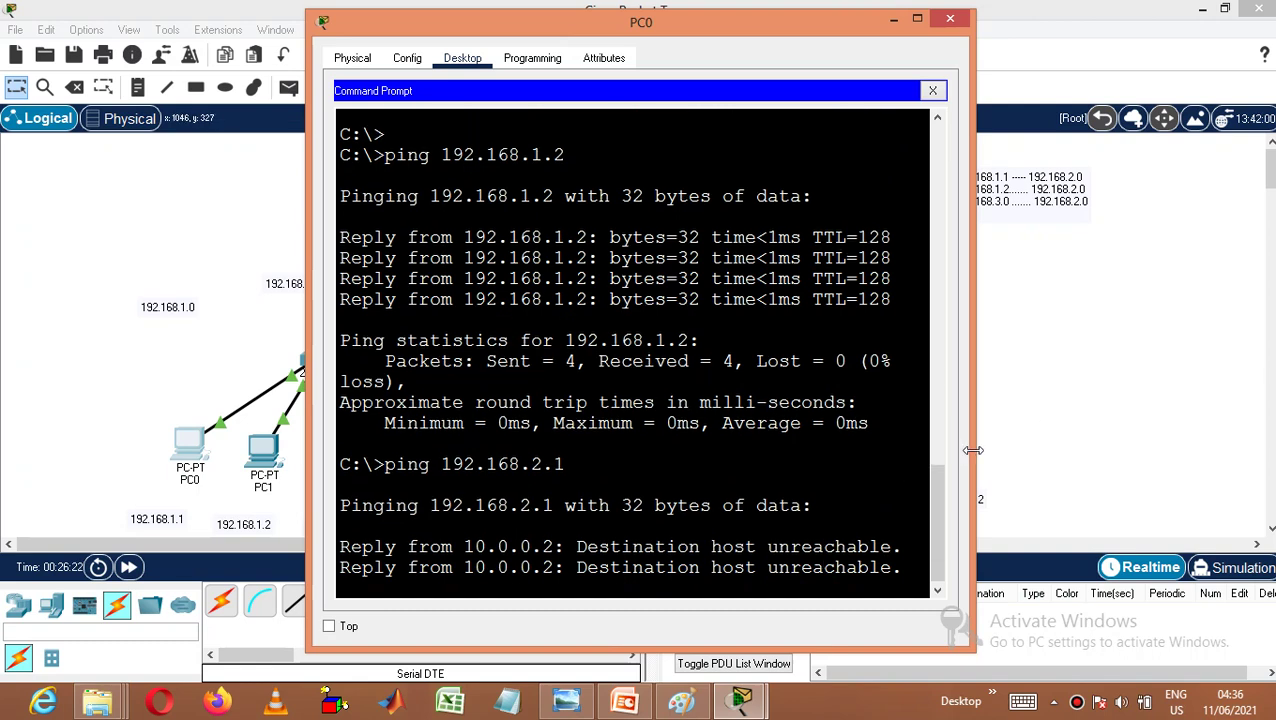
pyautogui.moveTo(973, 451); pyautogui.dragTo(1138, 466)
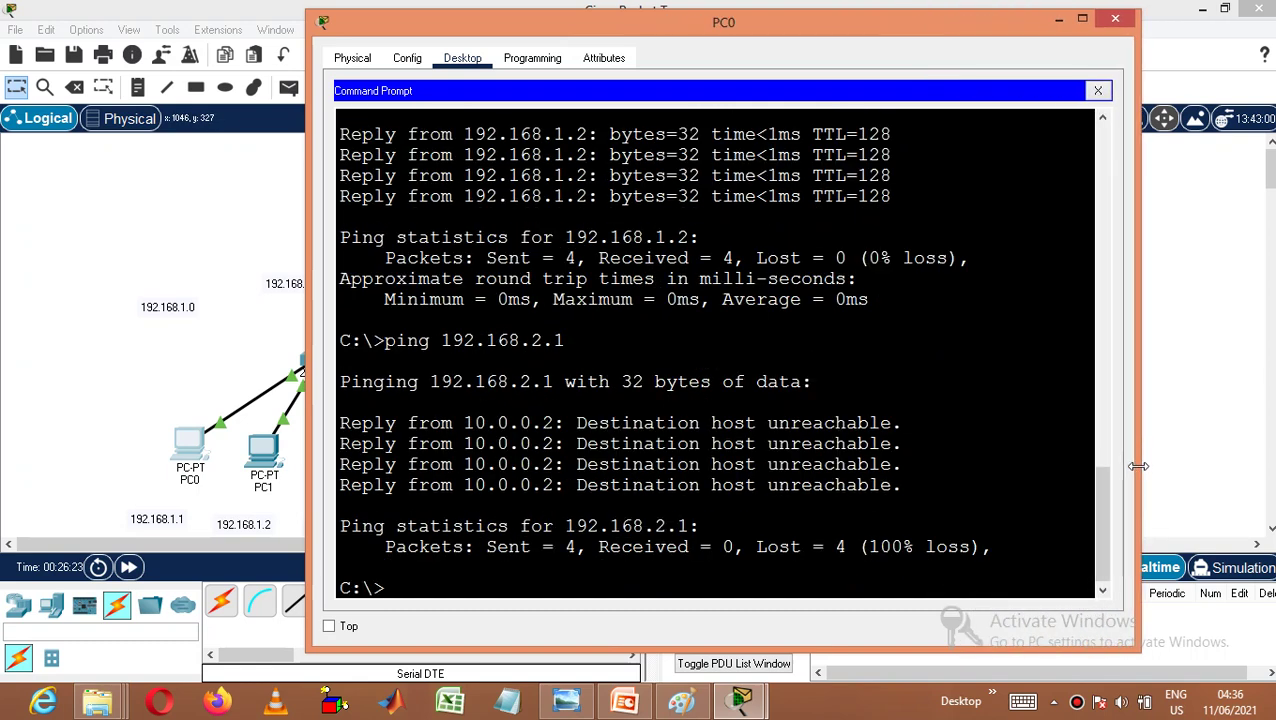
# - Ping 192.168.3.1 from PC0 and close its window
pyautogui.write('ping 192.168.3.1')
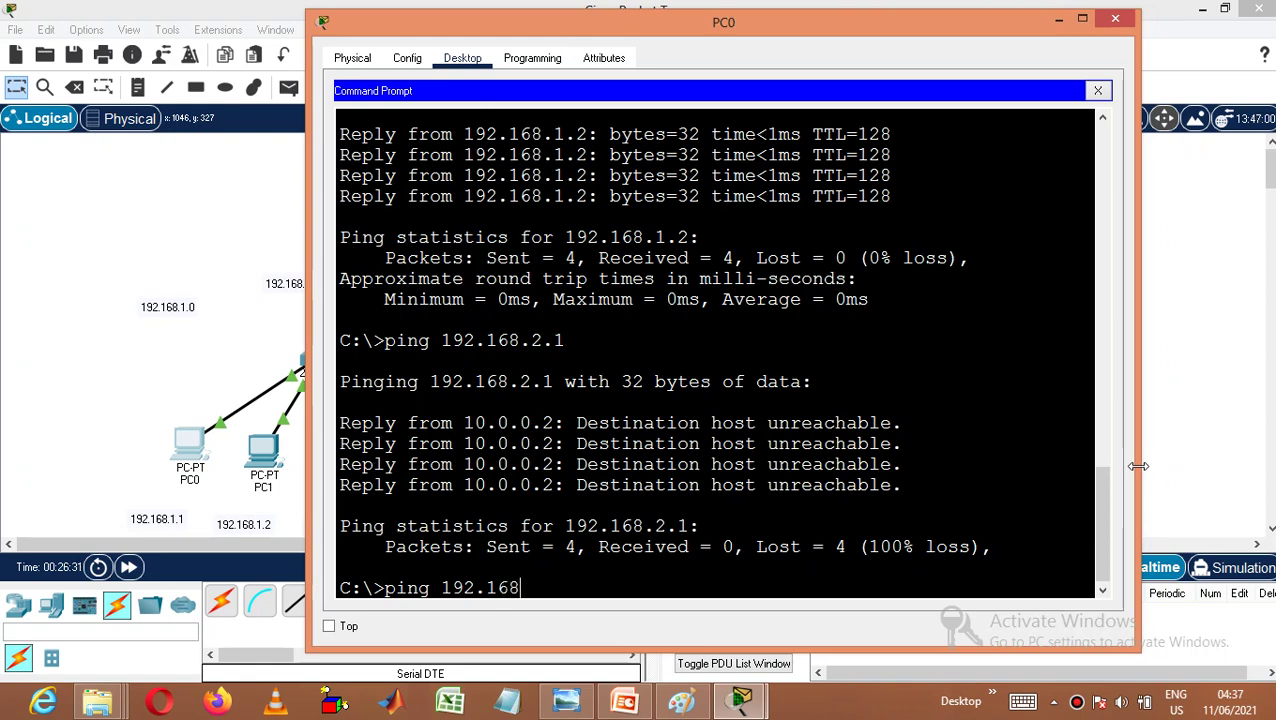
pyautogui.press('Return')
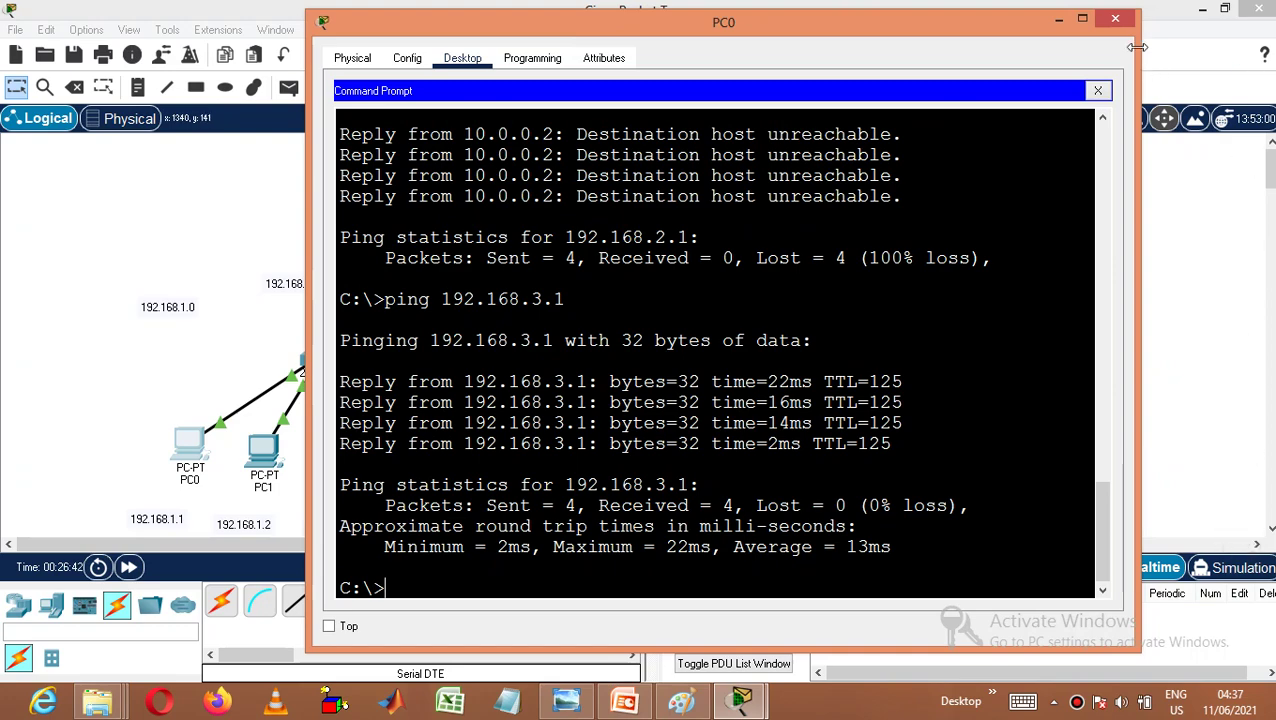
pyautogui.click(1115, 19)
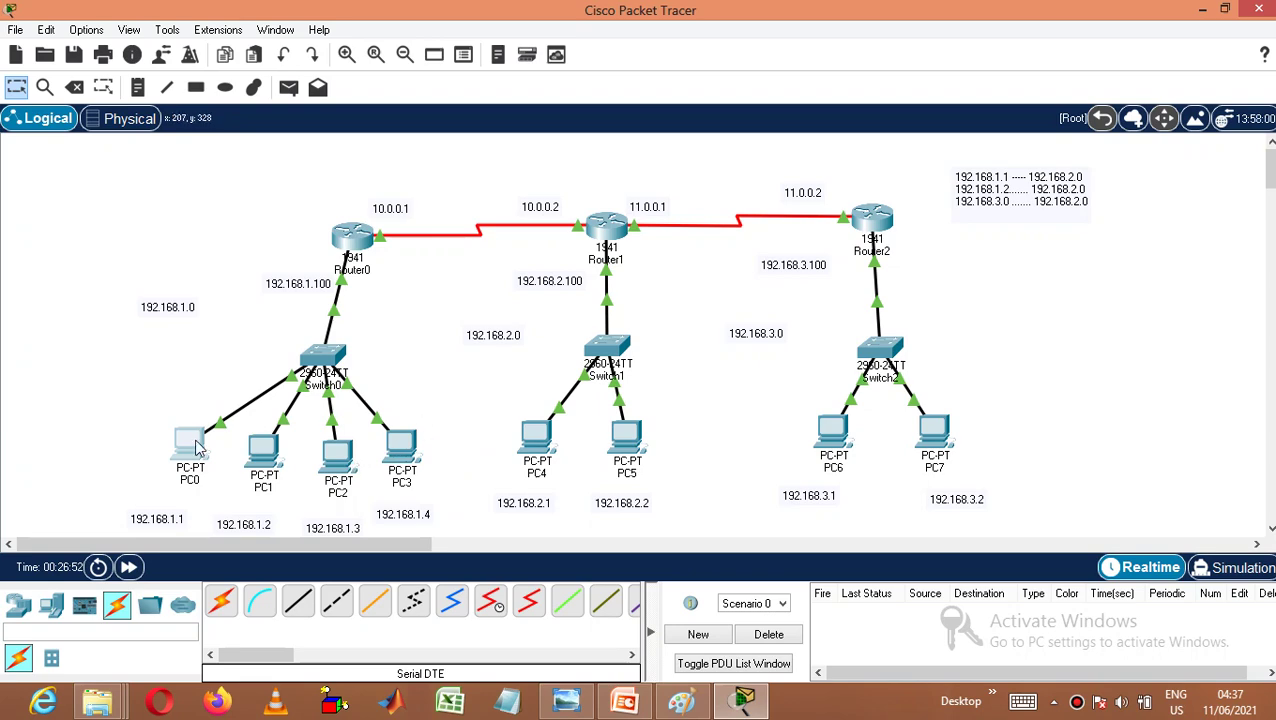
# - Ping 192.168.2.1 from PC3's command prompt and close its window
pyautogui.click(402, 448)
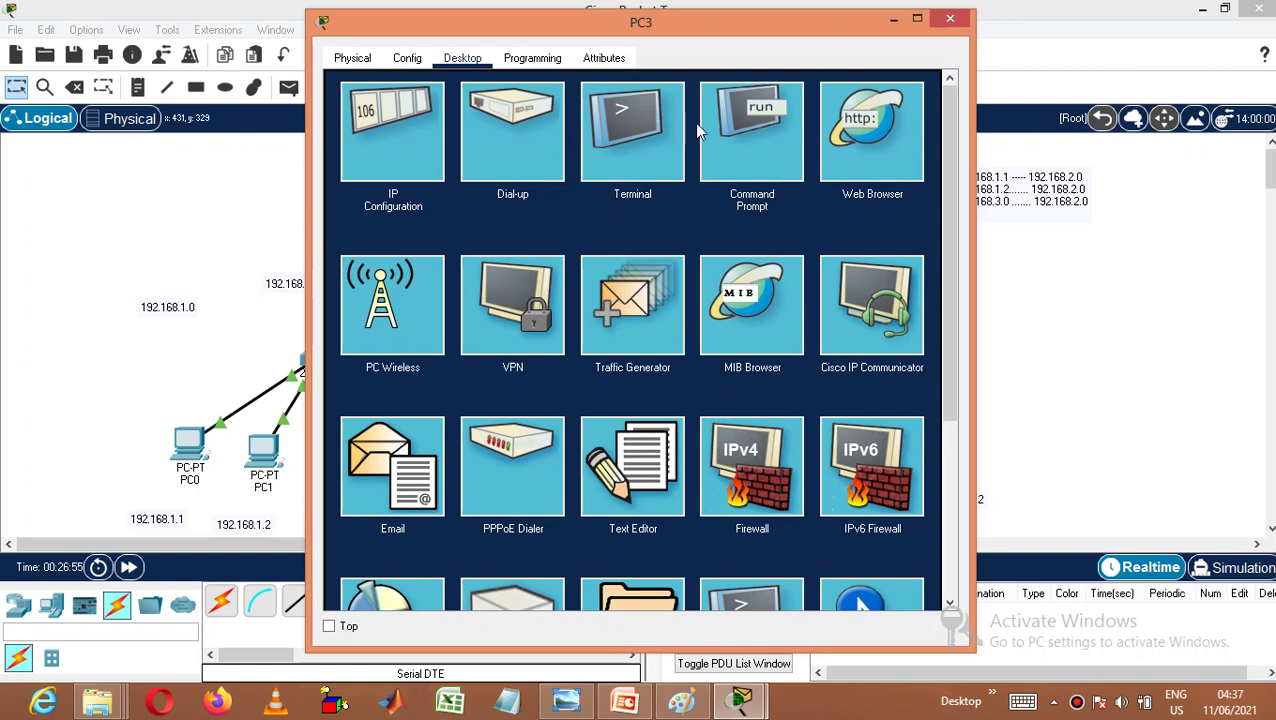
pyautogui.click(727, 128)
pyautogui.write('ping 19')
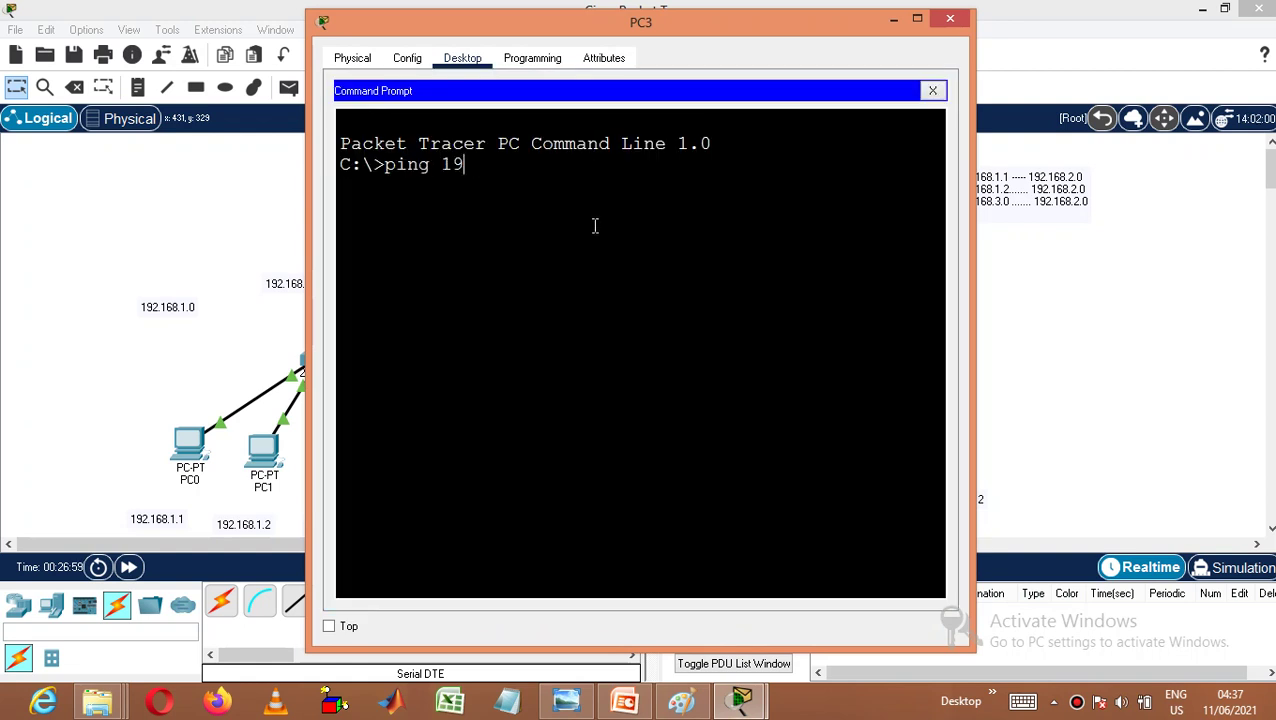
pyautogui.write('2.168.2.1')
pyautogui.press('Return')
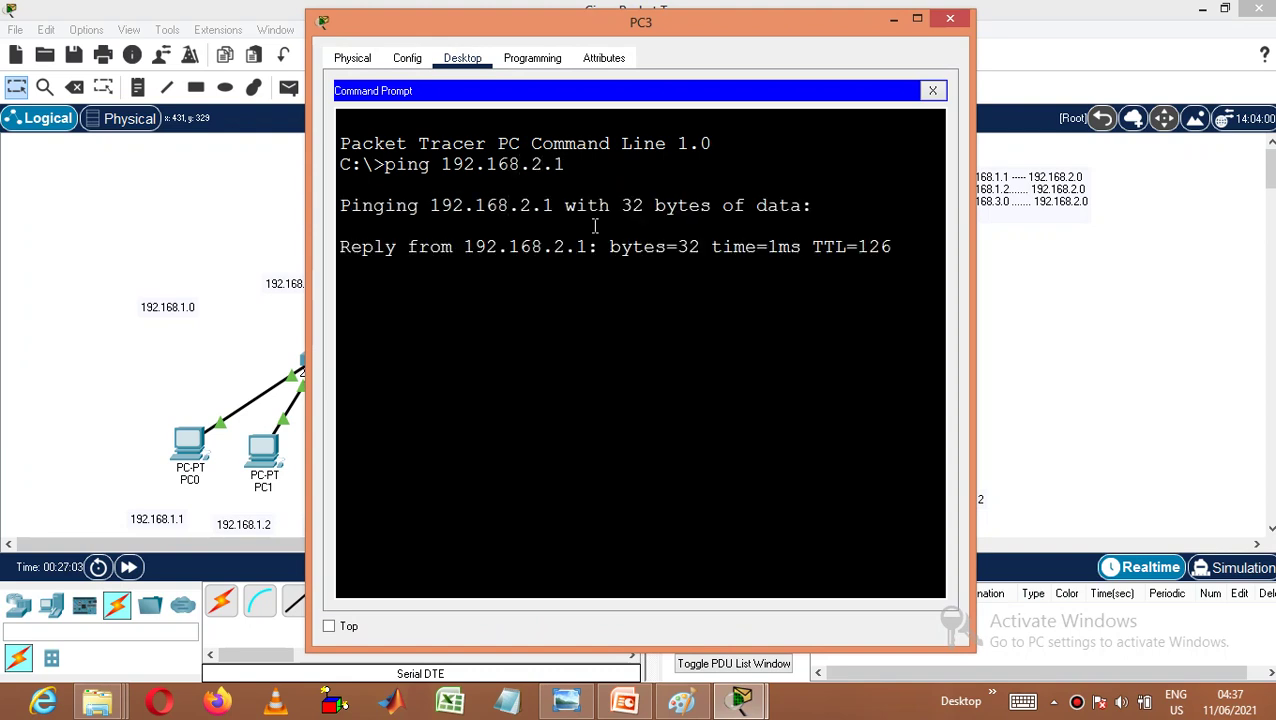
pyautogui.click(949, 20)
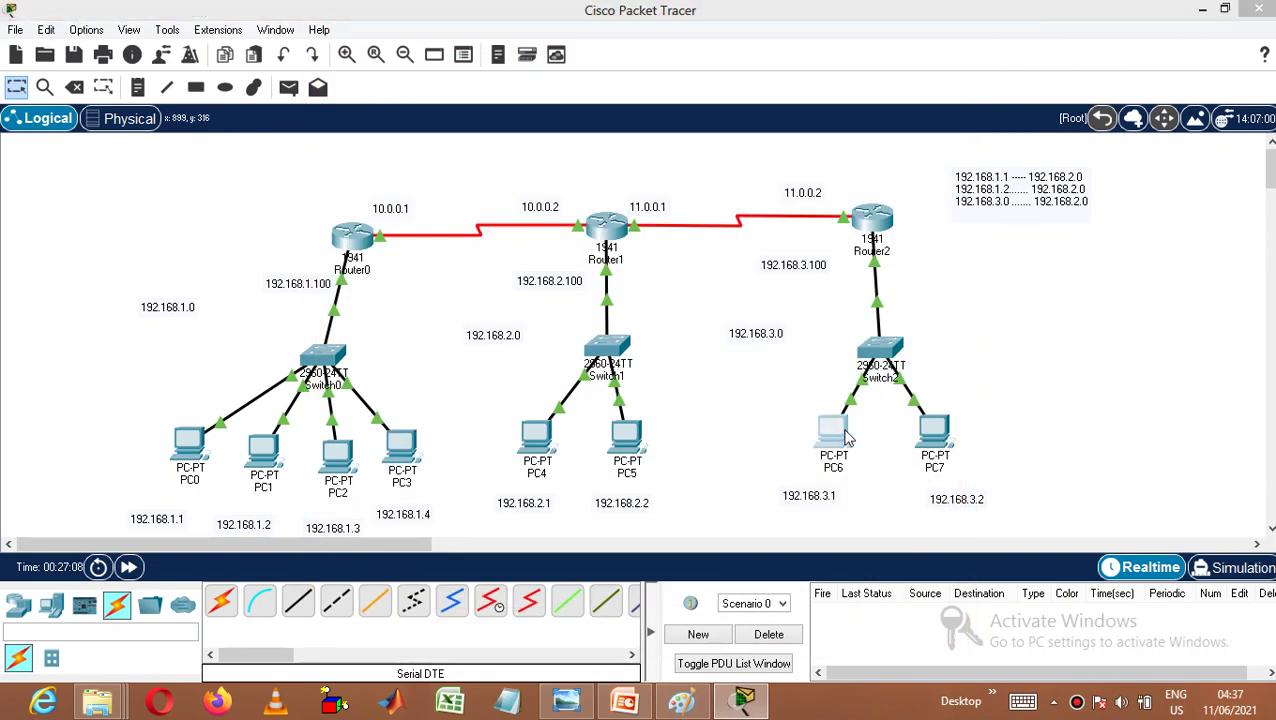
# - Open PC6's command prompt and ping 192.168.2.1
pyautogui.click(835, 432)
pyautogui.click(738, 110)
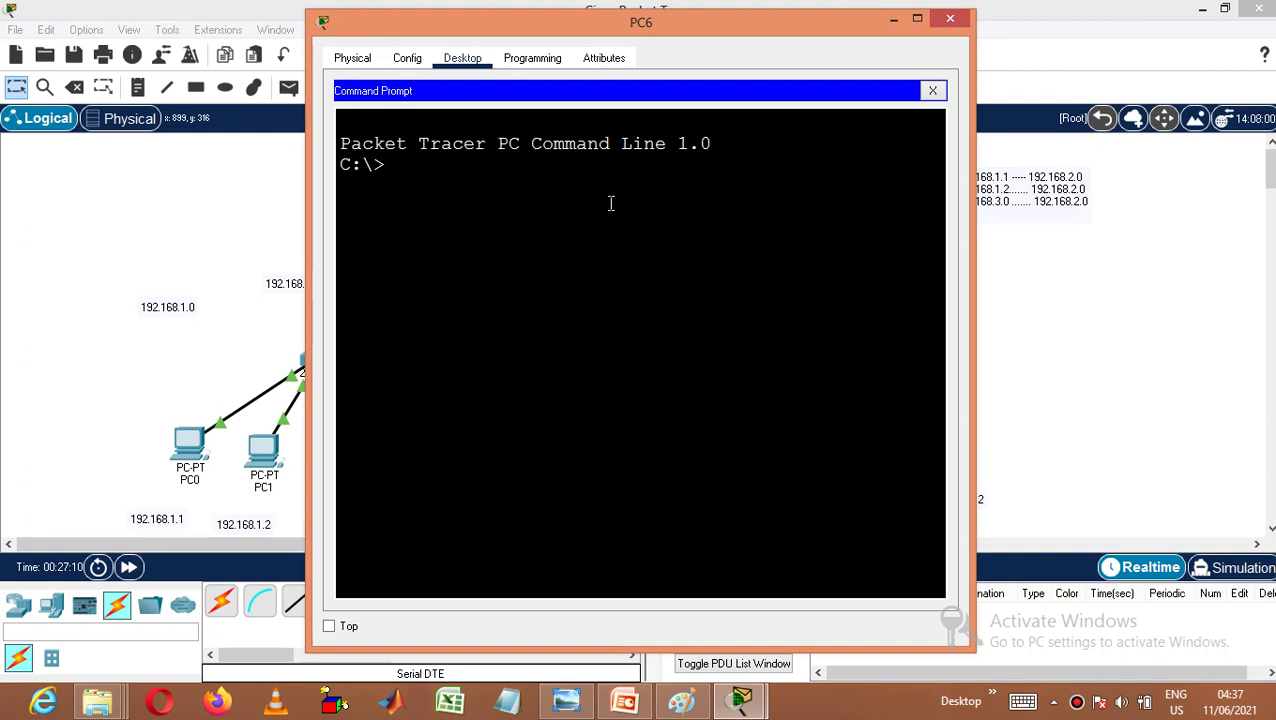
pyautogui.write('ping 192.1')
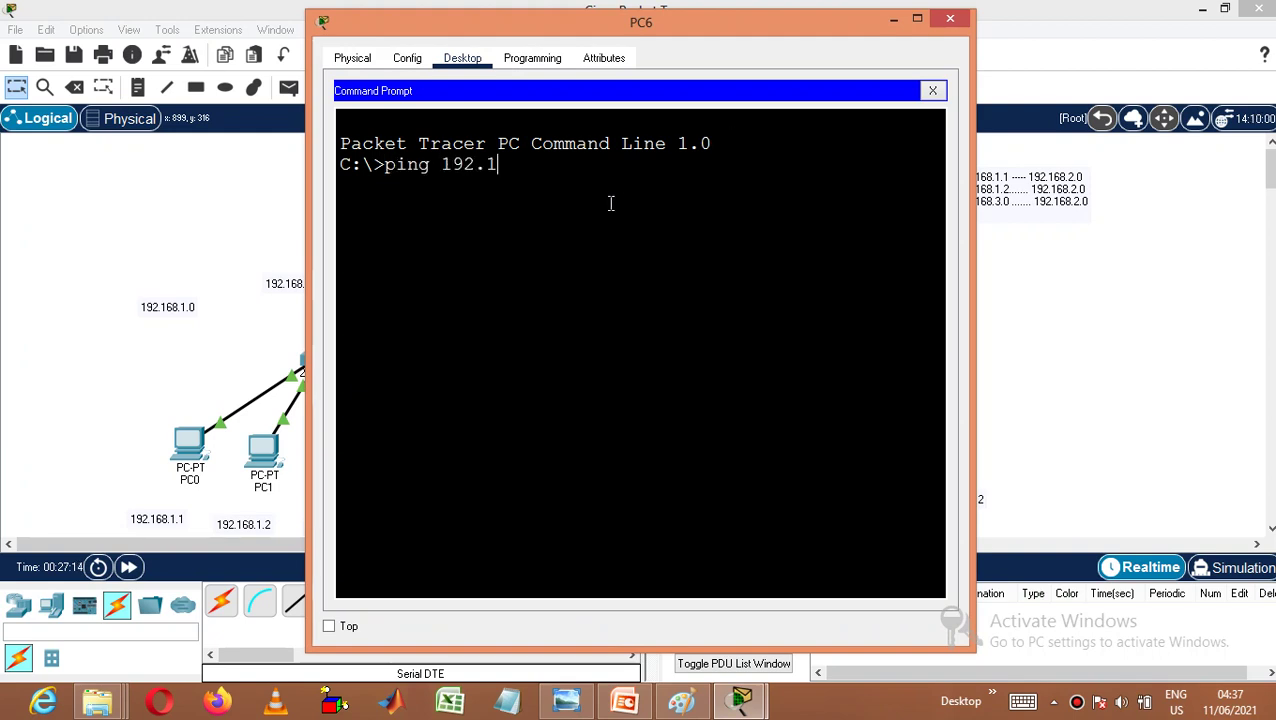
pyautogui.write('68.2.1')
pyautogui.press('Return')
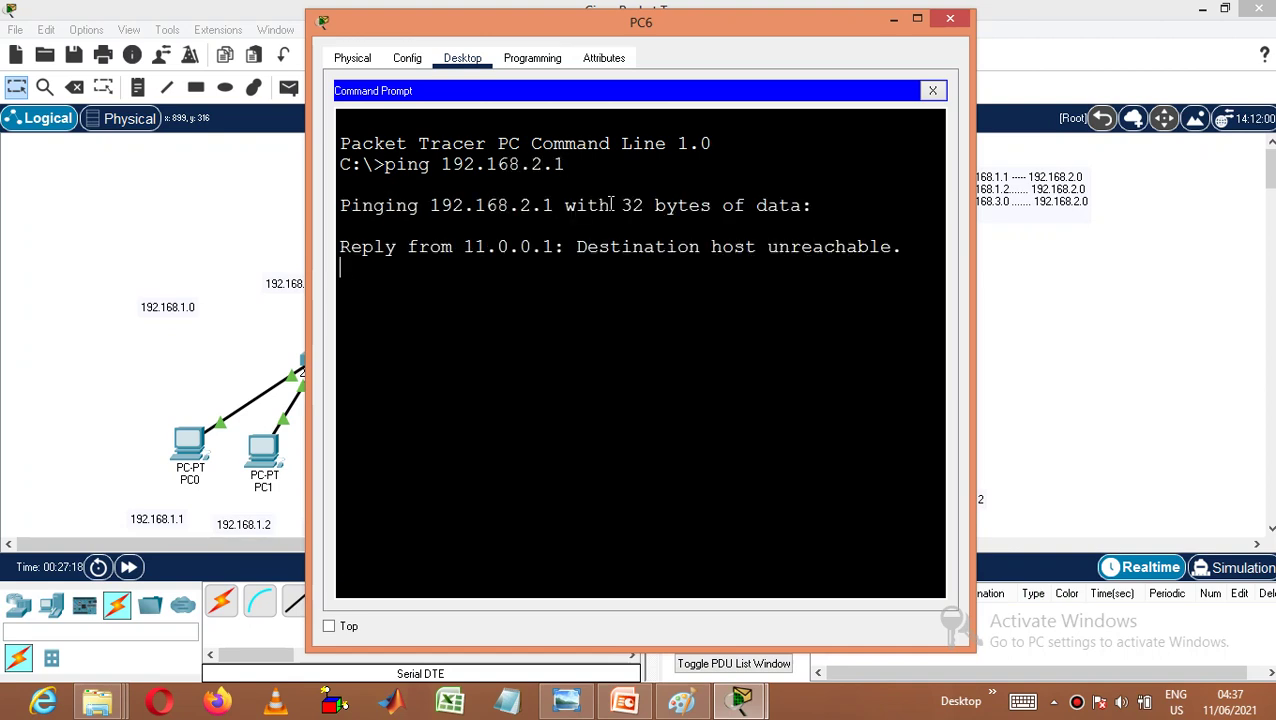
pyautogui.moveTo(588, 267); pyautogui.dragTo(619, 337)
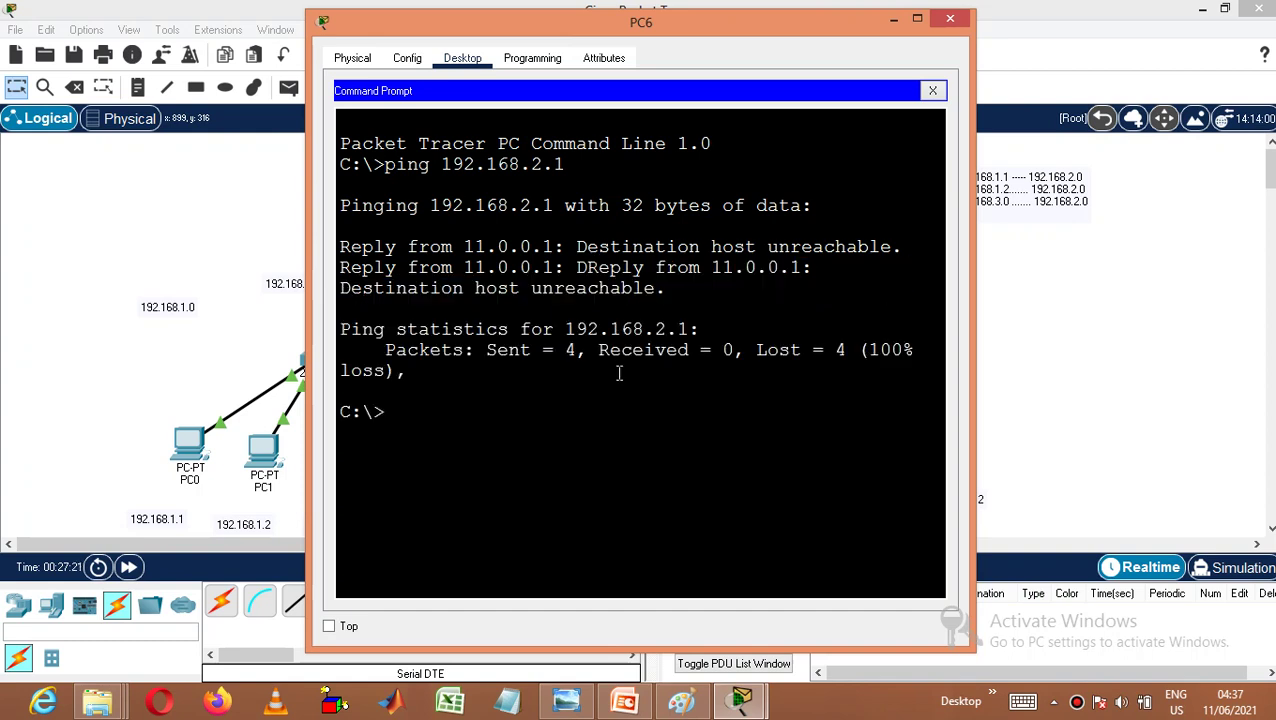
# - Ping 192.168.1.1 from PC6 and close its window
pyautogui.write('ping 192.168.1.1')
pyautogui.press('Return')
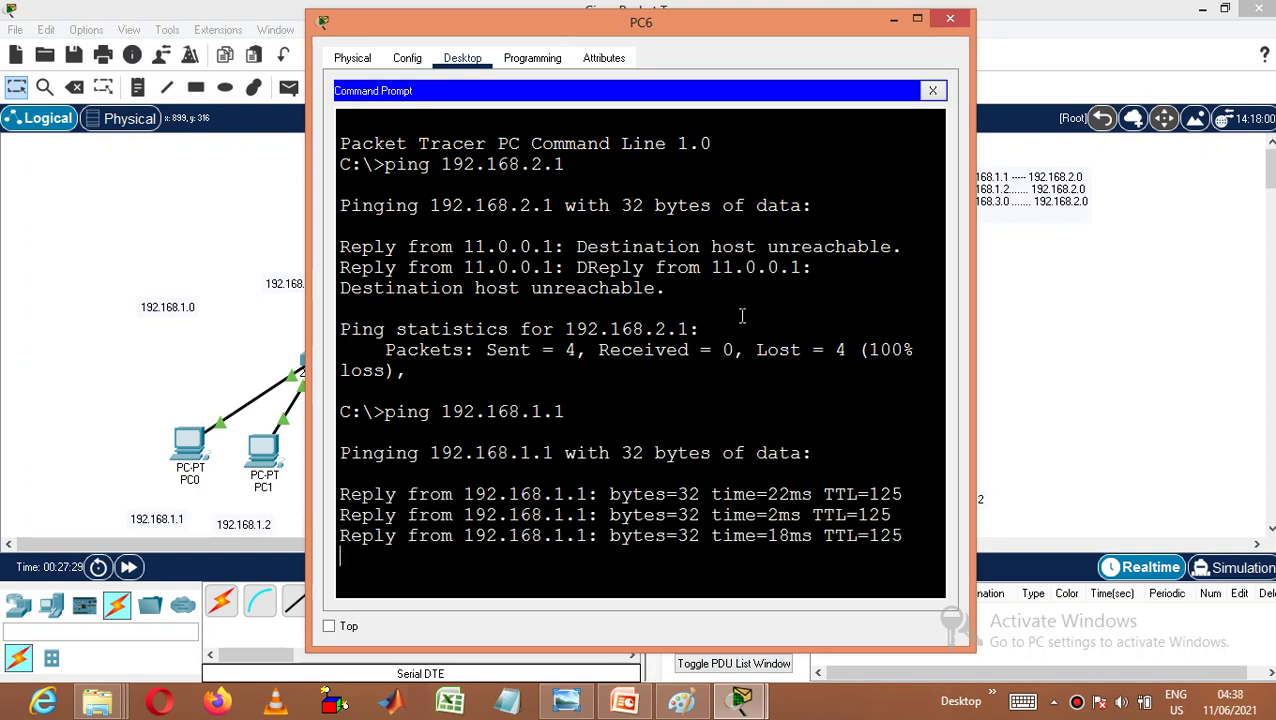
pyautogui.click(949, 18)
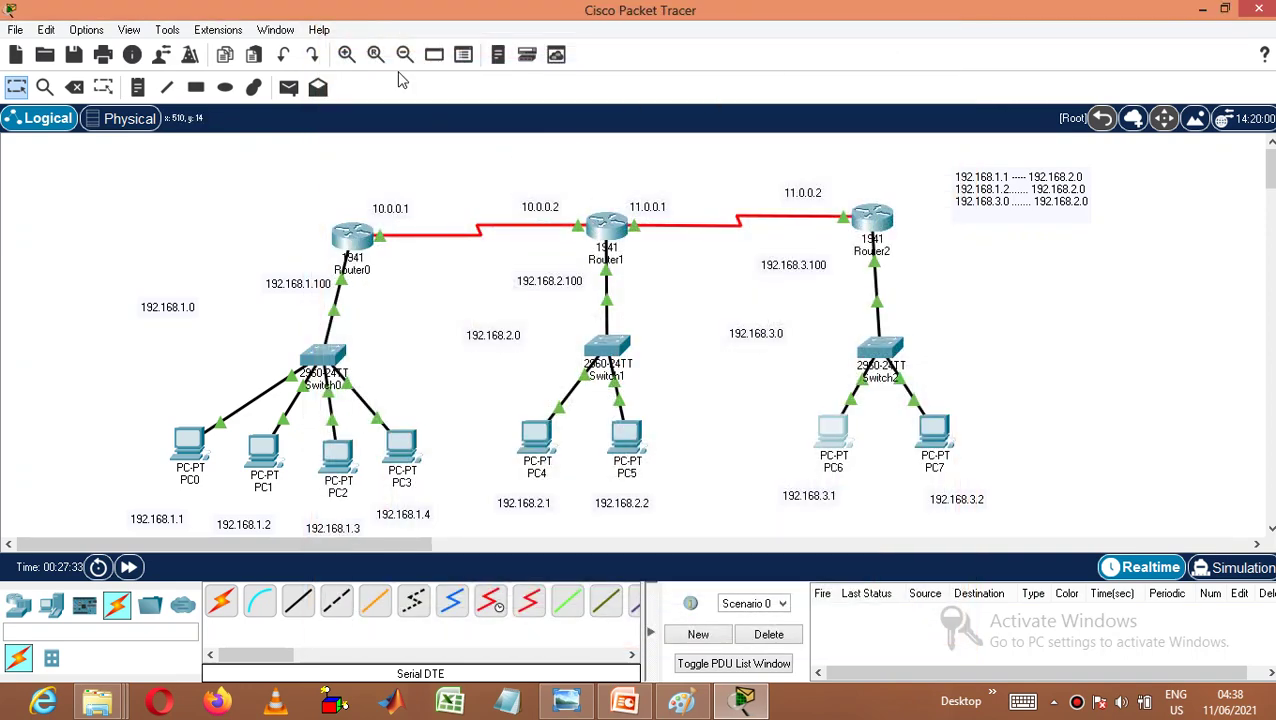
# - Send simple PDUs to PC4 from PC0 and from PC3
pyautogui.click(288, 89)
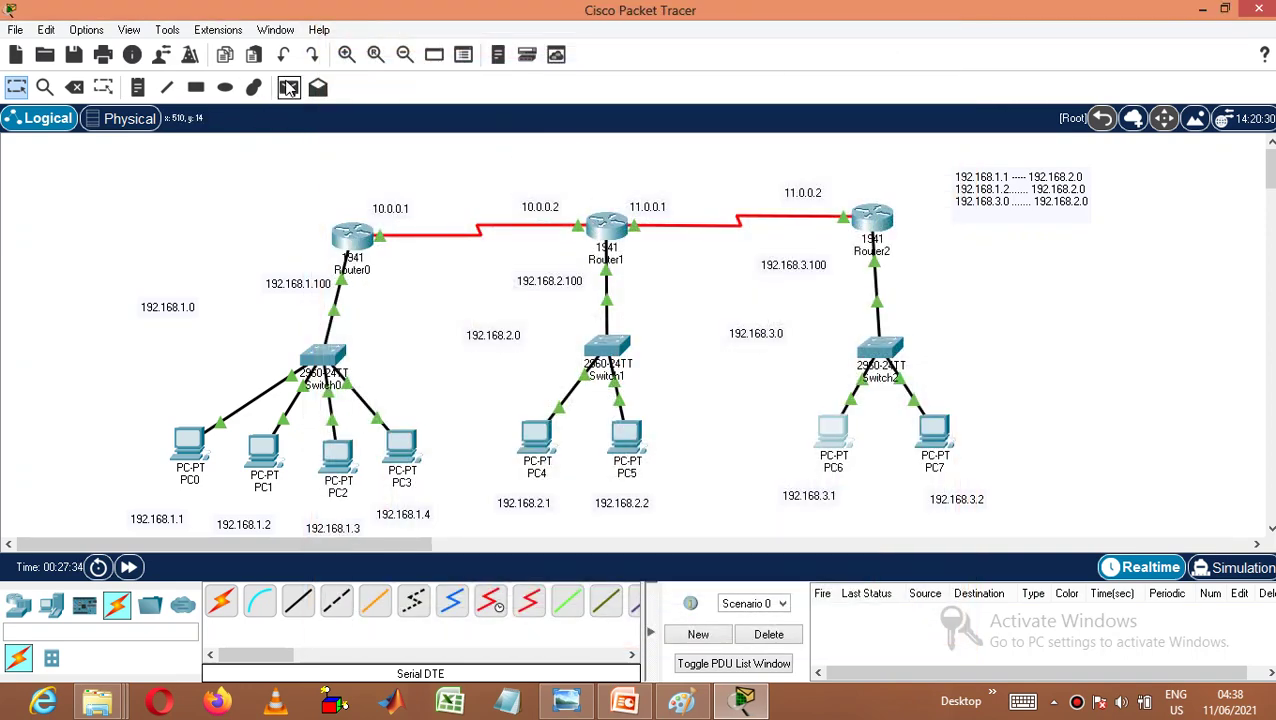
pyautogui.click(186, 445)
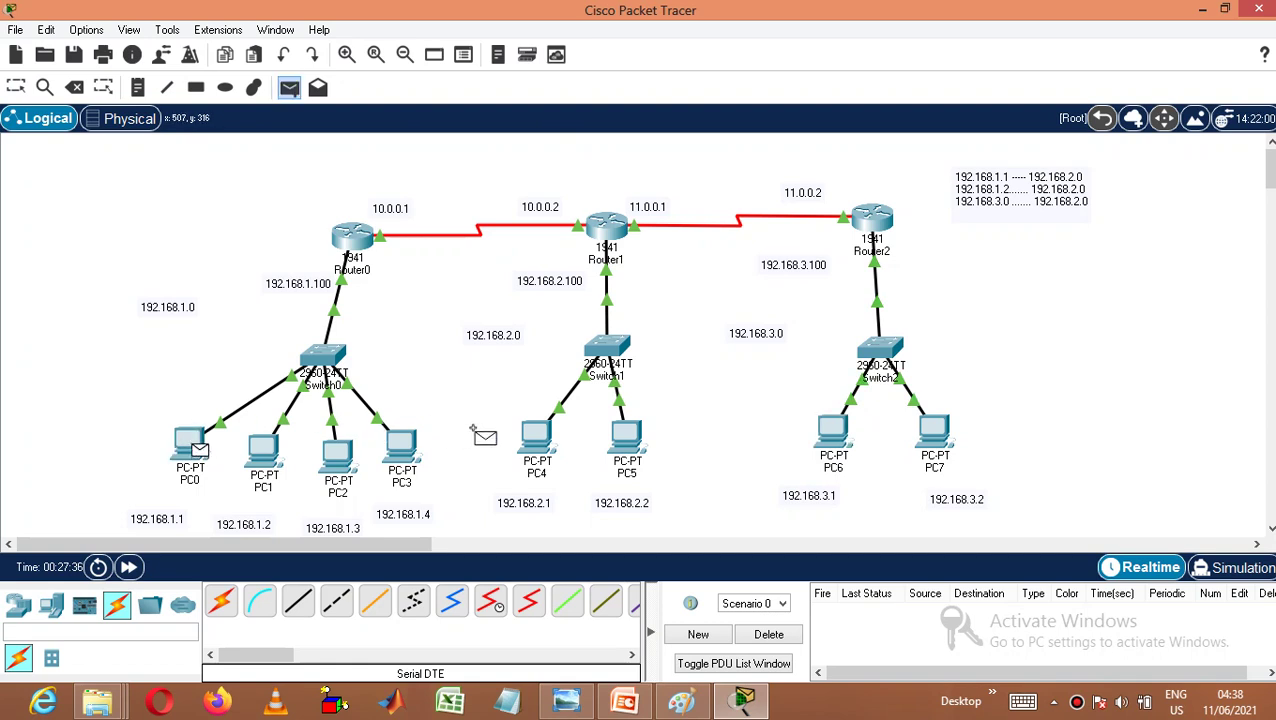
pyautogui.click(538, 440)
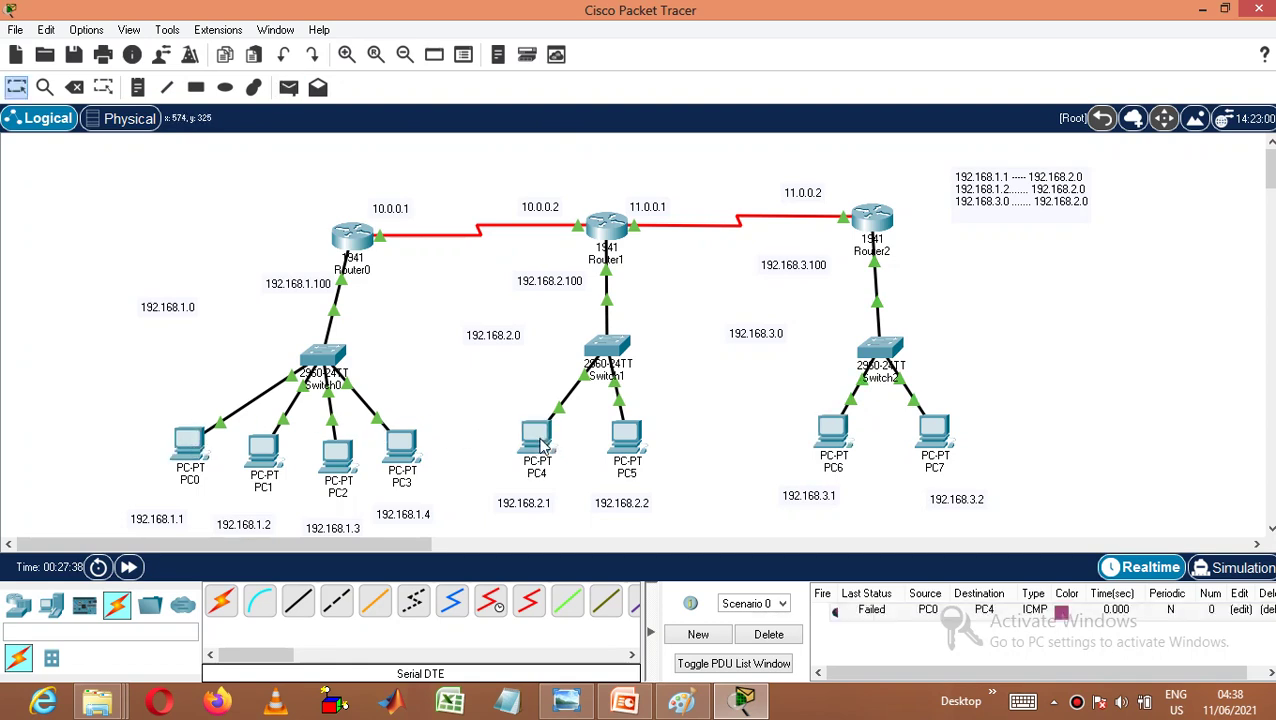
pyautogui.click(288, 89)
pyautogui.click(403, 450)
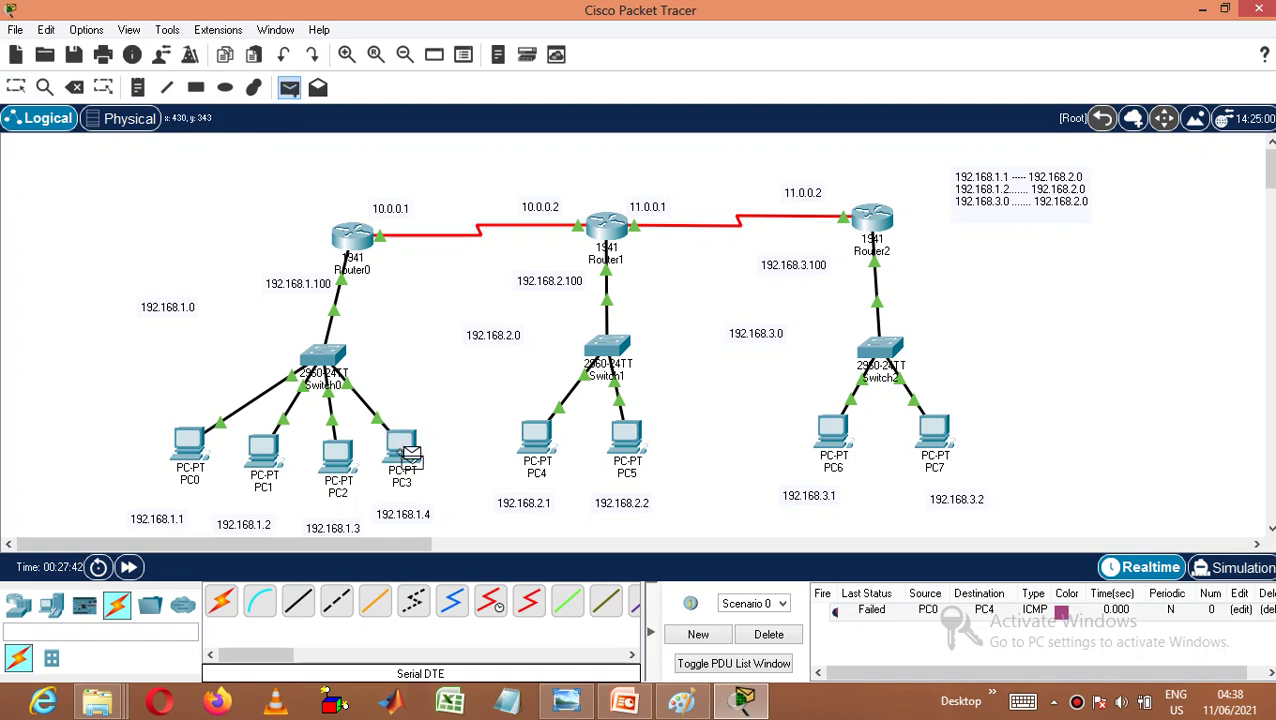
pyautogui.click(538, 442)
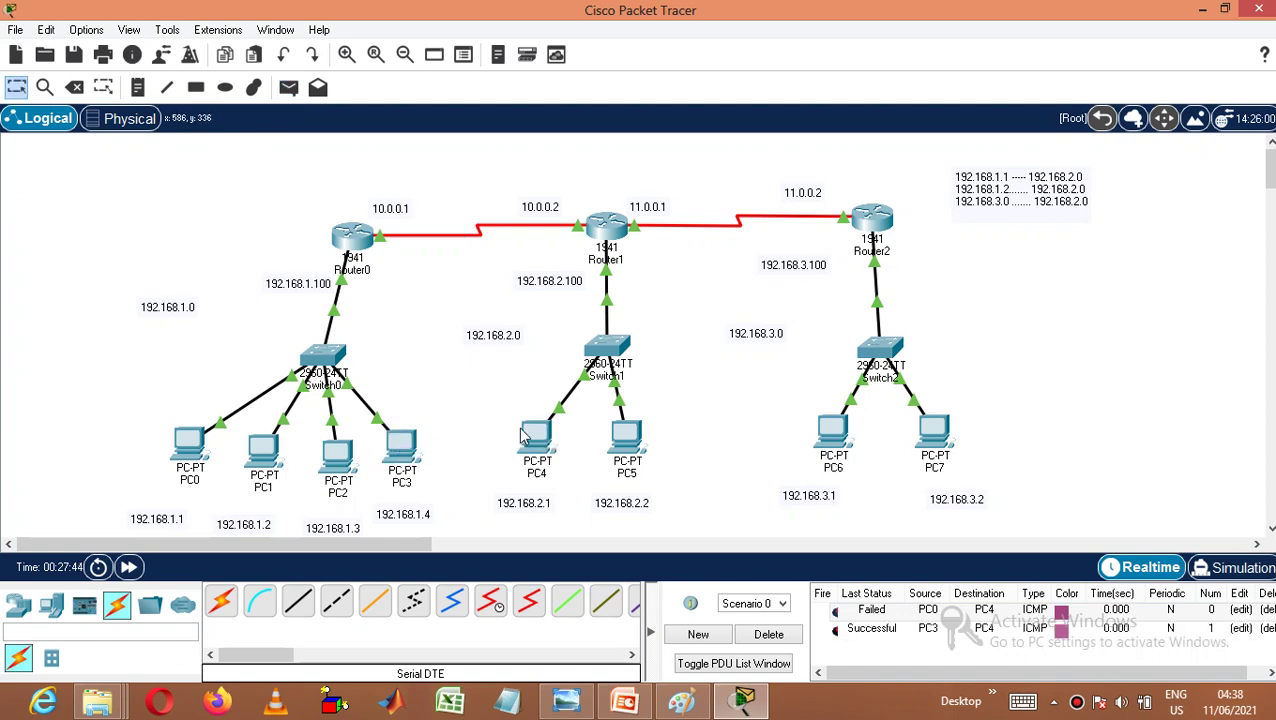
# - Send simple PDUs from PC6 to PC4 and from PC6 to PC3
pyautogui.click(288, 88)
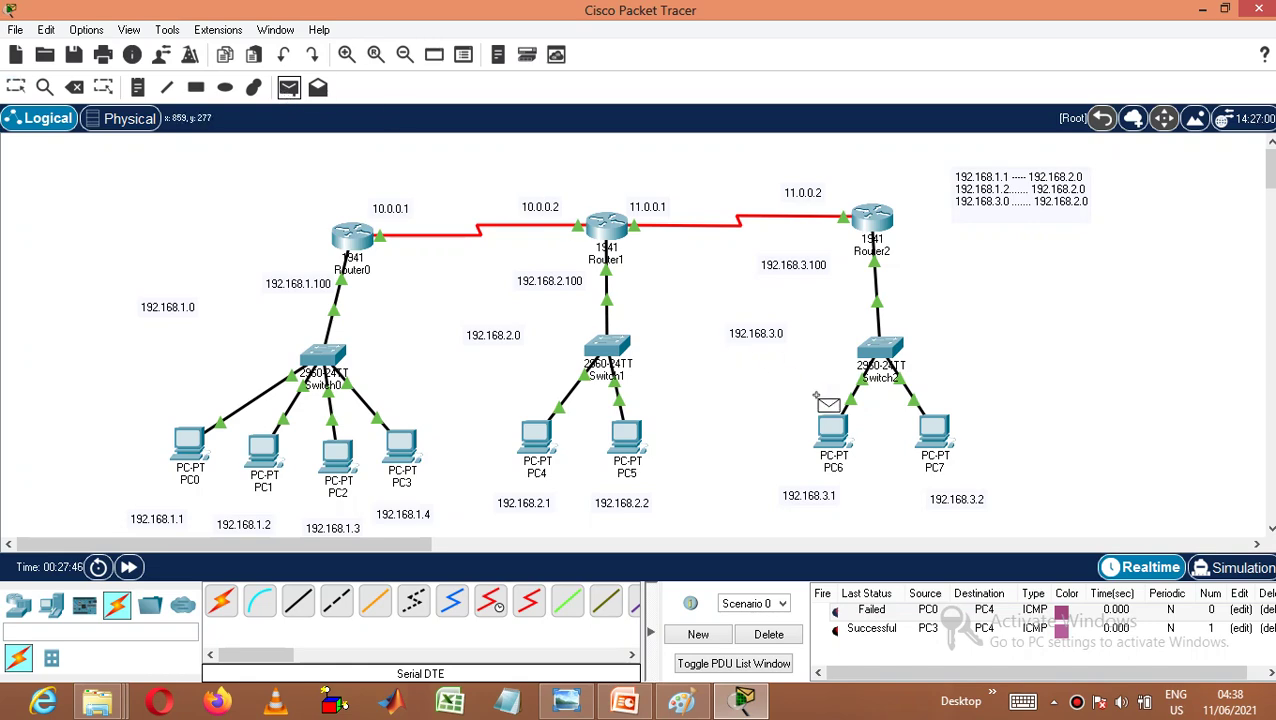
pyautogui.click(828, 432)
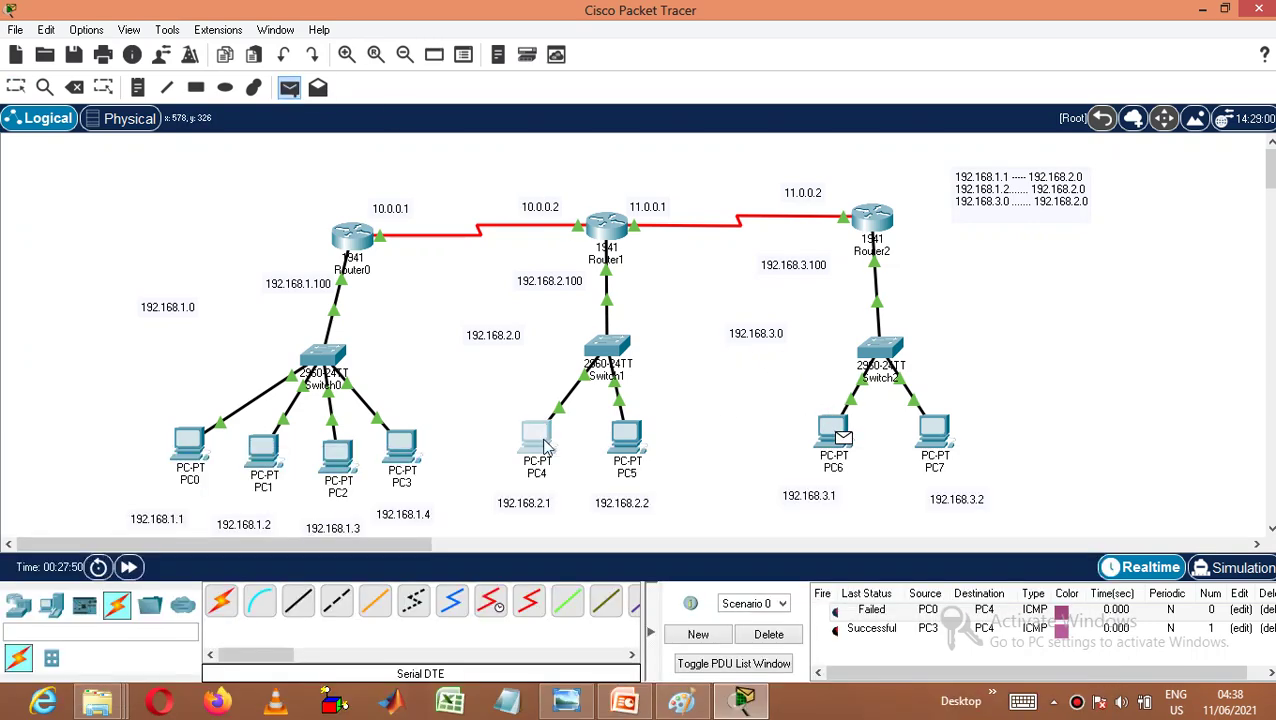
pyautogui.click(540, 438)
pyautogui.click(288, 87)
pyautogui.click(834, 432)
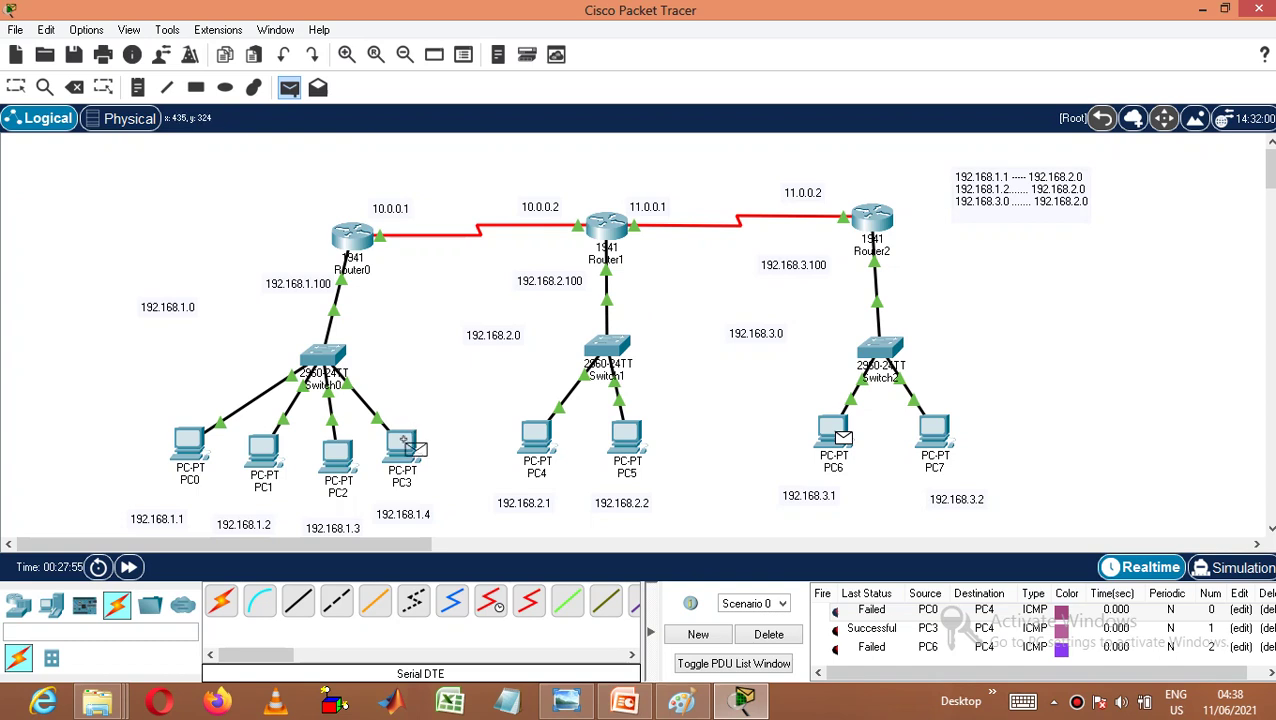
pyautogui.click(405, 448)
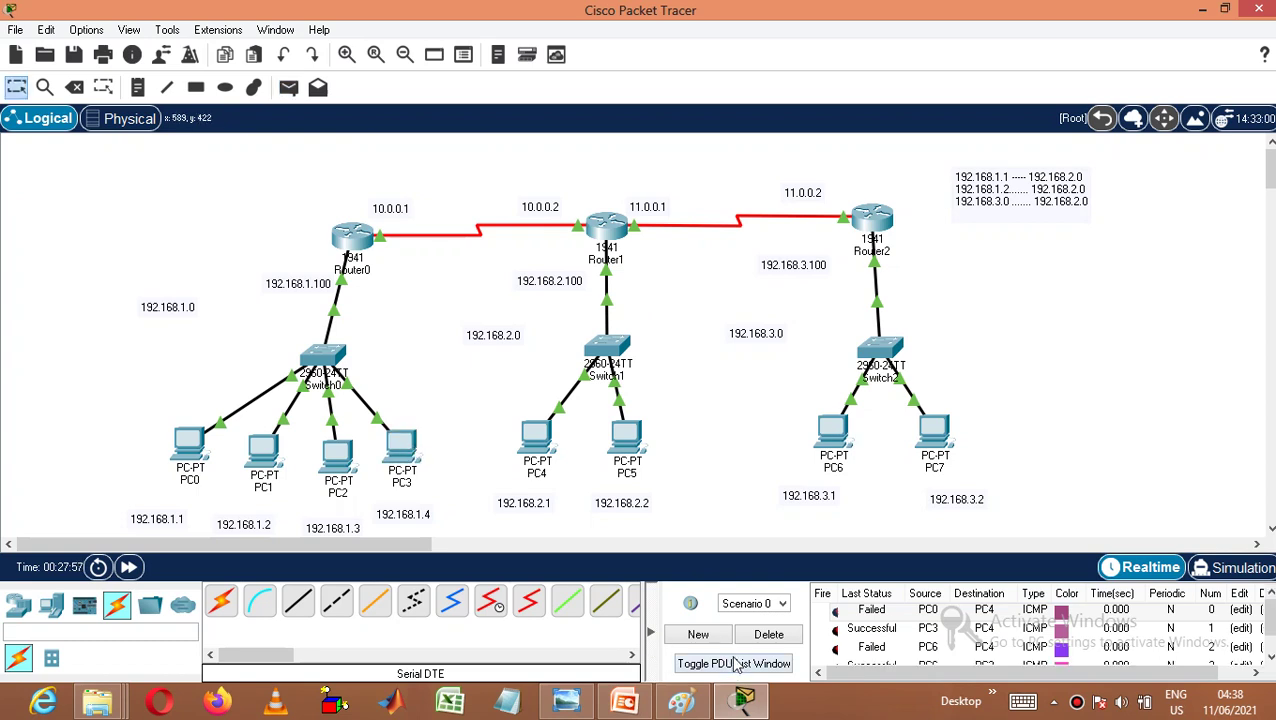
# - Delete the PDU entries of Scenario 0 to clear the test list
pyautogui.click(768, 636)
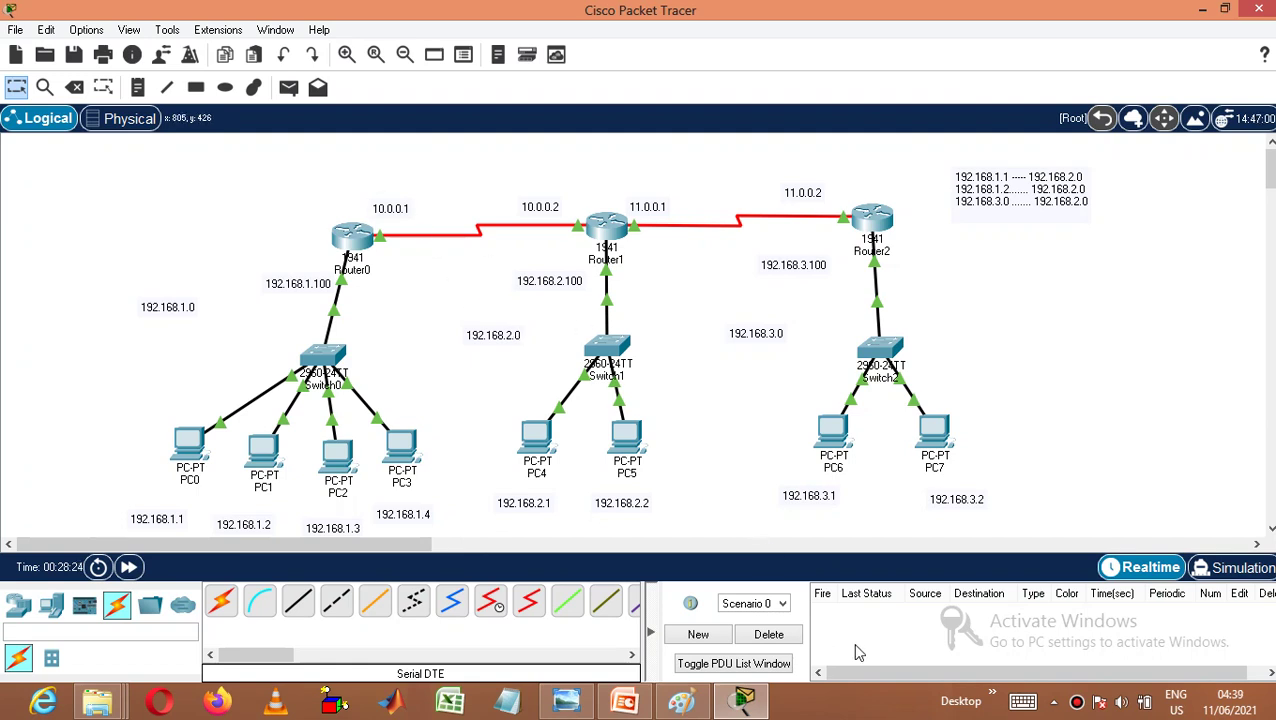
pyautogui.click(1078, 705)
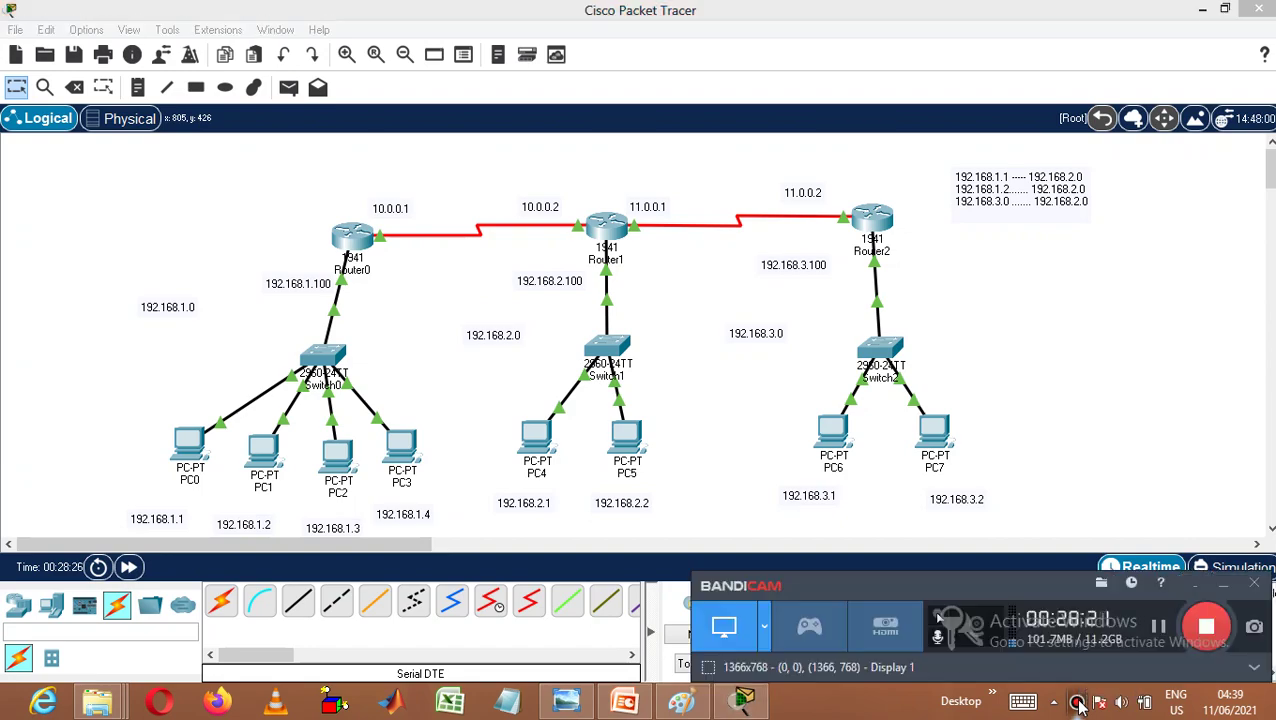